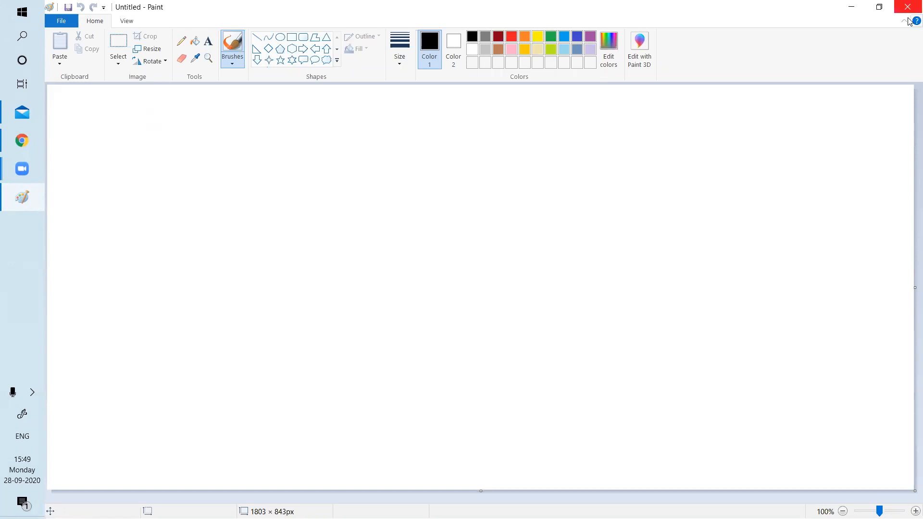
Step: Handwrite the heading "Management zone" across the upper part of the canvas and underline it with separate strokes
{"action": "mouse_move", "coordinate": [89, 122]}
{"action": "left_mouse_down"}
{"action": "mouse_move", "coordinate": [87, 170]}
{"action": "mouse_move", "coordinate": [116, 135]}
{"action": "mouse_move", "coordinate": [143, 177]}
{"action": "left_mouse_up"}
{"action": "mouse_move", "coordinate": [165, 150]}
{"action": "left_mouse_down"}
{"action": "mouse_move", "coordinate": [159, 164]}
{"action": "mouse_move", "coordinate": [258, 150]}
{"action": "mouse_move", "coordinate": [262, 186]}
{"action": "mouse_move", "coordinate": [288, 148]}
{"action": "mouse_move", "coordinate": [381, 158]}
{"action": "mouse_move", "coordinate": [381, 144]}
{"action": "mouse_move", "coordinate": [493, 157]}
{"action": "left_mouse_up"}
{"action": "left_click_drag", "start_coordinate": [84, 189], "coordinate": [187, 183]}
{"action": "left_click_drag", "start_coordinate": [283, 185], "coordinate": [521, 171]}
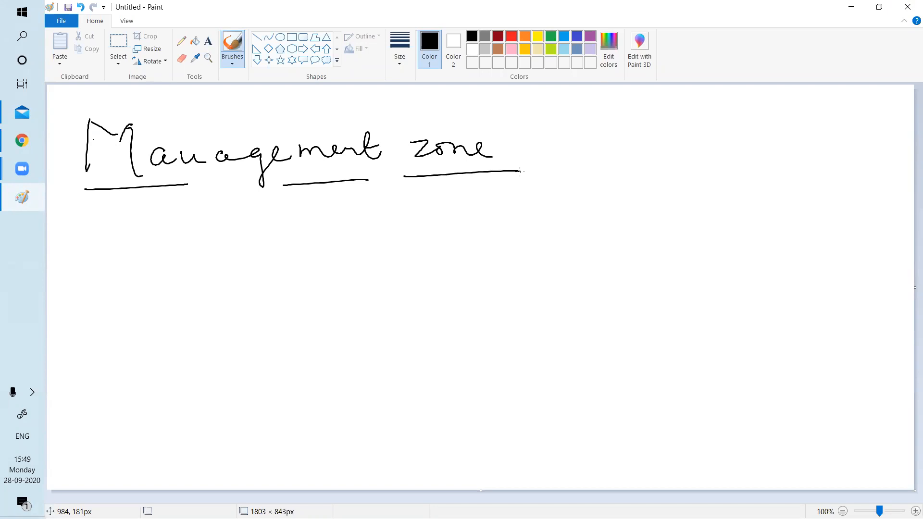
Step: Write "Enterprise Application" beside the heading, draw two branches below it, and label the first branch with an underlined 70 and "Prod"
{"action": "mouse_move", "coordinate": [641, 182]}
{"action": "left_mouse_down"}
{"action": "mouse_move", "coordinate": [625, 168]}
{"action": "mouse_move", "coordinate": [681, 174]}
{"action": "mouse_move", "coordinate": [746, 163]}
{"action": "mouse_move", "coordinate": [736, 173]}
{"action": "mouse_move", "coordinate": [805, 155]}
{"action": "left_mouse_up"}
{"action": "mouse_move", "coordinate": [765, 195]}
{"action": "left_mouse_down"}
{"action": "mouse_move", "coordinate": [769, 181]}
{"action": "mouse_move", "coordinate": [780, 194]}
{"action": "left_mouse_up"}
{"action": "left_click_drag", "start_coordinate": [765, 190], "coordinate": [824, 174]}
{"action": "left_click_drag", "start_coordinate": [825, 181], "coordinate": [857, 184]}
{"action": "left_click_drag", "start_coordinate": [853, 178], "coordinate": [881, 174]}
{"action": "mouse_move", "coordinate": [707, 188]}
{"action": "left_mouse_down"}
{"action": "mouse_move", "coordinate": [660, 289]}
{"action": "mouse_move", "coordinate": [815, 277]}
{"action": "mouse_move", "coordinate": [828, 298]}
{"action": "left_mouse_up"}
{"action": "mouse_move", "coordinate": [630, 309]}
{"action": "left_mouse_down"}
{"action": "mouse_move", "coordinate": [660, 339]}
{"action": "mouse_move", "coordinate": [683, 304]}
{"action": "left_mouse_up"}
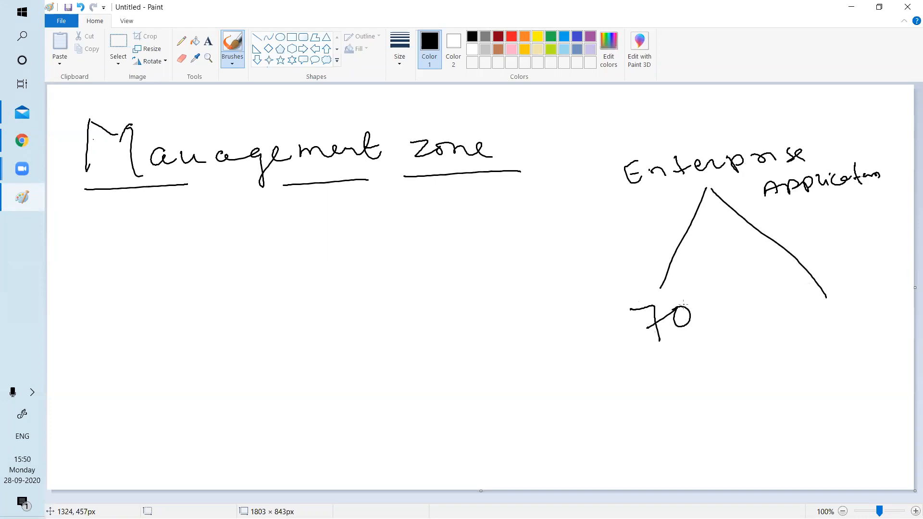
{"action": "left_click_drag", "start_coordinate": [655, 358], "coordinate": [708, 324]}
{"action": "mouse_move", "coordinate": [666, 365]}
{"action": "left_mouse_down"}
{"action": "mouse_move", "coordinate": [691, 363]}
{"action": "mouse_move", "coordinate": [715, 338]}
{"action": "mouse_move", "coordinate": [726, 362]}
{"action": "left_mouse_up"}
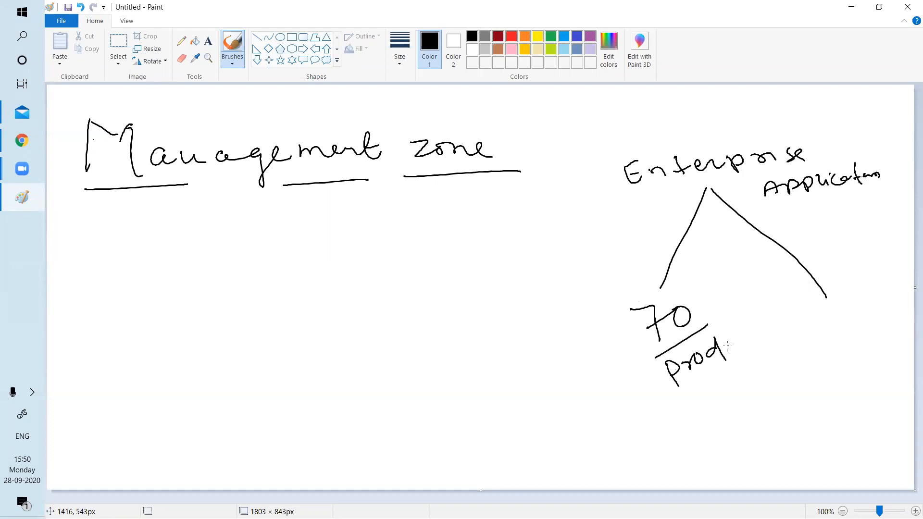
Step: Label the second Enterprise branch with an underlined 80, list "Non prod", "Load" and "QA" under it, and add a curly brace
{"action": "mouse_move", "coordinate": [813, 300]}
{"action": "left_mouse_down"}
{"action": "mouse_move", "coordinate": [808, 340]}
{"action": "mouse_move", "coordinate": [879, 301]}
{"action": "left_mouse_up"}
{"action": "mouse_move", "coordinate": [796, 350]}
{"action": "left_mouse_down"}
{"action": "mouse_move", "coordinate": [801, 364]}
{"action": "mouse_move", "coordinate": [872, 324]}
{"action": "mouse_move", "coordinate": [852, 299]}
{"action": "left_mouse_up"}
{"action": "mouse_move", "coordinate": [823, 367]}
{"action": "left_mouse_down"}
{"action": "mouse_move", "coordinate": [842, 385]}
{"action": "mouse_move", "coordinate": [856, 366]}
{"action": "mouse_move", "coordinate": [839, 375]}
{"action": "mouse_move", "coordinate": [859, 407]}
{"action": "mouse_move", "coordinate": [872, 397]}
{"action": "left_mouse_up"}
{"action": "left_click_drag", "start_coordinate": [798, 352], "coordinate": [824, 432]}
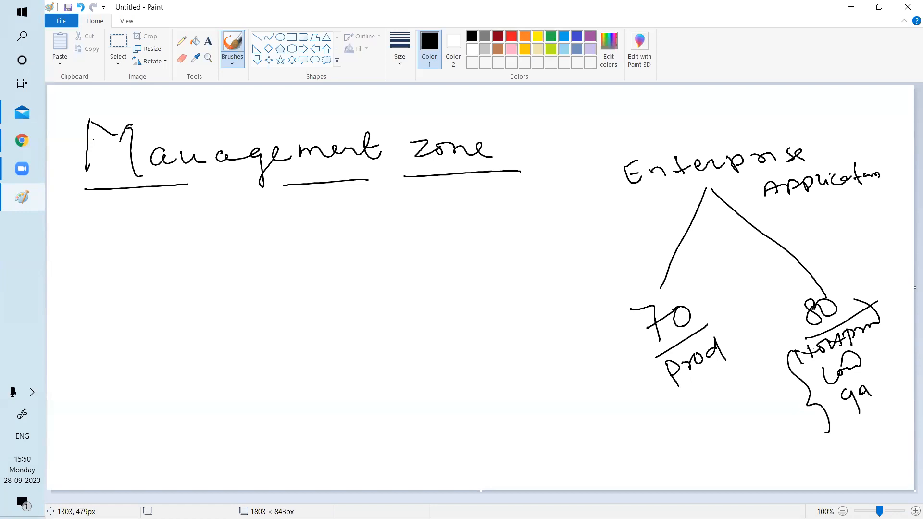
Step: Draw a large container shape below the heading, divide off a narrow vertical column in it, and mark a small band inside that column
{"action": "left_click_drag", "start_coordinate": [142, 277], "coordinate": [147, 395]}
{"action": "mouse_move", "coordinate": [140, 249]}
{"action": "left_mouse_down"}
{"action": "mouse_move", "coordinate": [149, 365]}
{"action": "mouse_move", "coordinate": [212, 417]}
{"action": "mouse_move", "coordinate": [282, 272]}
{"action": "mouse_move", "coordinate": [122, 263]}
{"action": "left_mouse_up"}
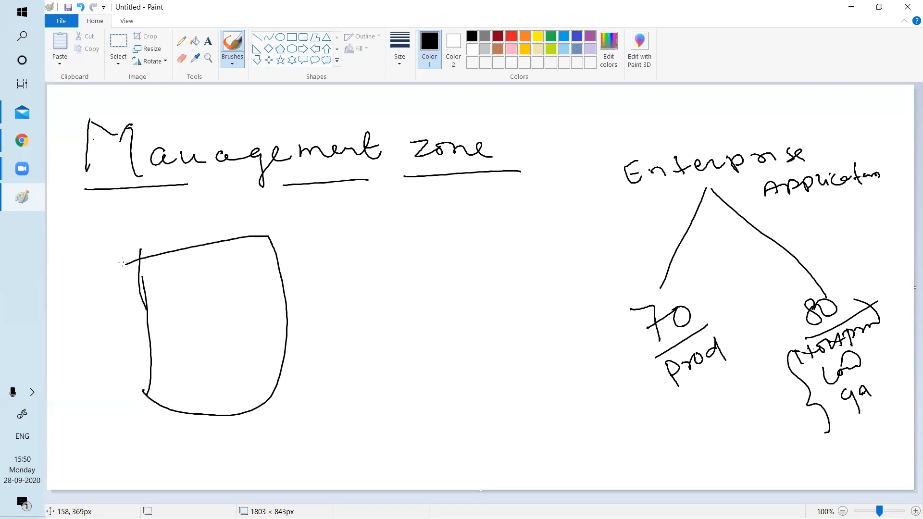
{"action": "mouse_move", "coordinate": [2, 114]}
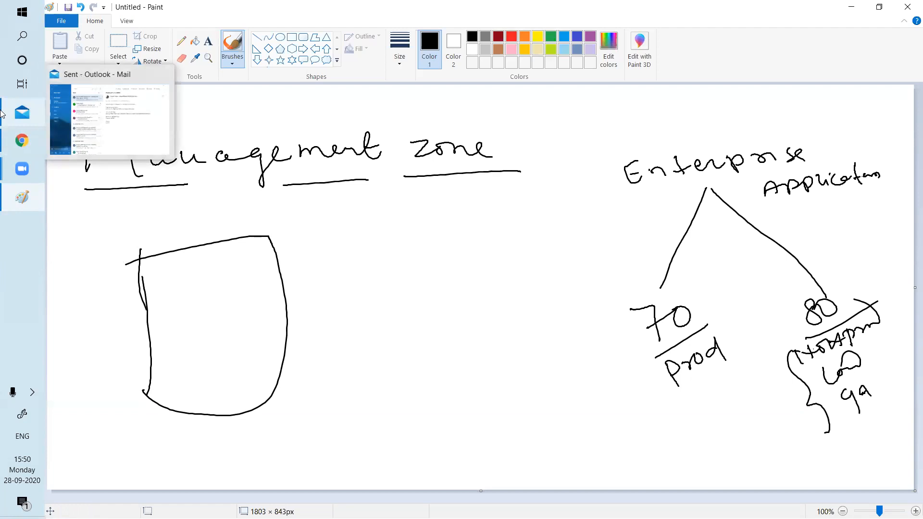
{"action": "mouse_move", "coordinate": [18, 143]}
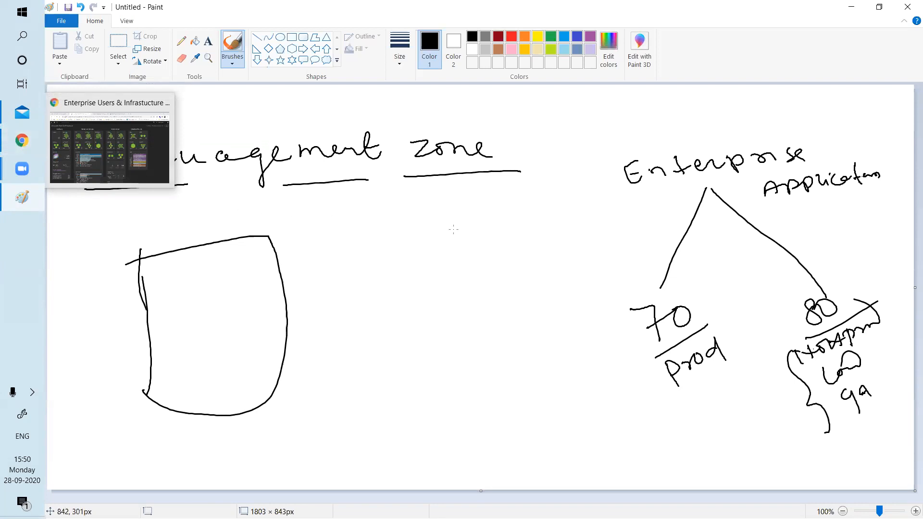
{"action": "left_click_drag", "start_coordinate": [176, 251], "coordinate": [192, 398]}
{"action": "mouse_move", "coordinate": [148, 332]}
{"action": "left_mouse_down"}
{"action": "mouse_move", "coordinate": [181, 317]}
{"action": "mouse_move", "coordinate": [177, 331]}
{"action": "left_mouse_up"}
{"action": "mouse_move", "coordinate": [160, 331]}
{"action": "left_mouse_down"}
{"action": "mouse_move", "coordinate": [163, 338]}
{"action": "mouse_move", "coordinate": [171, 327]}
{"action": "left_mouse_up"}
{"action": "left_click_drag", "start_coordinate": [165, 338], "coordinate": [176, 335]}
Step: Write "Prod", "Non" and "QA" between the container and the 70 branch, closing the list with a curly brace
{"action": "left_click_drag", "start_coordinate": [385, 283], "coordinate": [399, 314]}
{"action": "mouse_move", "coordinate": [393, 284]}
{"action": "left_mouse_down"}
{"action": "mouse_move", "coordinate": [409, 279]}
{"action": "mouse_move", "coordinate": [406, 298]}
{"action": "left_mouse_up"}
{"action": "mouse_move", "coordinate": [417, 279]}
{"action": "left_mouse_down"}
{"action": "mouse_move", "coordinate": [452, 249]}
{"action": "mouse_move", "coordinate": [439, 269]}
{"action": "left_mouse_up"}
{"action": "mouse_move", "coordinate": [430, 325]}
{"action": "left_mouse_down"}
{"action": "mouse_move", "coordinate": [436, 341]}
{"action": "mouse_move", "coordinate": [445, 335]}
{"action": "left_mouse_up"}
{"action": "left_click_drag", "start_coordinate": [433, 327], "coordinate": [463, 308]}
{"action": "mouse_move", "coordinate": [473, 348]}
{"action": "left_mouse_down"}
{"action": "mouse_move", "coordinate": [480, 377]}
{"action": "mouse_move", "coordinate": [503, 359]}
{"action": "left_mouse_up"}
{"action": "mouse_move", "coordinate": [487, 255]}
{"action": "left_mouse_down"}
{"action": "mouse_move", "coordinate": [537, 302]}
{"action": "mouse_move", "coordinate": [543, 394]}
{"action": "left_mouse_up"}
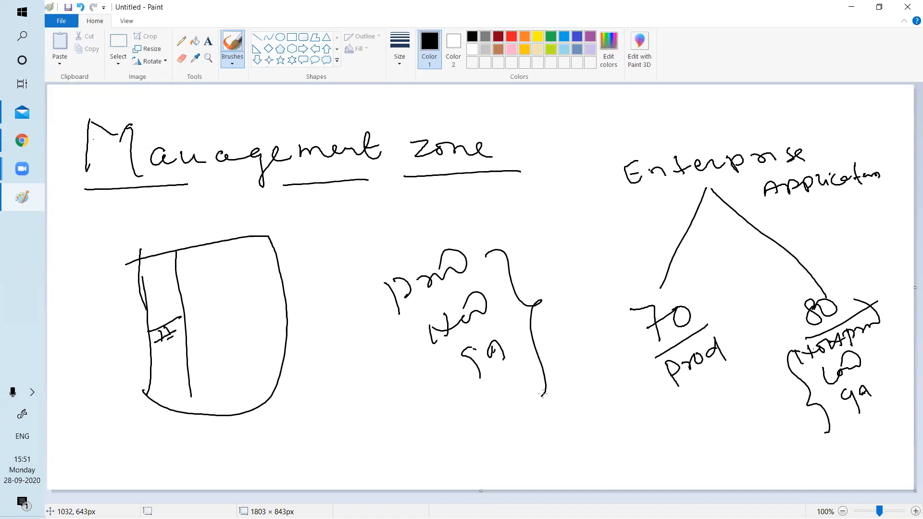
Step: Add an opening brace before the Prod list and write "APP System" with an arrow above it
{"action": "mouse_move", "coordinate": [354, 275]}
{"action": "left_mouse_down"}
{"action": "mouse_move", "coordinate": [391, 362]}
{"action": "mouse_move", "coordinate": [447, 442]}
{"action": "left_mouse_up"}
{"action": "mouse_move", "coordinate": [318, 256]}
{"action": "left_mouse_down"}
{"action": "mouse_move", "coordinate": [331, 247]}
{"action": "mouse_move", "coordinate": [347, 273]}
{"action": "left_mouse_up"}
{"action": "mouse_move", "coordinate": [360, 243]}
{"action": "left_mouse_down"}
{"action": "mouse_move", "coordinate": [368, 228]}
{"action": "mouse_move", "coordinate": [380, 241]}
{"action": "left_mouse_up"}
{"action": "mouse_move", "coordinate": [386, 243]}
{"action": "left_mouse_down"}
{"action": "mouse_move", "coordinate": [395, 222]}
{"action": "mouse_move", "coordinate": [398, 238]}
{"action": "left_mouse_up"}
{"action": "mouse_move", "coordinate": [410, 216]}
{"action": "left_mouse_down"}
{"action": "mouse_move", "coordinate": [416, 233]}
{"action": "mouse_move", "coordinate": [412, 226]}
{"action": "left_mouse_up"}
{"action": "left_click_drag", "start_coordinate": [468, 197], "coordinate": [463, 220]}
{"action": "mouse_move", "coordinate": [479, 205]}
{"action": "left_mouse_down"}
{"action": "mouse_move", "coordinate": [490, 211]}
{"action": "mouse_move", "coordinate": [508, 200]}
{"action": "mouse_move", "coordinate": [519, 216]}
{"action": "mouse_move", "coordinate": [508, 210]}
{"action": "left_mouse_up"}
{"action": "mouse_move", "coordinate": [524, 185]}
{"action": "left_mouse_down"}
{"action": "mouse_move", "coordinate": [530, 206]}
{"action": "mouse_move", "coordinate": [549, 205]}
{"action": "left_mouse_up"}
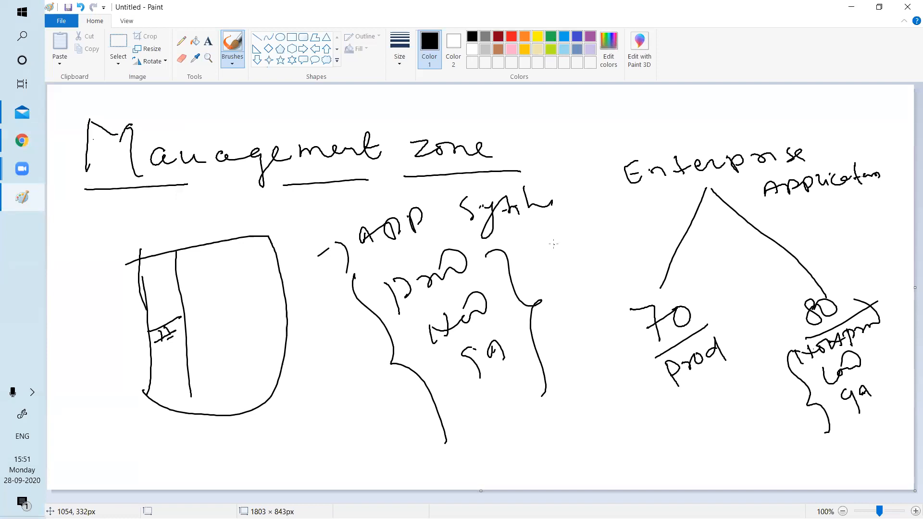
Step: Write "MRC" beside the APP System list, underline it, and enclose it in a box
{"action": "mouse_move", "coordinate": [540, 252]}
{"action": "left_mouse_down"}
{"action": "mouse_move", "coordinate": [579, 233]}
{"action": "mouse_move", "coordinate": [613, 233]}
{"action": "left_mouse_up"}
{"action": "left_click_drag", "start_coordinate": [546, 270], "coordinate": [639, 237]}
{"action": "mouse_move", "coordinate": [533, 236]}
{"action": "left_mouse_down"}
{"action": "mouse_move", "coordinate": [542, 279]}
{"action": "mouse_move", "coordinate": [549, 233]}
{"action": "mouse_move", "coordinate": [625, 221]}
{"action": "mouse_move", "coordinate": [597, 260]}
{"action": "mouse_move", "coordinate": [545, 275]}
{"action": "mouse_move", "coordinate": [540, 247]}
{"action": "left_mouse_up"}
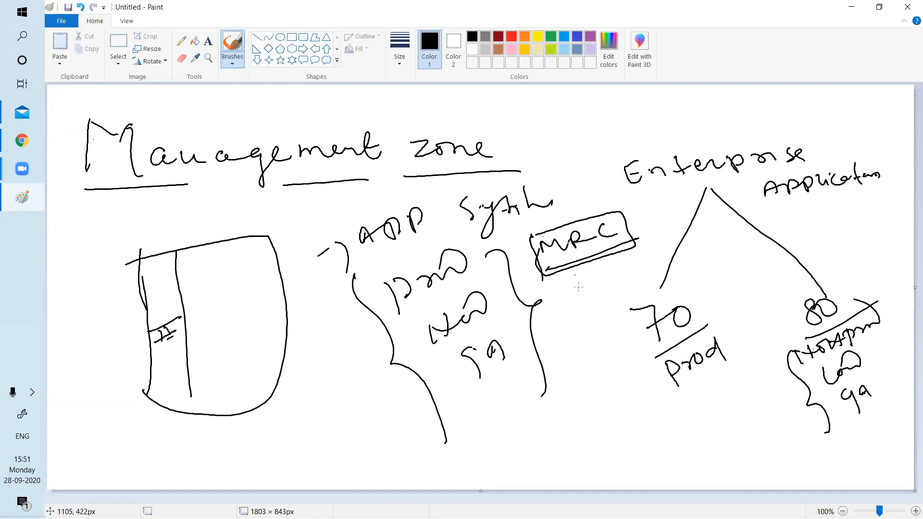
Step: Write the circled labels "CML" and "CAL" below the boxed MRC and join them with connecting lines toward 70 Prod
{"action": "left_click_drag", "start_coordinate": [561, 308], "coordinate": [617, 311]}
{"action": "mouse_move", "coordinate": [585, 347]}
{"action": "left_mouse_down"}
{"action": "mouse_move", "coordinate": [585, 360]}
{"action": "mouse_move", "coordinate": [610, 355]}
{"action": "mouse_move", "coordinate": [585, 375]}
{"action": "mouse_move", "coordinate": [553, 355]}
{"action": "mouse_move", "coordinate": [592, 355]}
{"action": "left_mouse_up"}
{"action": "mouse_move", "coordinate": [614, 290]}
{"action": "left_mouse_down"}
{"action": "mouse_move", "coordinate": [618, 315]}
{"action": "mouse_move", "coordinate": [572, 288]}
{"action": "left_mouse_up"}
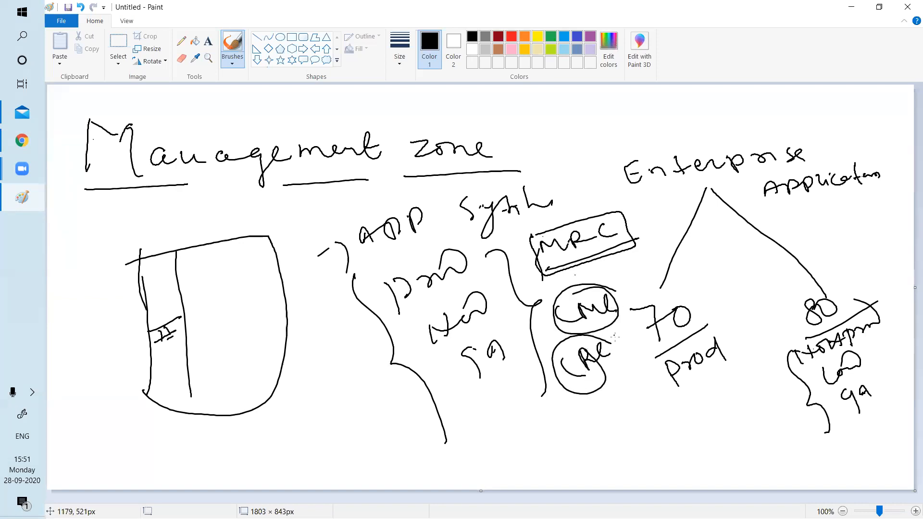
{"action": "left_click_drag", "start_coordinate": [613, 329], "coordinate": [610, 373]}
Step: Write a circled 60 in the lower part of the container, beside the narrow column
{"action": "mouse_move", "coordinate": [210, 371]}
{"action": "left_mouse_down"}
{"action": "mouse_move", "coordinate": [212, 391]}
{"action": "mouse_move", "coordinate": [224, 372]}
{"action": "mouse_move", "coordinate": [246, 377]}
{"action": "left_mouse_up"}
{"action": "mouse_move", "coordinate": [228, 361]}
{"action": "left_mouse_down"}
{"action": "mouse_move", "coordinate": [197, 393]}
{"action": "mouse_move", "coordinate": [206, 373]}
{"action": "left_mouse_up"}
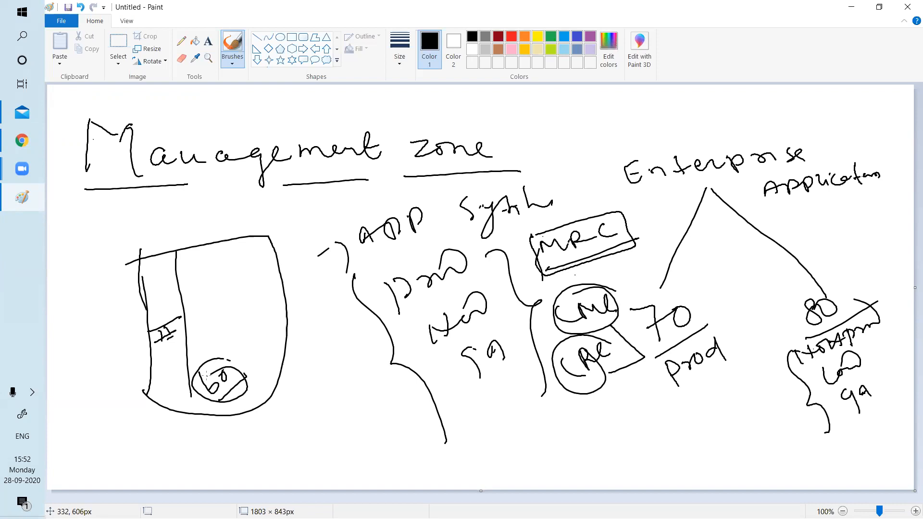
Step: Write a circled "MRC" below 70 Prod and draw several labelled branches from it, including one with a circled 5
{"action": "left_click_drag", "start_coordinate": [590, 422], "coordinate": [598, 423]}
{"action": "mouse_move", "coordinate": [629, 425]}
{"action": "left_mouse_down"}
{"action": "mouse_move", "coordinate": [664, 415]}
{"action": "mouse_move", "coordinate": [624, 462]}
{"action": "mouse_move", "coordinate": [647, 391]}
{"action": "left_mouse_up"}
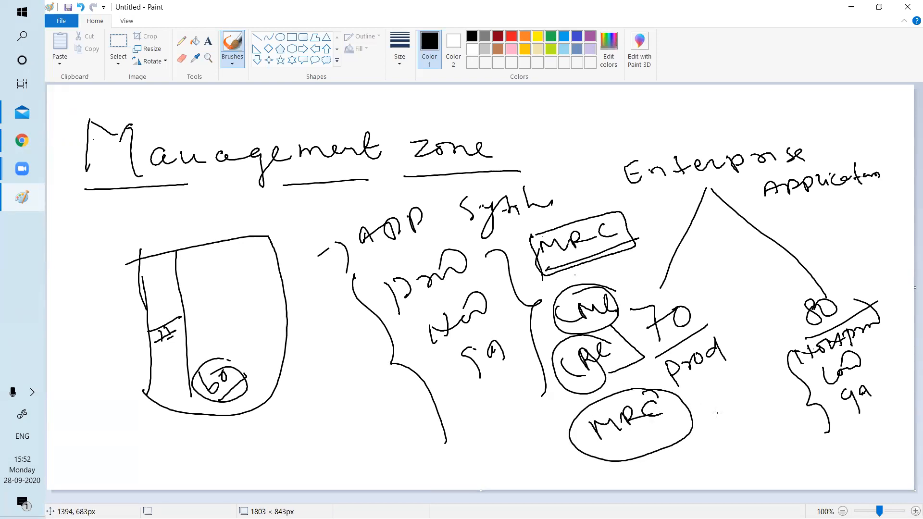
{"action": "mouse_move", "coordinate": [698, 420]}
{"action": "left_mouse_down"}
{"action": "mouse_move", "coordinate": [715, 377]}
{"action": "mouse_move", "coordinate": [740, 433]}
{"action": "left_mouse_up"}
{"action": "mouse_move", "coordinate": [720, 368]}
{"action": "left_mouse_down"}
{"action": "mouse_move", "coordinate": [736, 398]}
{"action": "mouse_move", "coordinate": [754, 395]}
{"action": "mouse_move", "coordinate": [738, 439]}
{"action": "mouse_move", "coordinate": [753, 457]}
{"action": "mouse_move", "coordinate": [775, 447]}
{"action": "mouse_move", "coordinate": [784, 430]}
{"action": "left_mouse_up"}
{"action": "mouse_move", "coordinate": [779, 398]}
{"action": "left_mouse_down"}
{"action": "mouse_move", "coordinate": [759, 413]}
{"action": "mouse_move", "coordinate": [779, 387]}
{"action": "left_mouse_up"}
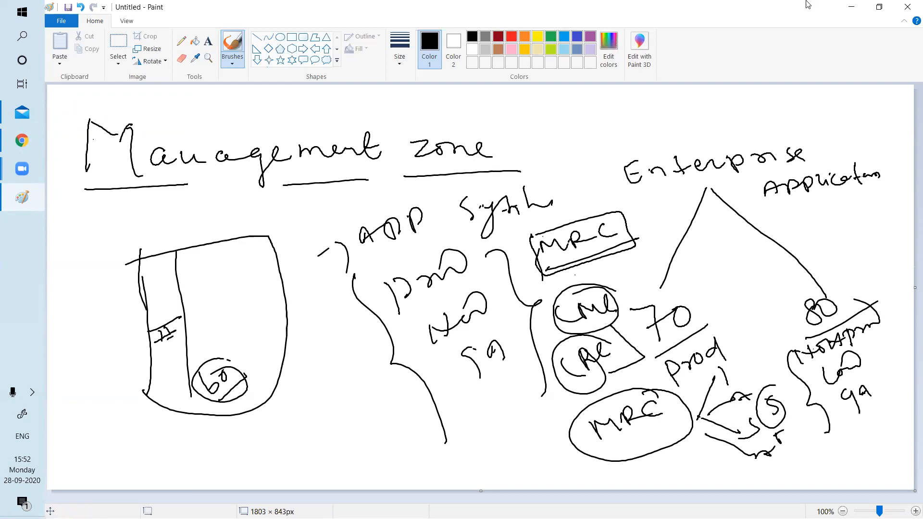
Step: Switch to the Dynatrace dashboard in Chrome, expand the navigation, and filter the dashboard by the CustomerA management zone
{"action": "left_click", "coordinate": [23, 142]}
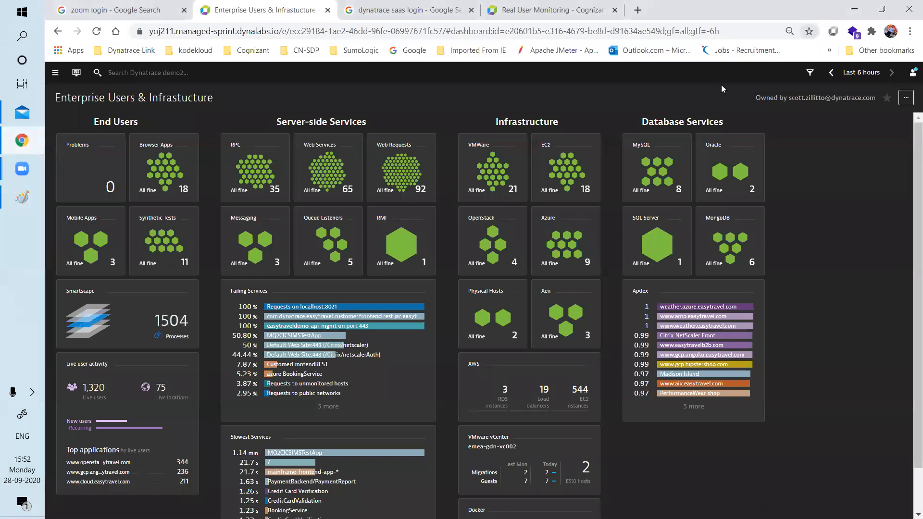
{"action": "left_click", "coordinate": [55, 73]}
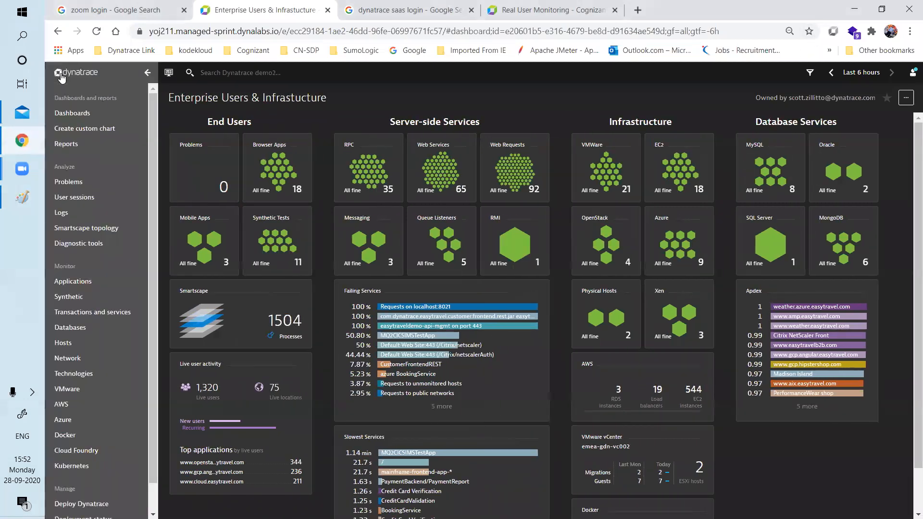
{"action": "left_click", "coordinate": [810, 75]}
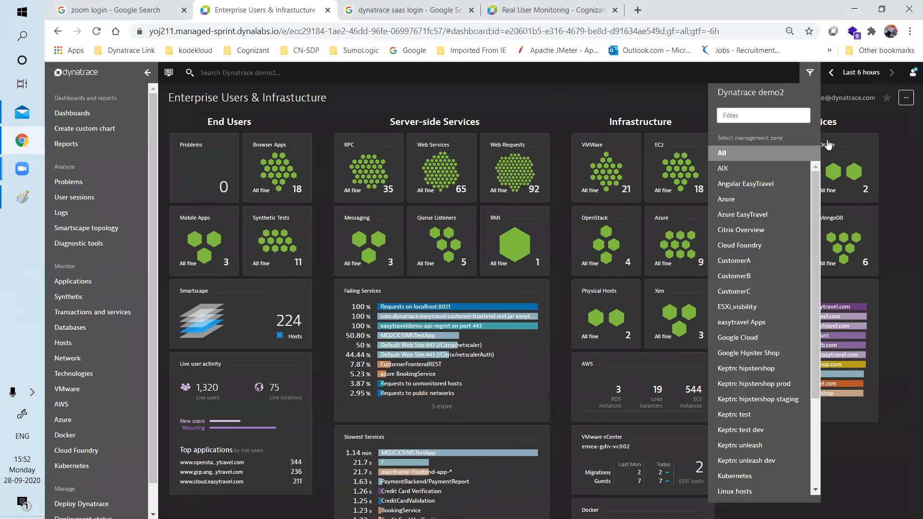
{"action": "left_click_drag", "start_coordinate": [823, 180], "coordinate": [814, 213]}
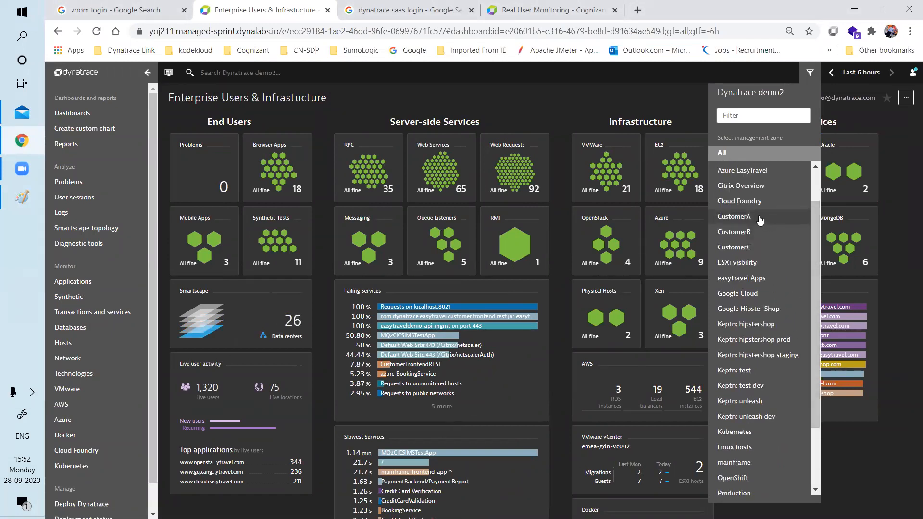
{"action": "left_click", "coordinate": [762, 219]}
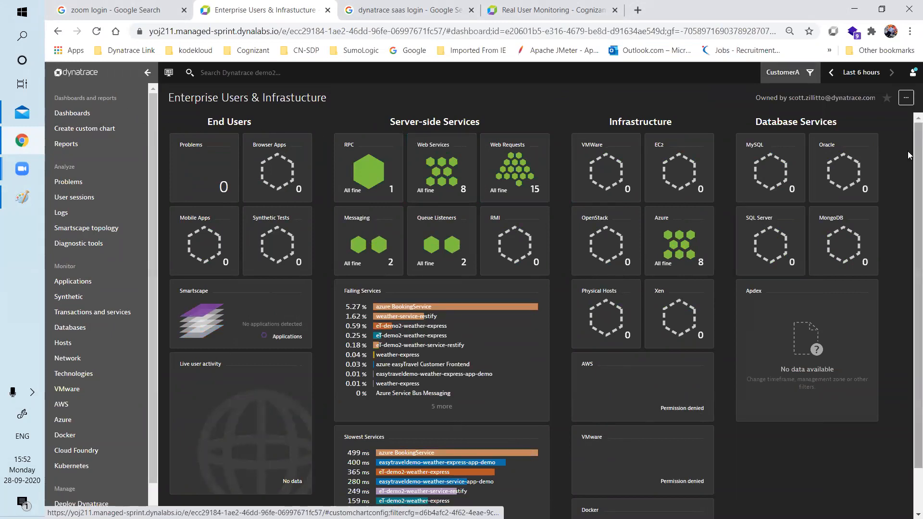
Step: Open the Hosts overview for CustomerA, set the management zone to All, and bring up the zone list again
{"action": "left_click", "coordinate": [74, 345]}
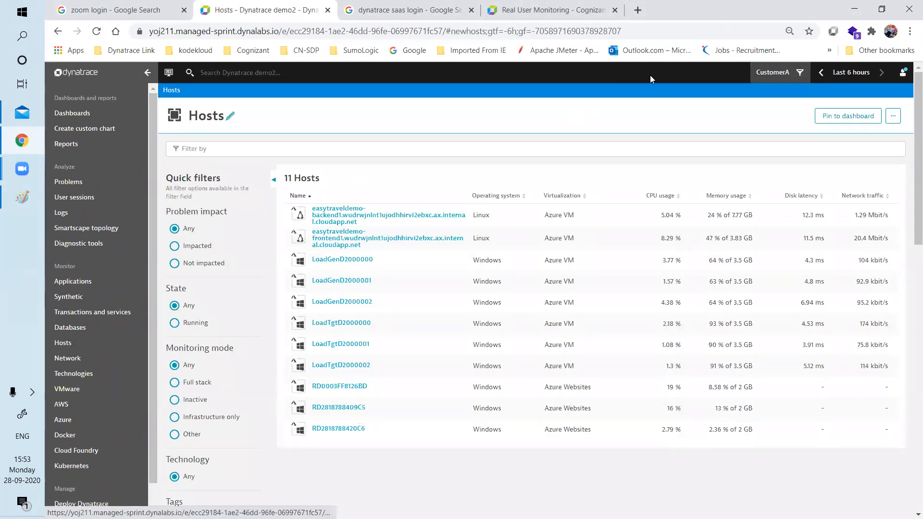
{"action": "left_click", "coordinate": [806, 72]}
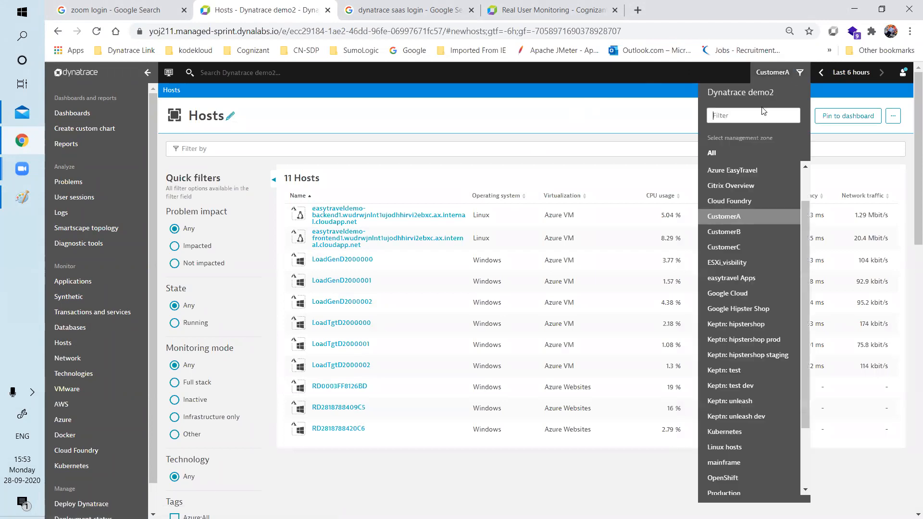
{"action": "left_click", "coordinate": [727, 153]}
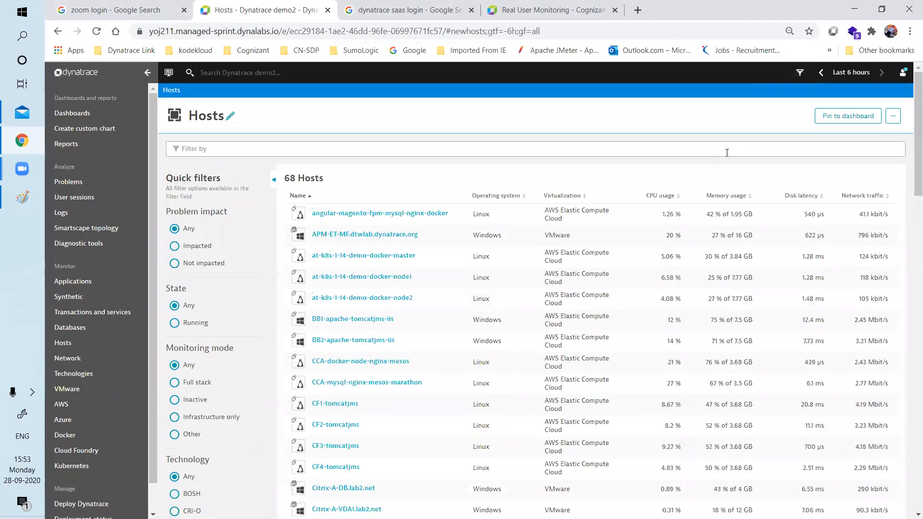
{"action": "left_click", "coordinate": [798, 74]}
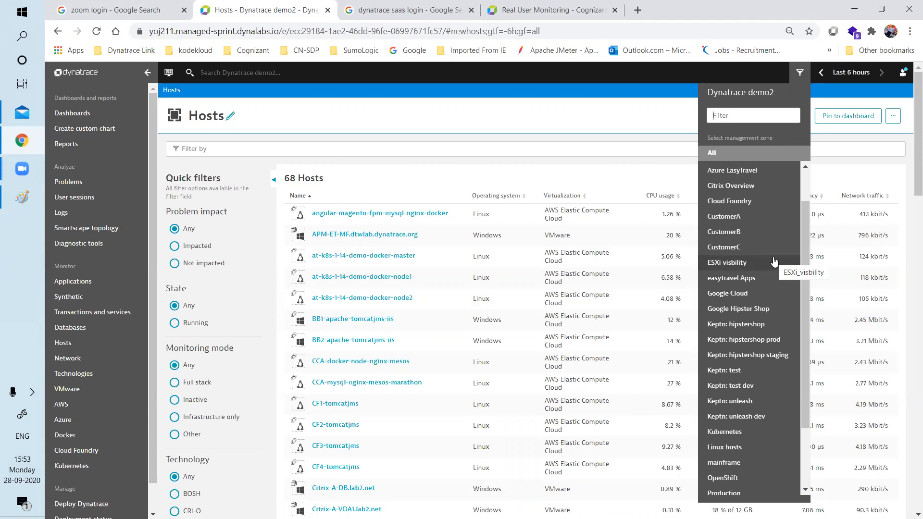
Step: Switch to Paint and start a new blank canvas, discarding the current drawing
{"action": "left_click", "coordinate": [22, 195]}
{"action": "left_click", "coordinate": [60, 20]}
{"action": "left_click", "coordinate": [77, 38]}
{"action": "left_click", "coordinate": [496, 266]}
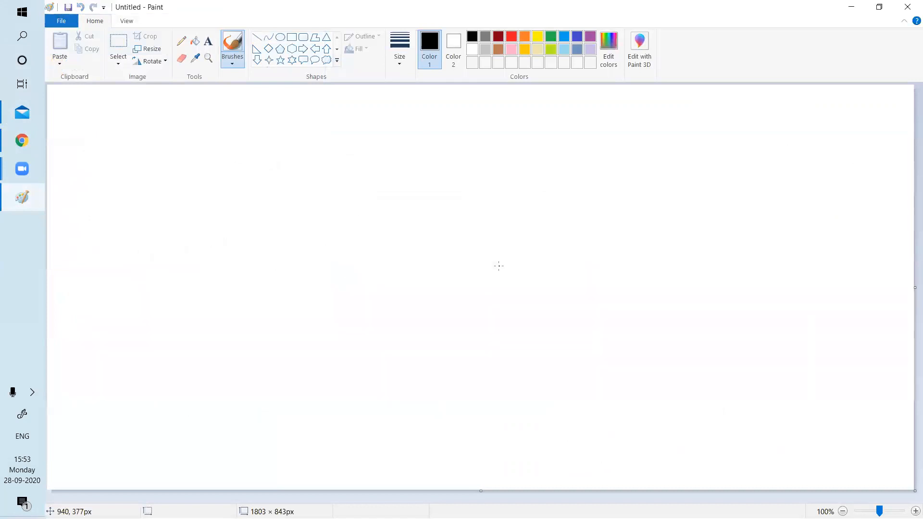
Step: Write an underlined 50 near the canvas's upper corner and enclose it in a box
{"action": "mouse_move", "coordinate": [110, 138]}
{"action": "left_mouse_down"}
{"action": "mouse_move", "coordinate": [103, 163]}
{"action": "mouse_move", "coordinate": [126, 158]}
{"action": "mouse_move", "coordinate": [155, 173]}
{"action": "left_mouse_up"}
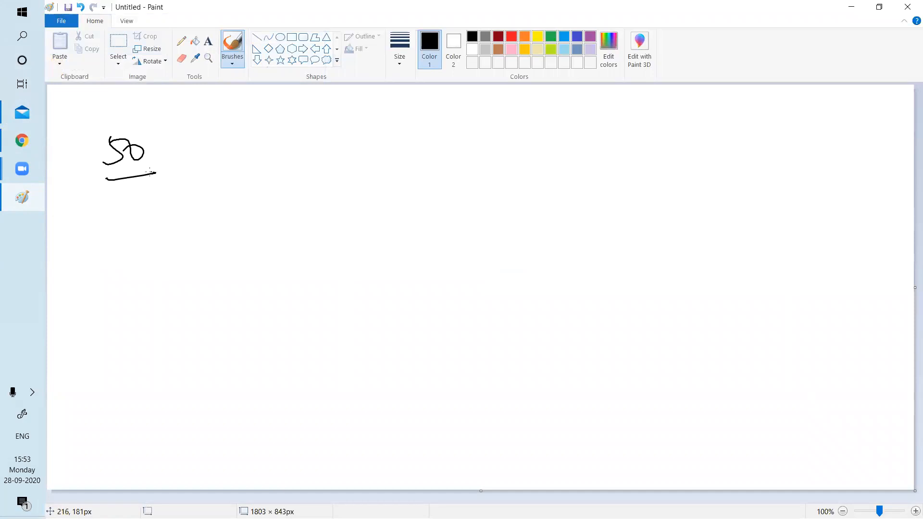
{"action": "left_click_drag", "start_coordinate": [92, 134], "coordinate": [95, 136]}
{"action": "left_click_drag", "start_coordinate": [95, 152], "coordinate": [96, 156]}
{"action": "left_click_drag", "start_coordinate": [98, 164], "coordinate": [105, 195]}
{"action": "mouse_move", "coordinate": [94, 131]}
{"action": "left_mouse_down"}
{"action": "mouse_move", "coordinate": [101, 194]}
{"action": "mouse_move", "coordinate": [180, 175]}
{"action": "mouse_move", "coordinate": [99, 188]}
{"action": "left_mouse_up"}
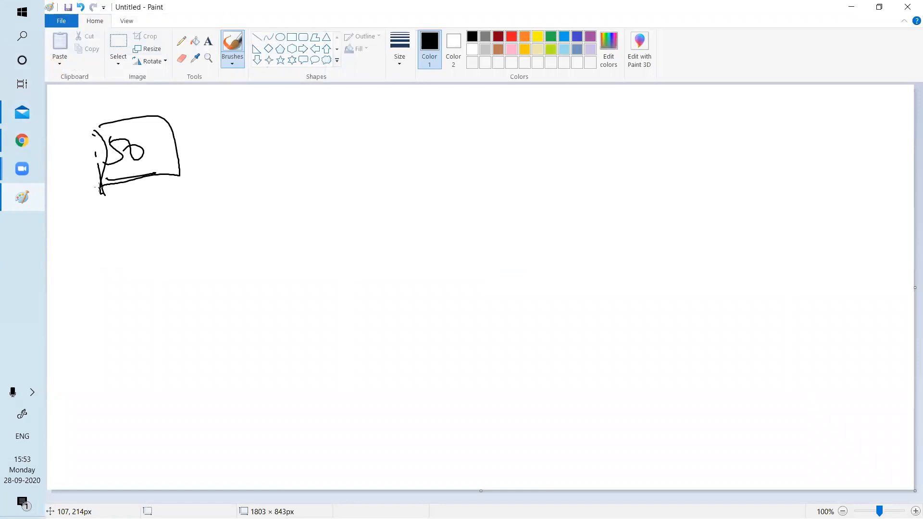
Step: Draw a large rounded box below the boxed 50 and a long horizontal arrow leading away from the 50
{"action": "mouse_move", "coordinate": [143, 255]}
{"action": "left_mouse_down"}
{"action": "mouse_move", "coordinate": [130, 425]}
{"action": "mouse_move", "coordinate": [155, 249]}
{"action": "mouse_move", "coordinate": [286, 383]}
{"action": "mouse_move", "coordinate": [153, 432]}
{"action": "mouse_move", "coordinate": [123, 404]}
{"action": "left_mouse_up"}
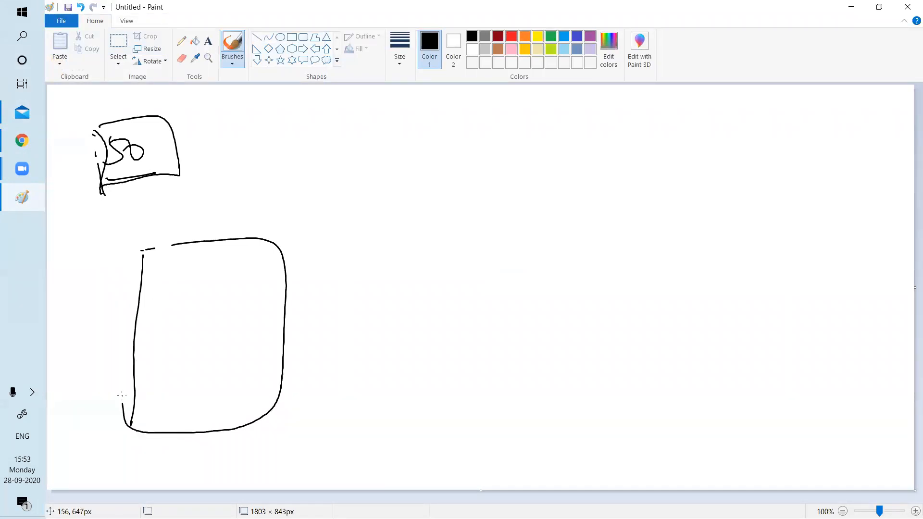
{"action": "left_click_drag", "start_coordinate": [147, 251], "coordinate": [184, 245]}
{"action": "mouse_move", "coordinate": [211, 161]}
{"action": "left_mouse_down"}
{"action": "mouse_move", "coordinate": [334, 152]}
{"action": "mouse_move", "coordinate": [302, 185]}
{"action": "left_mouse_up"}
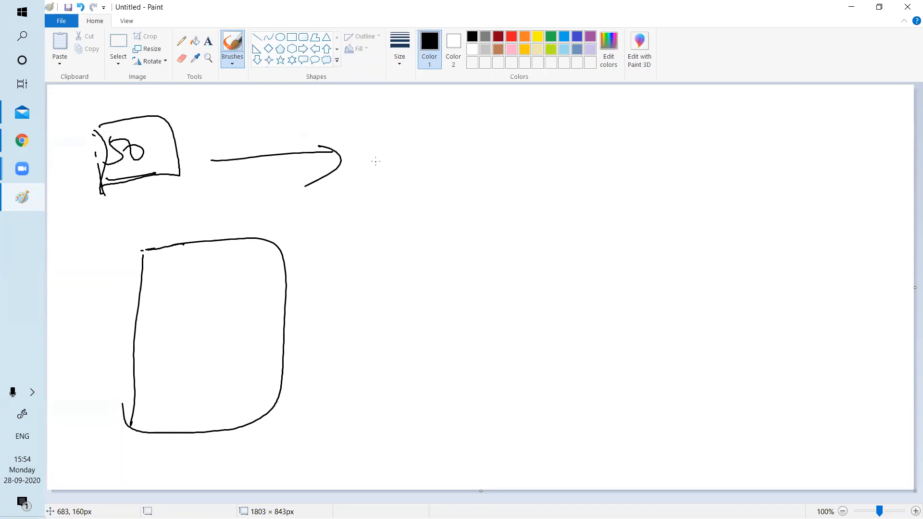
Step: Write "BPI" at the arrow's end and draw five branches from it labelled 10, 5, 50, 100 and 70
{"action": "mouse_move", "coordinate": [379, 149]}
{"action": "left_mouse_down"}
{"action": "mouse_move", "coordinate": [387, 177]}
{"action": "mouse_move", "coordinate": [421, 164]}
{"action": "mouse_move", "coordinate": [443, 174]}
{"action": "mouse_move", "coordinate": [449, 153]}
{"action": "left_mouse_up"}
{"action": "mouse_move", "coordinate": [441, 173]}
{"action": "left_mouse_down"}
{"action": "mouse_move", "coordinate": [499, 135]}
{"action": "mouse_move", "coordinate": [513, 140]}
{"action": "left_mouse_up"}
{"action": "mouse_move", "coordinate": [530, 119]}
{"action": "left_mouse_down"}
{"action": "mouse_move", "coordinate": [529, 129]}
{"action": "mouse_move", "coordinate": [533, 120]}
{"action": "left_mouse_up"}
{"action": "left_click_drag", "start_coordinate": [468, 177], "coordinate": [513, 195]}
{"action": "mouse_move", "coordinate": [531, 176]}
{"action": "left_mouse_down"}
{"action": "mouse_move", "coordinate": [539, 193]}
{"action": "mouse_move", "coordinate": [526, 197]}
{"action": "left_mouse_up"}
{"action": "left_click_drag", "start_coordinate": [533, 178], "coordinate": [560, 178]}
{"action": "left_click", "coordinate": [502, 235]}
{"action": "mouse_move", "coordinate": [434, 195]}
{"action": "left_mouse_down"}
{"action": "mouse_move", "coordinate": [498, 239]}
{"action": "mouse_move", "coordinate": [524, 231]}
{"action": "mouse_move", "coordinate": [519, 247]}
{"action": "mouse_move", "coordinate": [538, 232]}
{"action": "mouse_move", "coordinate": [465, 270]}
{"action": "mouse_move", "coordinate": [491, 299]}
{"action": "left_mouse_up"}
{"action": "left_click_drag", "start_coordinate": [498, 283], "coordinate": [517, 290]}
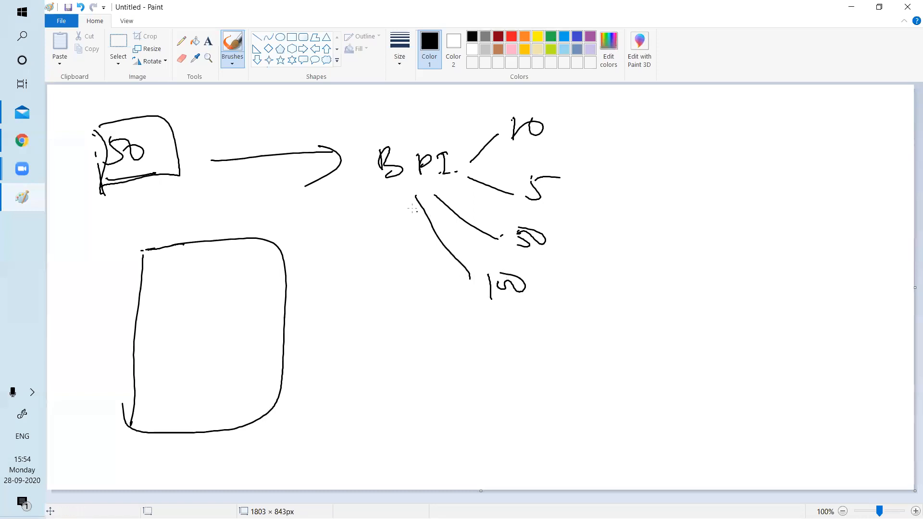
{"action": "mouse_move", "coordinate": [389, 231]}
{"action": "left_mouse_down"}
{"action": "mouse_move", "coordinate": [389, 308]}
{"action": "mouse_move", "coordinate": [410, 312]}
{"action": "mouse_move", "coordinate": [415, 334]}
{"action": "left_mouse_up"}
{"action": "left_click", "coordinate": [394, 322]}
{"action": "left_click_drag", "start_coordinate": [405, 328], "coordinate": [418, 313]}
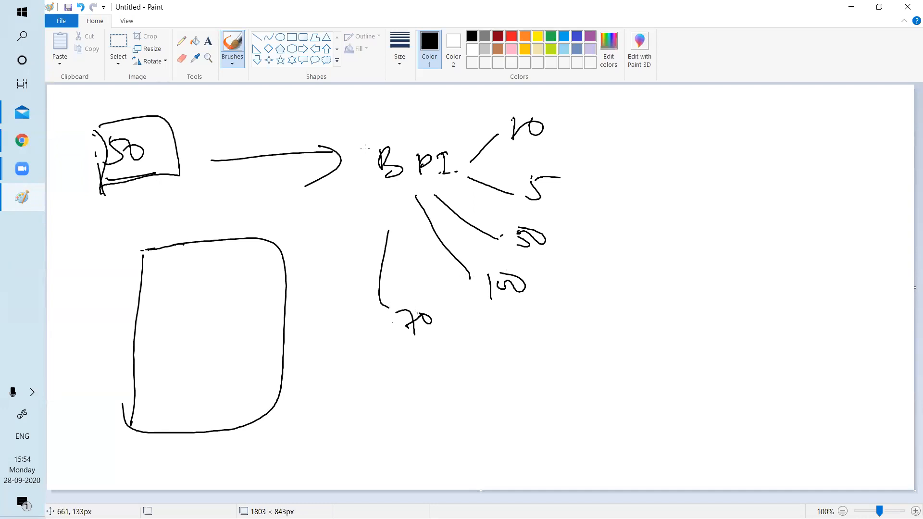
Step: Enclose BPI in a partly dashed box and draw a broken line from it to a circled 5
{"action": "left_click_drag", "start_coordinate": [364, 153], "coordinate": [362, 156]}
{"action": "left_click_drag", "start_coordinate": [361, 163], "coordinate": [361, 173]}
{"action": "left_click_drag", "start_coordinate": [360, 182], "coordinate": [361, 191]}
{"action": "left_click_drag", "start_coordinate": [367, 145], "coordinate": [371, 144]}
{"action": "mouse_move", "coordinate": [390, 140]}
{"action": "left_mouse_down"}
{"action": "mouse_move", "coordinate": [466, 134]}
{"action": "mouse_move", "coordinate": [369, 195]}
{"action": "left_mouse_up"}
{"action": "left_click_drag", "start_coordinate": [478, 165], "coordinate": [495, 164]}
{"action": "left_click_drag", "start_coordinate": [513, 162], "coordinate": [605, 164]}
{"action": "left_click_drag", "start_coordinate": [608, 152], "coordinate": [615, 149]}
{"action": "mouse_move", "coordinate": [617, 148]}
{"action": "left_mouse_down"}
{"action": "mouse_move", "coordinate": [633, 148]}
{"action": "mouse_move", "coordinate": [589, 151]}
{"action": "left_mouse_up"}
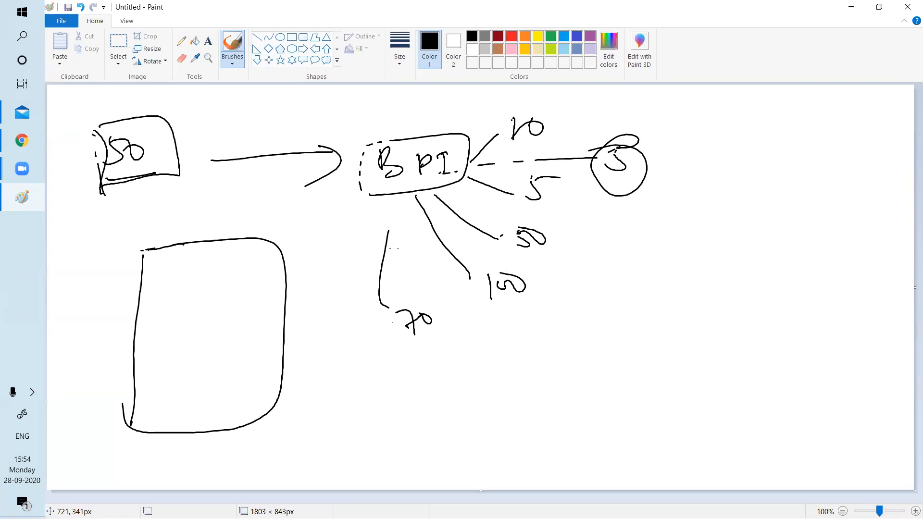
Step: Draw a large open-topped container with short dashes inside beside the BPI diagram, and retrace the lower corner of the BPI box
{"action": "mouse_move", "coordinate": [693, 190]}
{"action": "left_mouse_down"}
{"action": "mouse_move", "coordinate": [702, 401]}
{"action": "mouse_move", "coordinate": [886, 345]}
{"action": "mouse_move", "coordinate": [875, 178]}
{"action": "left_mouse_up"}
{"action": "left_click_drag", "start_coordinate": [776, 385], "coordinate": [887, 385]}
{"action": "left_click_drag", "start_coordinate": [717, 371], "coordinate": [757, 366]}
{"action": "left_click_drag", "start_coordinate": [790, 351], "coordinate": [840, 349]}
{"action": "left_click_drag", "start_coordinate": [721, 298], "coordinate": [839, 306]}
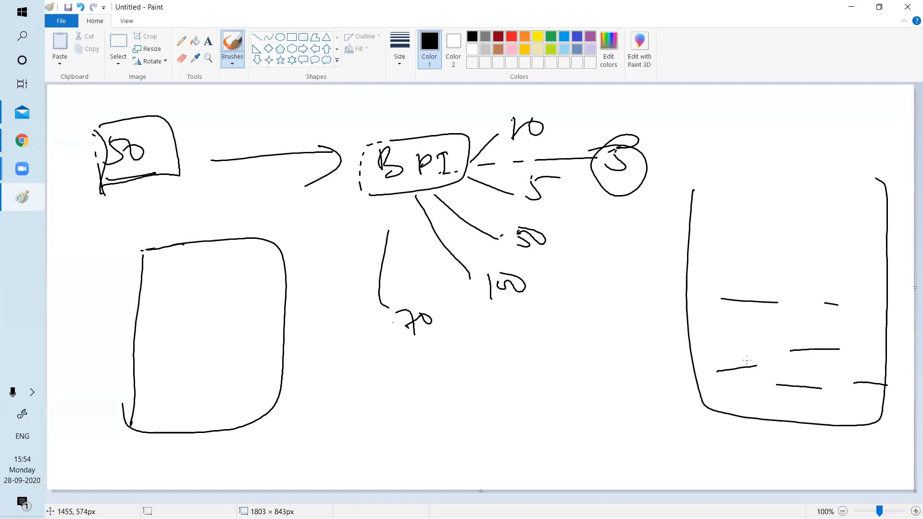
{"action": "mouse_move", "coordinate": [363, 162]}
{"action": "left_mouse_down"}
{"action": "mouse_move", "coordinate": [358, 197]}
{"action": "mouse_move", "coordinate": [402, 194]}
{"action": "left_mouse_up"}
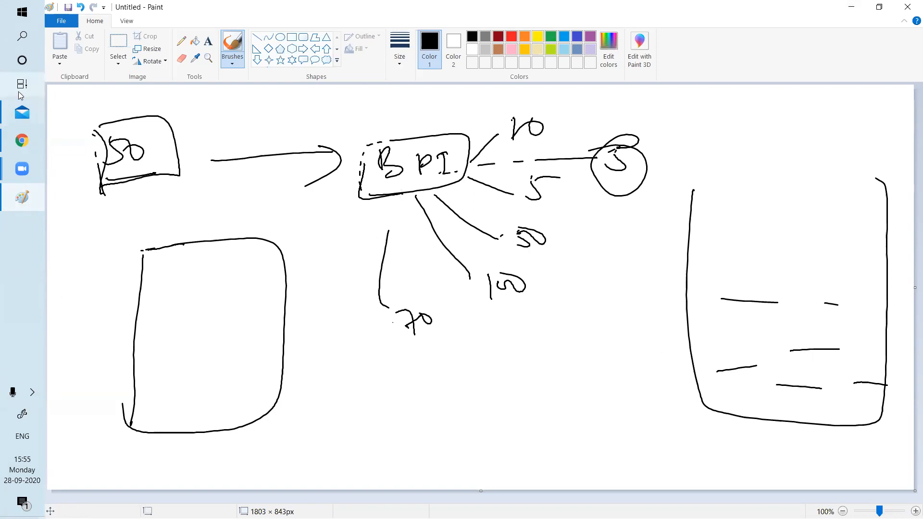
Step: Switch back to the Dynatrace Hosts page in Chrome and reopen the management zone list
{"action": "left_click", "coordinate": [21, 141]}
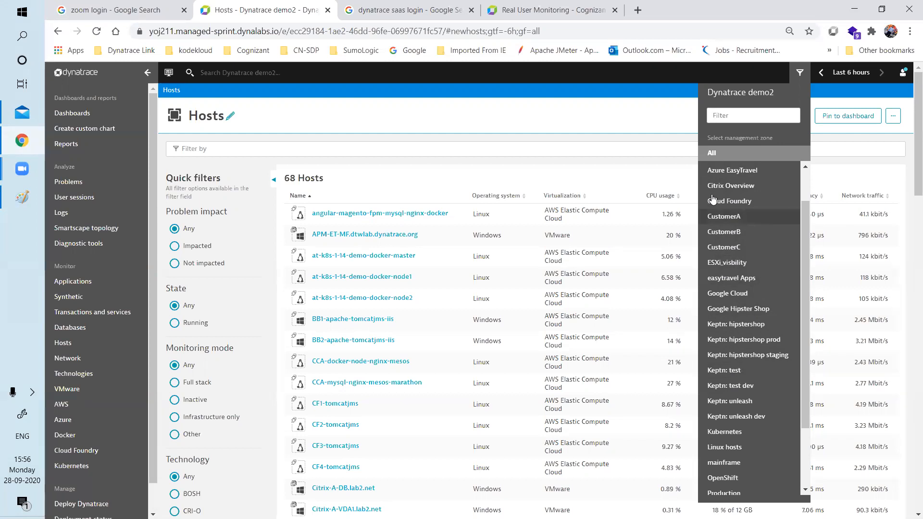
{"action": "left_click", "coordinate": [516, 124]}
{"action": "left_click", "coordinate": [800, 72]}
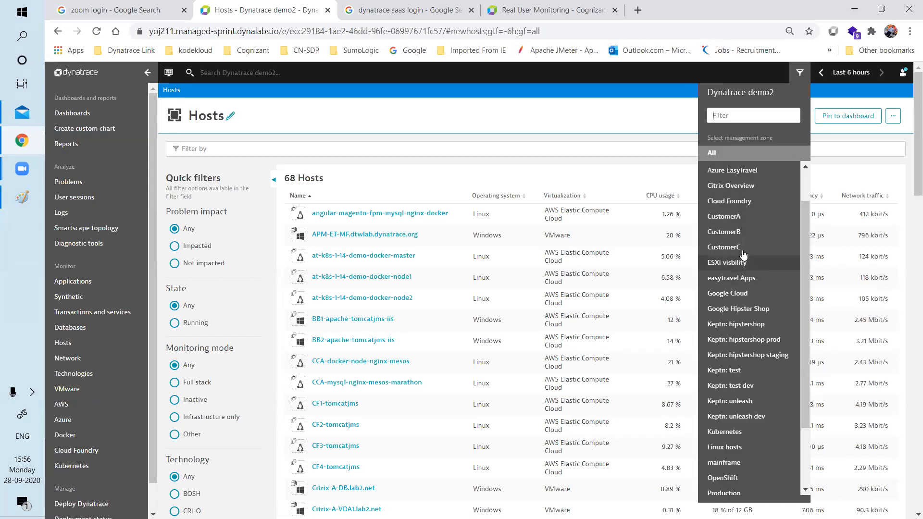
Step: Filter by the CustomerC management zone and review its applications, synthetic monitors, services, databases and technologies
{"action": "left_click", "coordinate": [724, 248]}
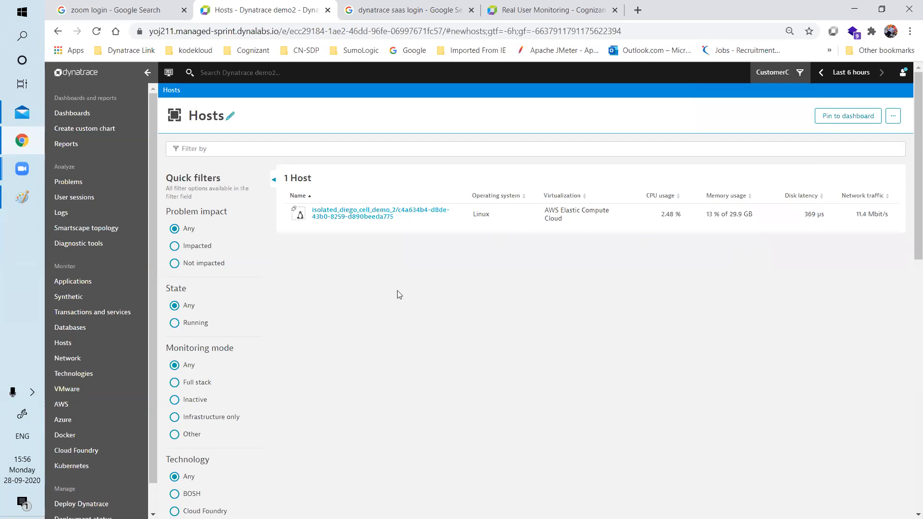
{"action": "left_click", "coordinate": [102, 283]}
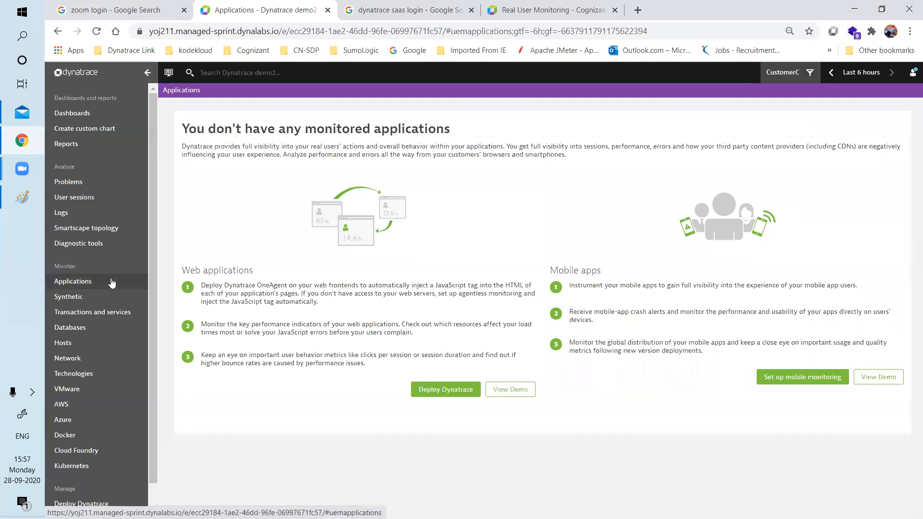
{"action": "left_click", "coordinate": [99, 299]}
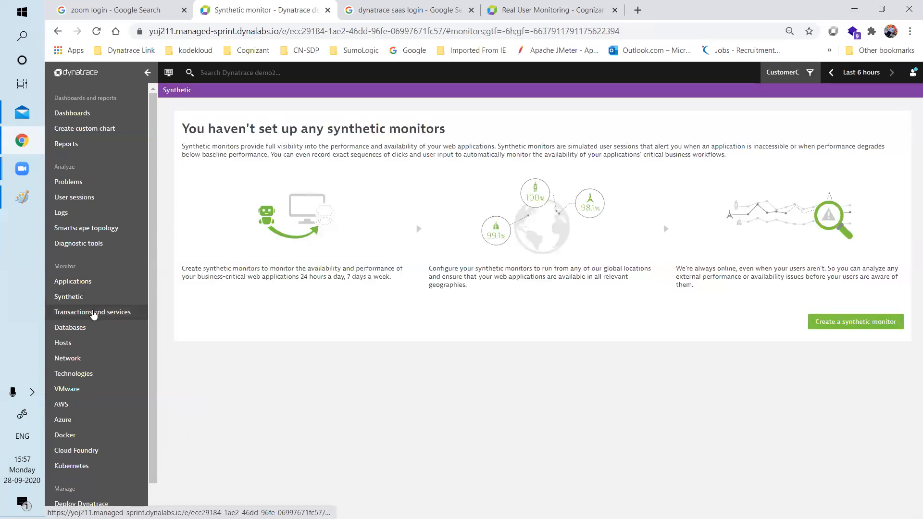
{"action": "left_click", "coordinate": [94, 313]}
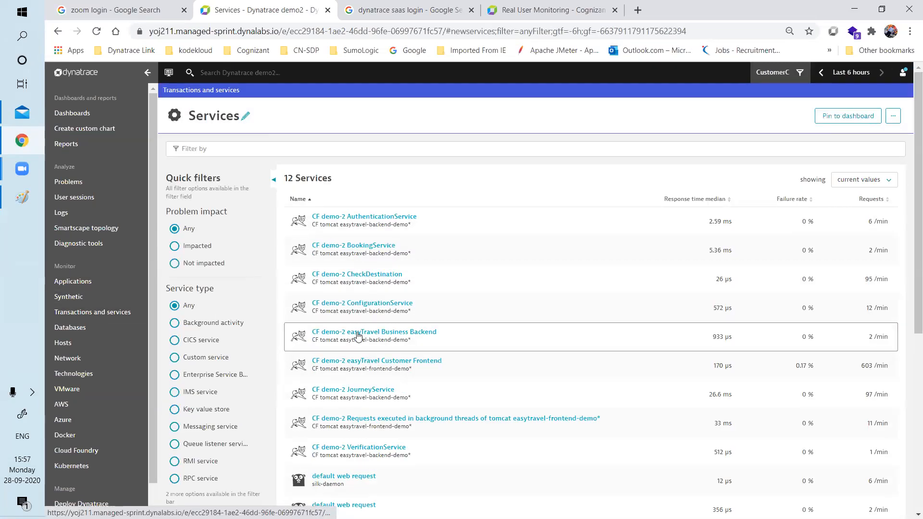
{"action": "left_click", "coordinate": [81, 329]}
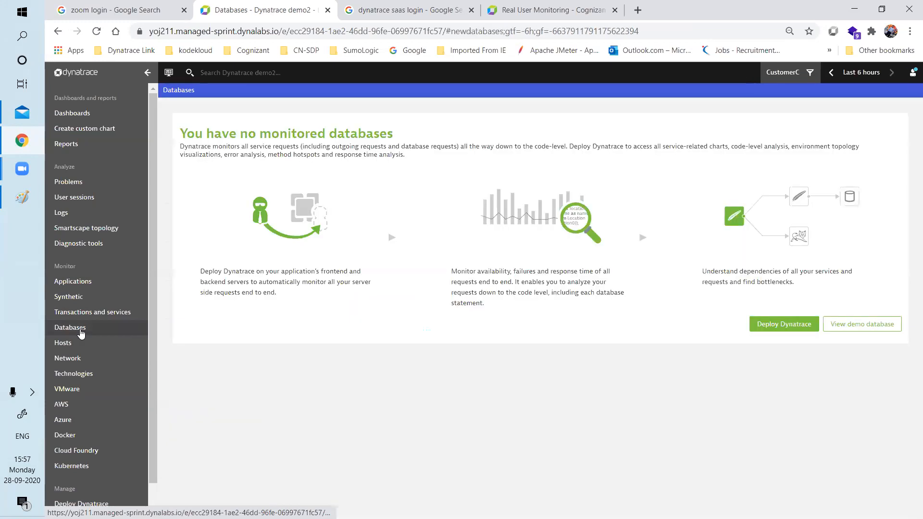
{"action": "left_click", "coordinate": [106, 375]}
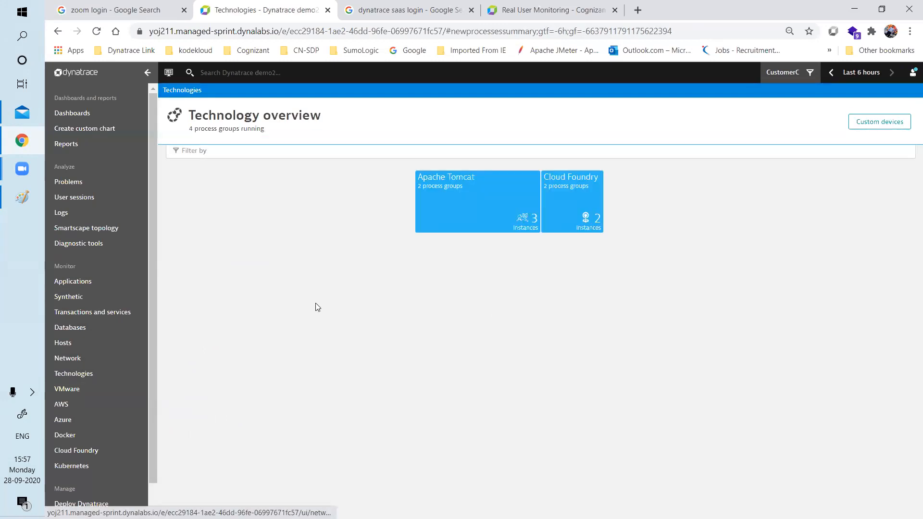
Step: Reset the management zone filter on the Technology overview to All and recheck the list of available zones
{"action": "left_click", "coordinate": [819, 77]}
{"action": "left_click", "coordinate": [734, 153]}
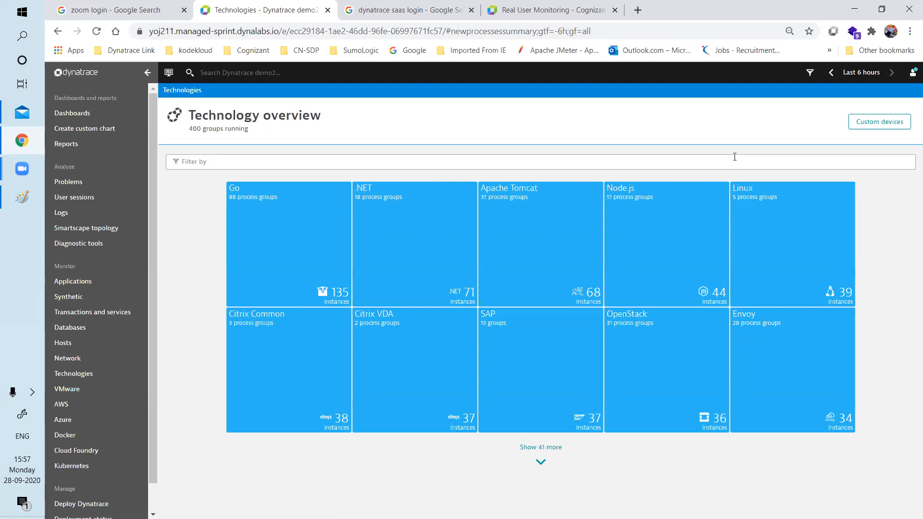
{"action": "left_click", "coordinate": [810, 73]}
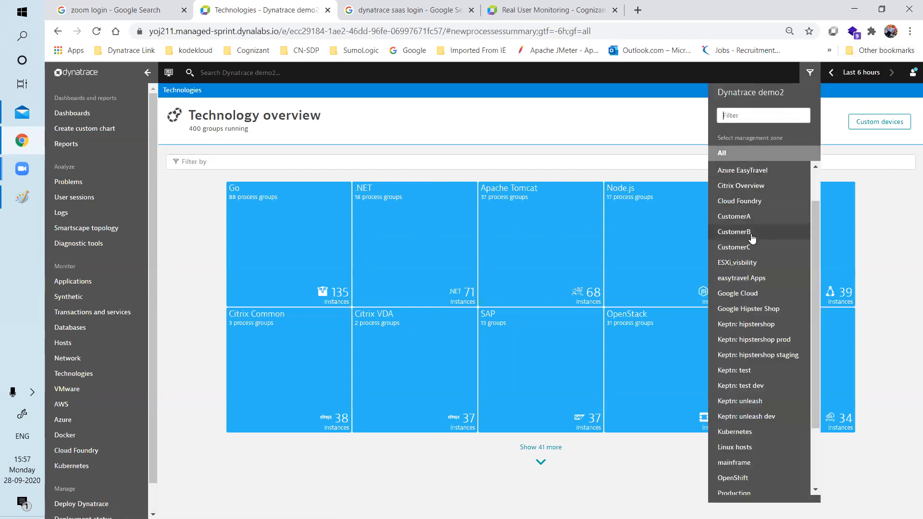
{"action": "left_click", "coordinate": [736, 152]}
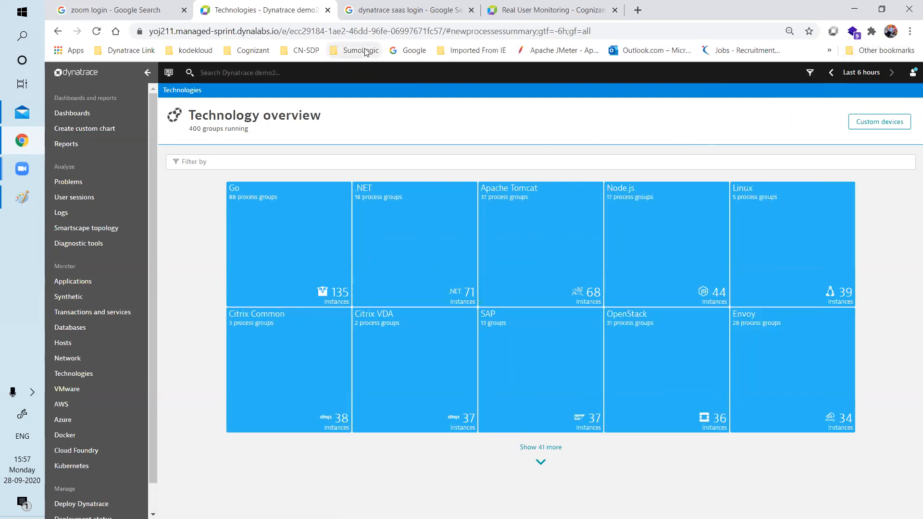
Step: Switch to the Cognizant Dynatrace environment and open its Management zones settings under Preferences
{"action": "left_click", "coordinate": [530, 5]}
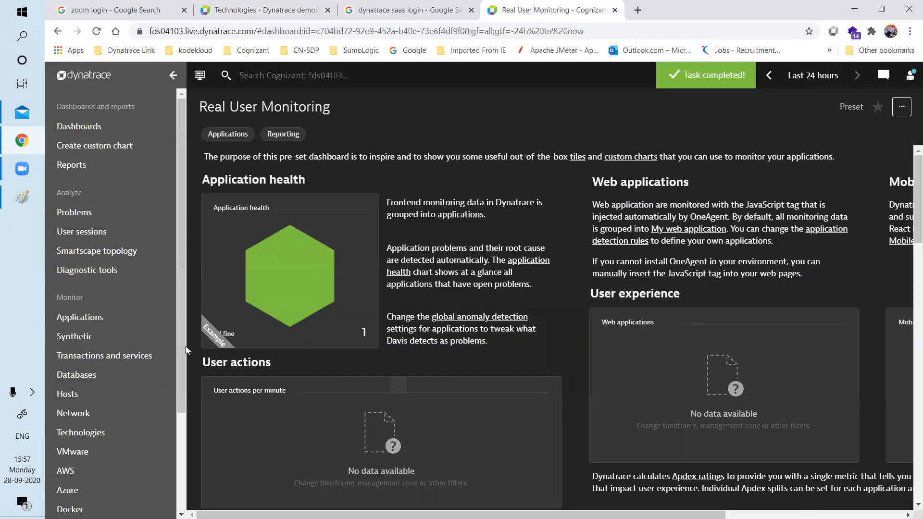
{"action": "left_click_drag", "start_coordinate": [182, 346], "coordinate": [192, 457]}
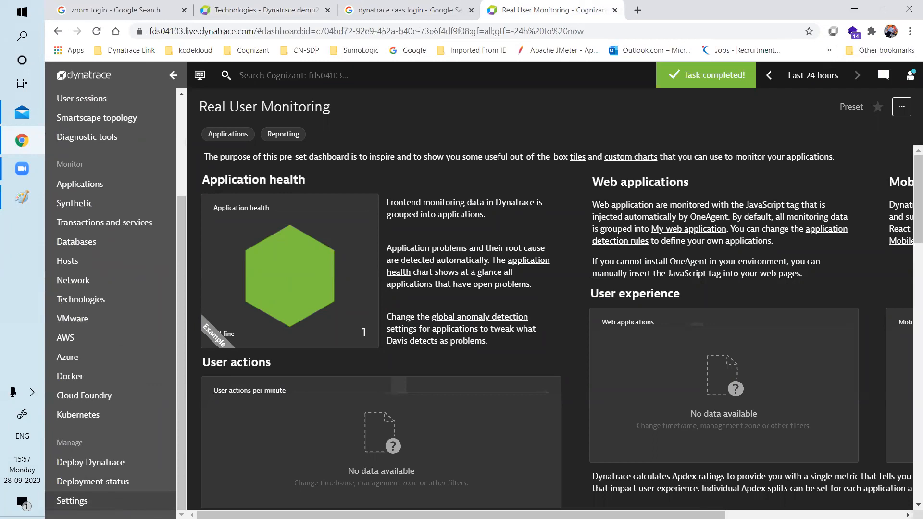
{"action": "left_click", "coordinate": [72, 501]}
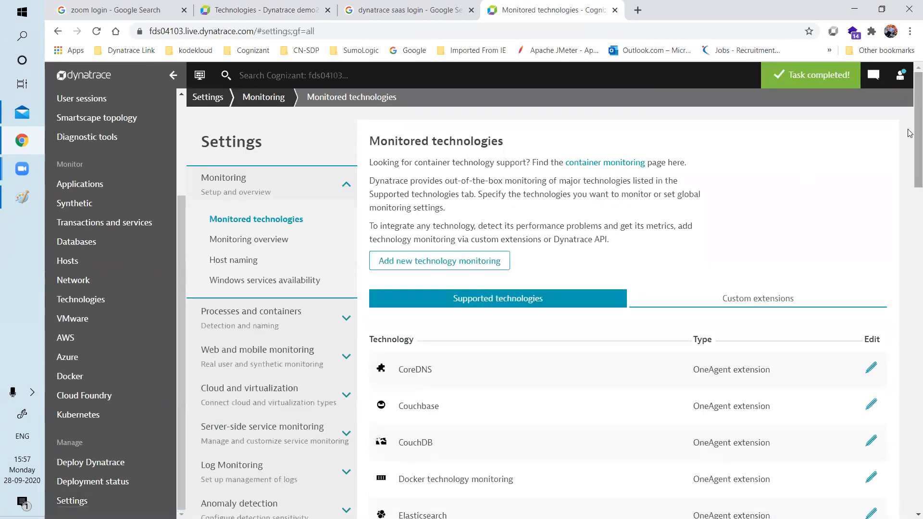
{"action": "left_click_drag", "start_coordinate": [919, 131], "coordinate": [918, 221]}
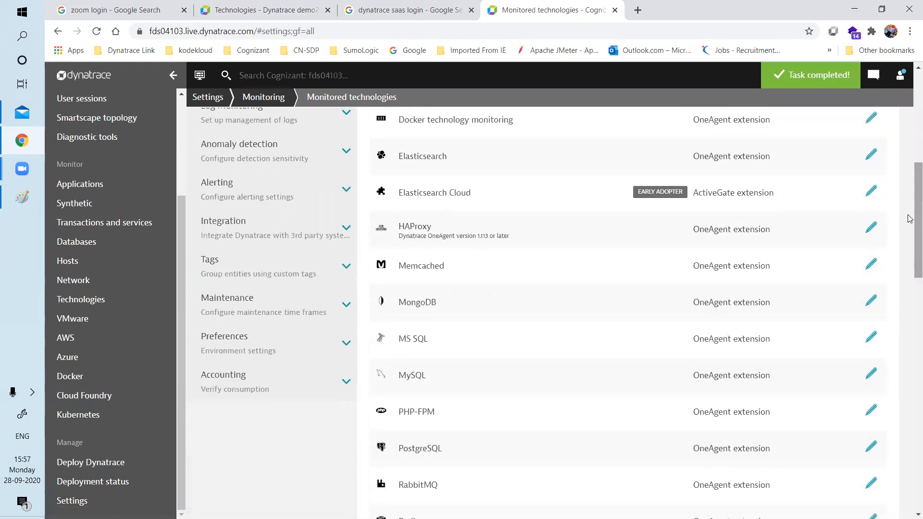
{"action": "left_click", "coordinate": [242, 342]}
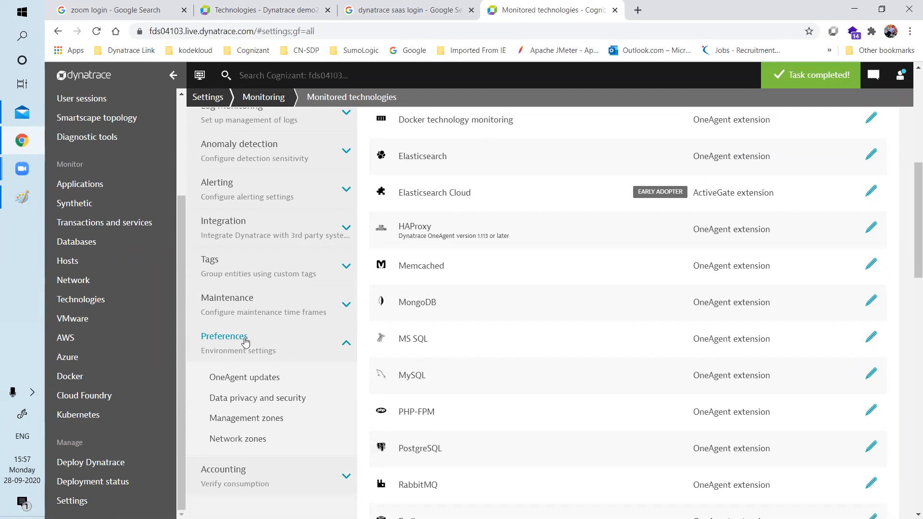
{"action": "left_click", "coordinate": [250, 425]}
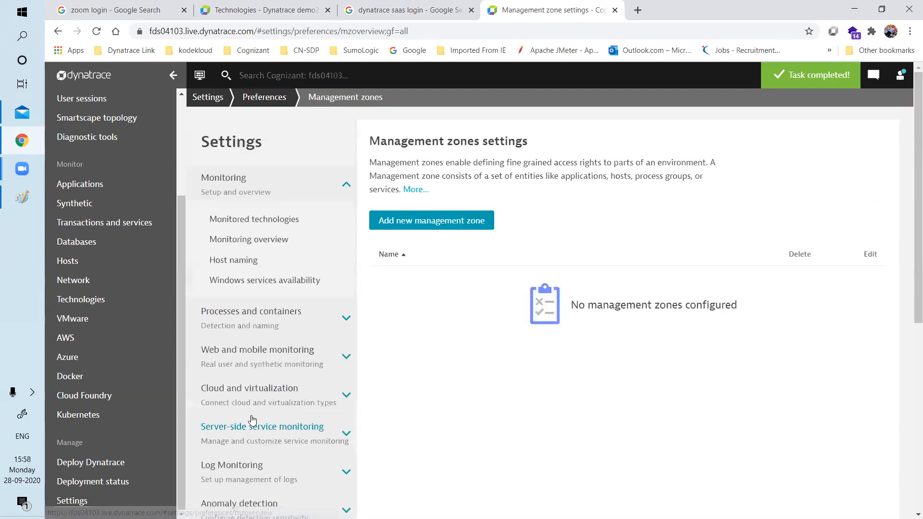
Step: Start a new management zone, enter its name and add a new rule to it
{"action": "left_click", "coordinate": [475, 222]}
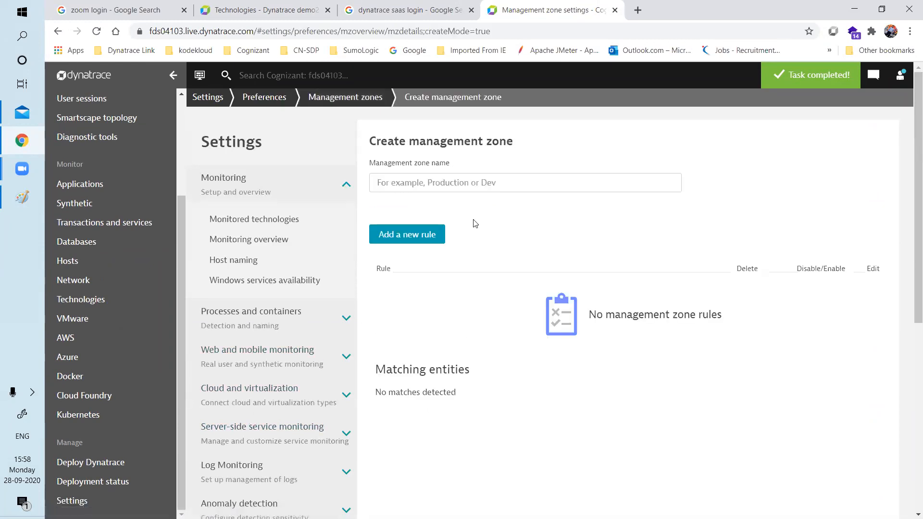
{"action": "left_click", "coordinate": [475, 183]}
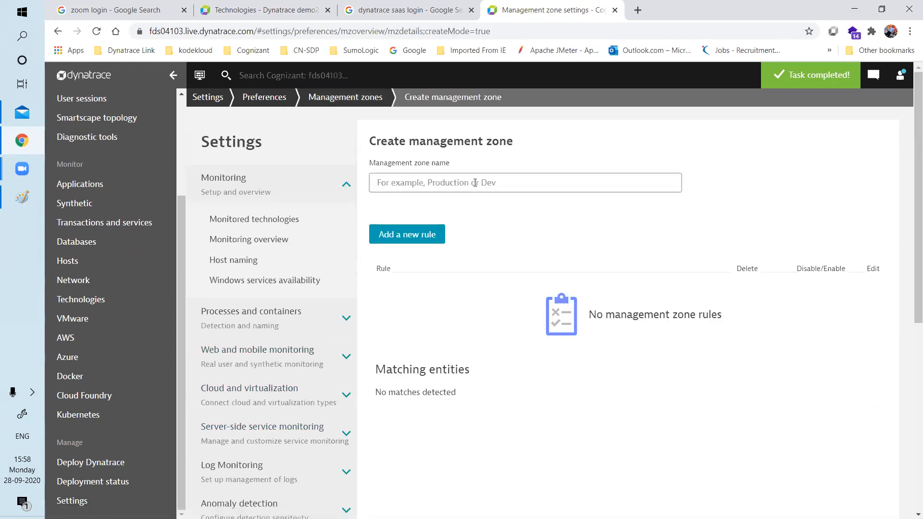
{"action": "type", "text": "BO"}
{"action": "key", "text": "BackSpace"}
{"action": "left_click", "coordinate": [418, 233]}
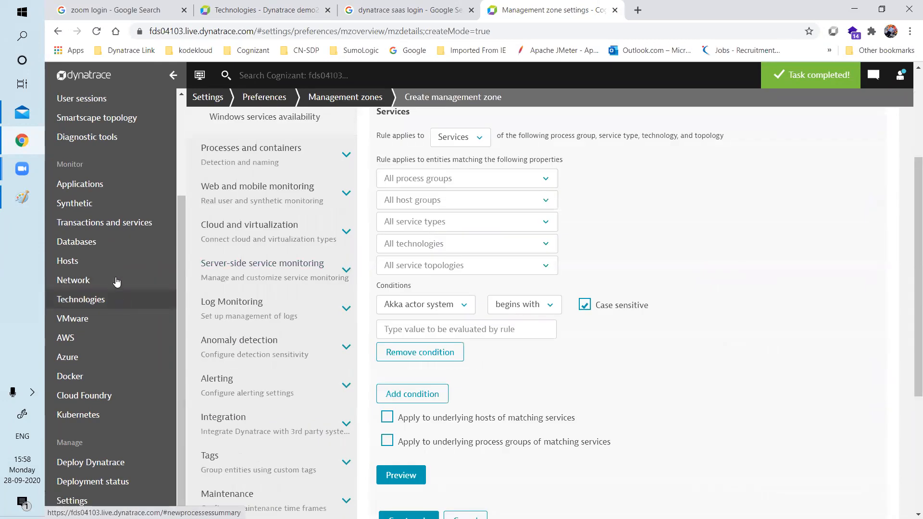
Step: Open the Applications page in a separate browser tab and switch to it
{"action": "right_click", "coordinate": [106, 190]}
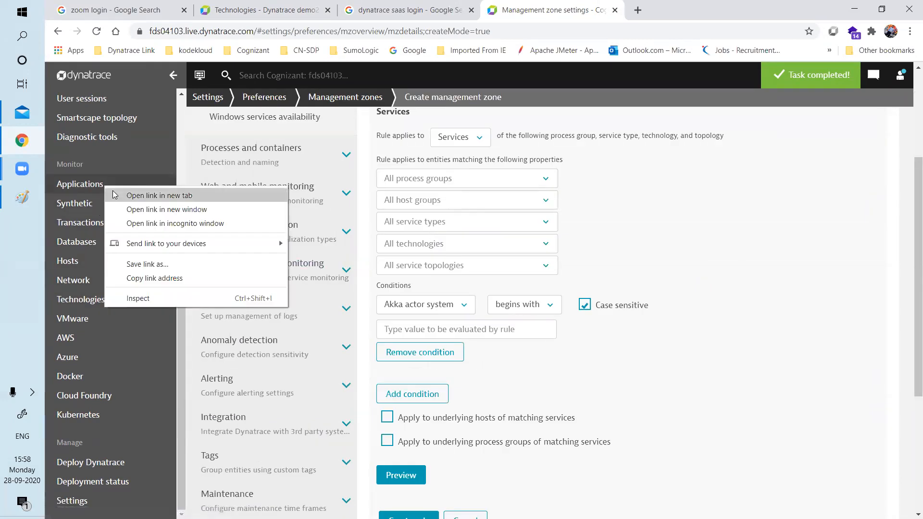
{"action": "left_click", "coordinate": [123, 194]}
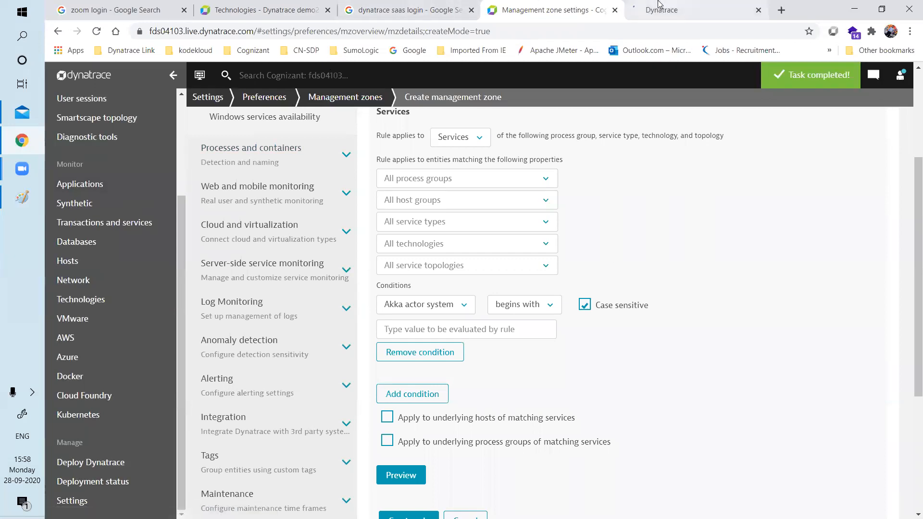
{"action": "left_click", "coordinate": [658, 6]}
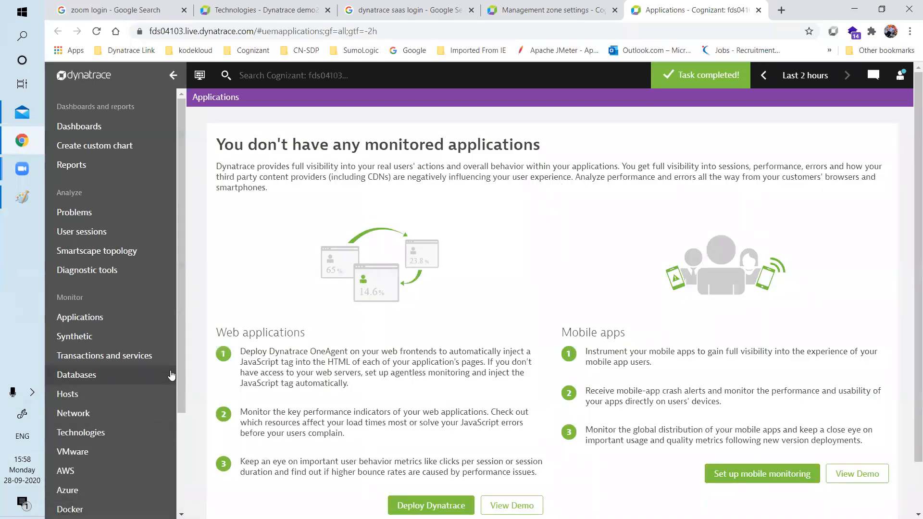
Step: Open the Application detection and RUM settings for web and mobile monitoring
{"action": "scroll", "coordinate": [167, 459], "scroll_direction": "down", "scroll_amount": 3}
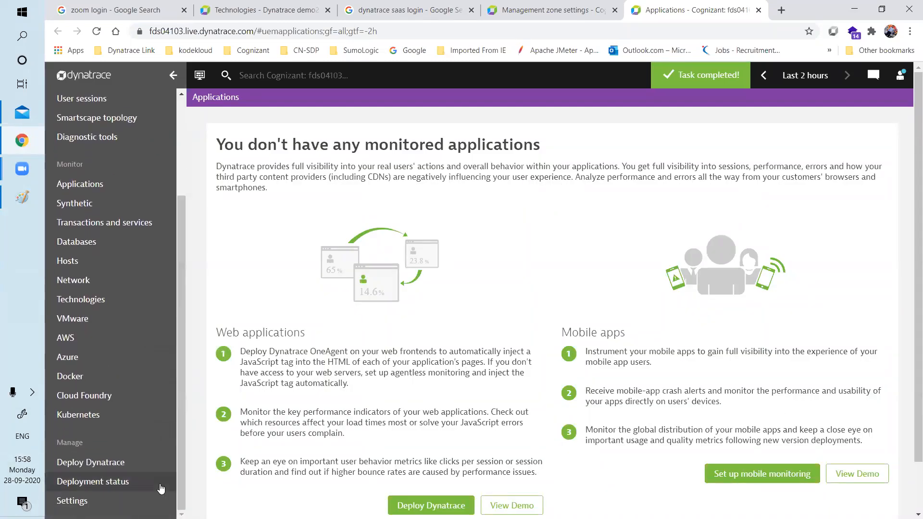
{"action": "left_click", "coordinate": [73, 500]}
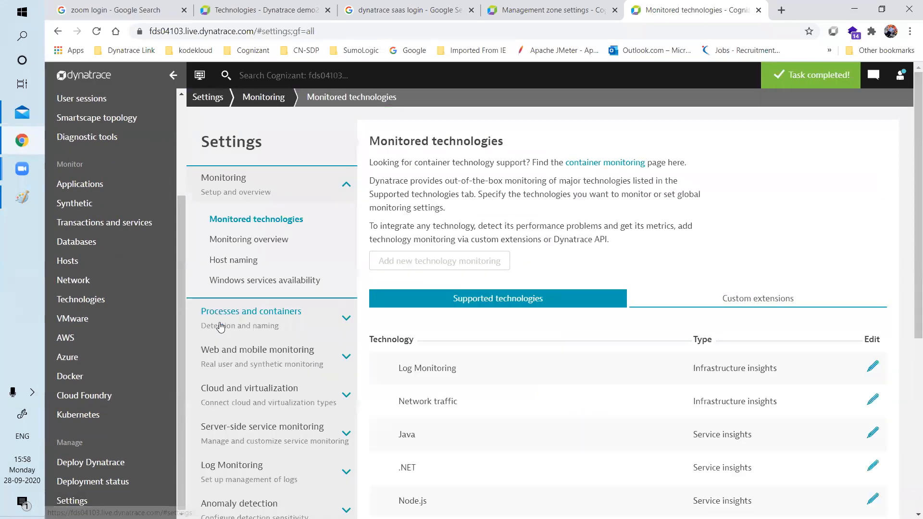
{"action": "left_click", "coordinate": [247, 373]}
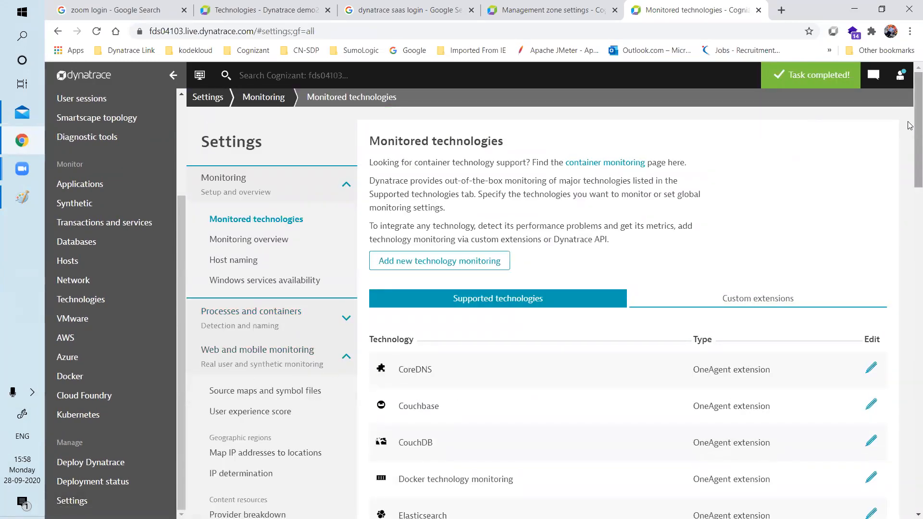
{"action": "scroll", "coordinate": [726, 201], "scroll_direction": "down", "scroll_amount": 5}
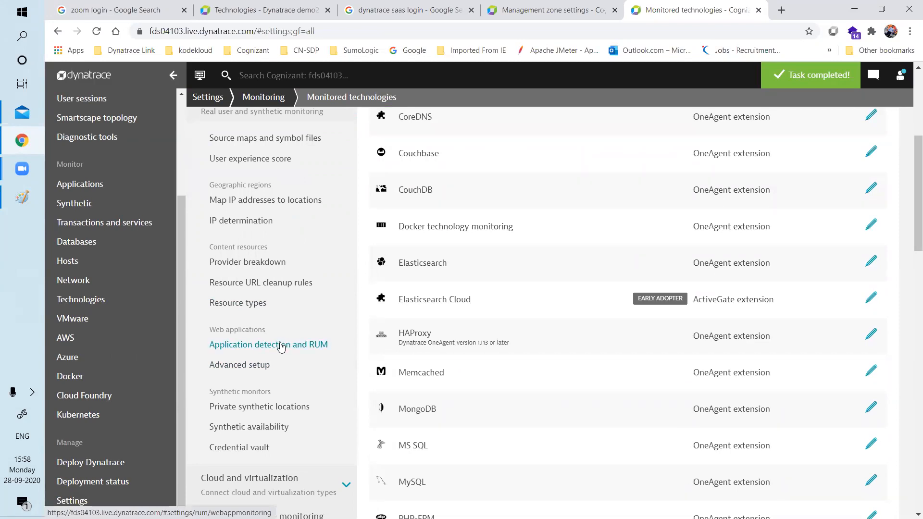
{"action": "left_click", "coordinate": [282, 346]}
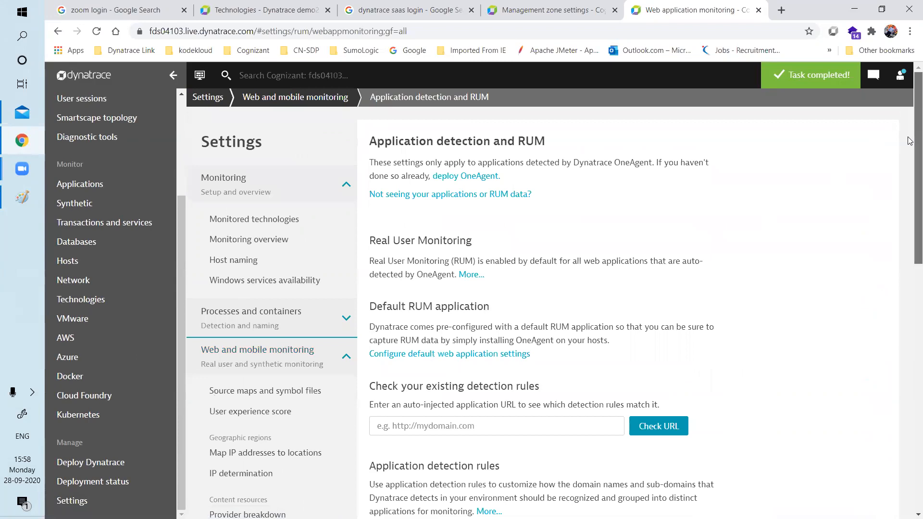
Step: Start a new application detection rule and name the detected application BPI
{"action": "scroll", "coordinate": [911, 253], "scroll_direction": "down", "scroll_amount": 5}
{"action": "scroll", "coordinate": [911, 254], "scroll_direction": "down", "scroll_amount": 2}
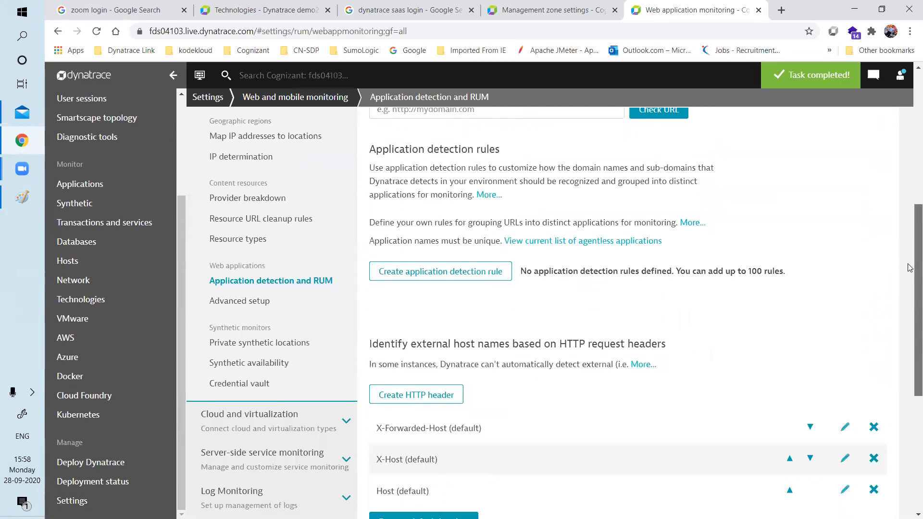
{"action": "left_click", "coordinate": [479, 273]}
{"action": "left_click", "coordinate": [483, 184]}
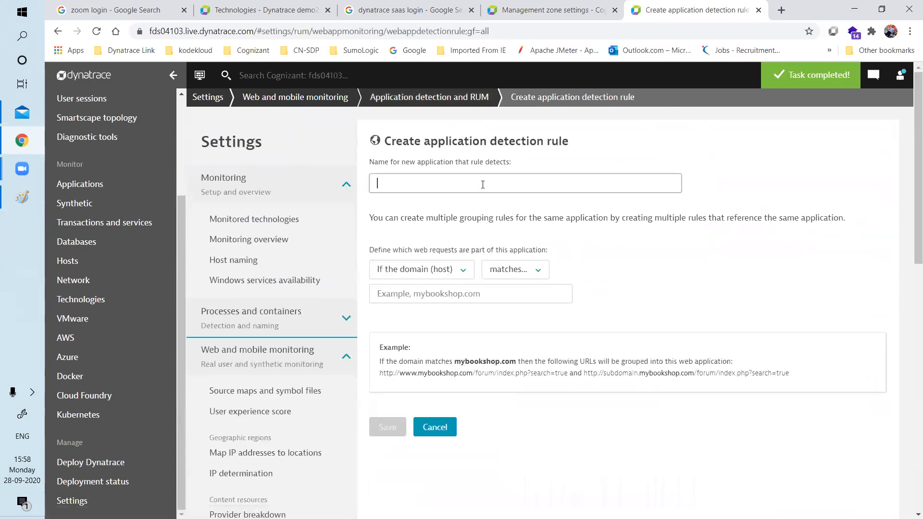
{"action": "type", "text": "B"}
{"action": "left_click", "coordinate": [435, 270]}
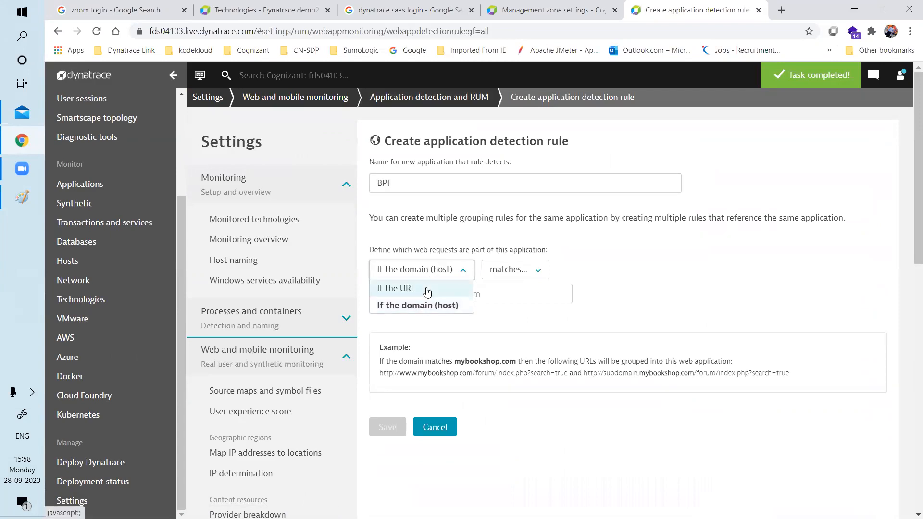
{"action": "left_click", "coordinate": [392, 287]}
{"action": "left_click", "coordinate": [458, 293]}
{"action": "type", "text": "H"}
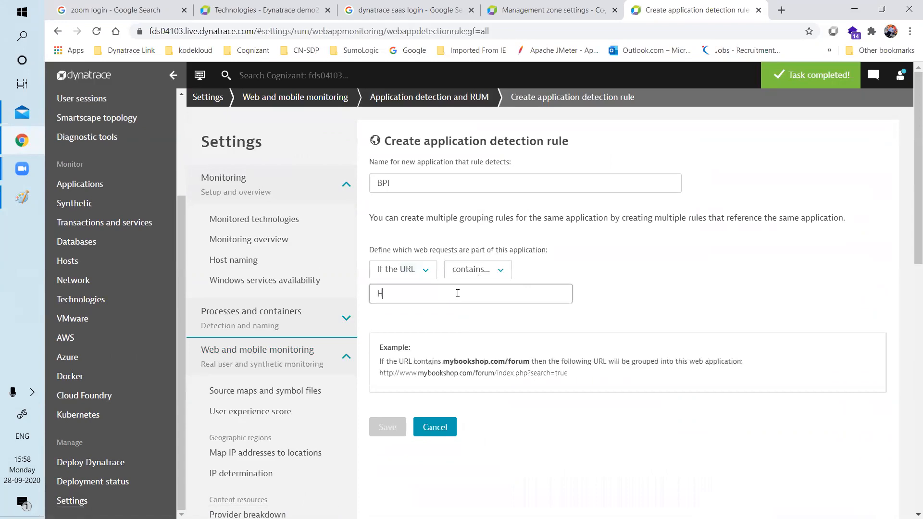
{"action": "key", "text": "BackSpace"}
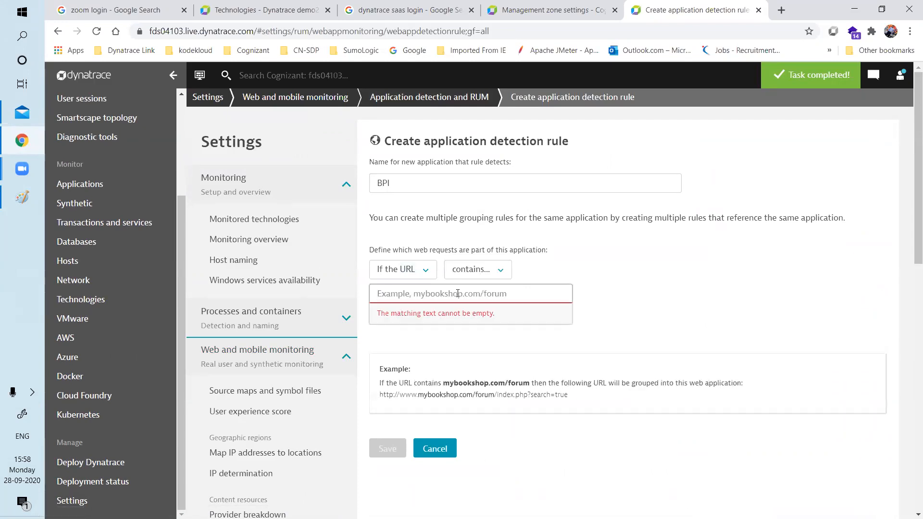
{"action": "type", "text": "https;//www.bpi.com"}
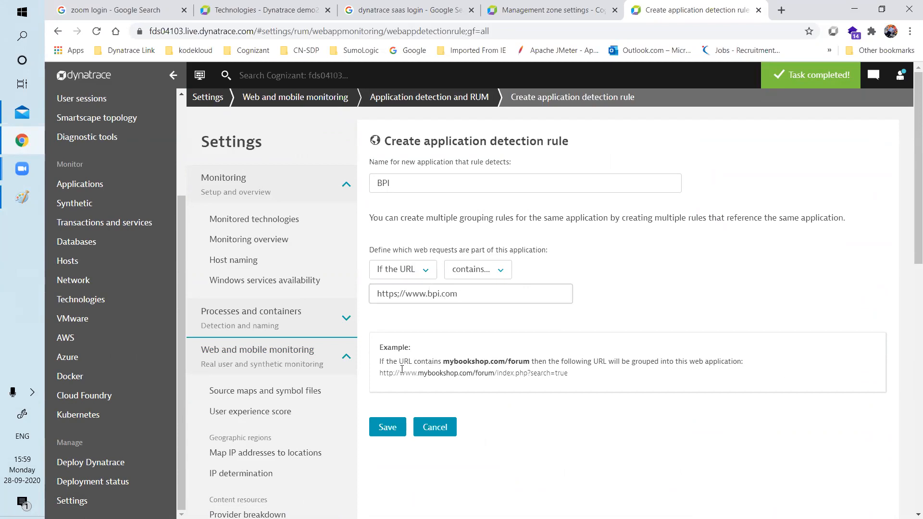
{"action": "left_click", "coordinate": [389, 430]}
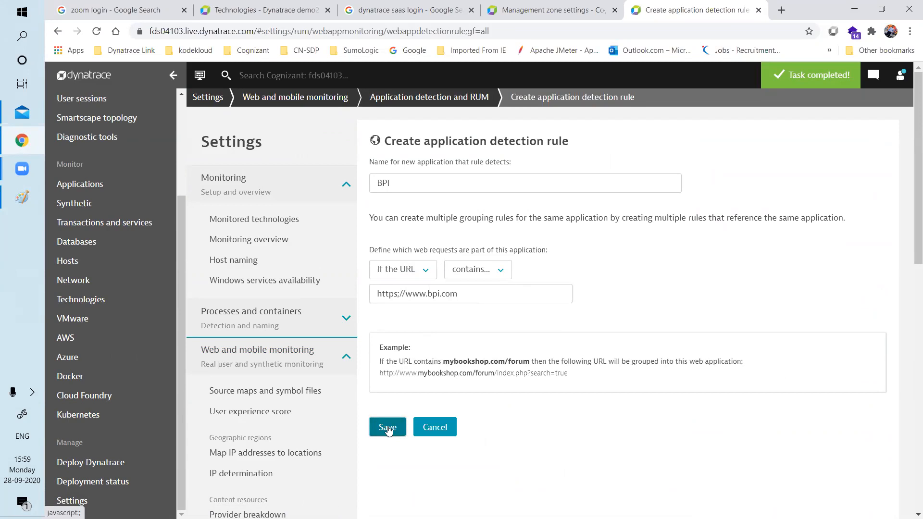
{"action": "scroll", "coordinate": [281, 418], "scroll_direction": "down", "scroll_amount": 10}
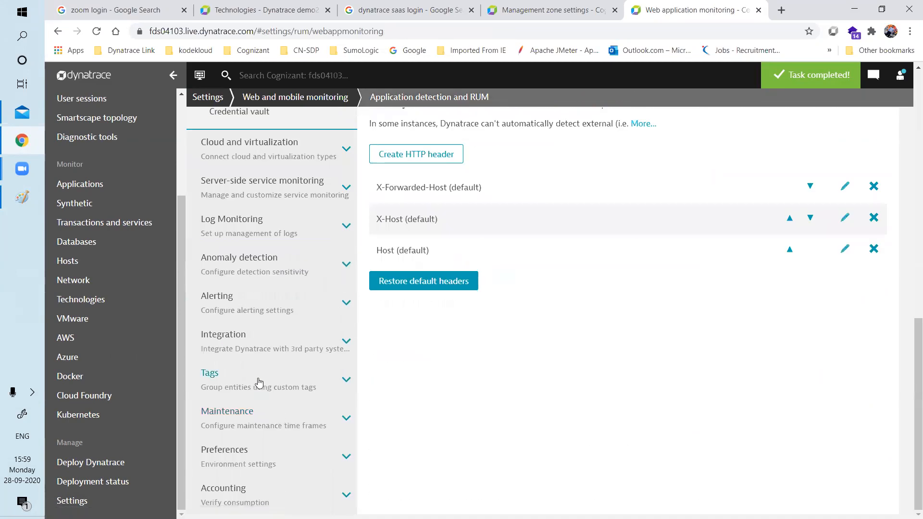
{"action": "scroll", "coordinate": [270, 318], "scroll_direction": "up", "scroll_amount": 10}
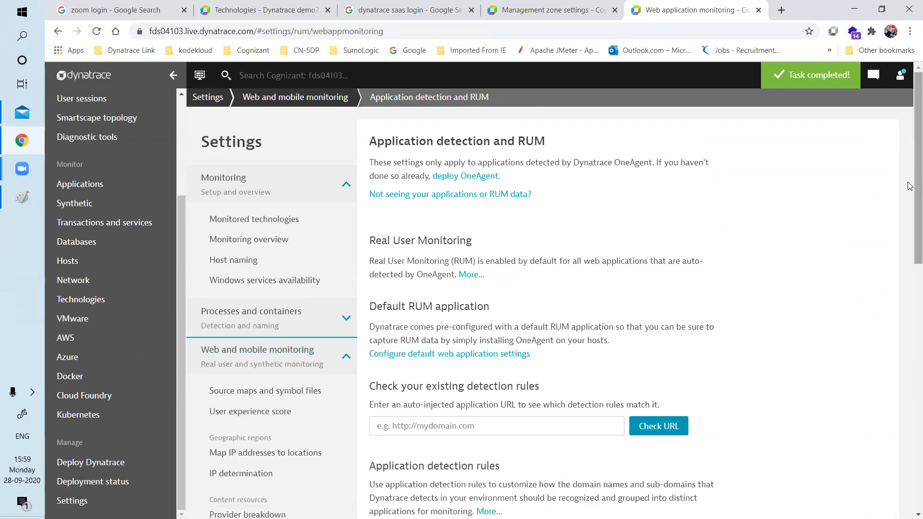
Step: Start another application detection rule for a new application and name the detected application CRC
{"action": "scroll", "coordinate": [901, 192], "scroll_direction": "down", "scroll_amount": 5}
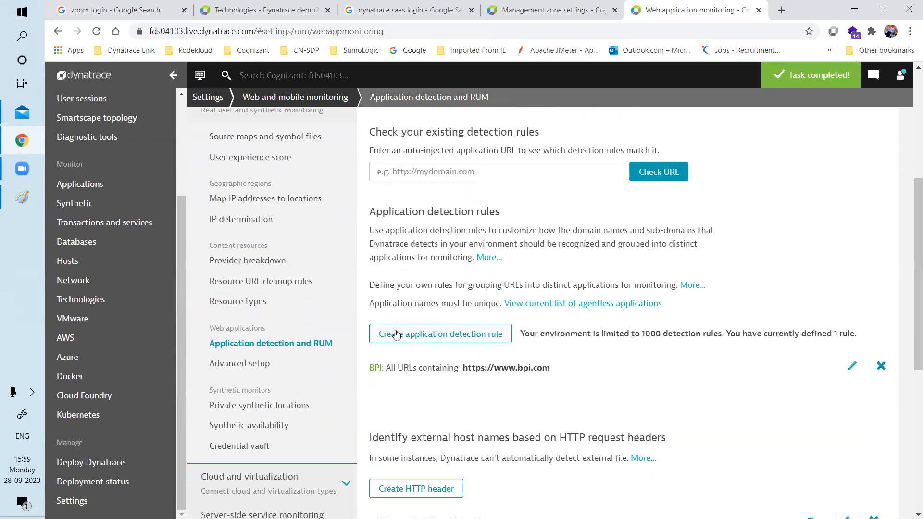
{"action": "left_click", "coordinate": [296, 346]}
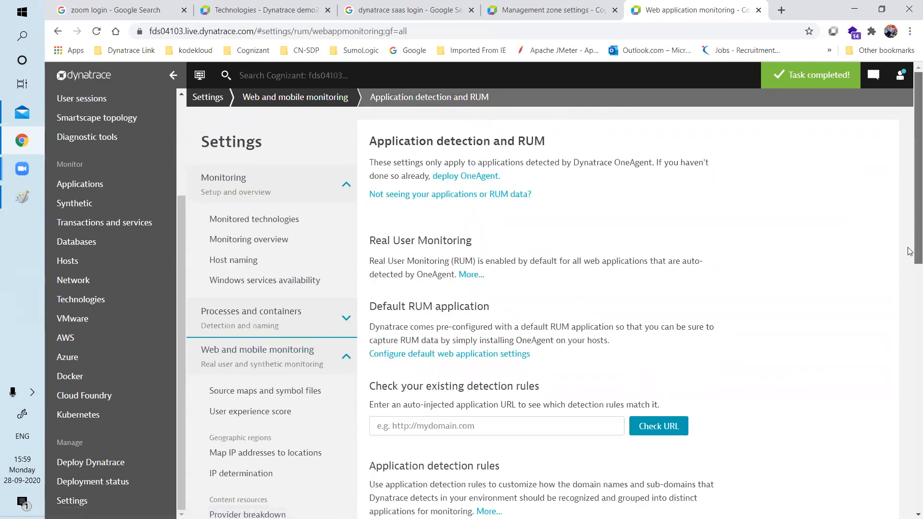
{"action": "scroll", "coordinate": [910, 209], "scroll_direction": "down", "scroll_amount": 6}
{"action": "left_click", "coordinate": [488, 289]}
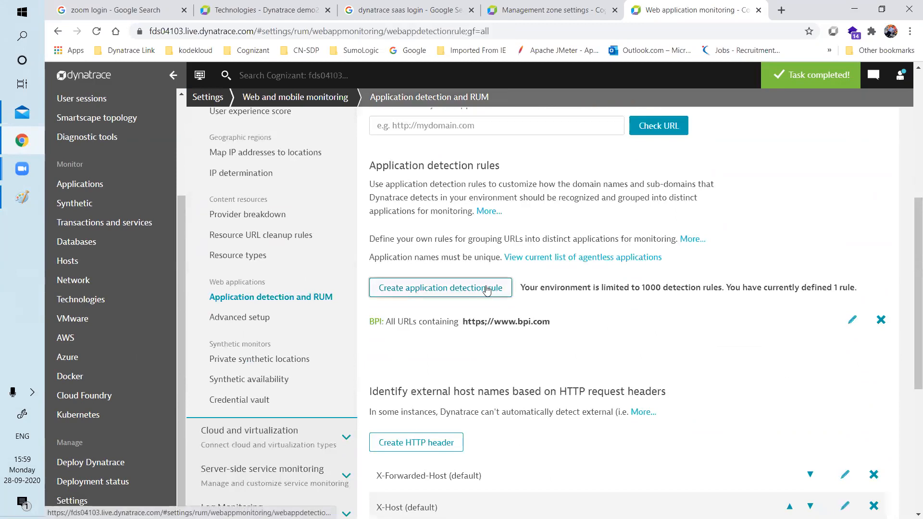
{"action": "left_click", "coordinate": [423, 186]}
{"action": "left_click", "coordinate": [554, 182]}
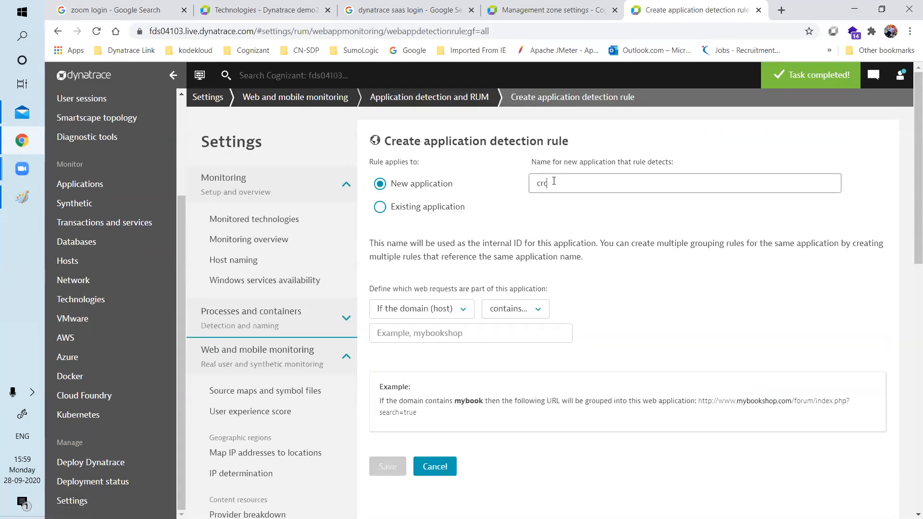
{"action": "key", "text": "BackSpace"}
{"action": "key", "text": "BackSpace"}
{"action": "type", "text": "C"}
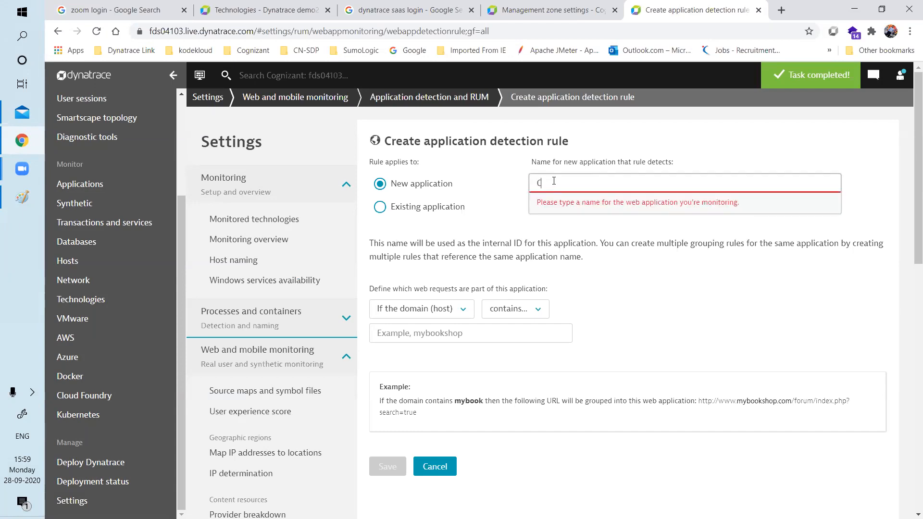
{"action": "type", "text": "RC"}
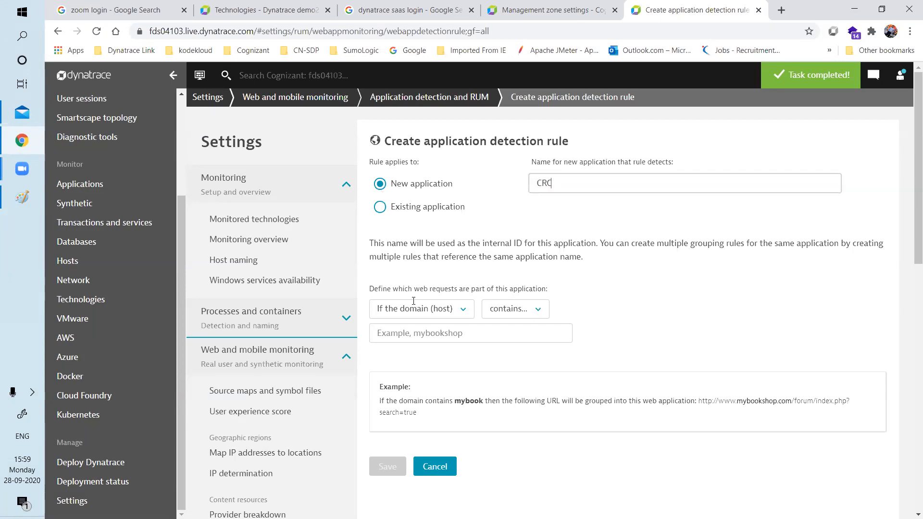
{"action": "left_click", "coordinate": [440, 310]}
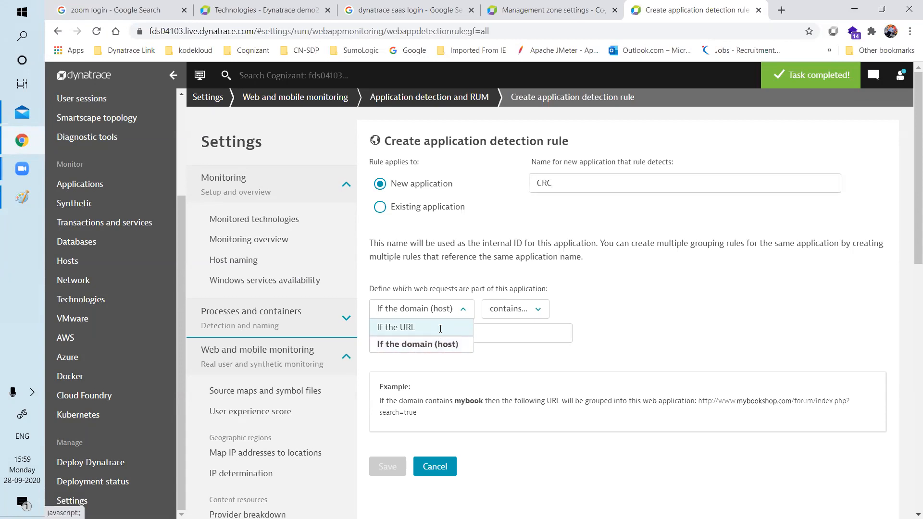
{"action": "left_click", "coordinate": [441, 328]}
{"action": "left_click", "coordinate": [476, 309]}
{"action": "left_click", "coordinate": [453, 327]}
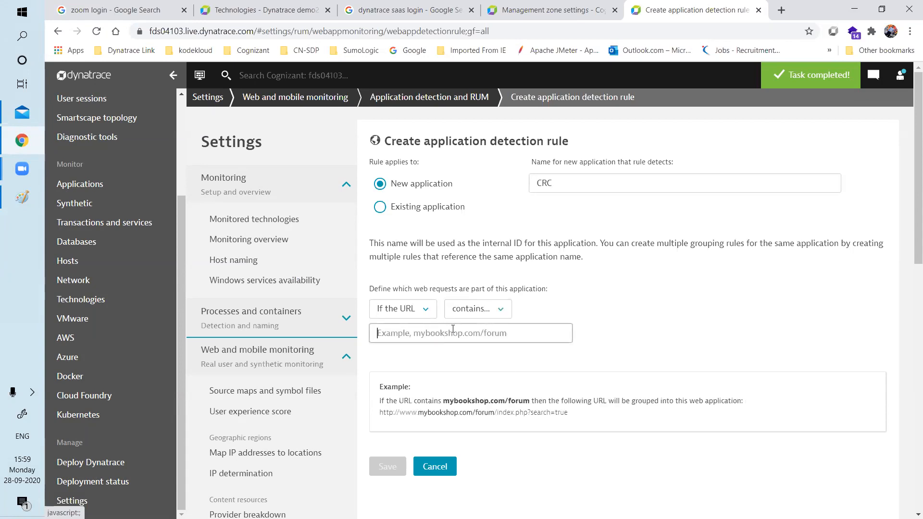
{"action": "type", "text": "H"}
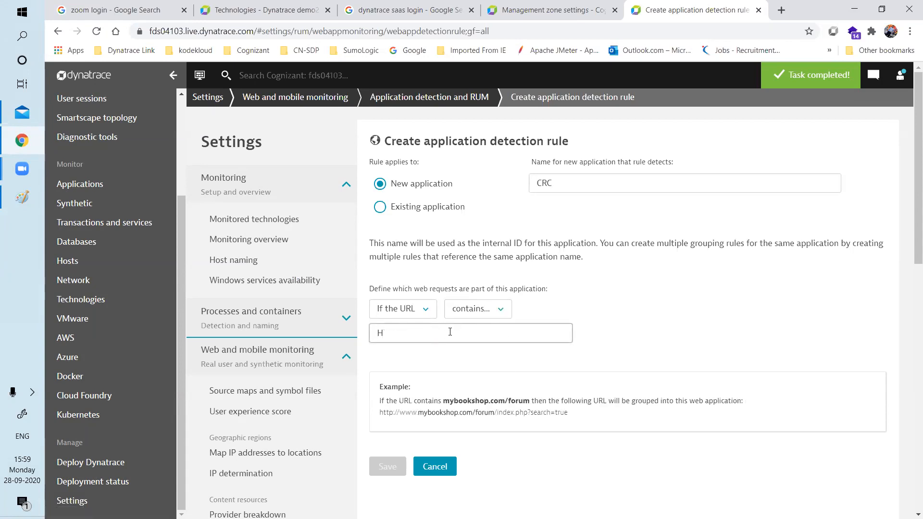
{"action": "key", "text": "BackSpace"}
{"action": "type", "text": "https://www.crc.com"}
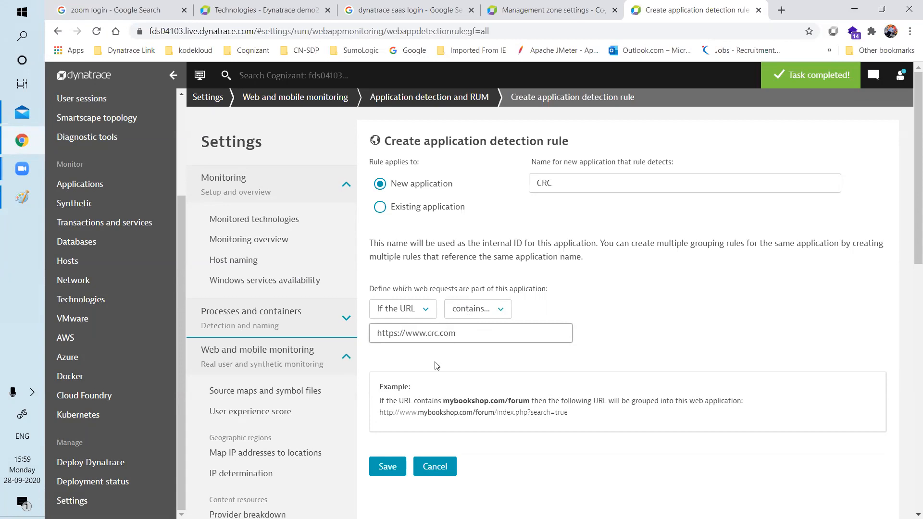
{"action": "left_click", "coordinate": [390, 464]}
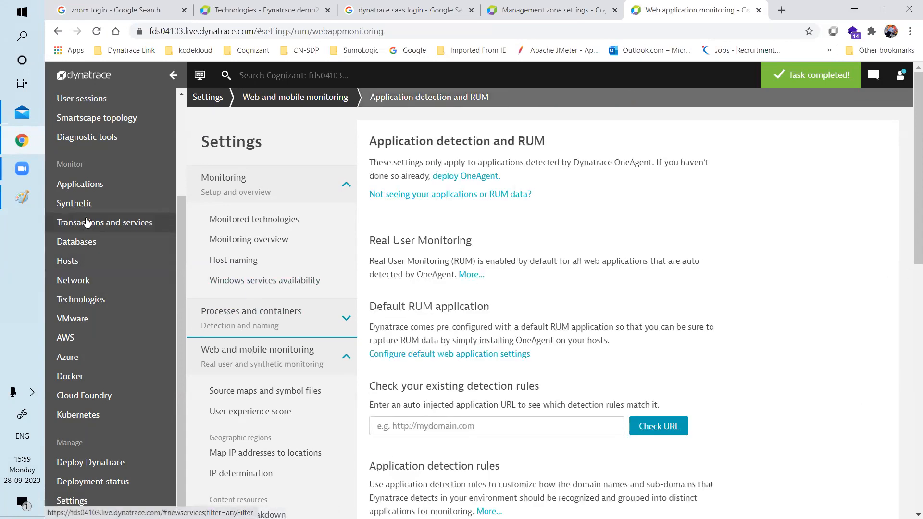
Step: Check the Applications list and open the Management zones settings under the environment preferences
{"action": "left_click", "coordinate": [93, 186]}
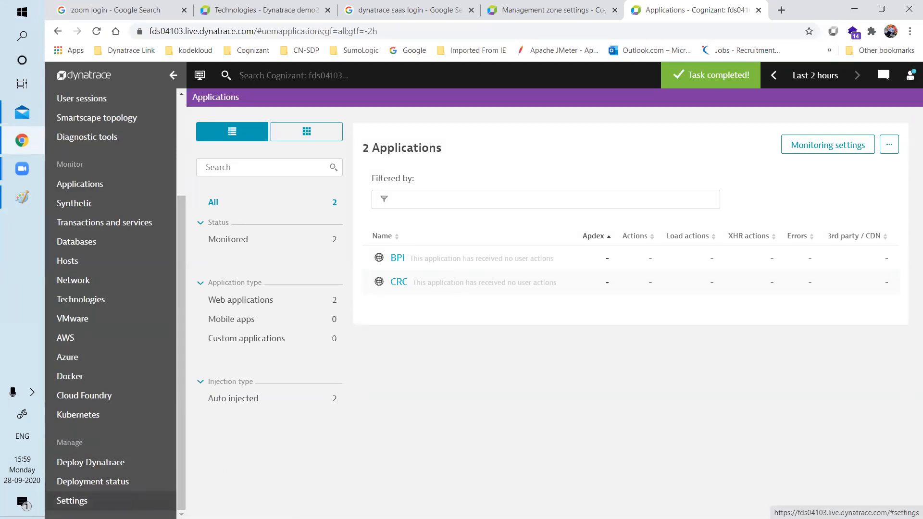
{"action": "left_click", "coordinate": [72, 500]}
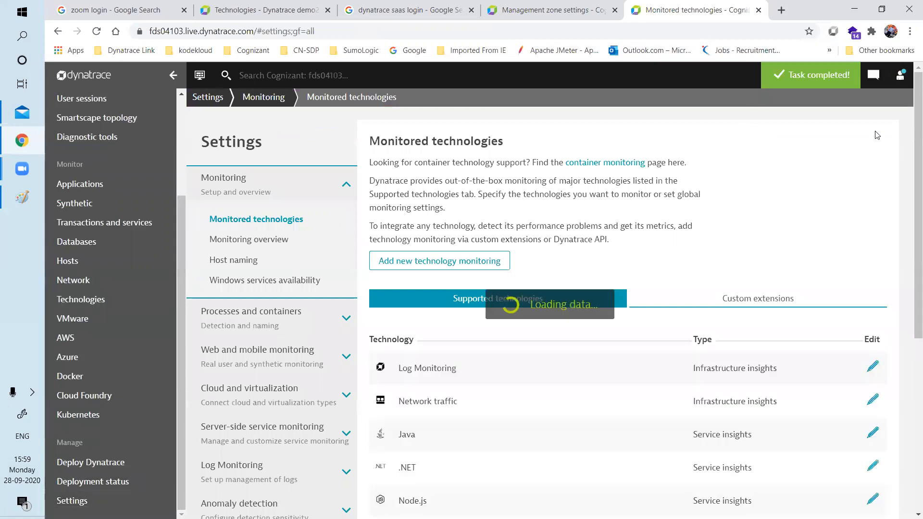
{"action": "scroll", "coordinate": [429, 258], "scroll_direction": "down", "scroll_amount": 5}
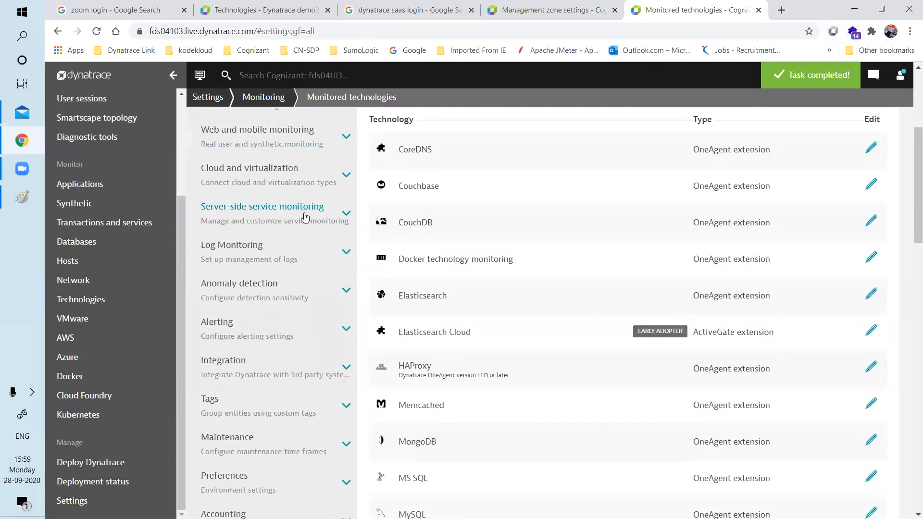
{"action": "scroll", "coordinate": [304, 226], "scroll_direction": "up", "scroll_amount": 5}
{"action": "scroll", "coordinate": [293, 288], "scroll_direction": "down", "scroll_amount": 20}
{"action": "scroll", "coordinate": [294, 285], "scroll_direction": "up", "scroll_amount": 18}
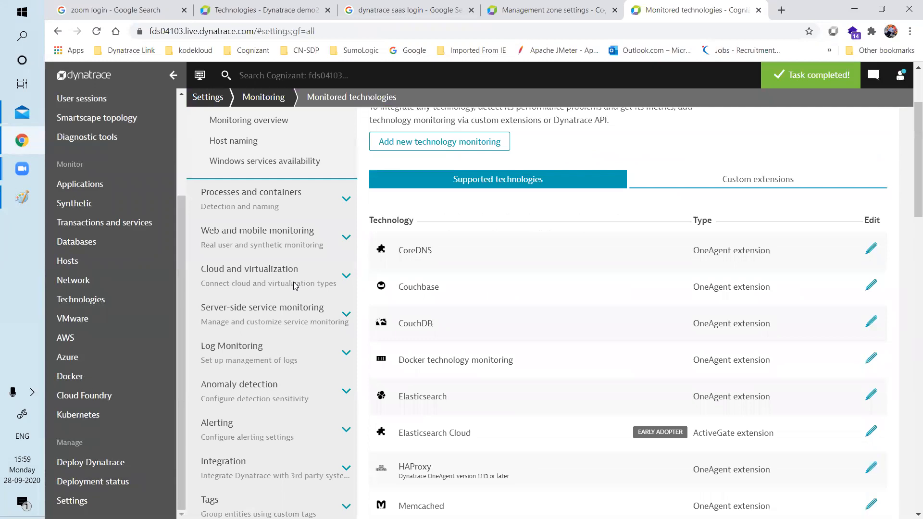
{"action": "scroll", "coordinate": [318, 443], "scroll_direction": "down", "scroll_amount": 5}
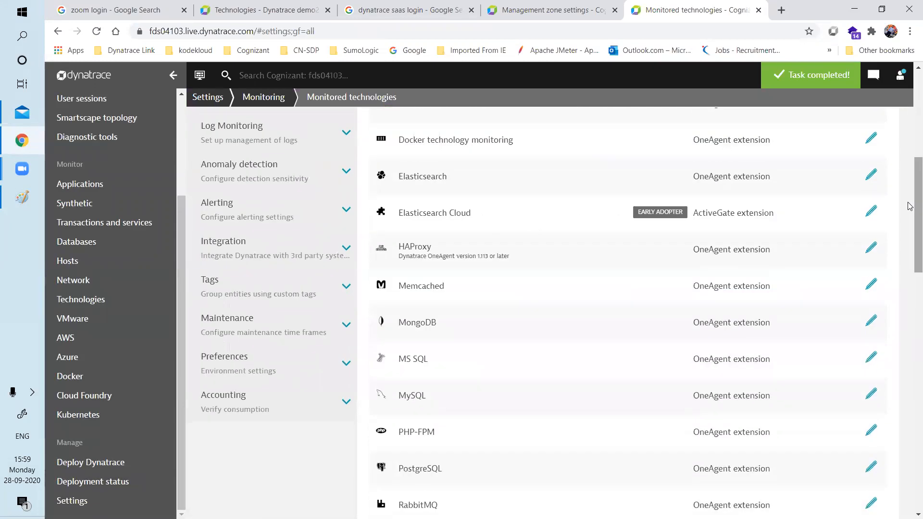
{"action": "left_click", "coordinate": [237, 360]}
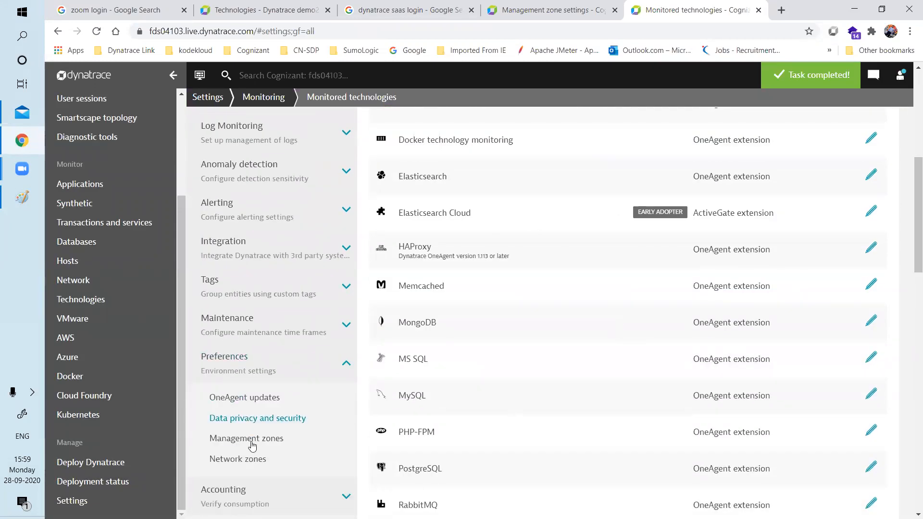
{"action": "left_click", "coordinate": [255, 440]}
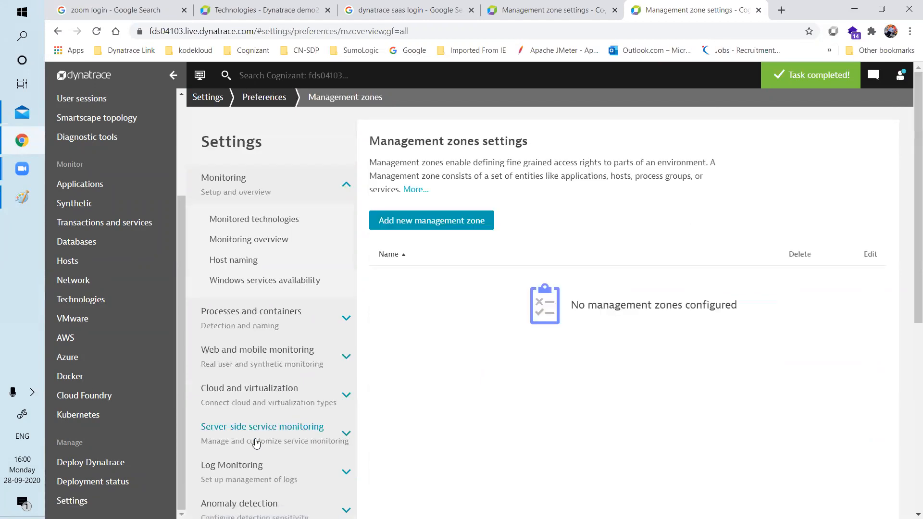
Step: Start a new management zone named BPI and add a rule that applies to web applications
{"action": "left_click", "coordinate": [452, 217]}
{"action": "type", "text": "BPI"}
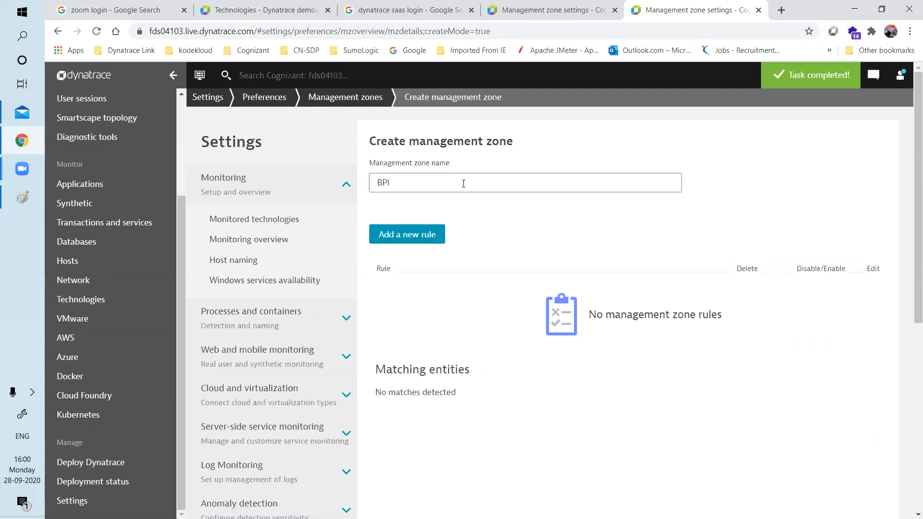
{"action": "left_click", "coordinate": [412, 234]}
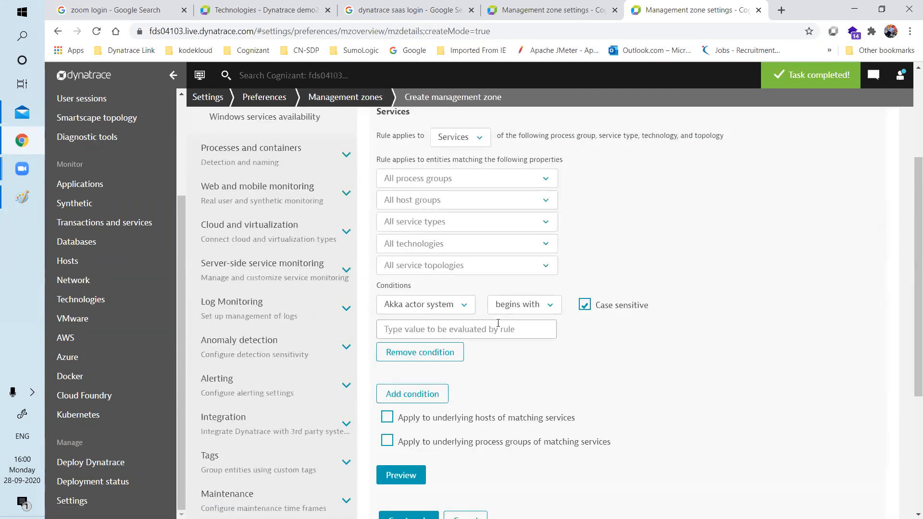
{"action": "left_click_drag", "start_coordinate": [910, 253], "coordinate": [910, 223]}
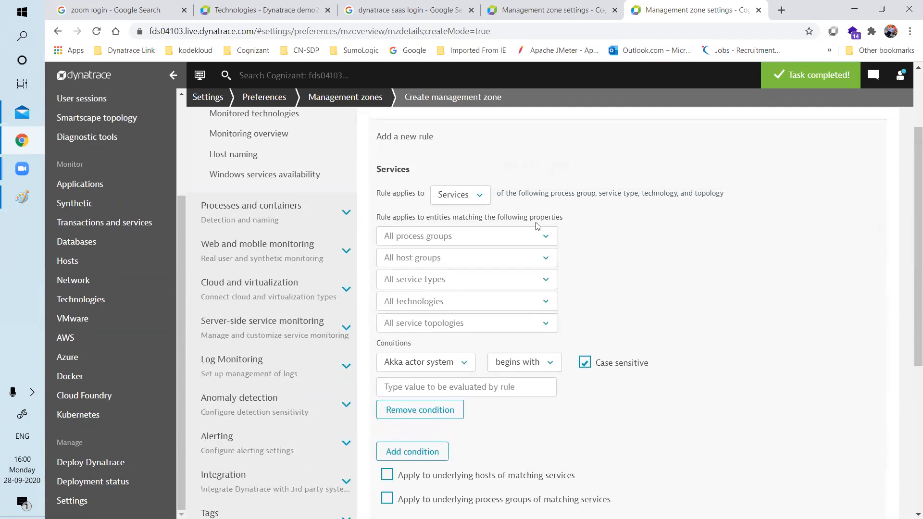
{"action": "left_click", "coordinate": [478, 196]}
{"action": "left_click_drag", "start_coordinate": [583, 231], "coordinate": [584, 253]}
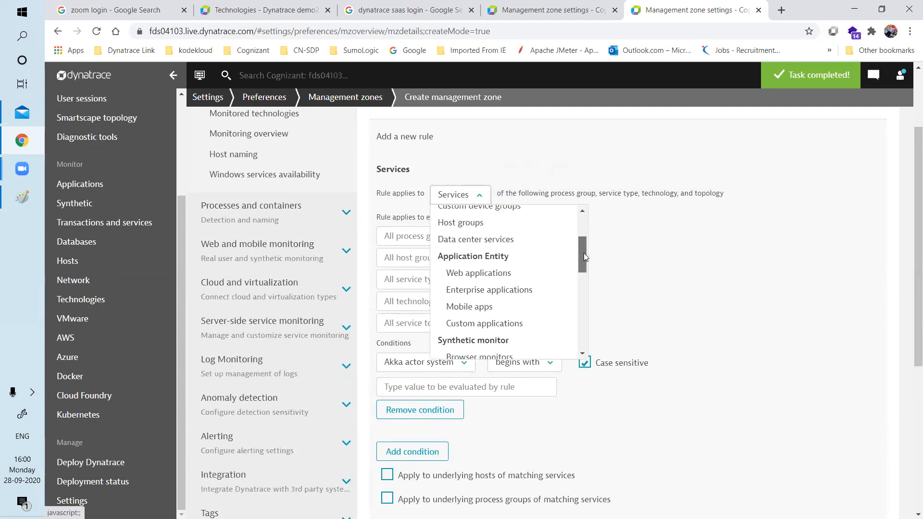
{"action": "left_click", "coordinate": [526, 275]}
Step: Set the rule's condition to web application name contains "BPI" and turn off case sensitivity
{"action": "left_click", "coordinate": [542, 240]}
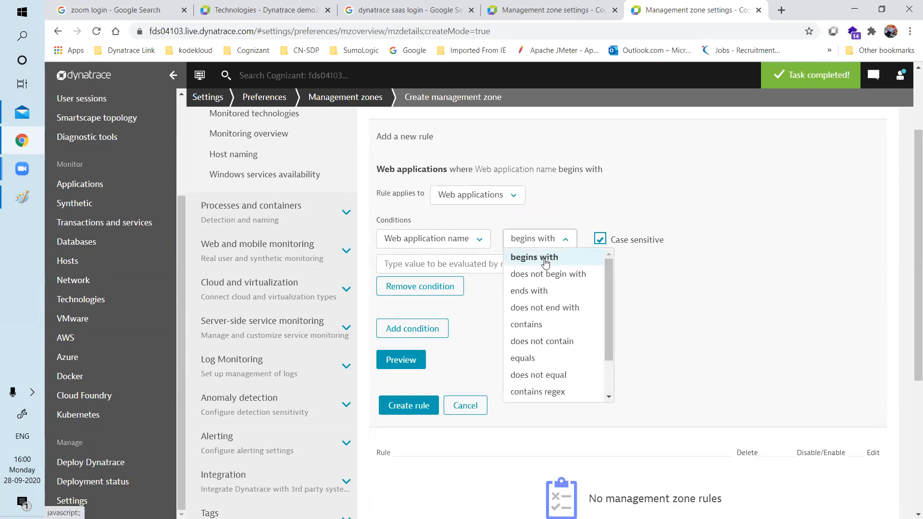
{"action": "left_click", "coordinate": [549, 321]}
{"action": "left_click", "coordinate": [482, 266]}
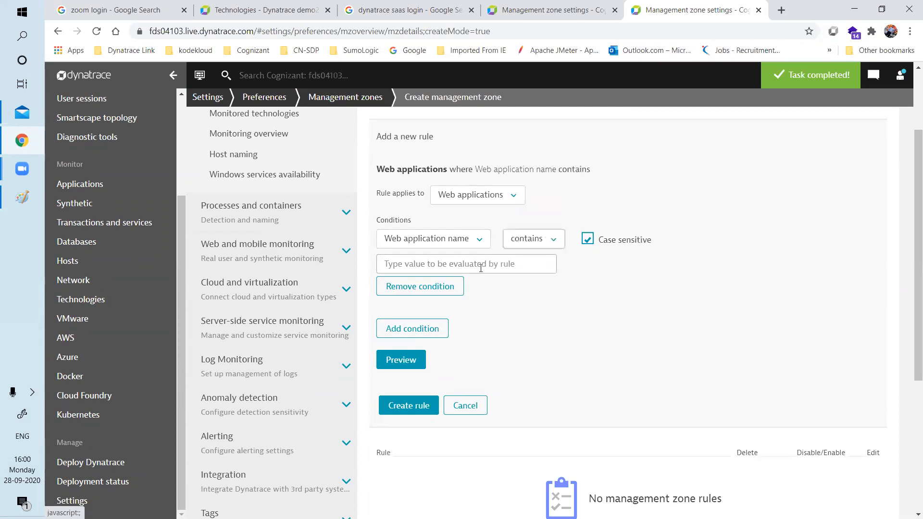
{"action": "type", "text": "BPI"}
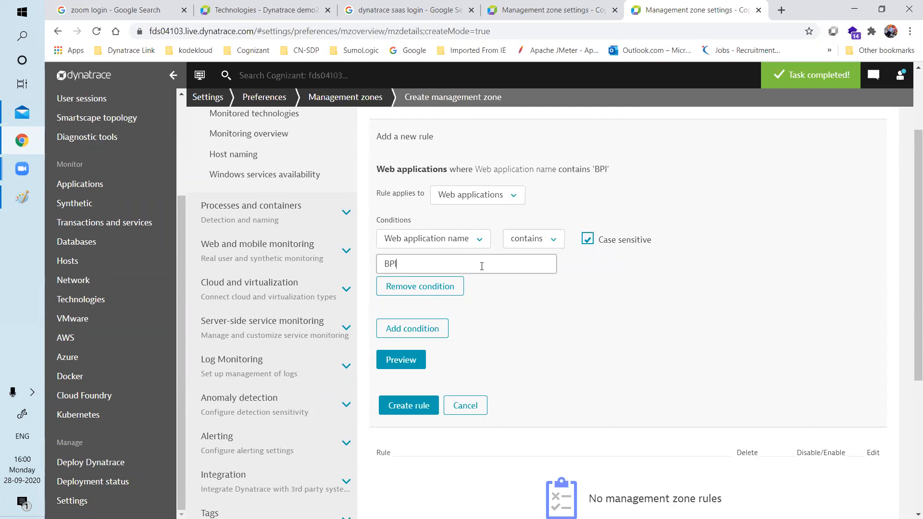
{"action": "left_click", "coordinate": [588, 239]}
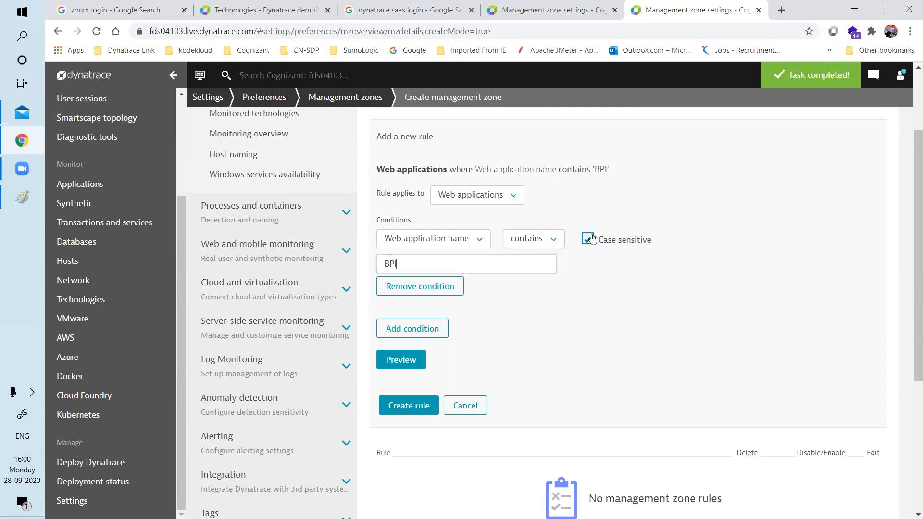
Step: Create the web application rule after previewing its matching entities, and save the BPI management zone
{"action": "left_click", "coordinate": [419, 362]}
{"action": "scroll", "coordinate": [577, 361], "scroll_direction": "down", "scroll_amount": 3}
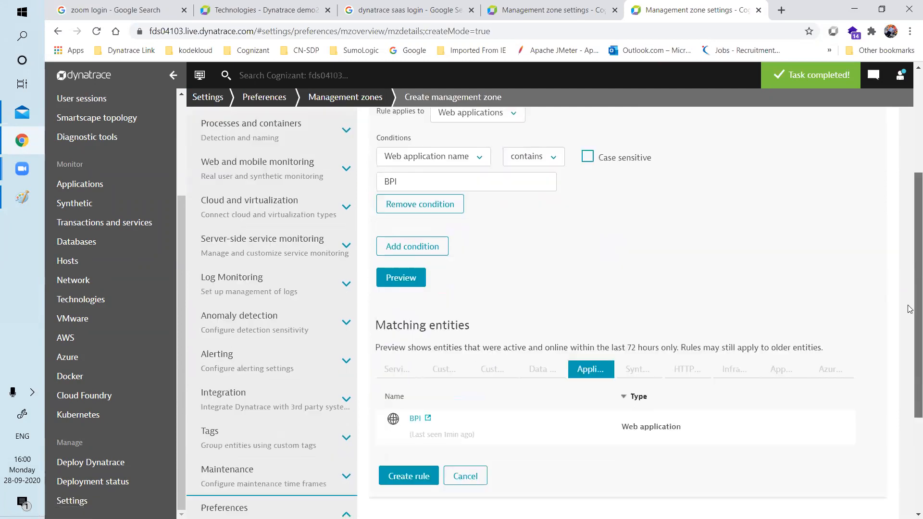
{"action": "left_click", "coordinate": [413, 384]}
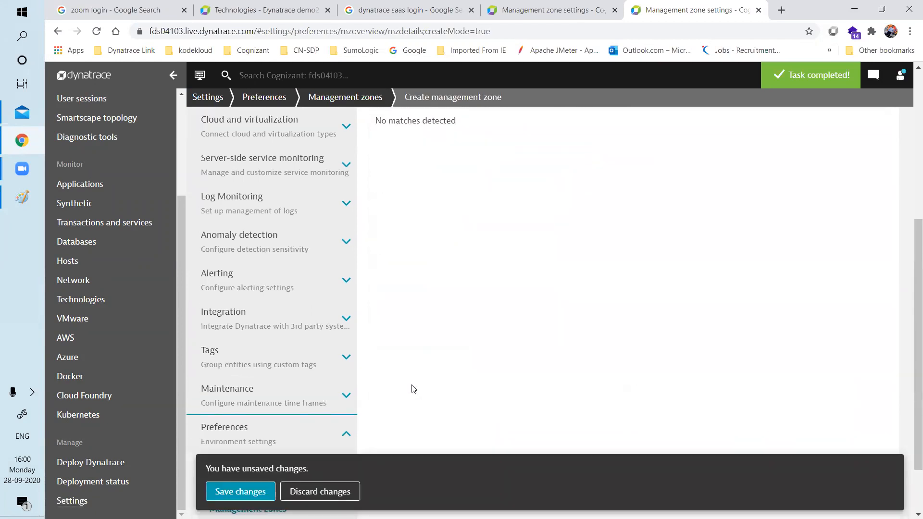
{"action": "left_click", "coordinate": [241, 491]}
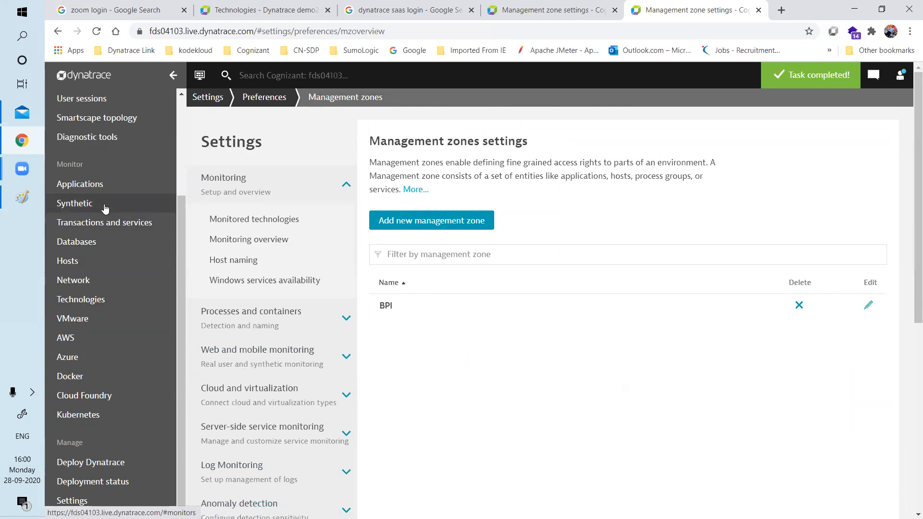
Step: Open the Applications page and filter it by the BPI management zone
{"action": "left_click", "coordinate": [80, 184]}
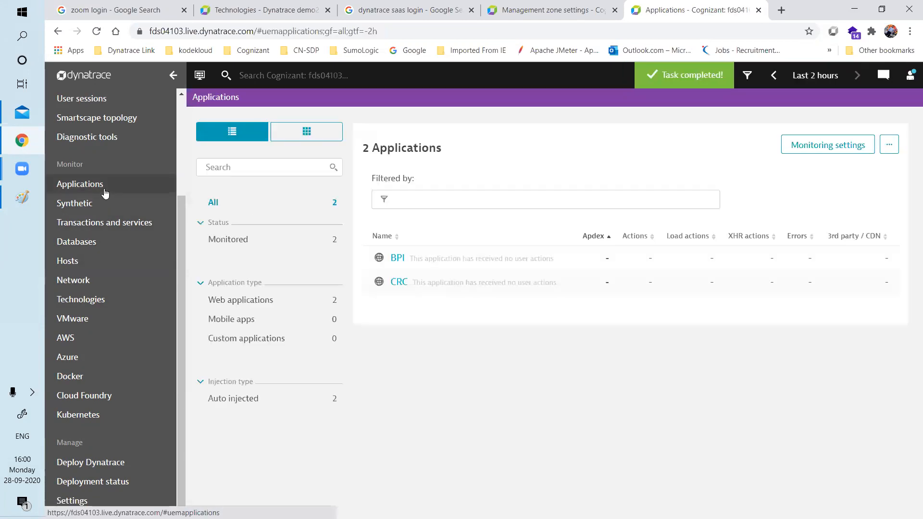
{"action": "left_click", "coordinate": [748, 75]}
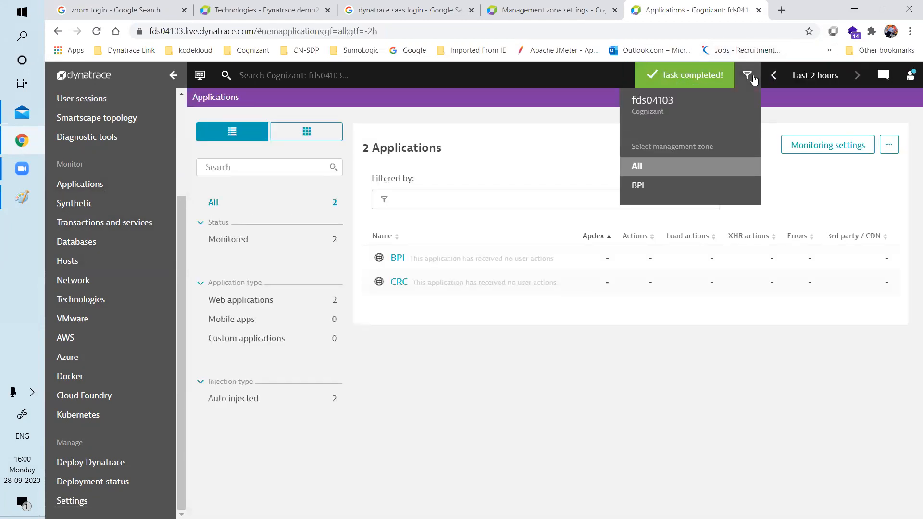
{"action": "left_click", "coordinate": [640, 186]}
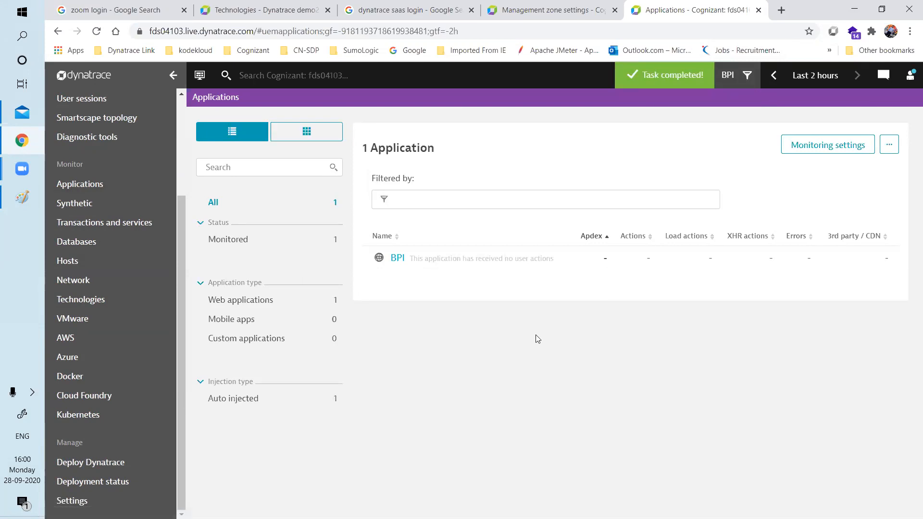
Step: Reset the management zone filter to All and reopen the list of zones
{"action": "left_click", "coordinate": [747, 75]}
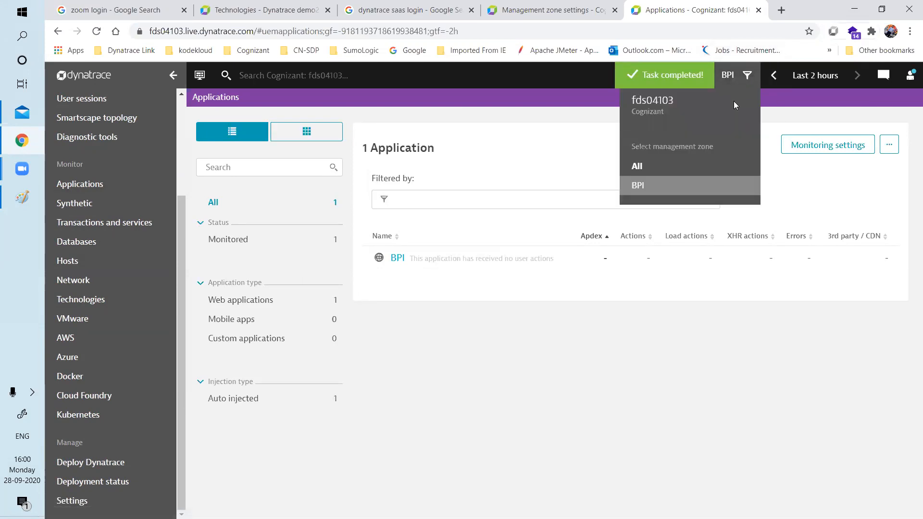
{"action": "left_click", "coordinate": [639, 166]}
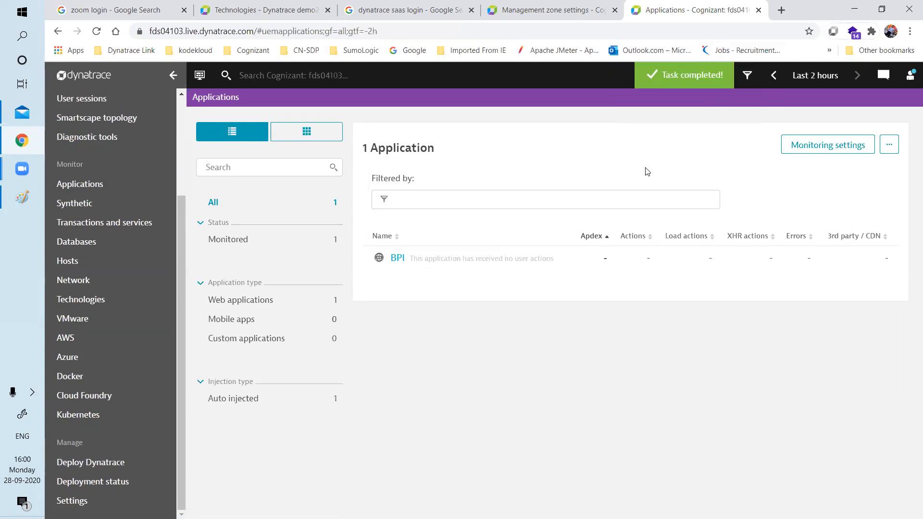
{"action": "left_click", "coordinate": [751, 78]}
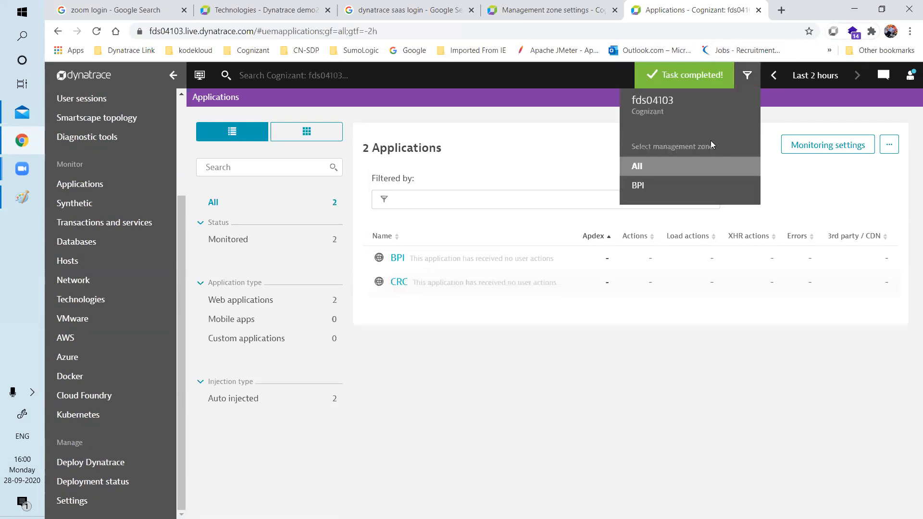
Step: Filter the applications by the BPI management zone, and start a new management zone in the Preferences settings
{"action": "left_click", "coordinate": [646, 186]}
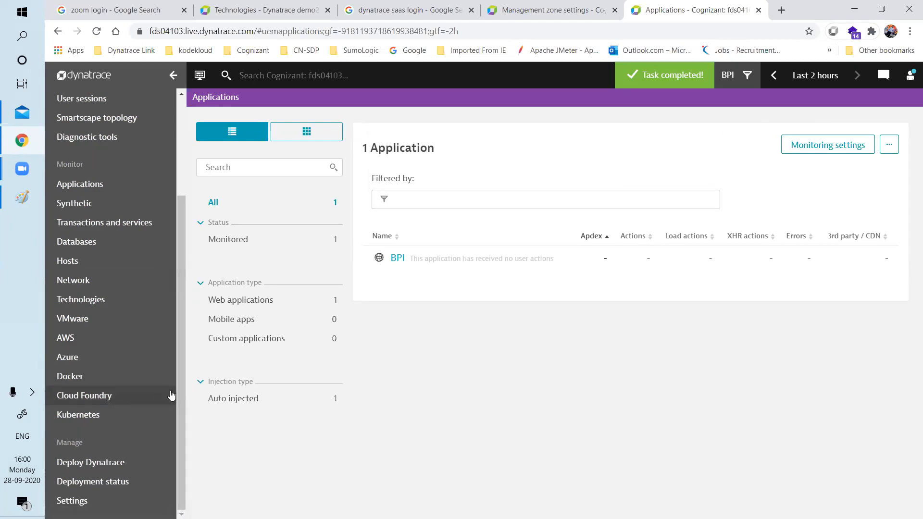
{"action": "left_click", "coordinate": [72, 501]}
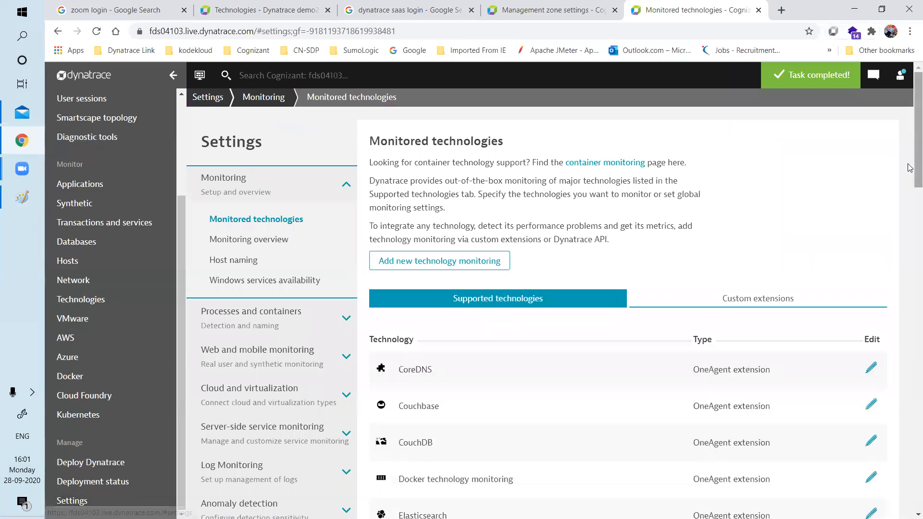
{"action": "scroll", "coordinate": [910, 168], "scroll_direction": "down", "scroll_amount": 5}
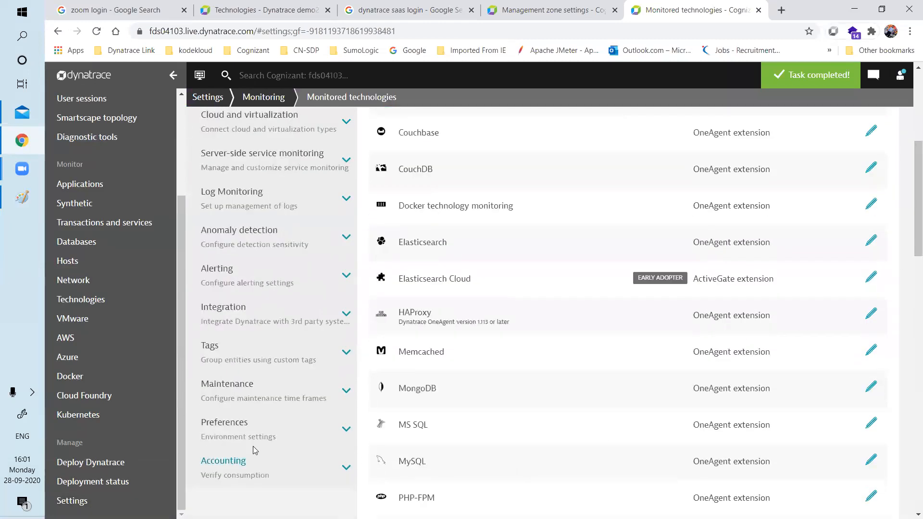
{"action": "left_click", "coordinate": [224, 422]}
{"action": "left_click", "coordinate": [276, 502]}
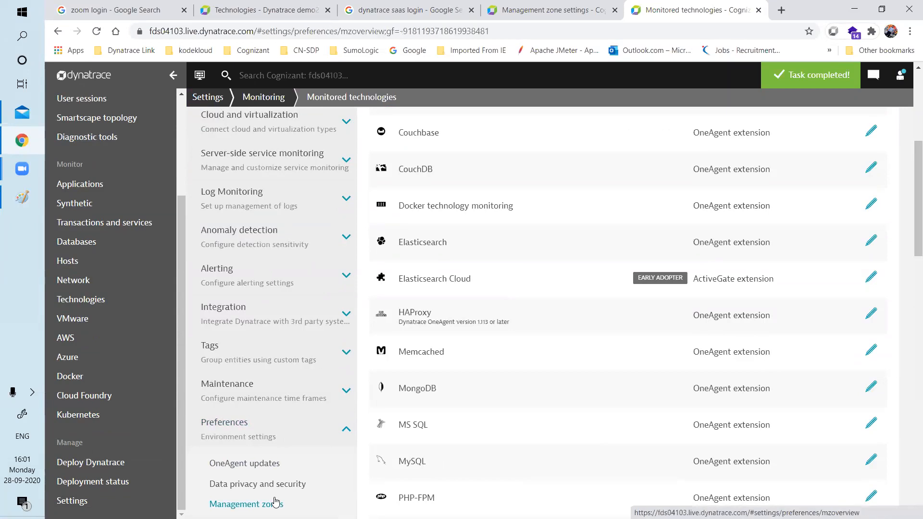
{"action": "left_click", "coordinate": [441, 224]}
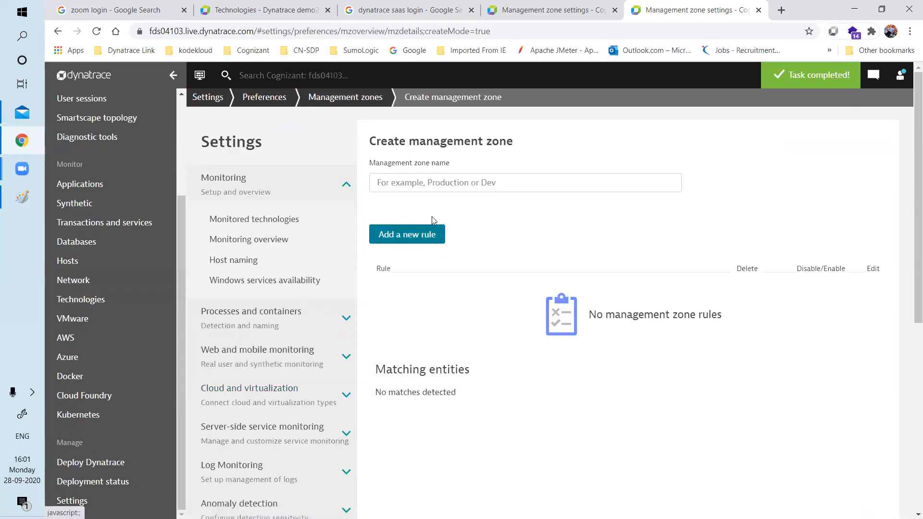
Step: Name the management zone "CRC" and add a new rule that applies to web applications
{"action": "left_click", "coordinate": [434, 186]}
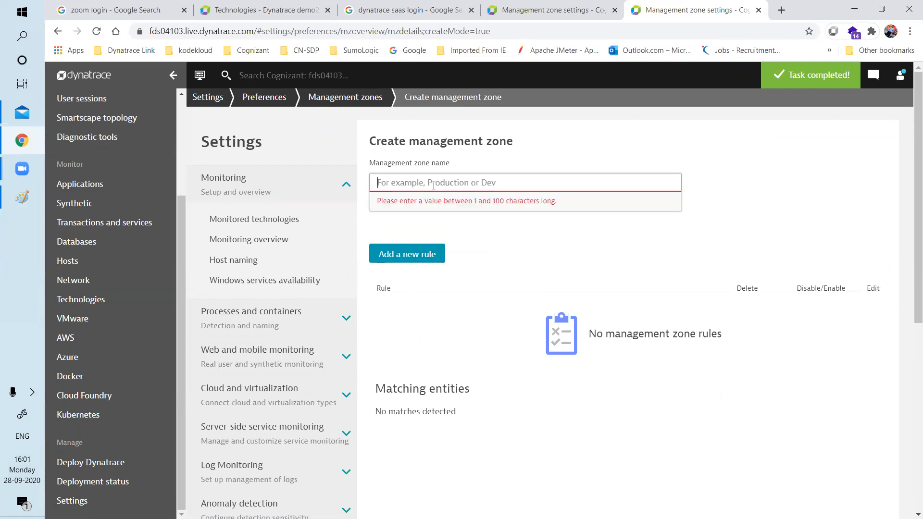
{"action": "type", "text": "CR"}
{"action": "left_click", "coordinate": [421, 236]}
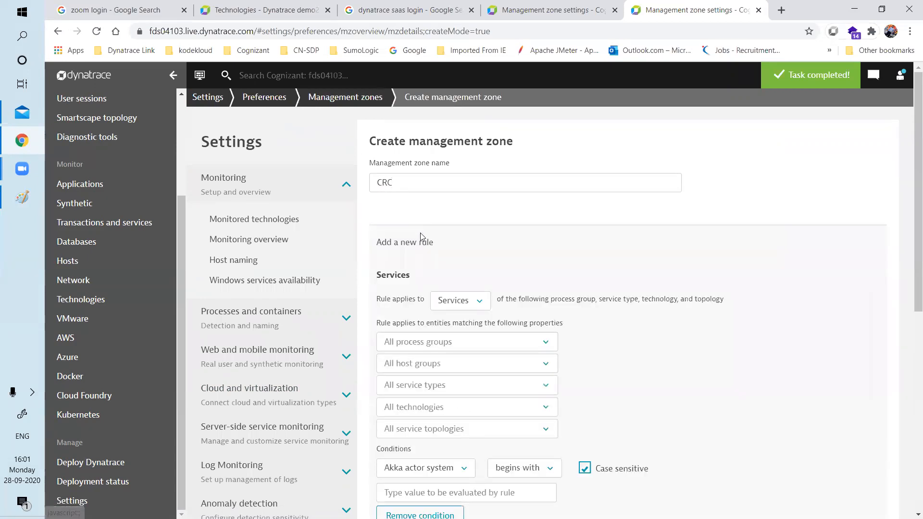
{"action": "left_click", "coordinate": [477, 303]}
{"action": "left_click_drag", "start_coordinate": [584, 334], "coordinate": [577, 372]}
{"action": "left_click", "coordinate": [477, 336]}
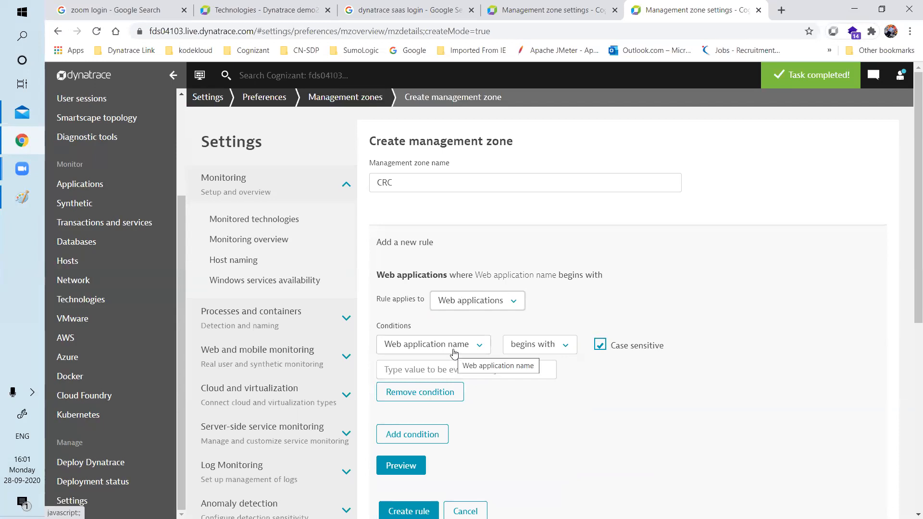
Step: Set the rule's condition to web application name contains "CRC" with case sensitivity turned off
{"action": "left_click", "coordinate": [476, 350]}
{"action": "left_click", "coordinate": [477, 349]}
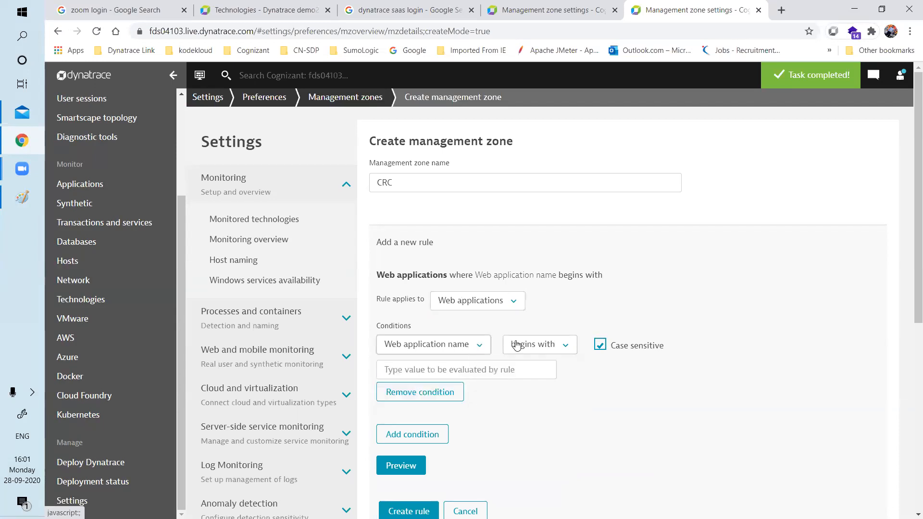
{"action": "left_click", "coordinate": [531, 345]}
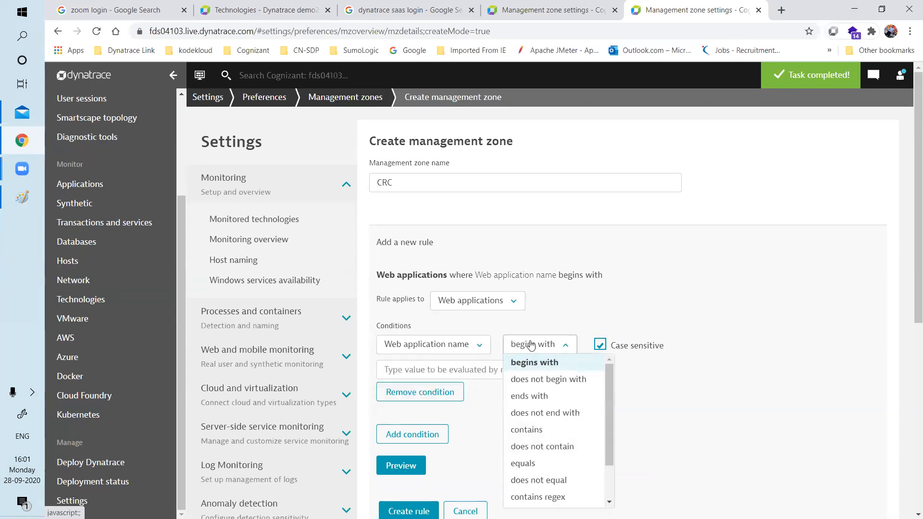
{"action": "left_click", "coordinate": [543, 430]}
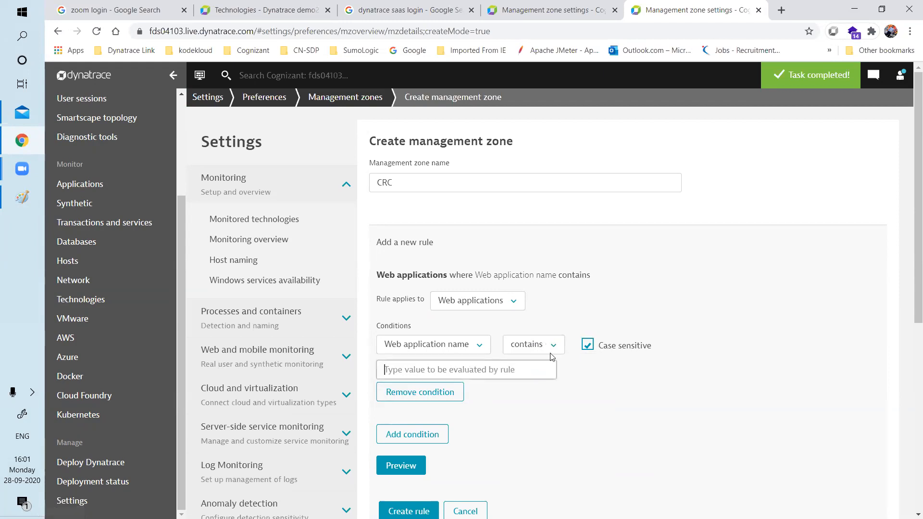
{"action": "left_click", "coordinate": [587, 345]}
{"action": "left_click", "coordinate": [506, 377]}
{"action": "type", "text": "C"}
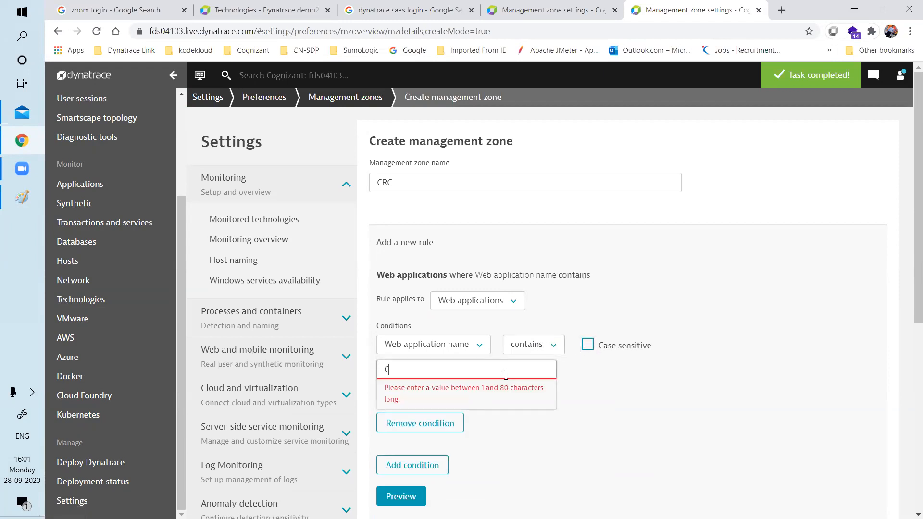
Step: Preview the entities matching the CRC condition, create the rule, and save the CRC management zone
{"action": "left_click", "coordinate": [401, 466]}
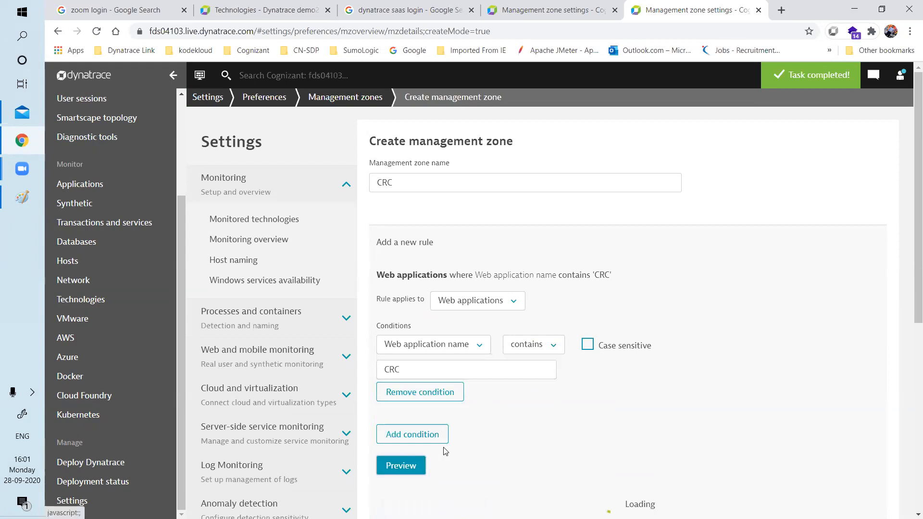
{"action": "scroll", "coordinate": [558, 385], "scroll_direction": "down", "scroll_amount": 6}
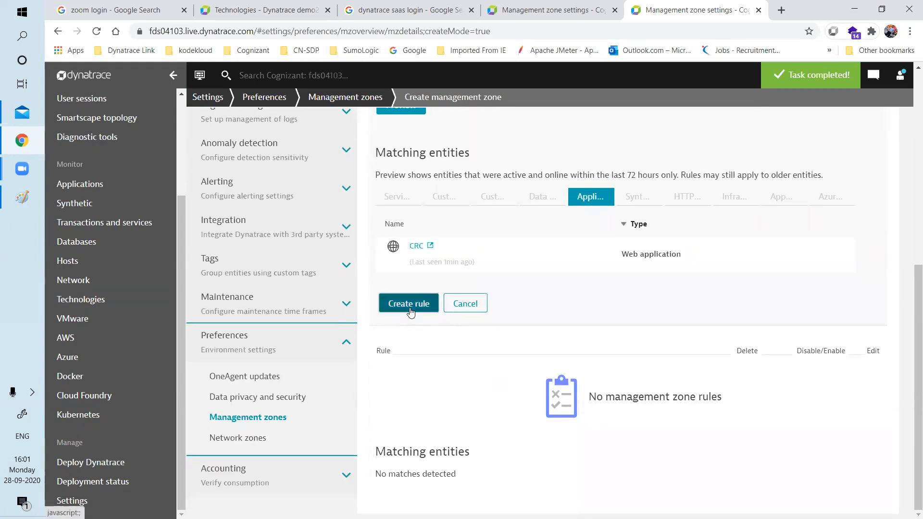
{"action": "left_click", "coordinate": [396, 306]}
{"action": "left_click", "coordinate": [259, 492]}
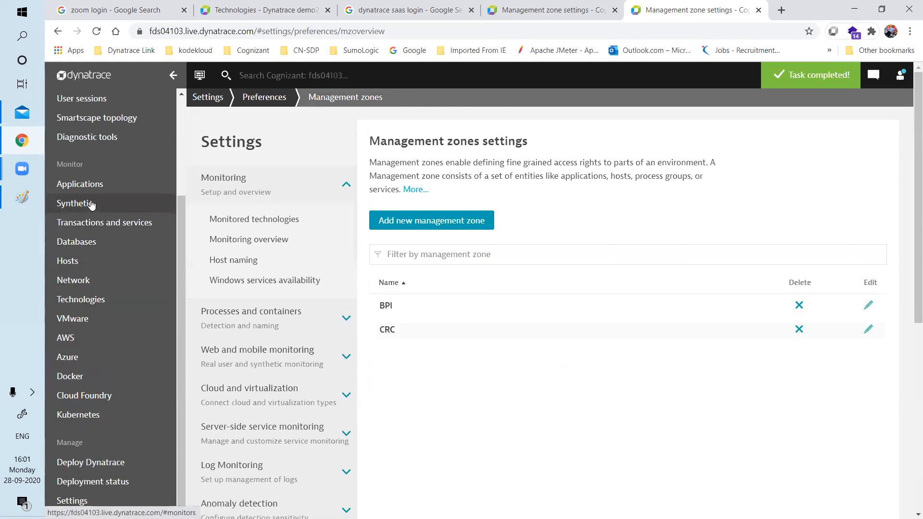
Step: Filter the Applications page by the CRC management zone and reload it
{"action": "left_click", "coordinate": [97, 184]}
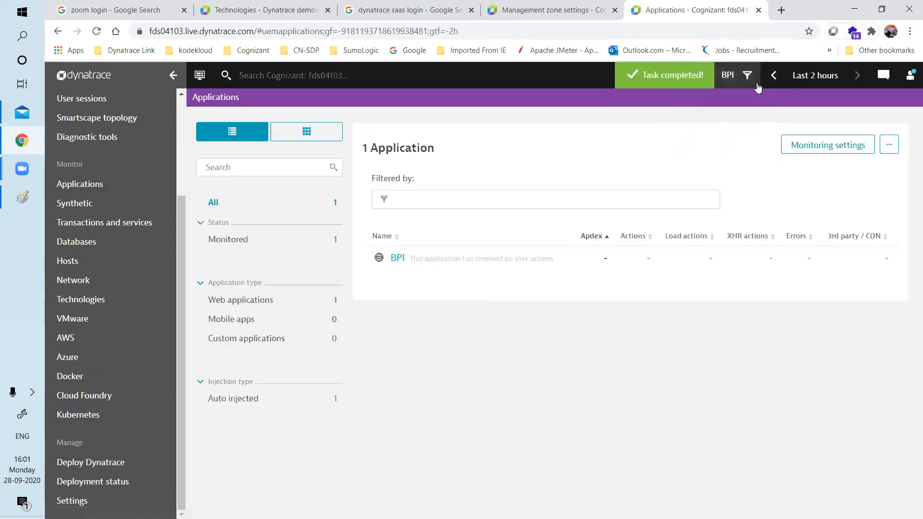
{"action": "left_click", "coordinate": [748, 77]}
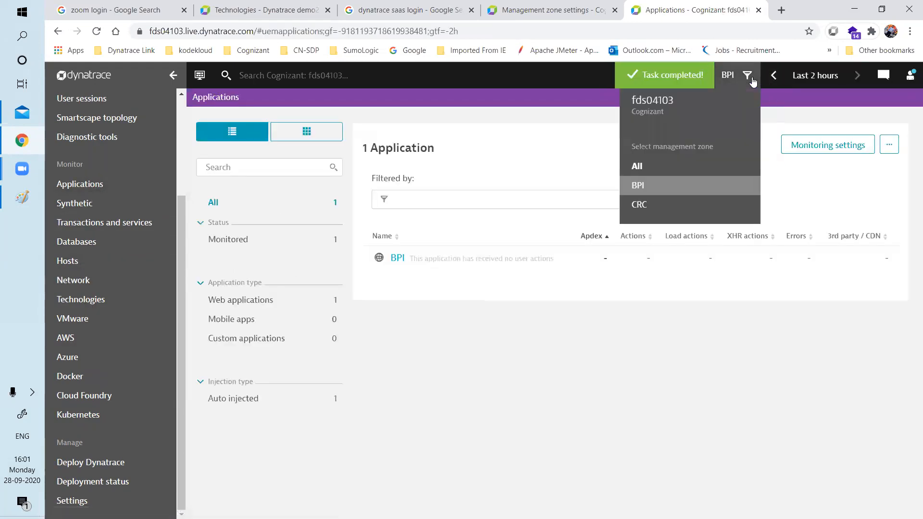
{"action": "left_click", "coordinate": [639, 205]}
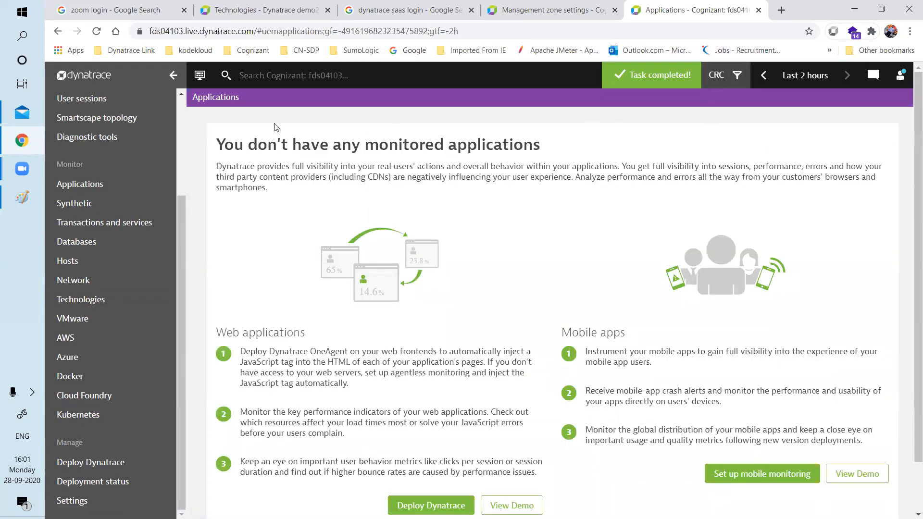
{"action": "left_click", "coordinate": [97, 35]}
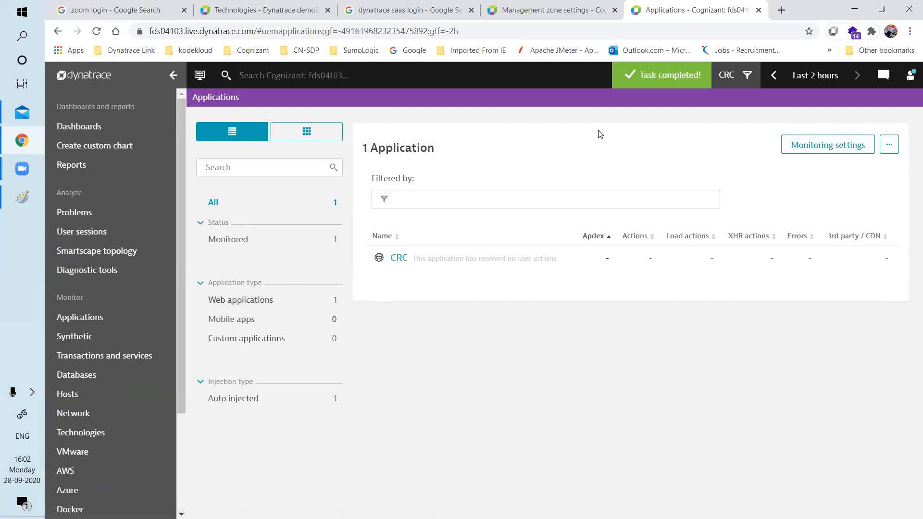
Step: Search Google for "aws console" in a new browser tab and open the AWS Management Console
{"action": "left_click", "coordinate": [781, 10]}
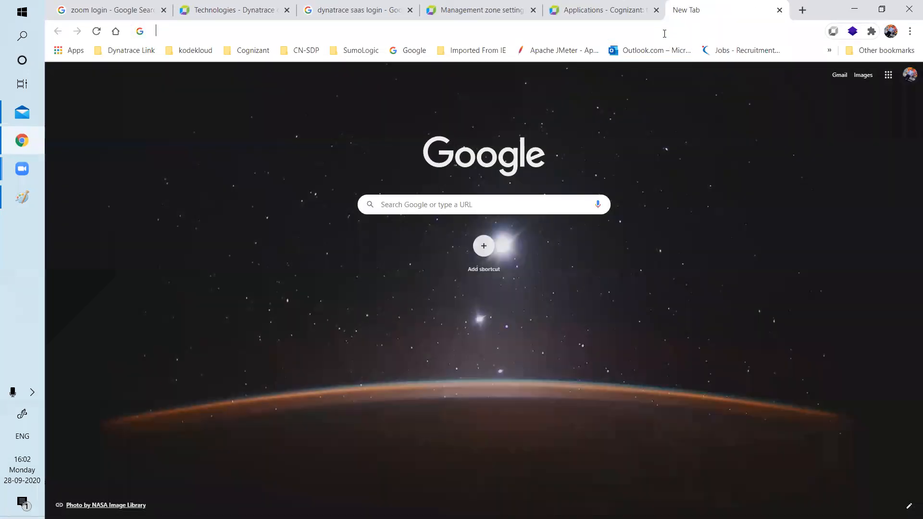
{"action": "left_click", "coordinate": [665, 33]}
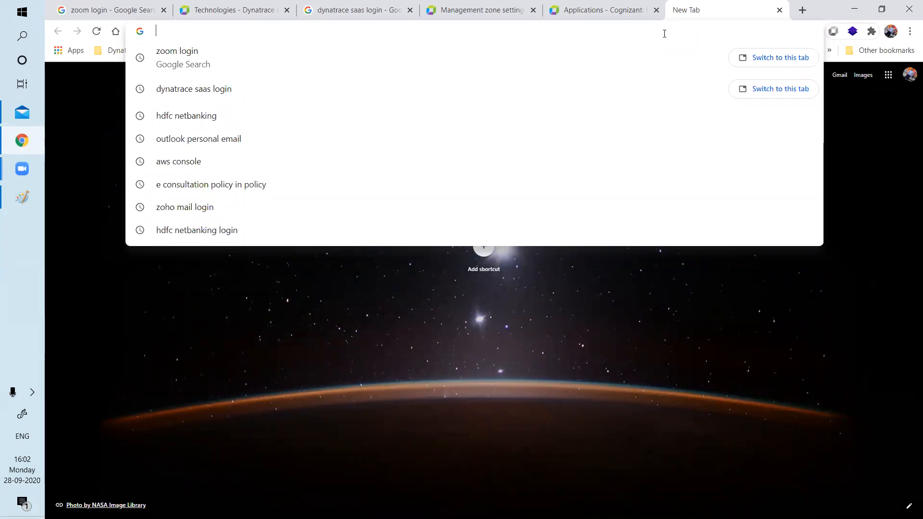
{"action": "type", "text": "AWS console"}
{"action": "key", "text": "Return"}
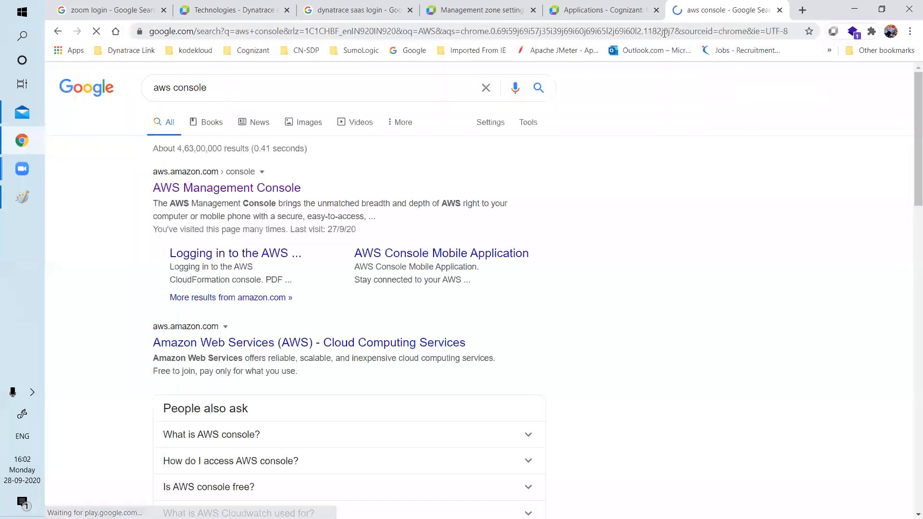
{"action": "left_click", "coordinate": [275, 188]}
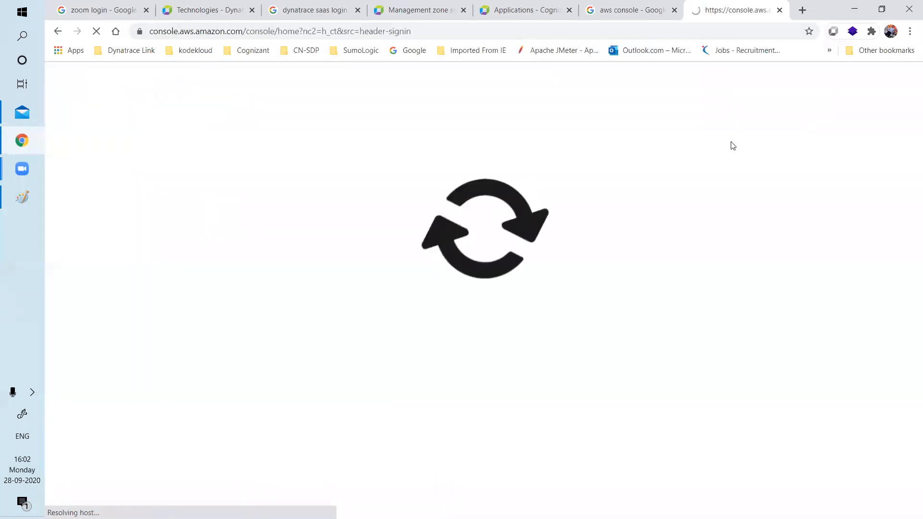
Step: Launch MobaXterm and open the settings for a new session
{"action": "left_click", "coordinate": [27, 42]}
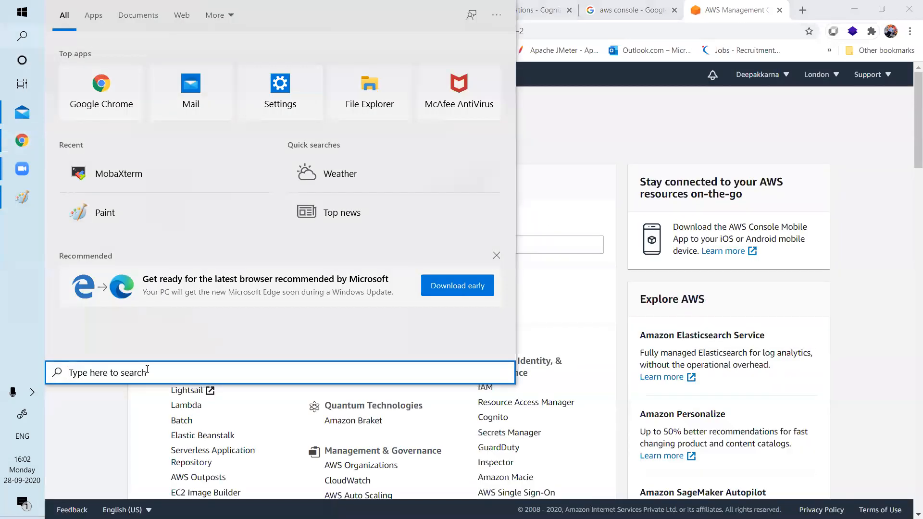
{"action": "type", "text": "mob"}
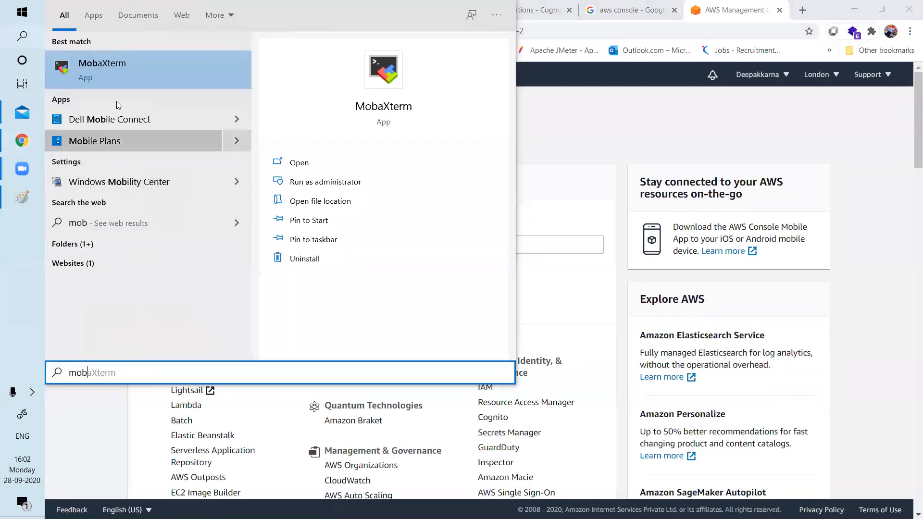
{"action": "left_click", "coordinate": [124, 79]}
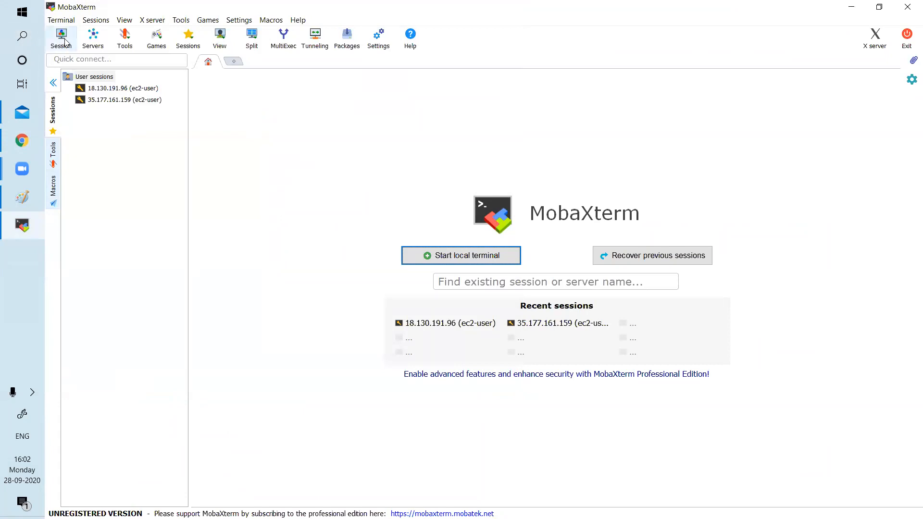
{"action": "left_click", "coordinate": [63, 40]}
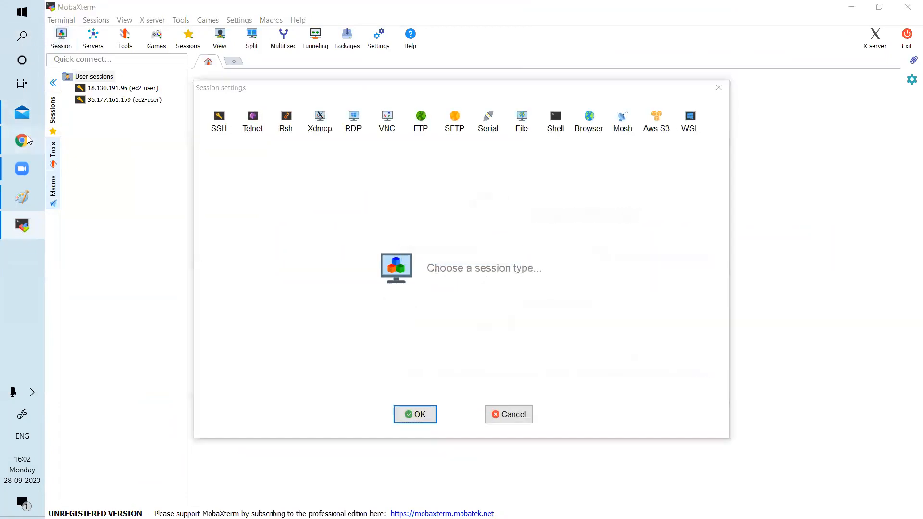
Step: Switch back to the AWS console in Chrome and start launching a new instance from the EC2 instances page
{"action": "left_click", "coordinate": [27, 140]}
{"action": "left_click", "coordinate": [178, 376]}
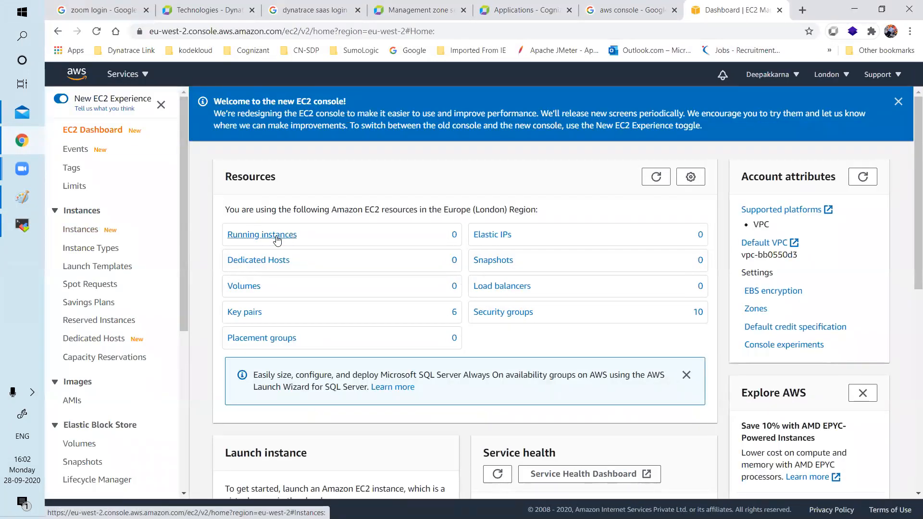
{"action": "left_click", "coordinate": [277, 236]}
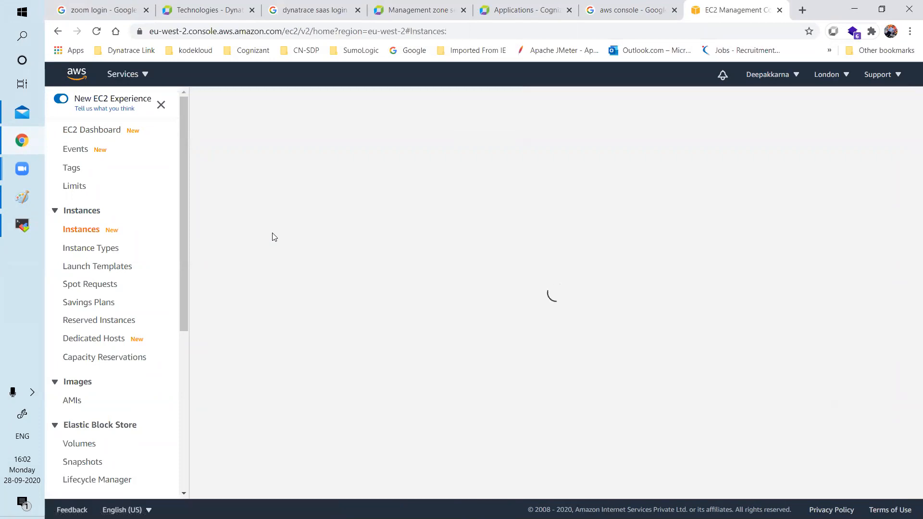
{"action": "left_click", "coordinate": [857, 161]}
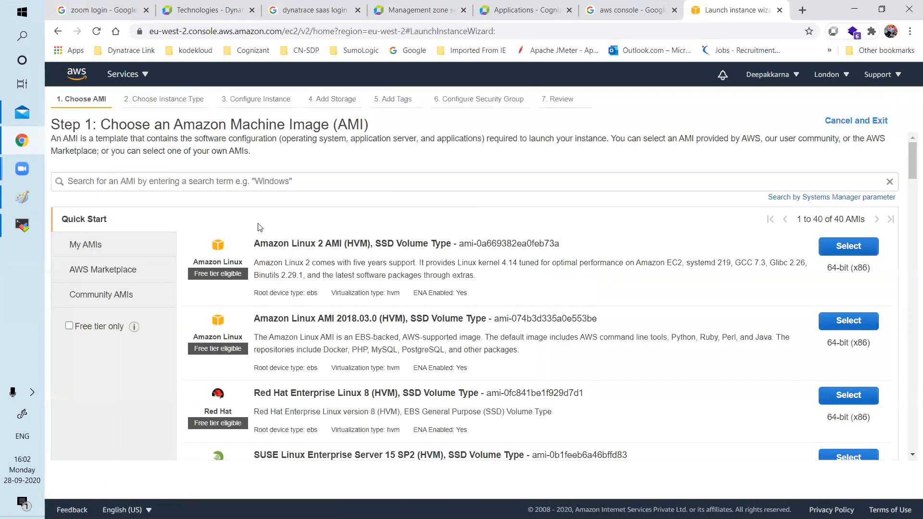
Step: Limit the machine images to free tier only, select Red Hat Enterprise Linux 8, and accept the t2.micro instance type
{"action": "left_click", "coordinate": [69, 326]}
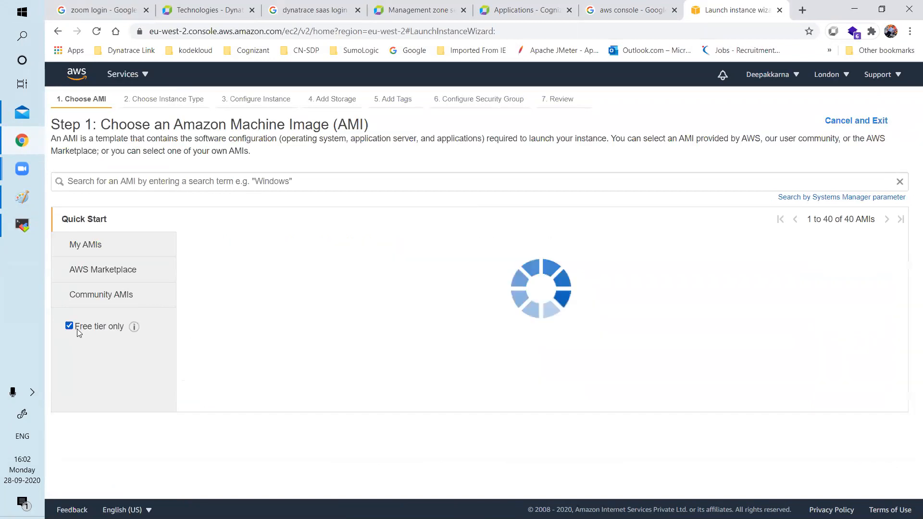
{"action": "left_click", "coordinate": [840, 395]}
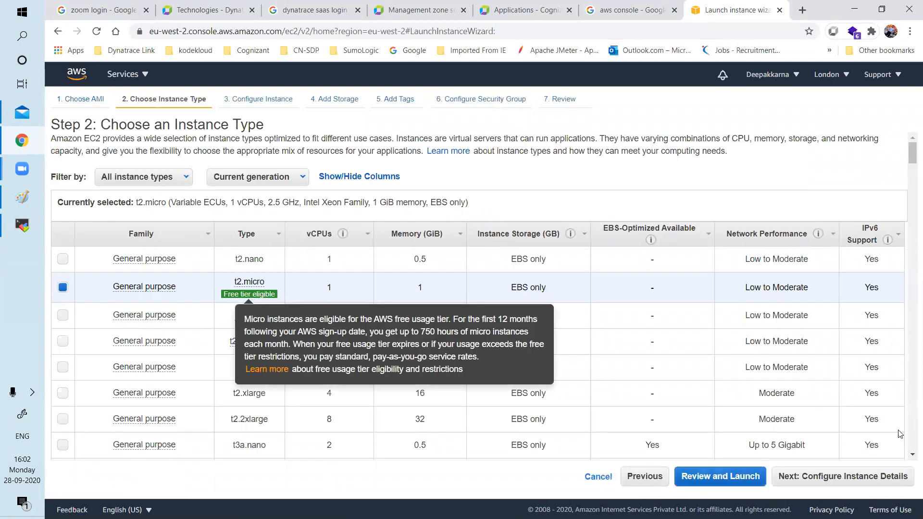
{"action": "left_click", "coordinate": [867, 477]}
Step: Set the number of instances to 4 and continue with the default storage to the Add Tags stage
{"action": "left_click", "coordinate": [266, 163]}
{"action": "double_click", "coordinate": [266, 162]}
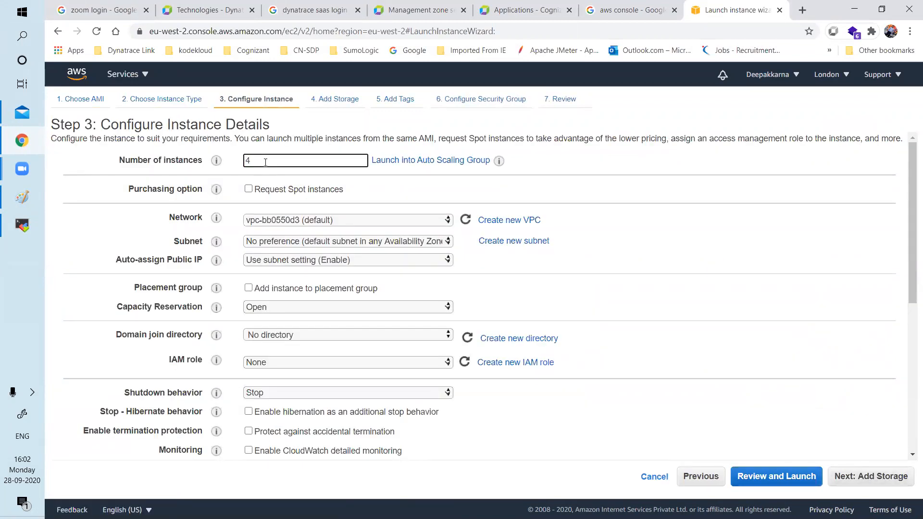
{"action": "left_click", "coordinate": [870, 476]}
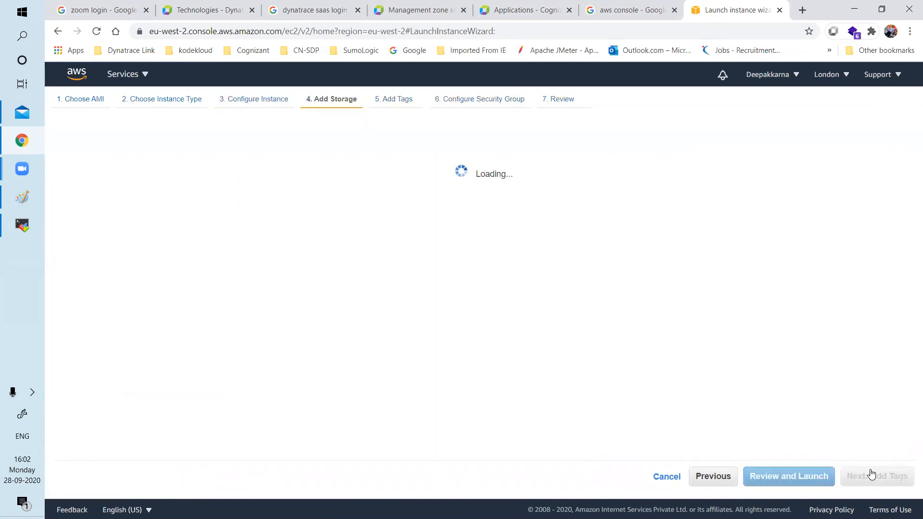
{"action": "left_click", "coordinate": [887, 479]}
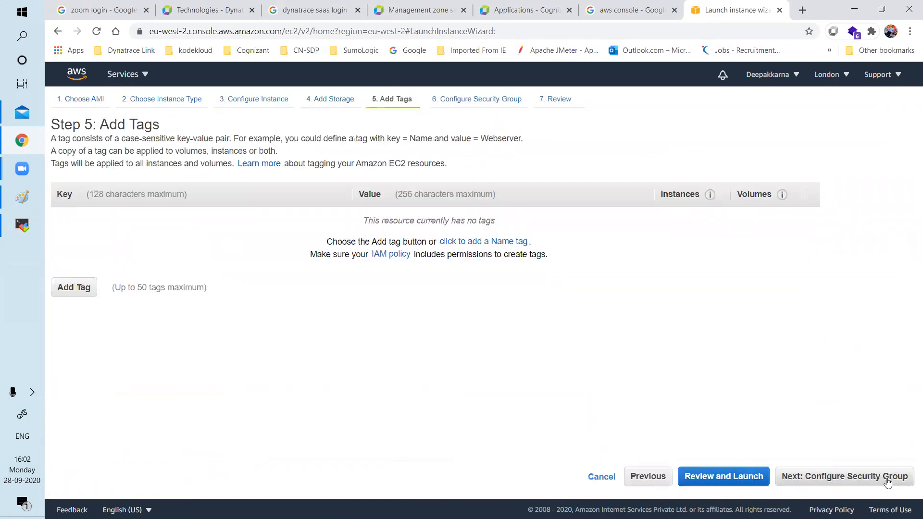
Step: Continue to the security group configuration and make the new group's rule allow All traffic from Anywhere
{"action": "left_click", "coordinate": [888, 481]}
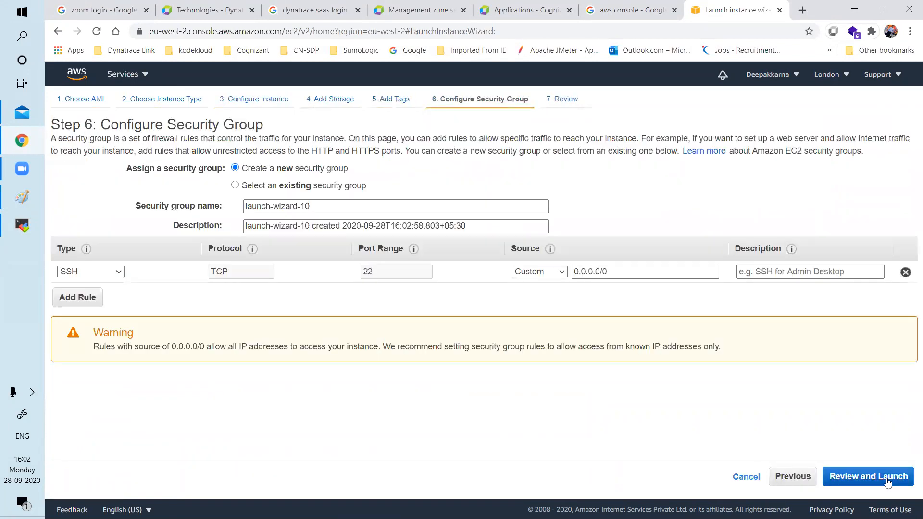
{"action": "left_click", "coordinate": [103, 272]}
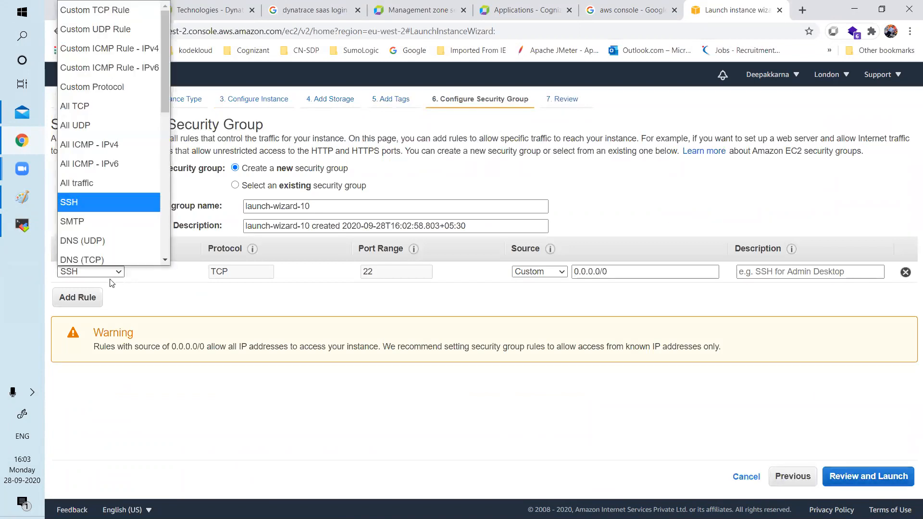
{"action": "left_click", "coordinate": [102, 181]}
{"action": "left_click", "coordinate": [545, 274]}
{"action": "left_click", "coordinate": [548, 308]}
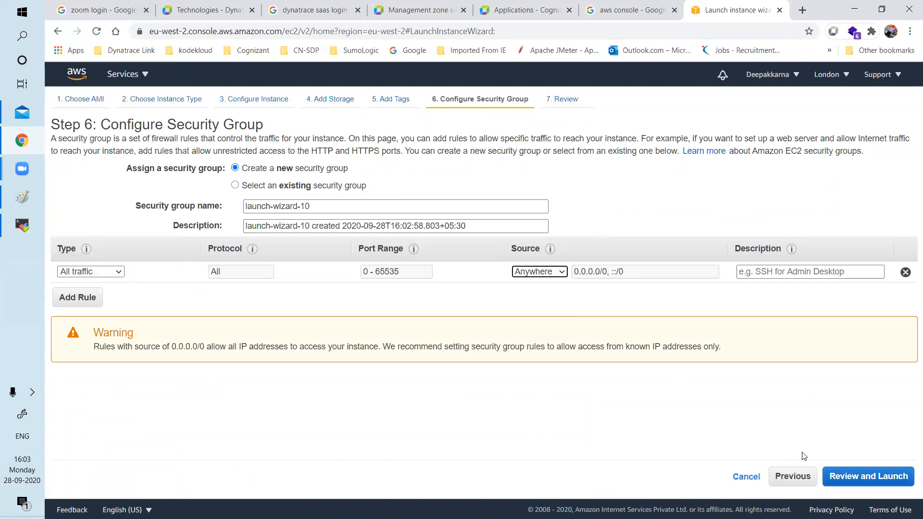
Step: Review and launch the instances with the existing key pair dynatrcae, acknowledging access to its private key file
{"action": "left_click", "coordinate": [863, 478]}
{"action": "left_click", "coordinate": [884, 478]}
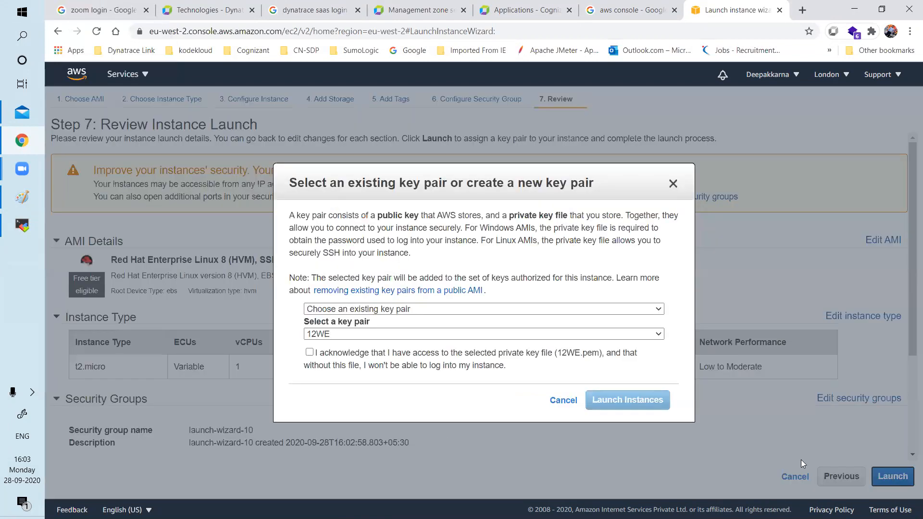
{"action": "left_click", "coordinate": [417, 335]}
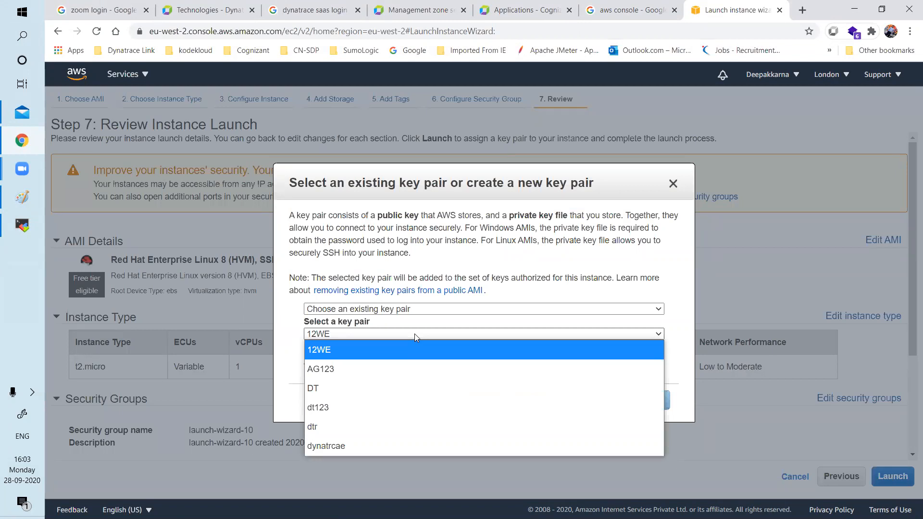
{"action": "left_click", "coordinate": [415, 334]}
{"action": "key", "text": "super+e"}
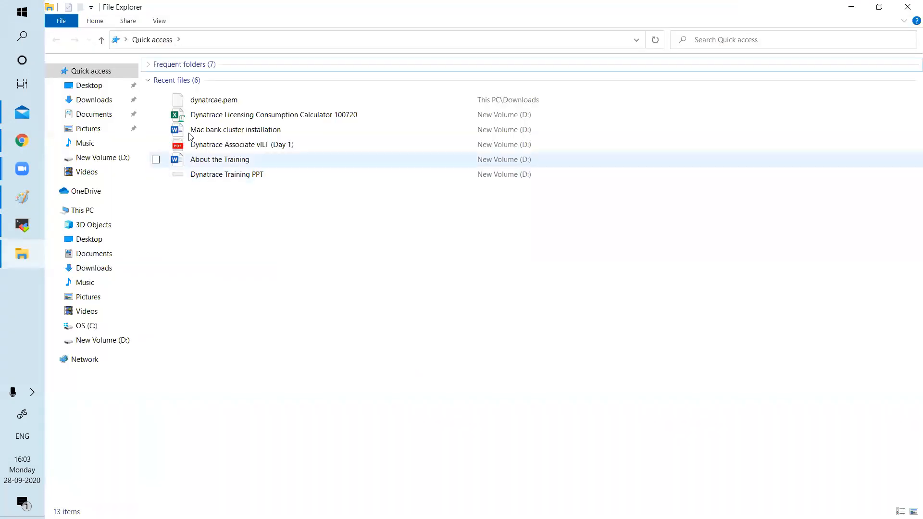
{"action": "left_click", "coordinate": [22, 140]}
{"action": "left_click", "coordinate": [396, 333]}
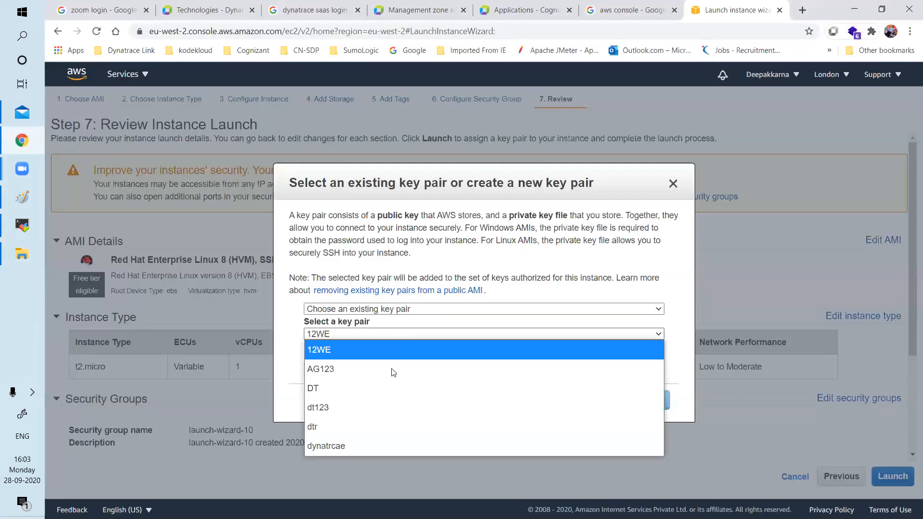
{"action": "left_click", "coordinate": [388, 442]}
{"action": "left_click", "coordinate": [309, 353]}
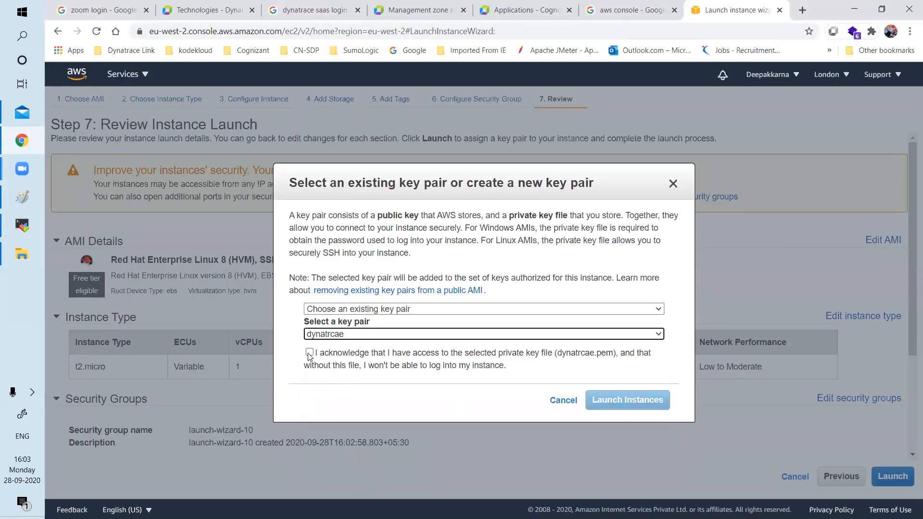
{"action": "left_click", "coordinate": [646, 404]}
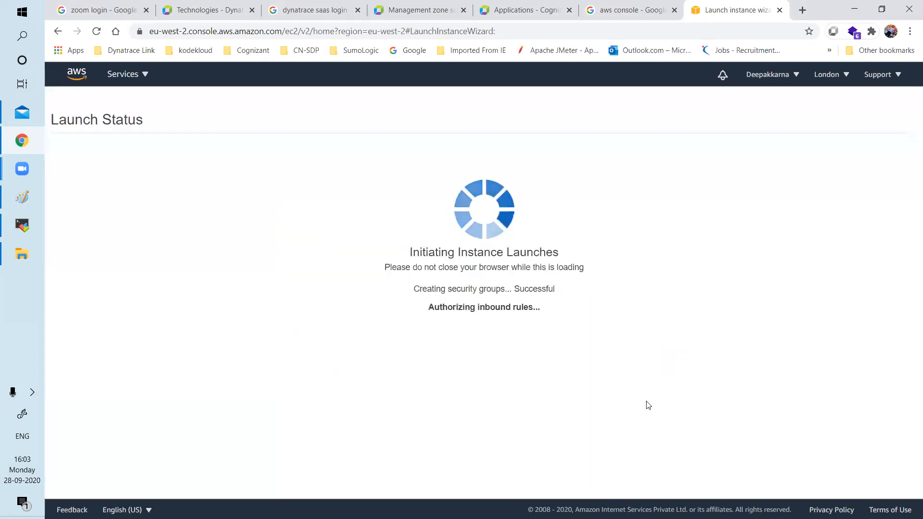
Step: Open the list of launched instances in the AWS console and name the first instance s1
{"action": "left_click", "coordinate": [29, 228]}
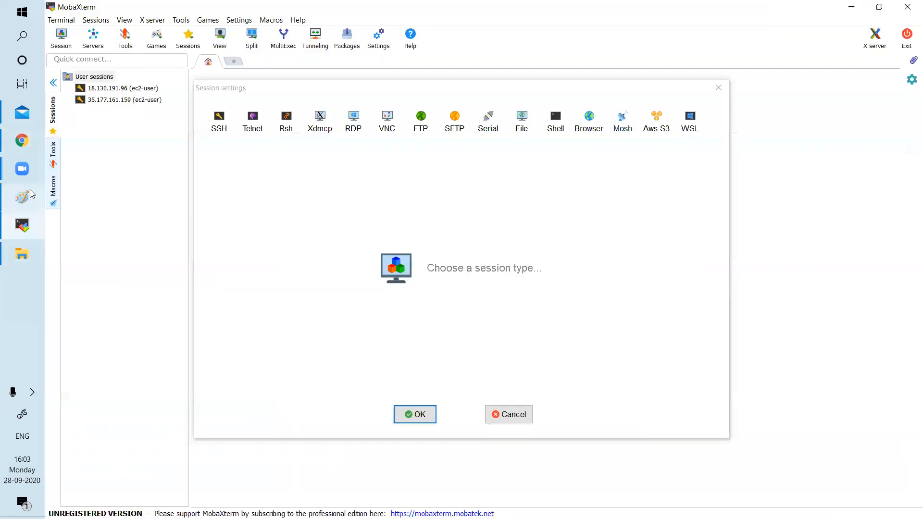
{"action": "left_click", "coordinate": [16, 137]}
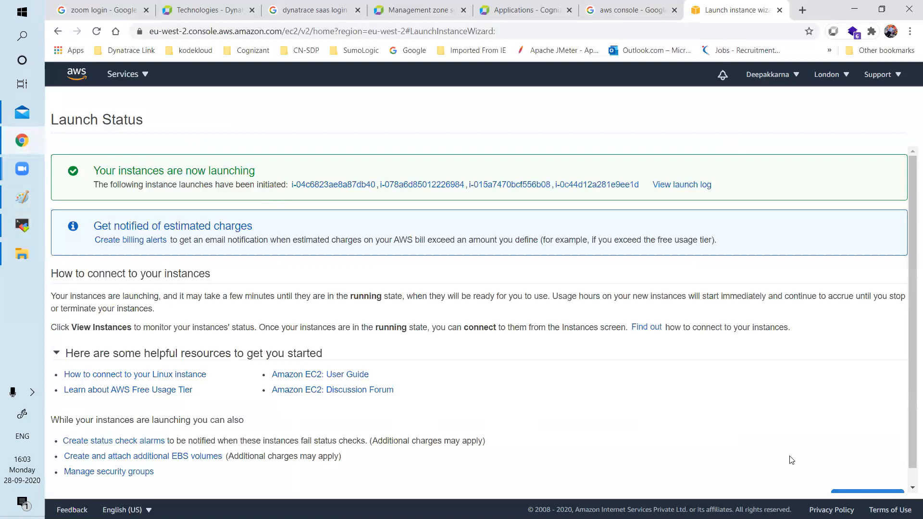
{"action": "scroll", "coordinate": [900, 447], "scroll_direction": "down", "scroll_amount": 1}
{"action": "left_click", "coordinate": [868, 477]}
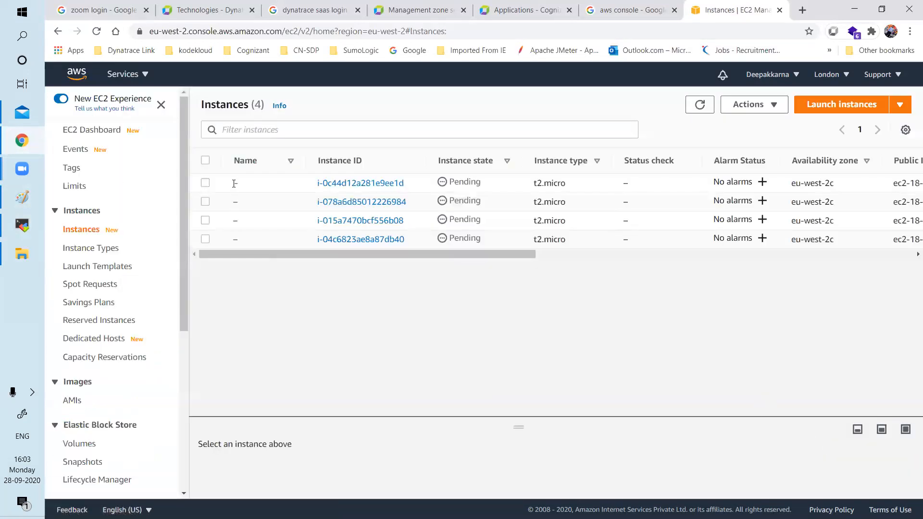
{"action": "left_click", "coordinate": [246, 185]}
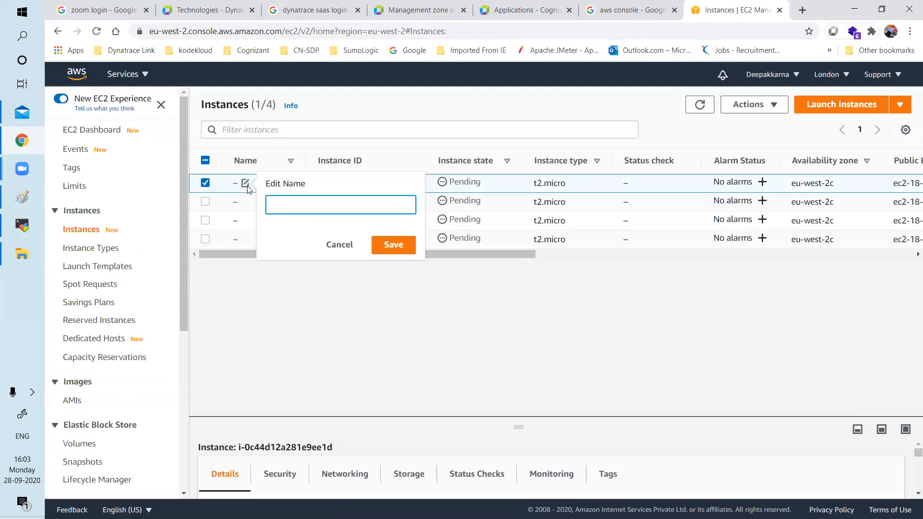
{"action": "type", "text": "s1"}
{"action": "left_click", "coordinate": [391, 244]}
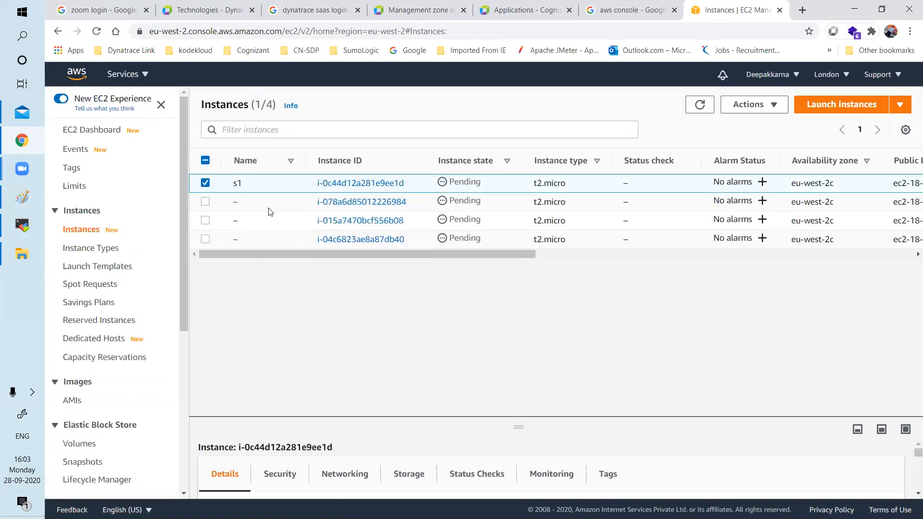
Step: Name the second instance in the list s2
{"action": "left_click", "coordinate": [245, 203]}
{"action": "type", "text": "s2"}
{"action": "left_click", "coordinate": [396, 264]}
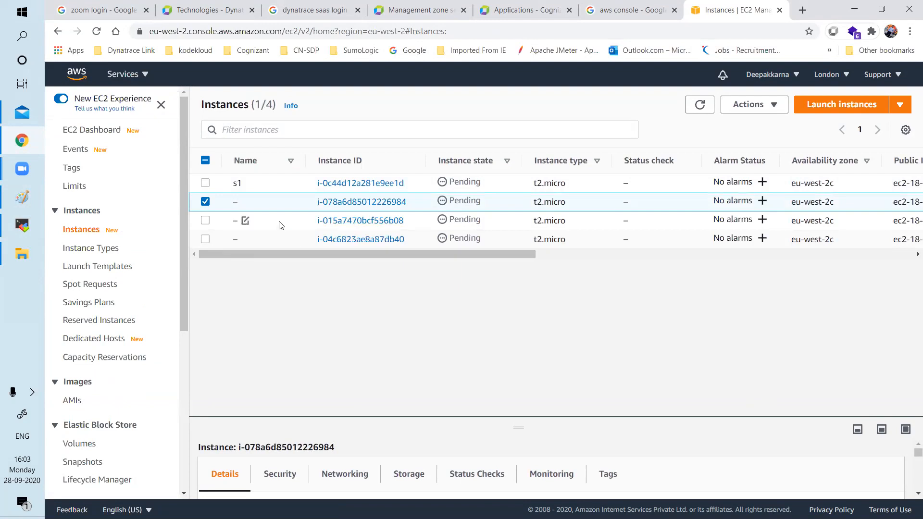
{"action": "left_click", "coordinate": [247, 220]}
{"action": "left_click", "coordinate": [249, 204]}
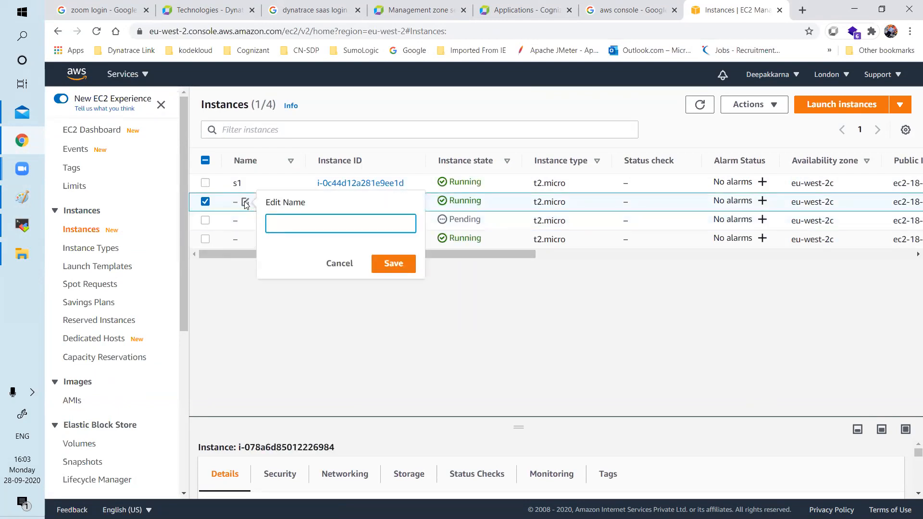
{"action": "left_click", "coordinate": [401, 263]}
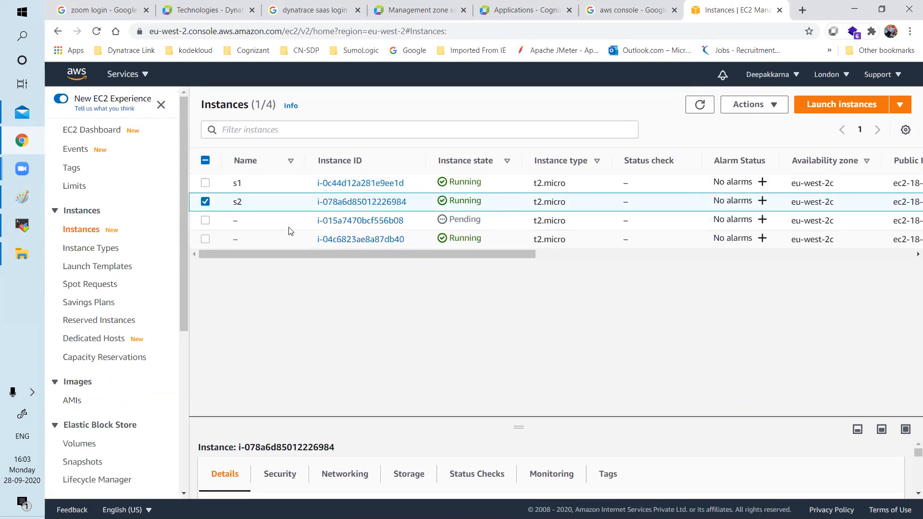
Step: Name the third instance s3 and the fourth instance s4
{"action": "left_click", "coordinate": [270, 226]}
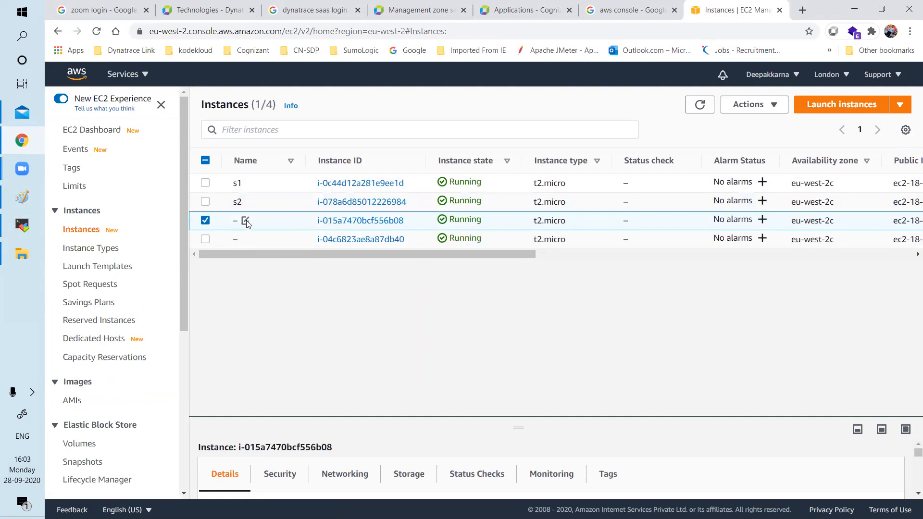
{"action": "left_click", "coordinate": [245, 222]}
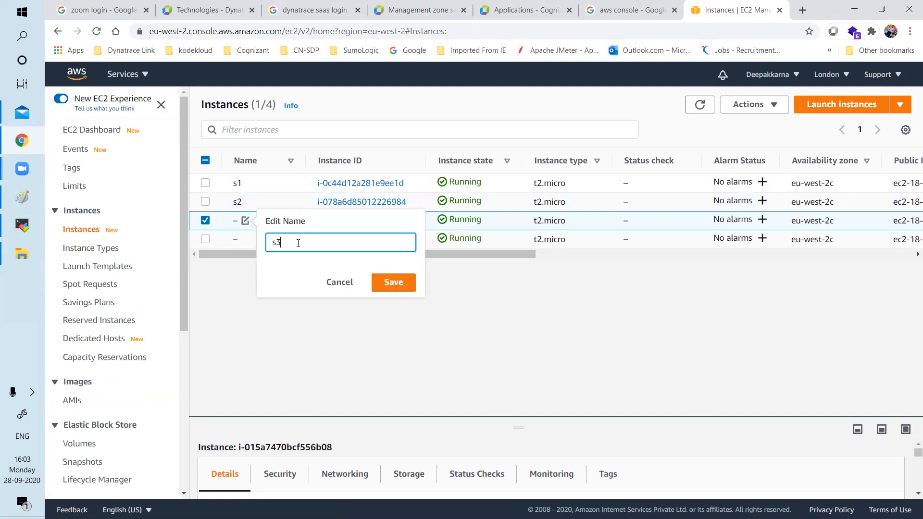
{"action": "left_click", "coordinate": [389, 278]}
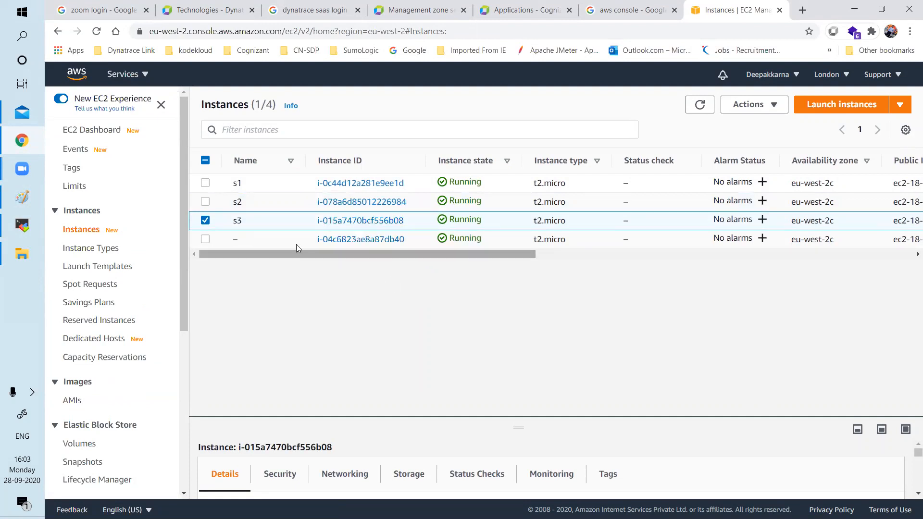
{"action": "left_click", "coordinate": [245, 239]}
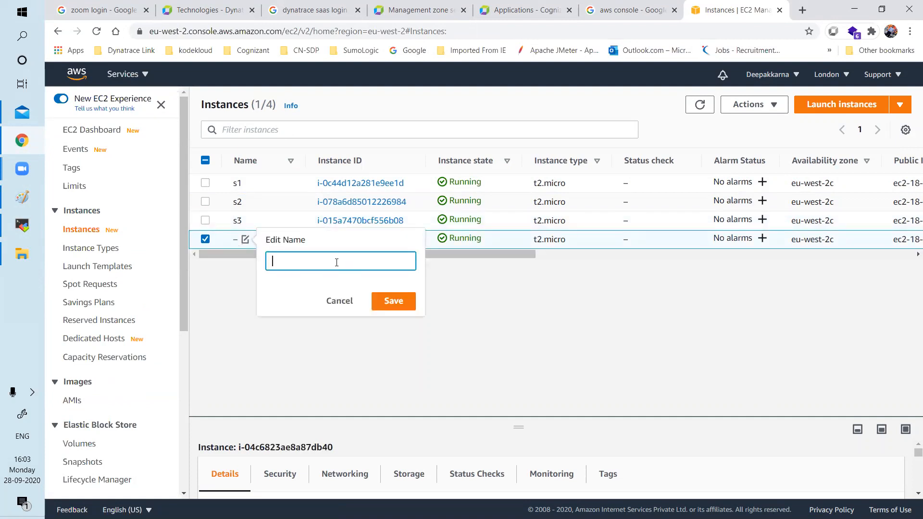
{"action": "type", "text": "s4"}
{"action": "left_click", "coordinate": [392, 302]}
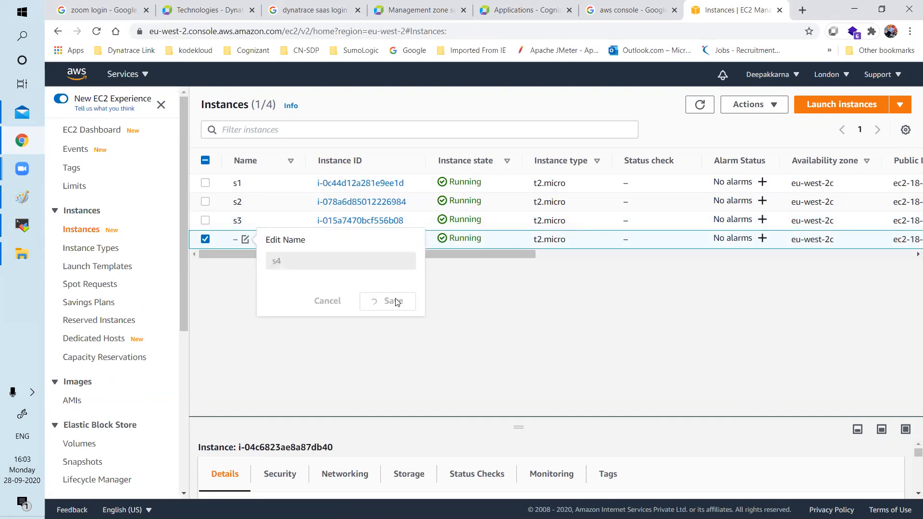
Step: Copy the public IPv4 address of instance s1 from its details and switch to MobaXterm
{"action": "left_click", "coordinate": [358, 184]}
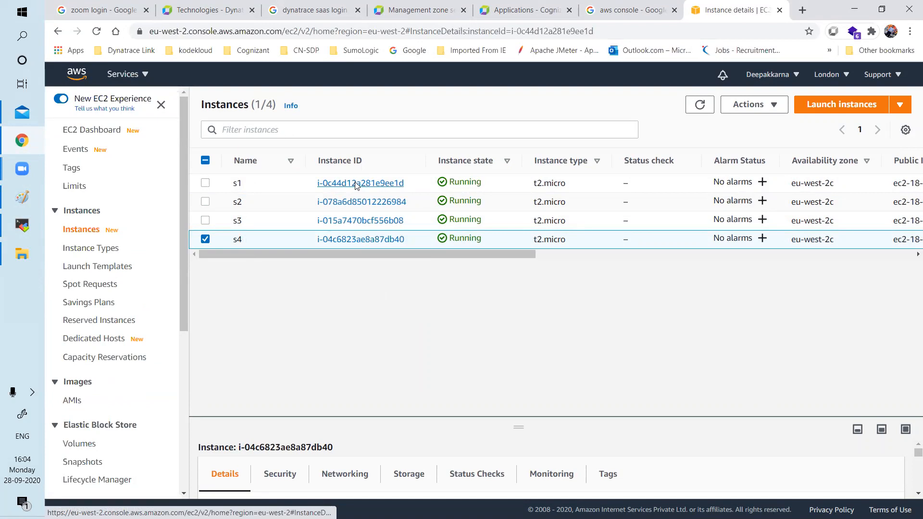
{"action": "left_click", "coordinate": [454, 204]}
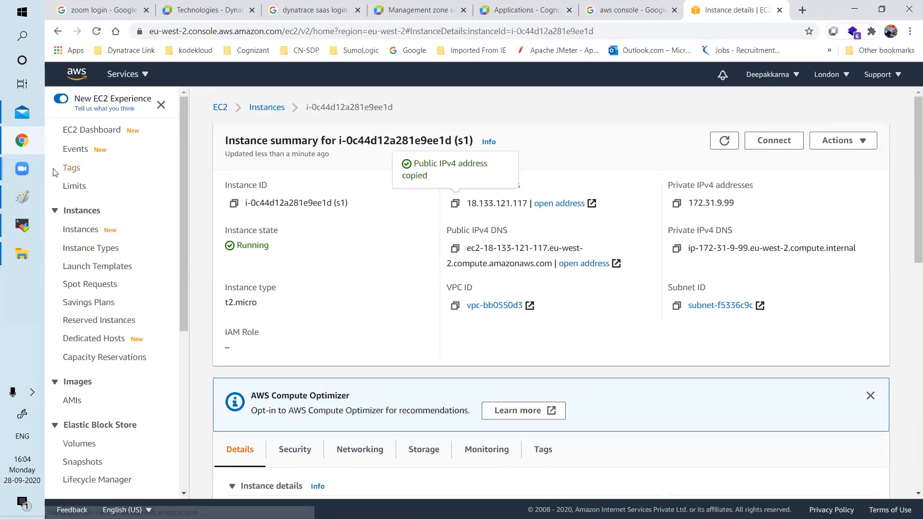
{"action": "mouse_move", "coordinate": [30, 144]}
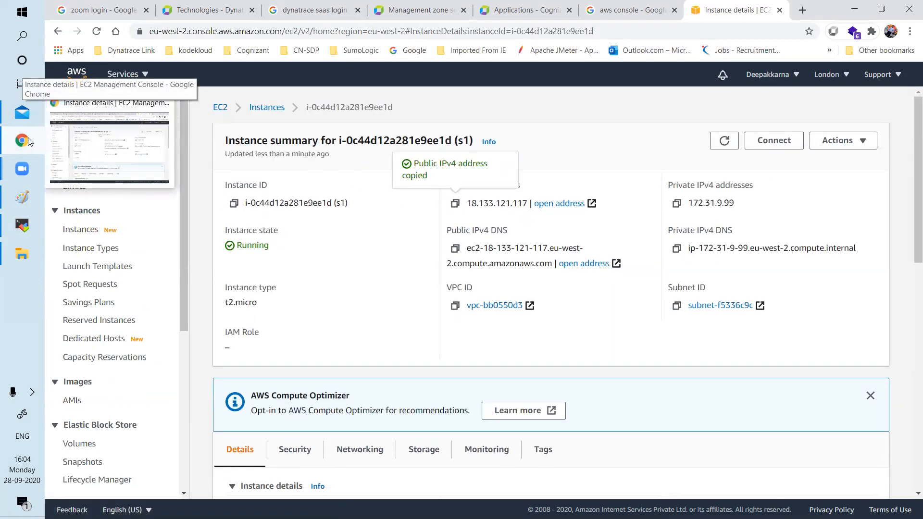
{"action": "left_click", "coordinate": [41, 226]}
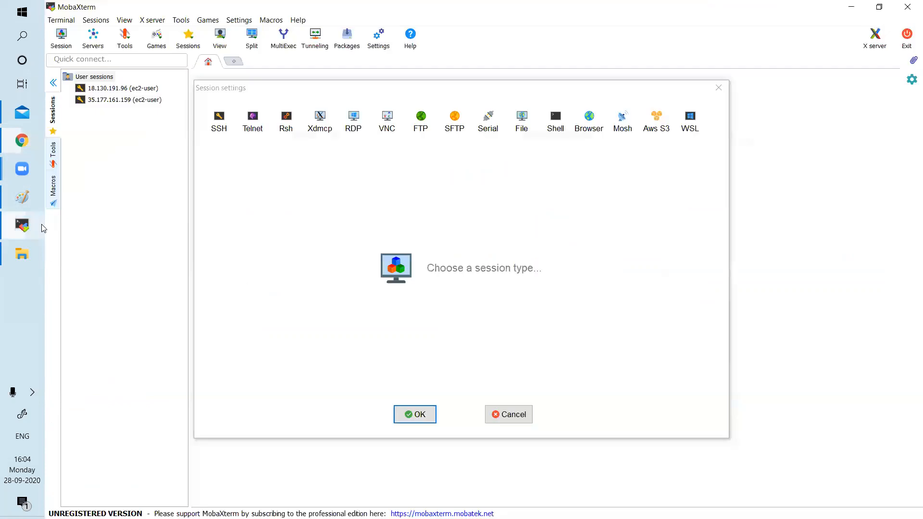
Step: Set up an SSH session with the copied address 18.133.121.117 as remote host and ec2-user as the username
{"action": "left_click", "coordinate": [218, 122]}
{"action": "key", "text": "ctrl+v"}
{"action": "left_click", "coordinate": [404, 193]}
{"action": "key", "text": "BackSpace"}
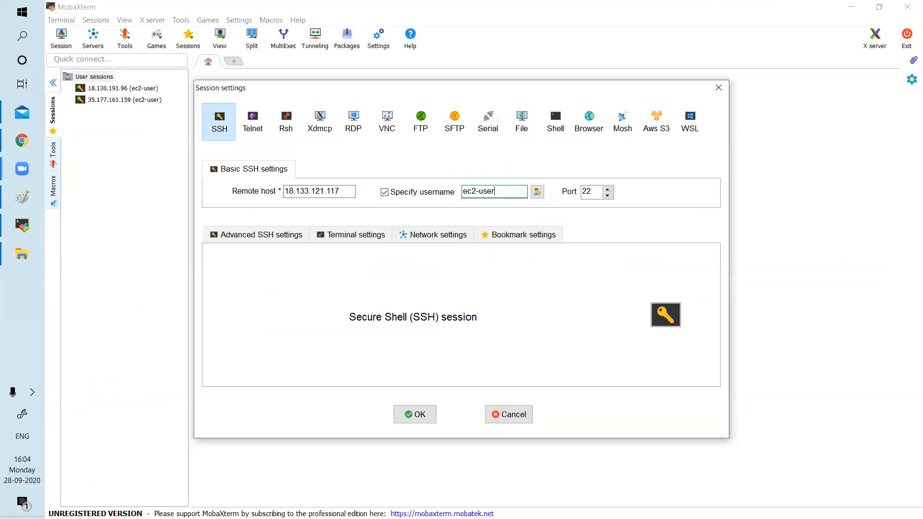
Step: Use dynatrcae.pem from the Downloads folder as the SSH session's private key and start the session
{"action": "left_click", "coordinate": [288, 235]}
{"action": "left_click", "coordinate": [255, 343]}
{"action": "left_click", "coordinate": [447, 342]}
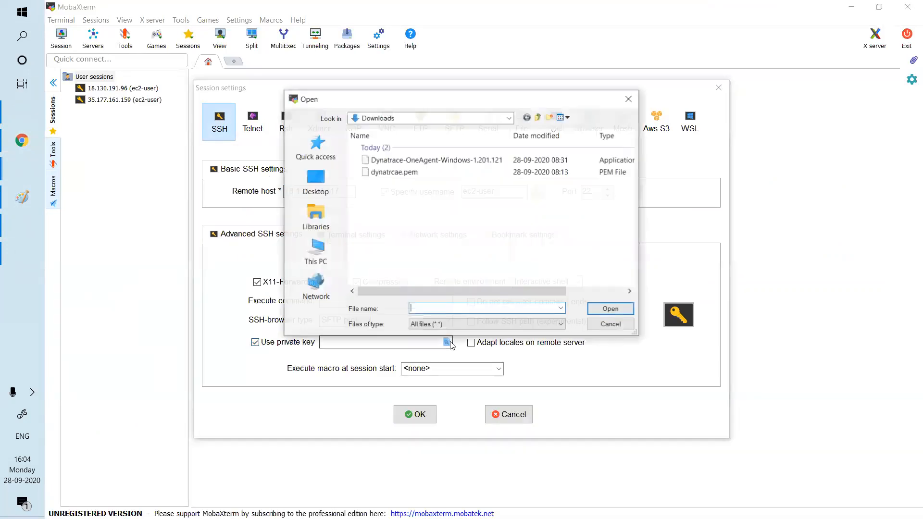
{"action": "left_click", "coordinate": [412, 174]}
{"action": "left_click", "coordinate": [607, 309]}
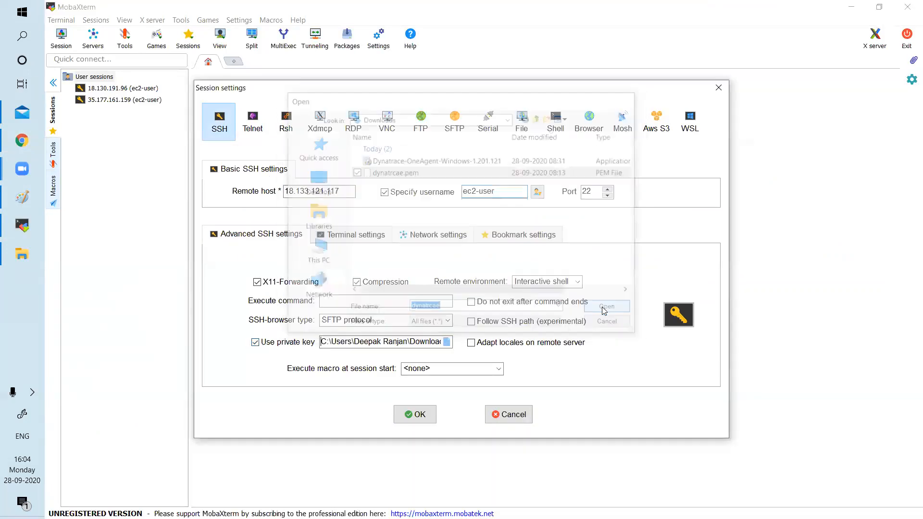
{"action": "left_click", "coordinate": [420, 414]}
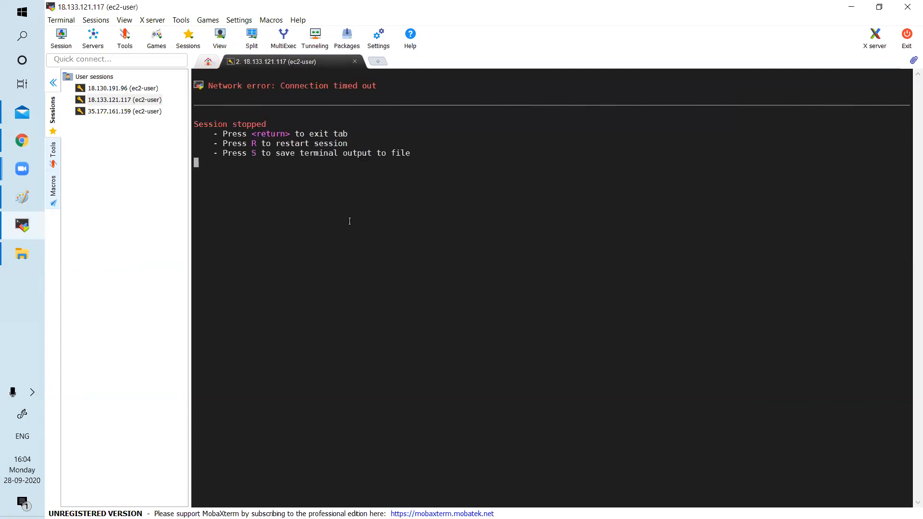
Step: Restart the stopped SSH session and switch to the root user with sudo su
{"action": "key", "text": "r"}
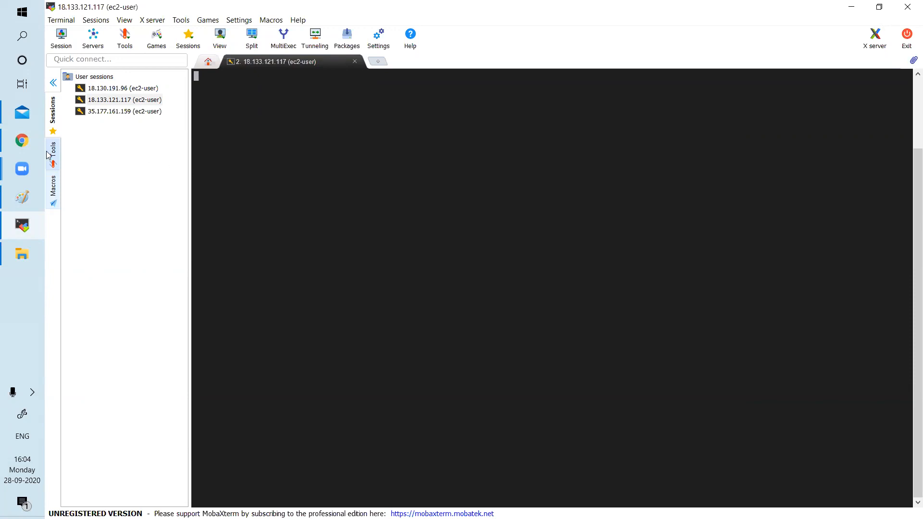
{"action": "mouse_move", "coordinate": [28, 141]}
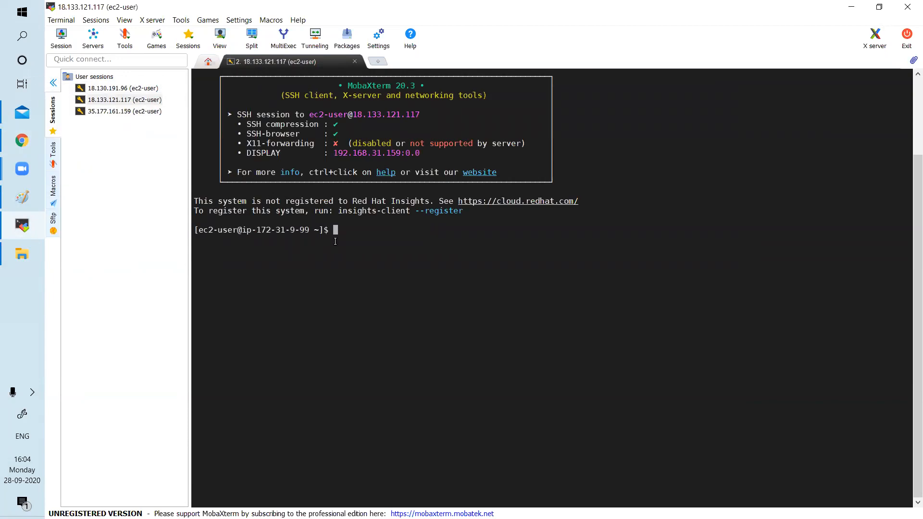
{"action": "type", "text": "sudo su"}
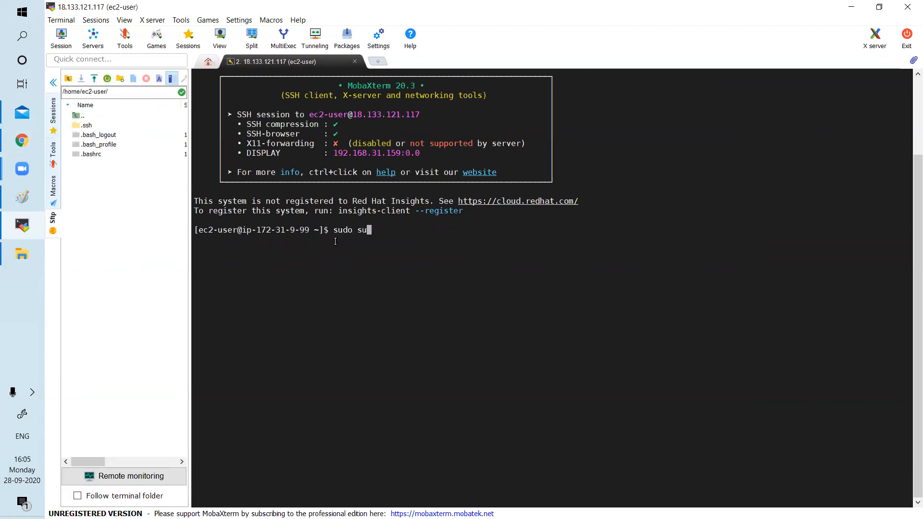
{"action": "key", "text": "Return"}
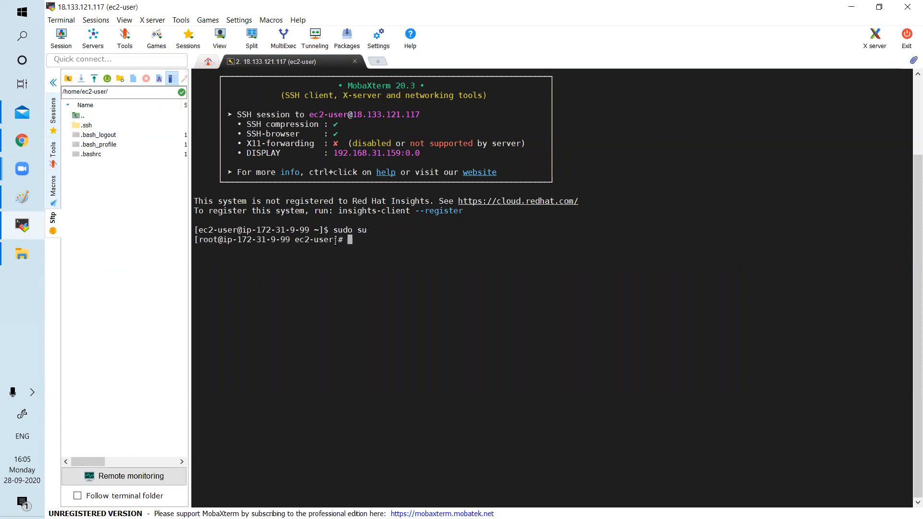
Step: Run yum install wget on the server and switch back to Chrome
{"action": "type", "text": "yum install wget"}
{"action": "key", "text": "Return"}
{"action": "left_click", "coordinate": [21, 139]}
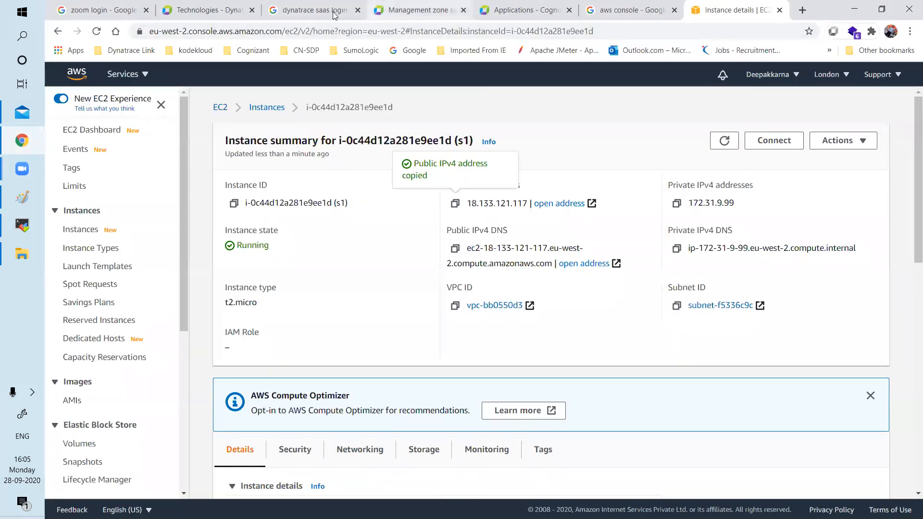
Step: Return to the Dynatrace environment and review its Applications, Hosts and Dashboards pages
{"action": "left_click", "coordinate": [417, 7]}
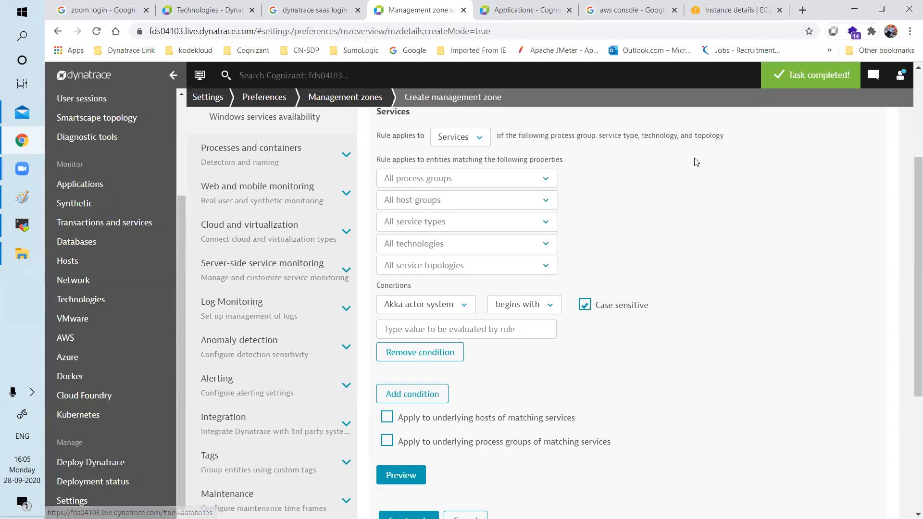
{"action": "left_click", "coordinate": [113, 186]}
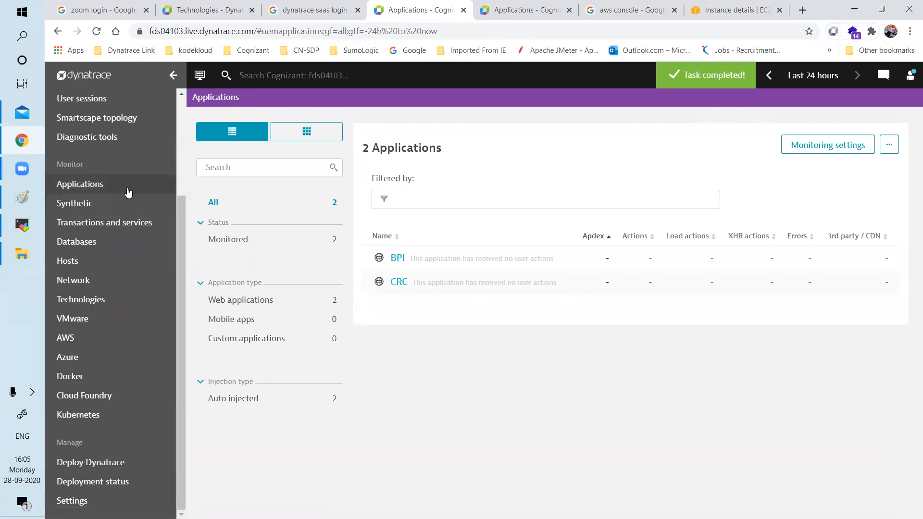
{"action": "left_click", "coordinate": [111, 259]}
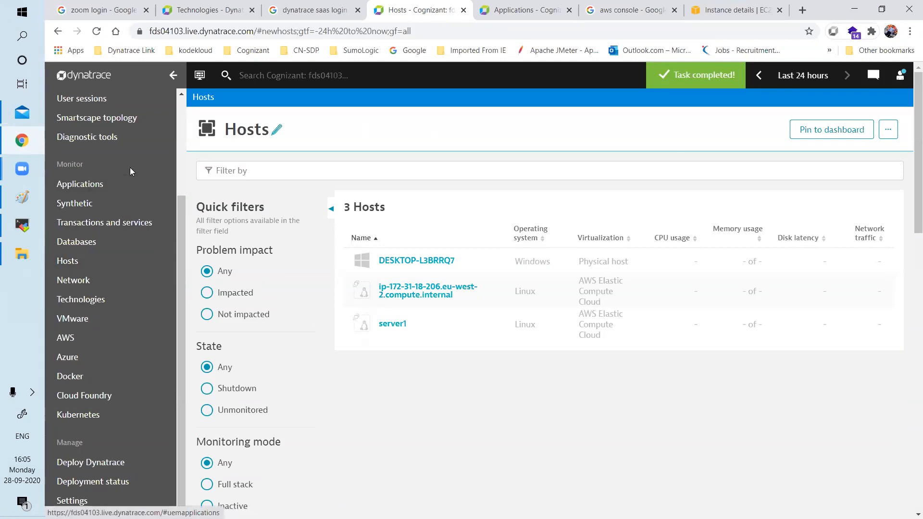
{"action": "scroll", "coordinate": [126, 189], "scroll_direction": "up", "scroll_amount": 3}
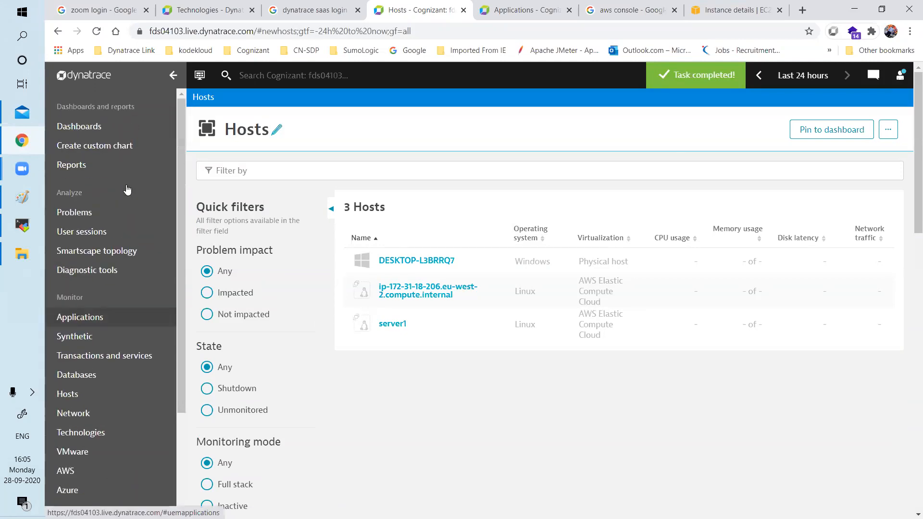
{"action": "left_click", "coordinate": [127, 131]}
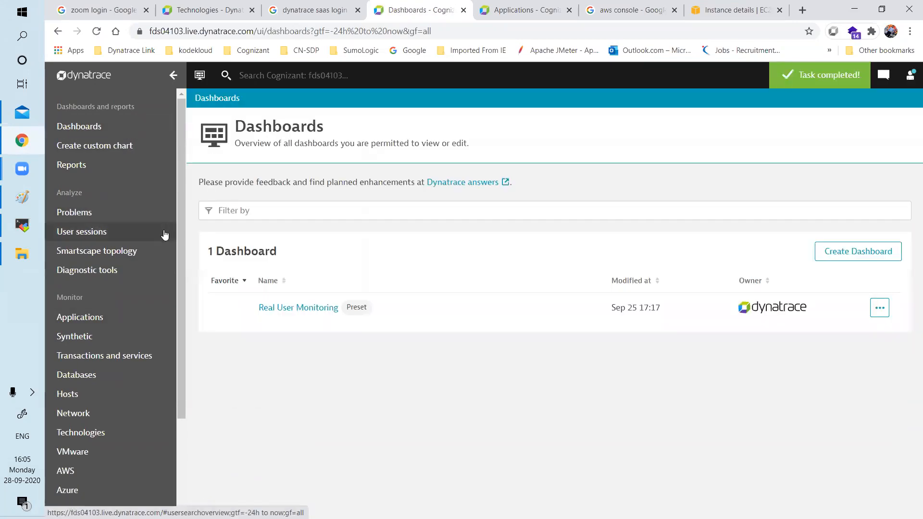
Step: Filter the Applications page by the BPI management zone and open the BPI application
{"action": "left_click", "coordinate": [99, 318]}
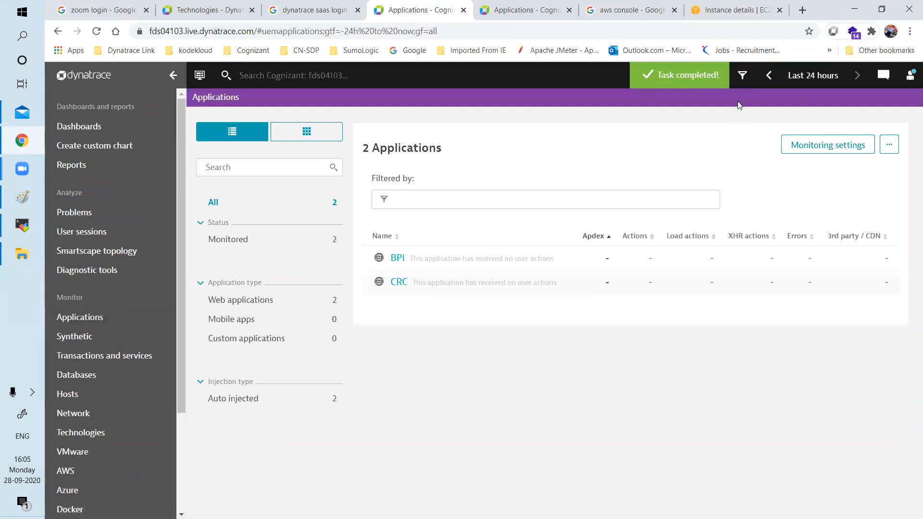
{"action": "left_click", "coordinate": [743, 75]}
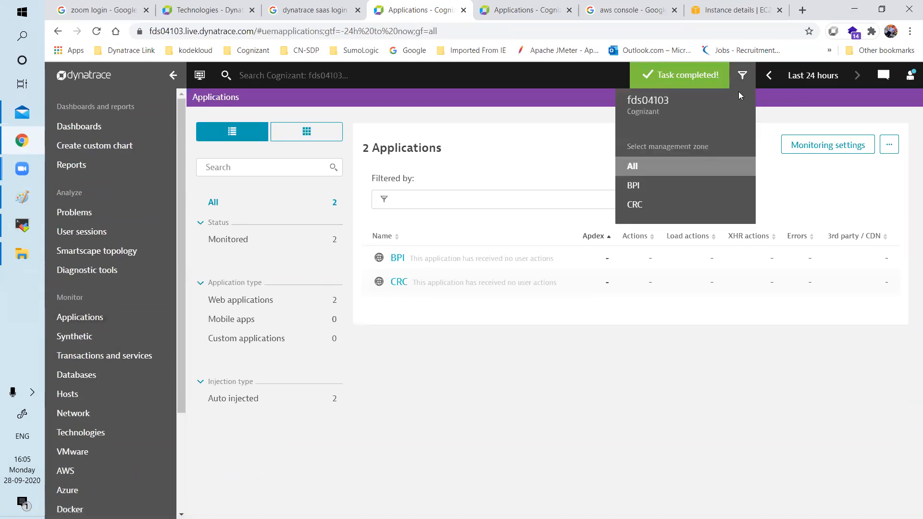
{"action": "left_click", "coordinate": [631, 184]}
{"action": "left_click", "coordinate": [452, 261]}
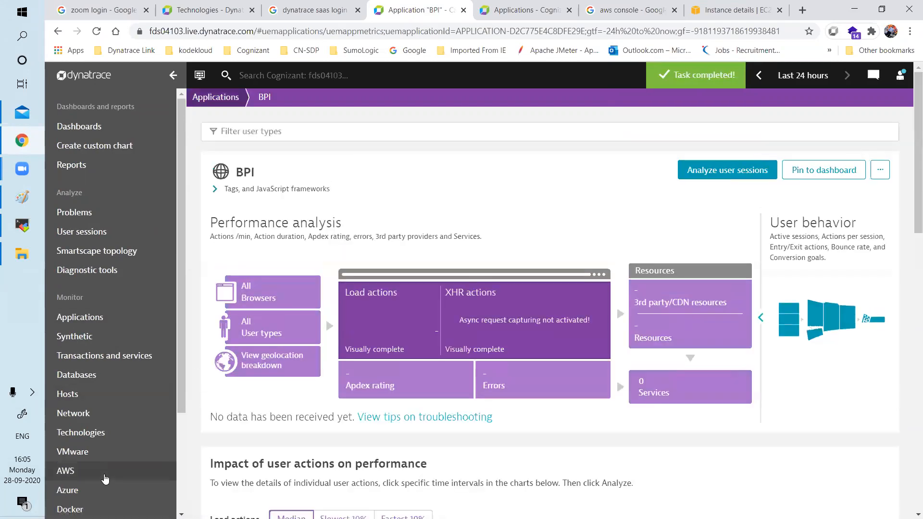
Step: Start a OneAgent deployment for Linux and copy the wget command that downloads the installer
{"action": "scroll", "coordinate": [101, 462], "scroll_direction": "down", "scroll_amount": 3}
{"action": "left_click", "coordinate": [98, 463]}
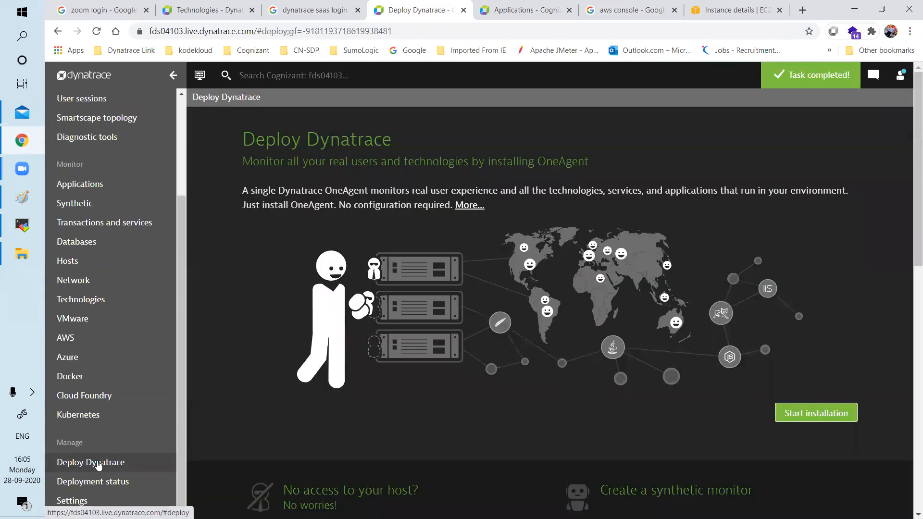
{"action": "left_click", "coordinate": [810, 412]}
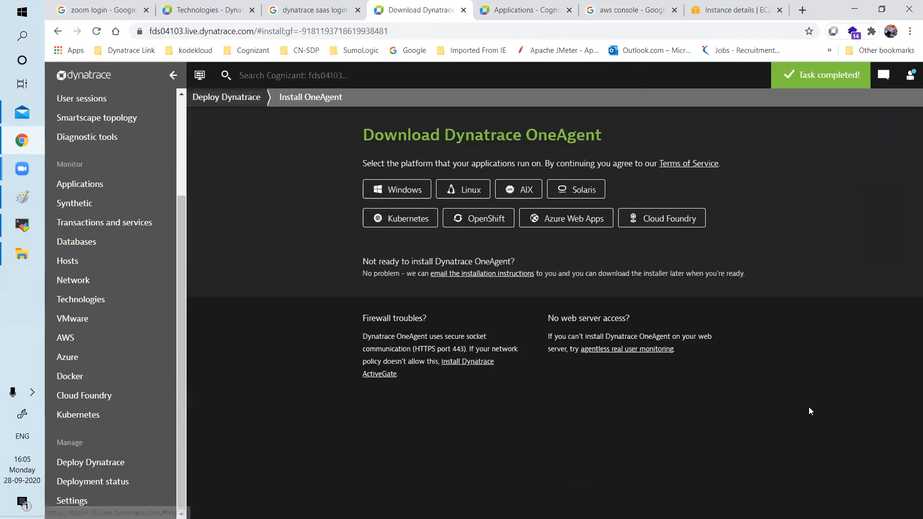
{"action": "left_click", "coordinate": [471, 190]}
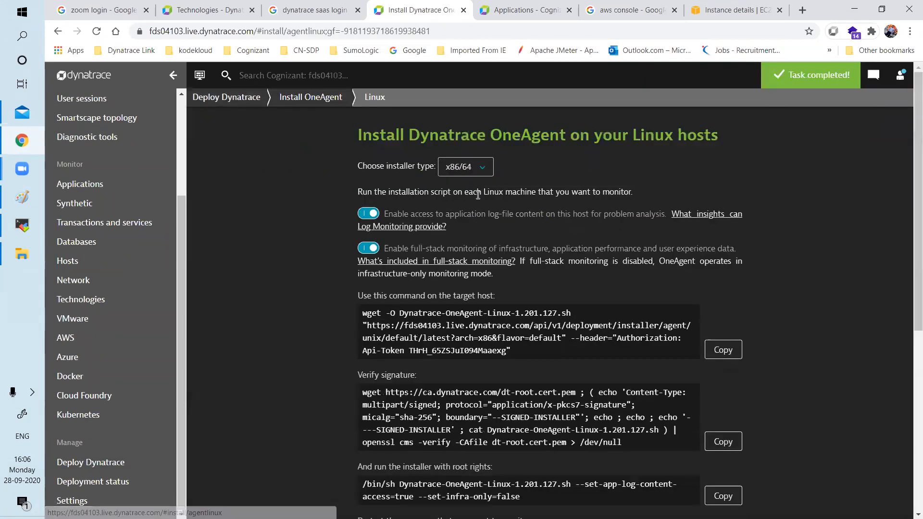
{"action": "left_click", "coordinate": [715, 350]}
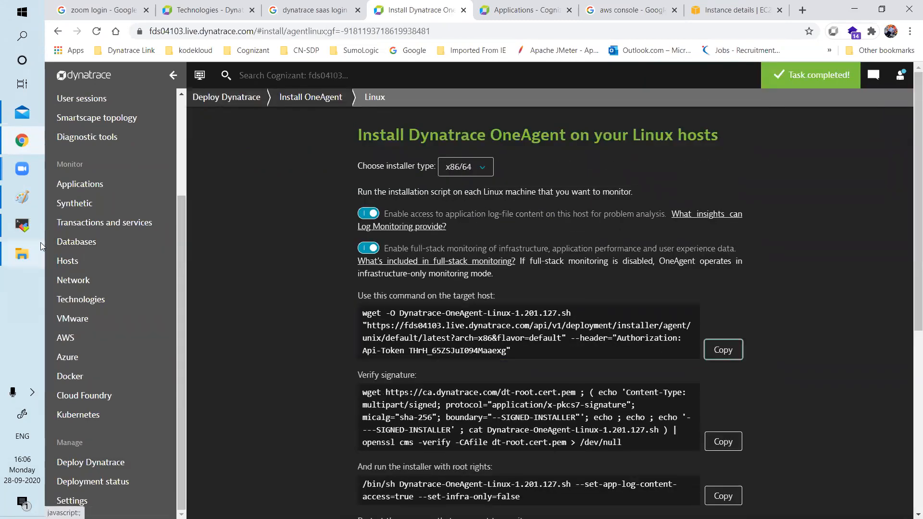
Step: In MobaXterm, approve the wget installation on the server and run the copied OneAgent download command with its API token
{"action": "left_click", "coordinate": [29, 229]}
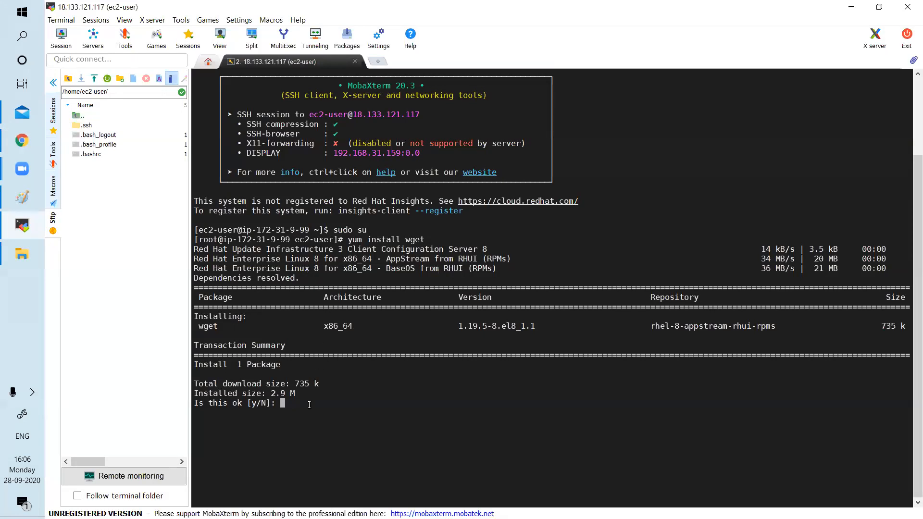
{"action": "key", "text": "Return"}
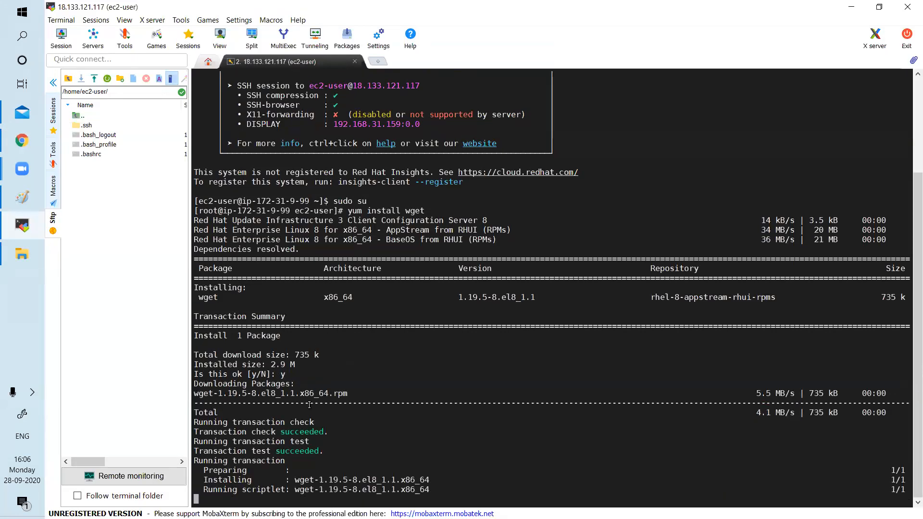
{"action": "right_click", "coordinate": [373, 498]}
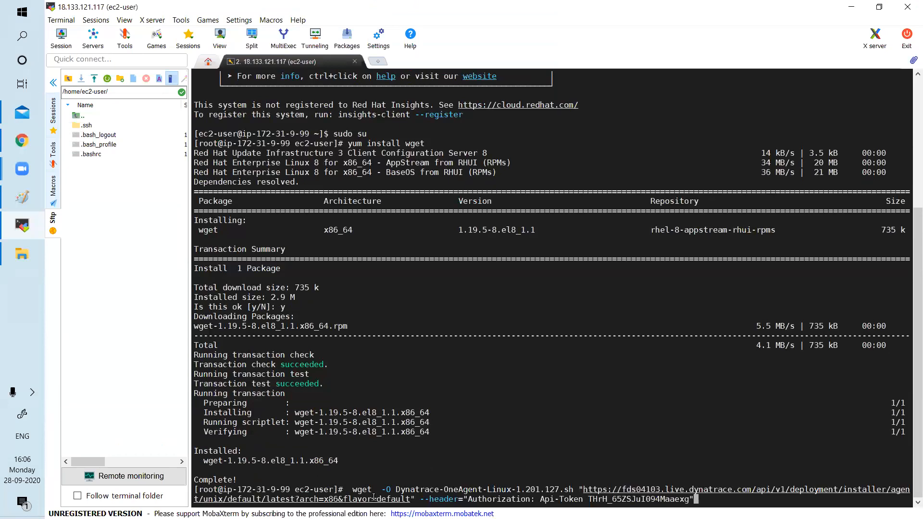
{"action": "key", "text": "Return"}
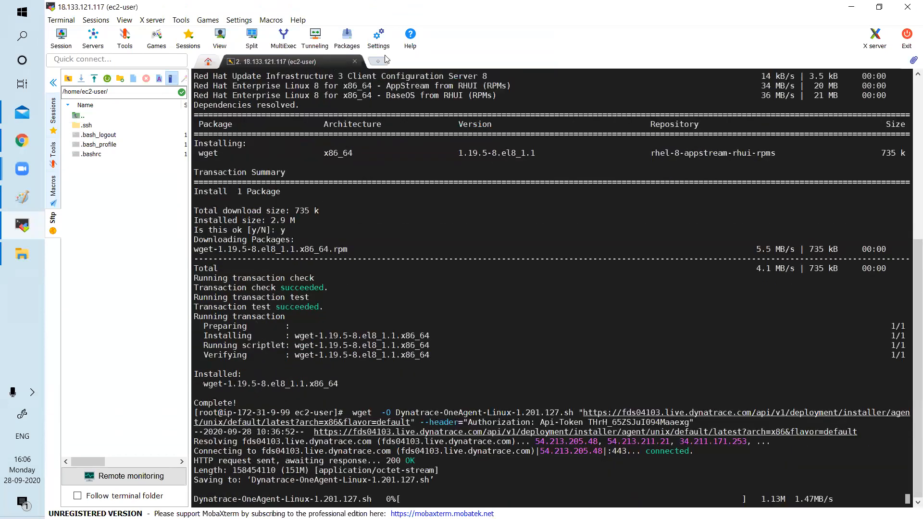
{"action": "left_click", "coordinate": [383, 61]}
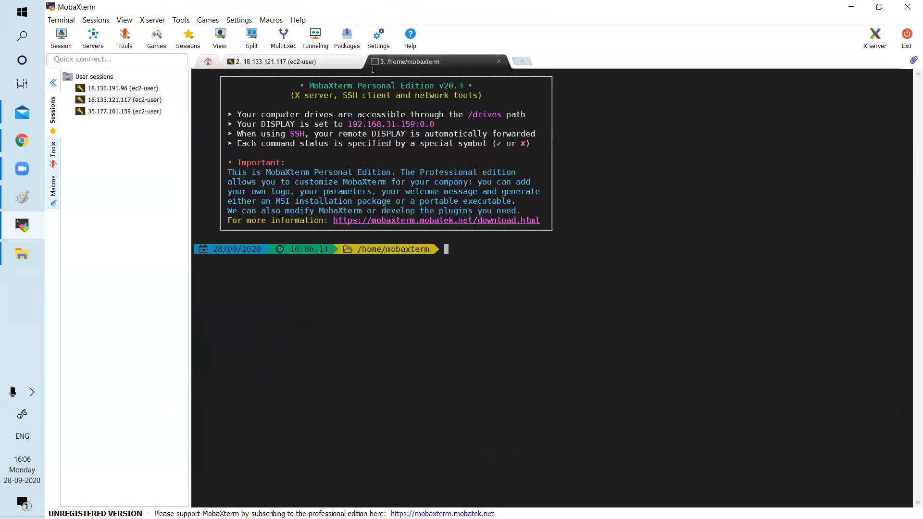
{"action": "left_click", "coordinate": [61, 37]}
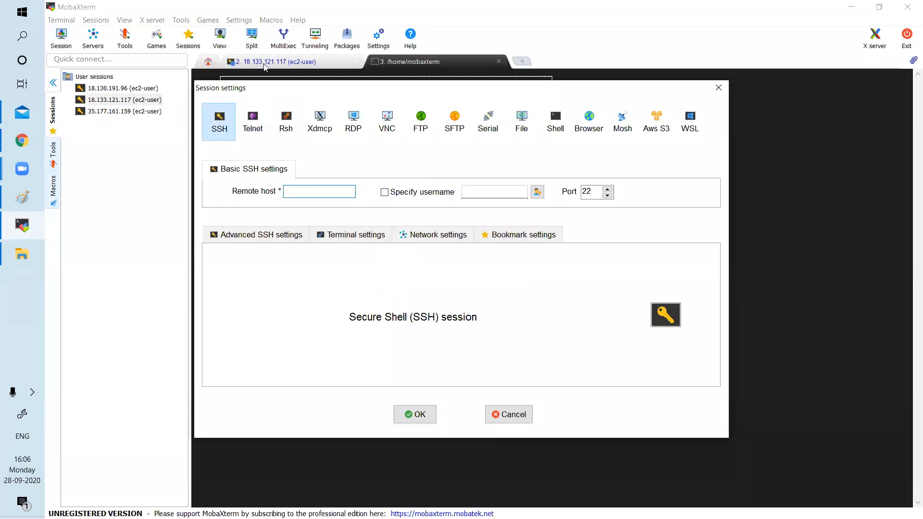
{"action": "left_click", "coordinate": [719, 88]}
{"action": "left_click", "coordinate": [305, 64]}
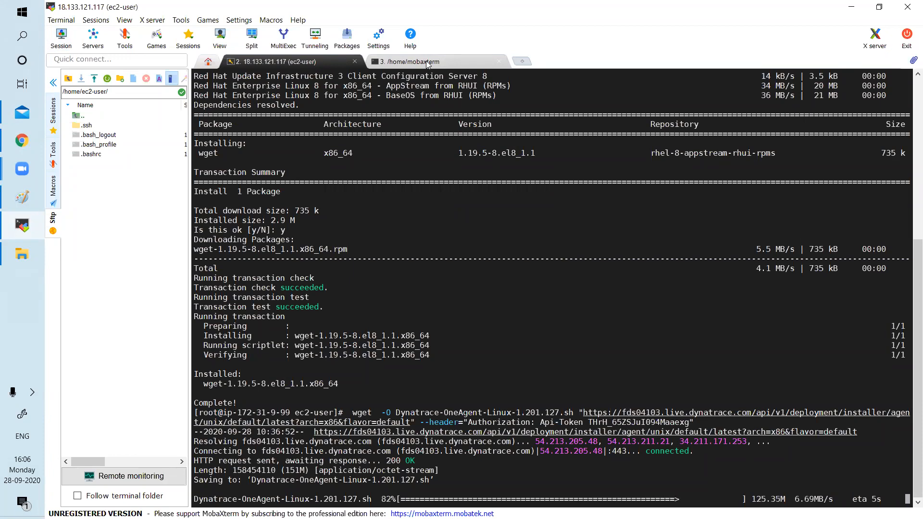
Step: Copy the OneAgent signature verification command from Dynatrace and run it on the server in MobaXterm
{"action": "mouse_move", "coordinate": [1, 116]}
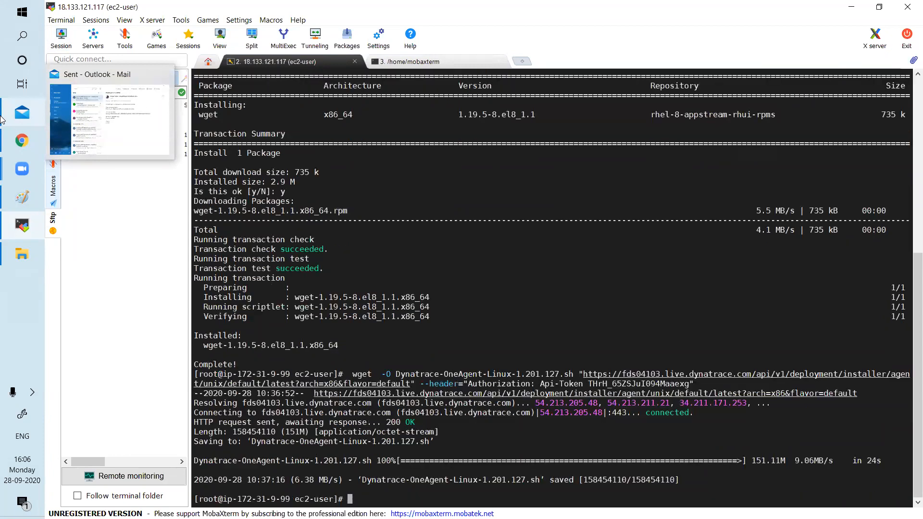
{"action": "left_click", "coordinate": [21, 140]}
{"action": "left_click", "coordinate": [723, 442]}
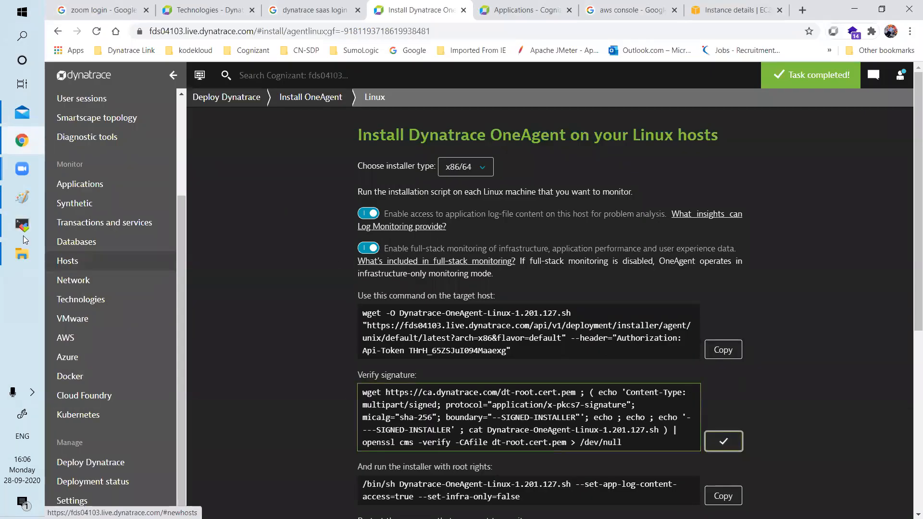
{"action": "left_click", "coordinate": [20, 222]}
{"action": "right_click", "coordinate": [354, 494]}
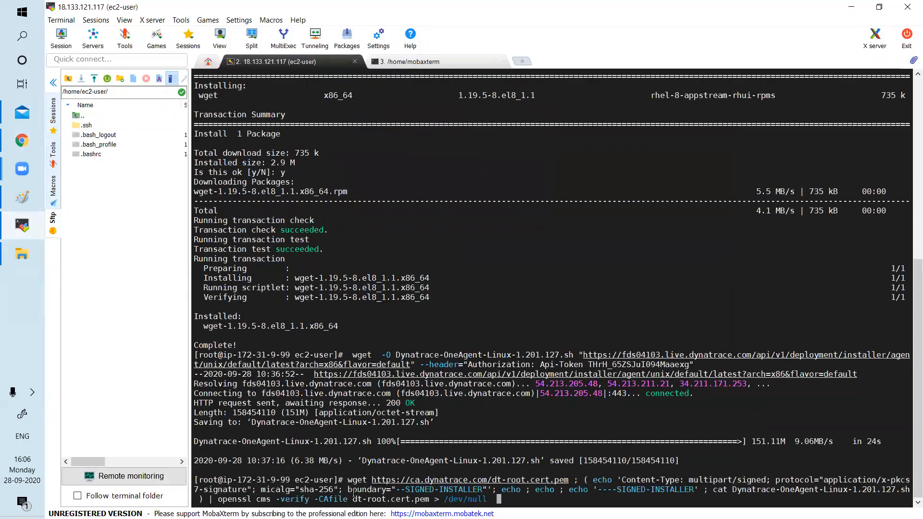
{"action": "key", "text": "BackSpace"}
{"action": "key", "text": "BackSpace"}
{"action": "key", "text": "Return"}
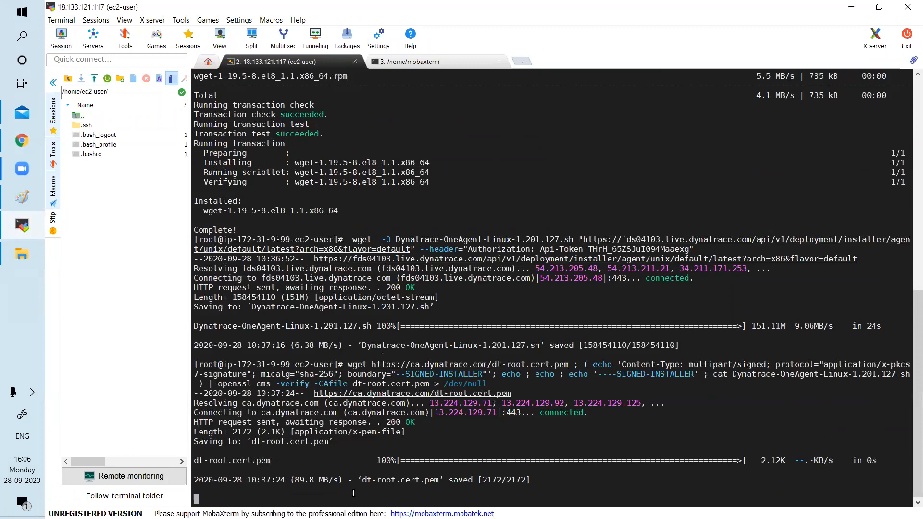
Step: Copy the OneAgent installer command from Dynatrace and run Dynatrace-OneAgent-Linux-1.201.127.sh on the server with app-log-content-access true and infra-only false
{"action": "left_click", "coordinate": [22, 140]}
{"action": "left_click", "coordinate": [724, 496]}
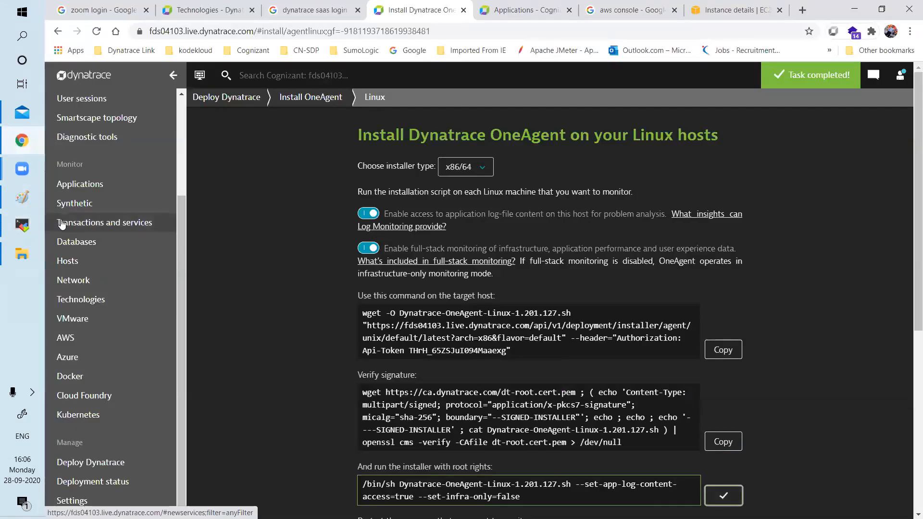
{"action": "left_click", "coordinate": [22, 225]}
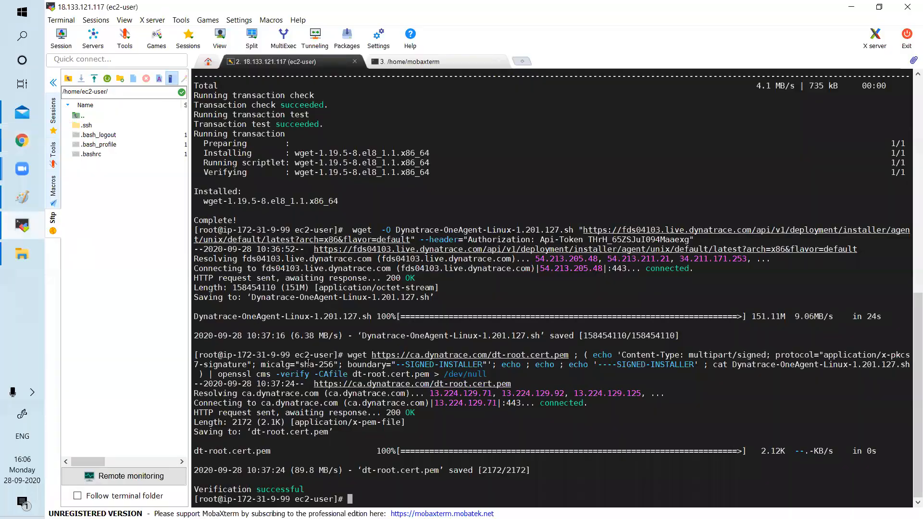
{"action": "right_click", "coordinate": [388, 499]}
{"action": "key", "text": "Return"}
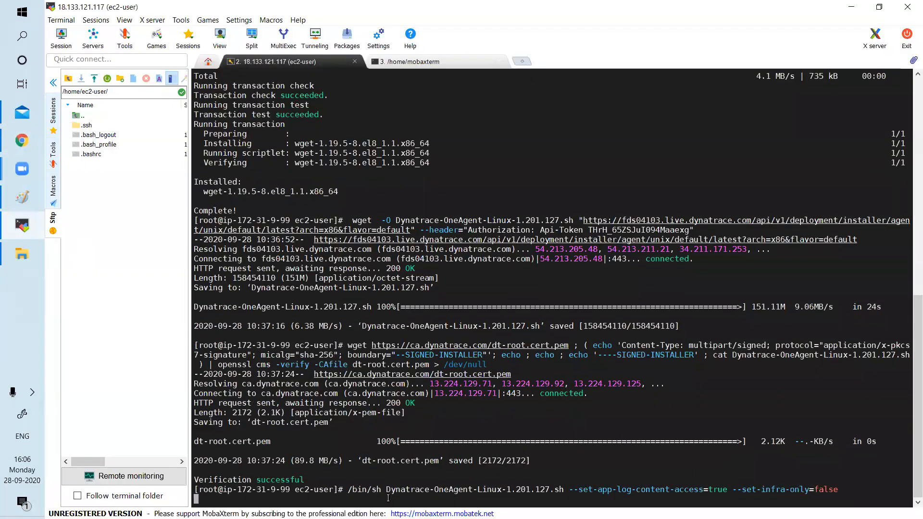
Step: Switch to the AWS console in Chrome, open instance s2 and copy its public IPv4 address
{"action": "left_click", "coordinate": [16, 142]}
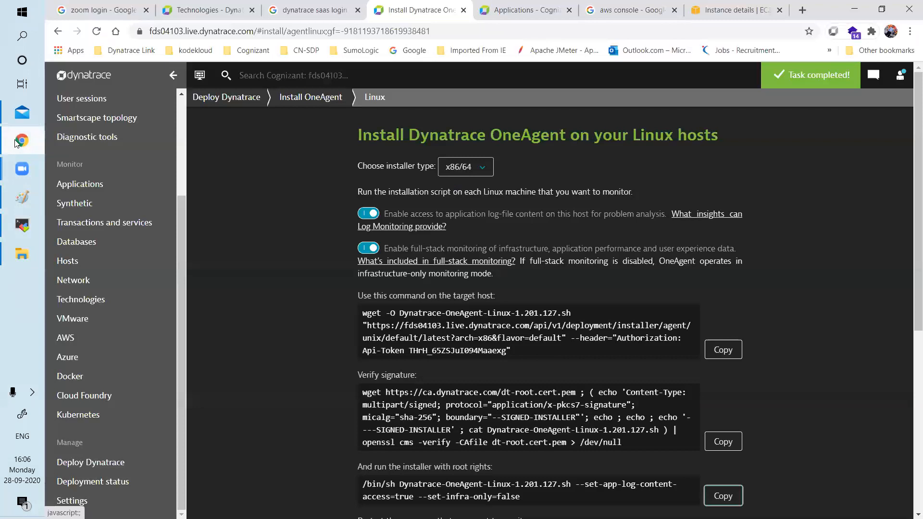
{"action": "left_click", "coordinate": [717, 4]}
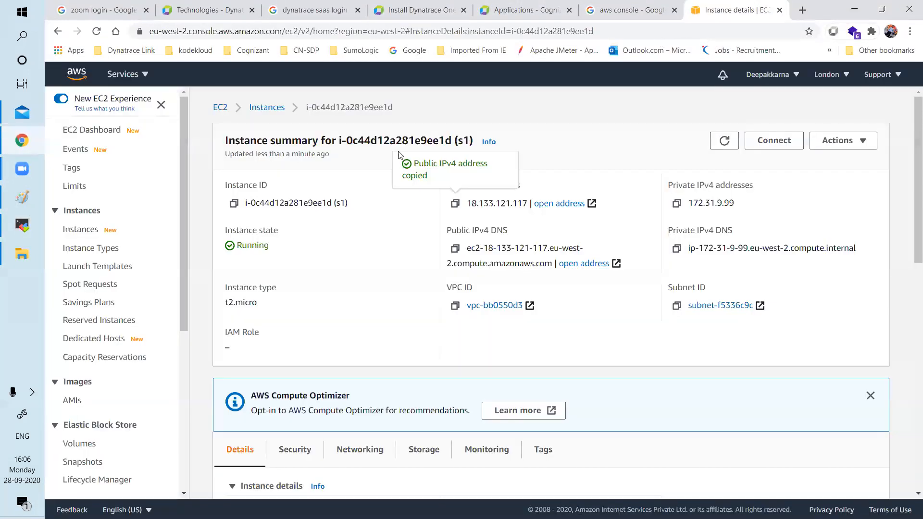
{"action": "left_click", "coordinate": [271, 107]}
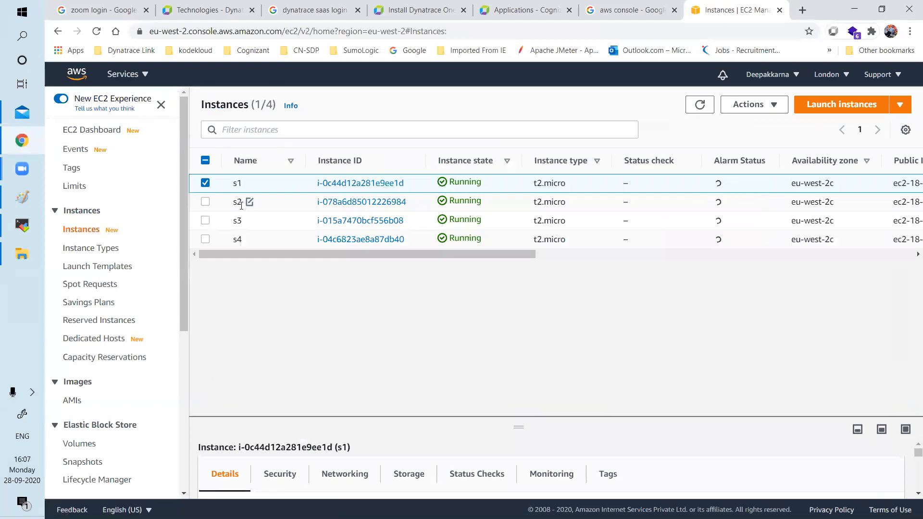
{"action": "left_click", "coordinate": [372, 202]}
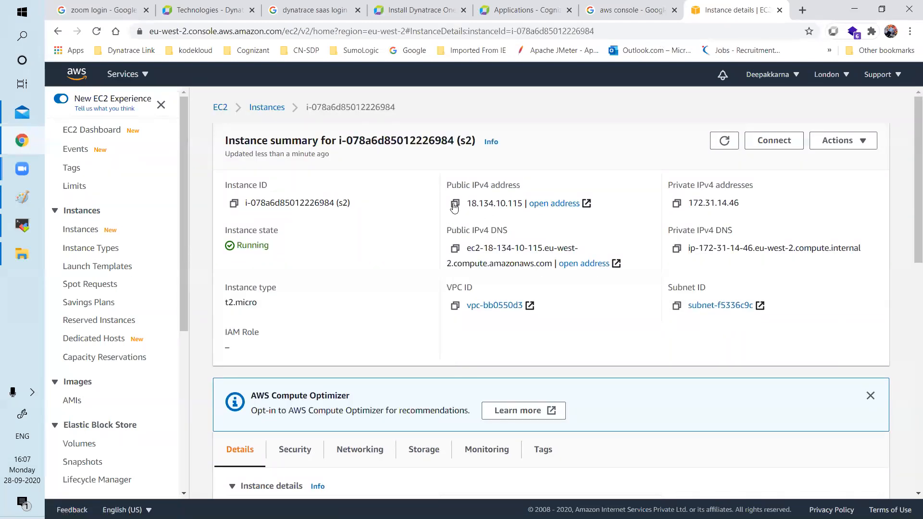
{"action": "left_click", "coordinate": [454, 204]}
Step: Set up a MobaXterm SSH session to remote host 18.134.10.115 with username ec2-user and show its advanced SSH settings
{"action": "key", "text": "alt+Tab"}
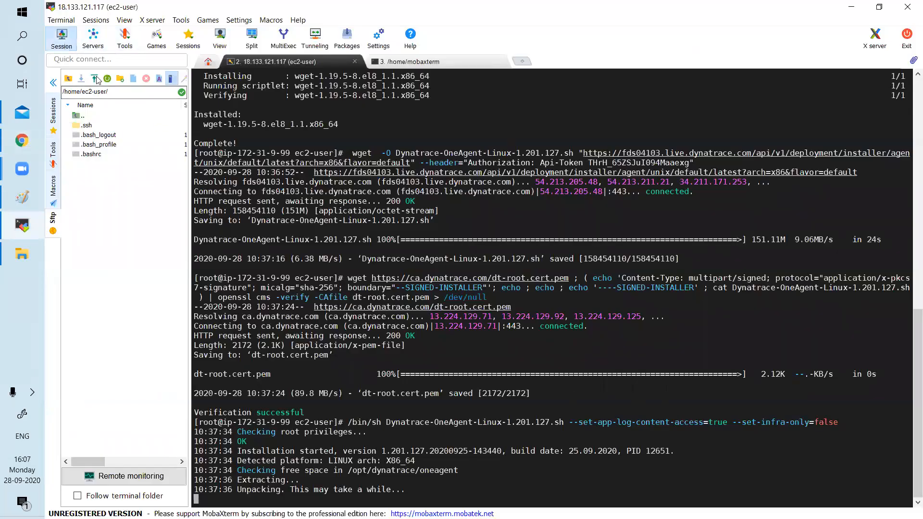
{"action": "left_click", "coordinate": [61, 38]}
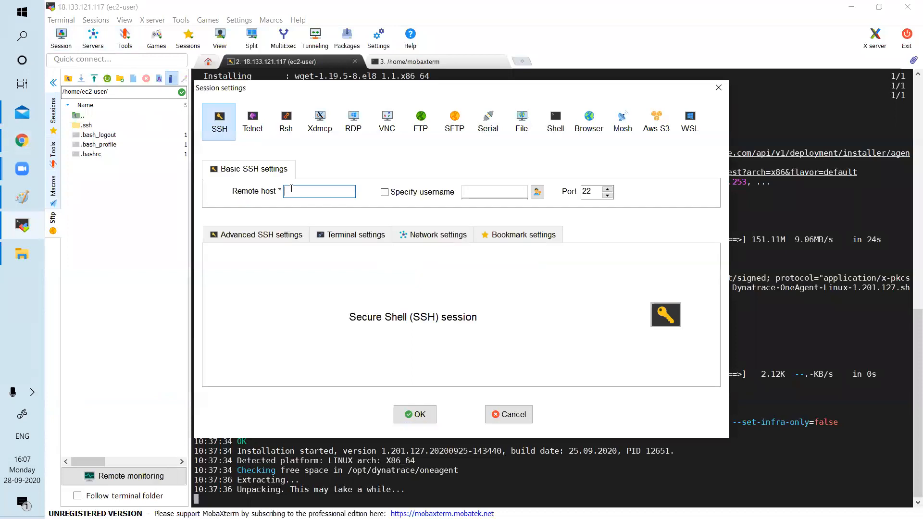
{"action": "key", "text": "ctrl+v"}
{"action": "left_click", "coordinate": [443, 194]}
{"action": "key", "text": "BackSpace"}
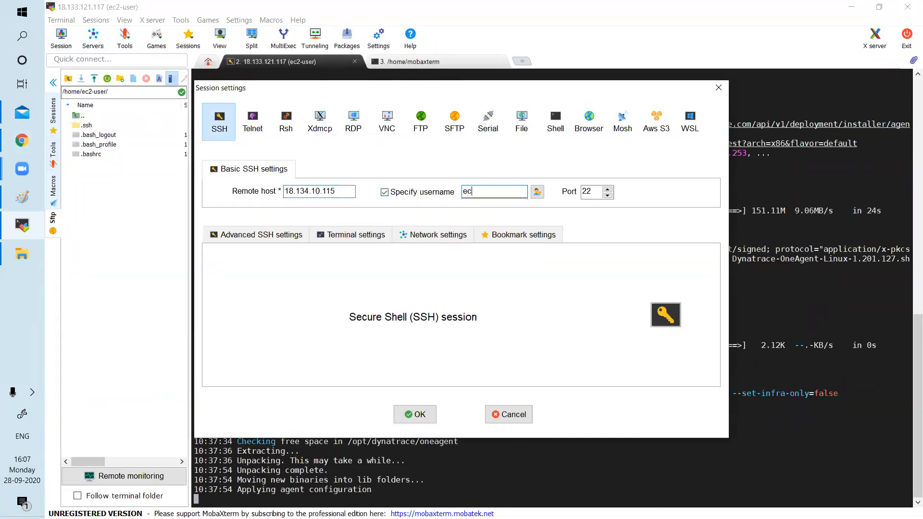
{"action": "type", "text": "ec2-us"}
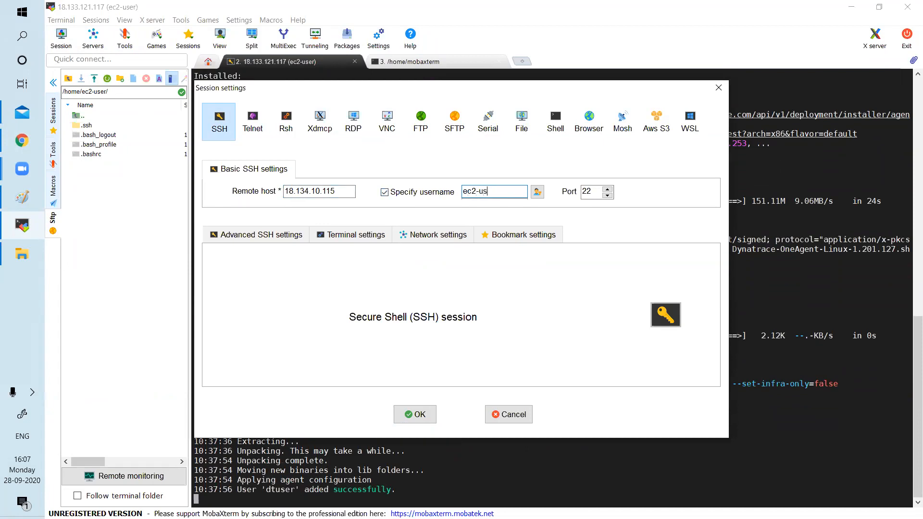
{"action": "type", "text": "er"}
{"action": "left_click", "coordinate": [269, 235]}
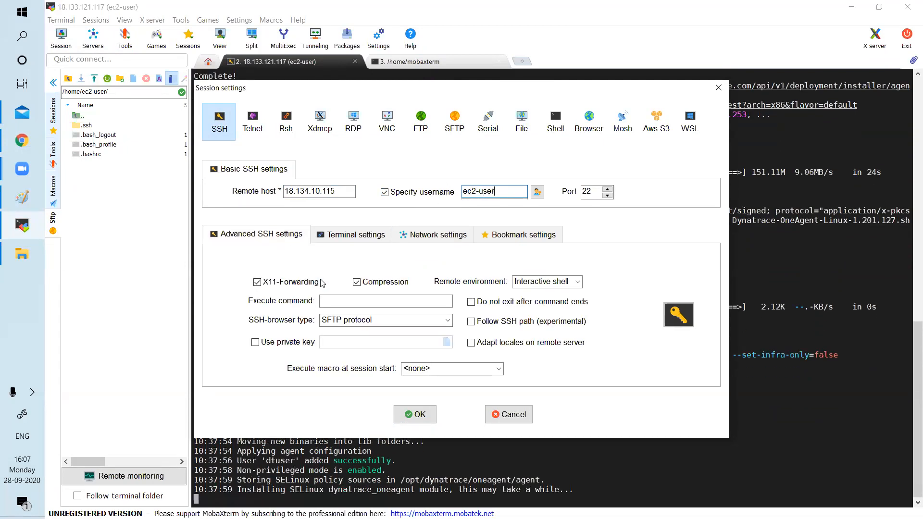
Step: Use dynatrcae.pem from Downloads as the private key and open the SSH session to 18.134.10.115
{"action": "left_click", "coordinate": [256, 342]}
{"action": "left_click", "coordinate": [447, 341]}
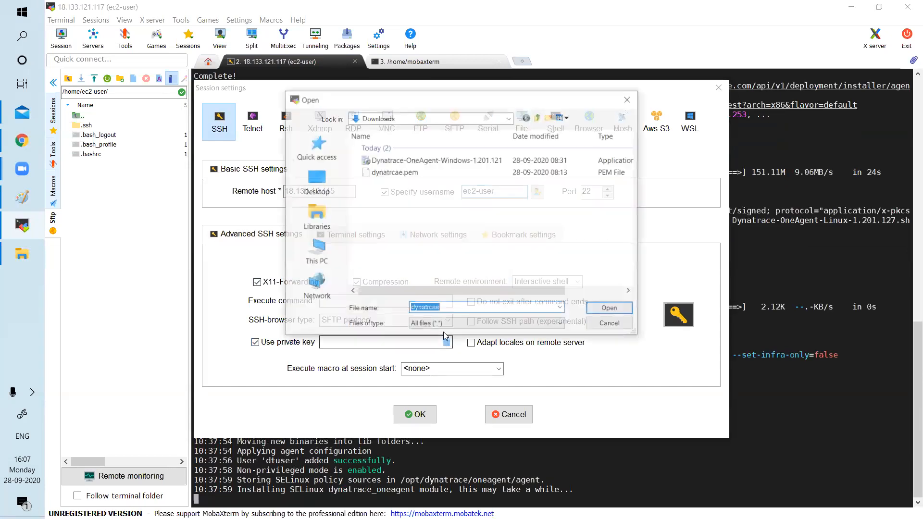
{"action": "left_click", "coordinate": [400, 173]}
{"action": "left_click", "coordinate": [611, 308]}
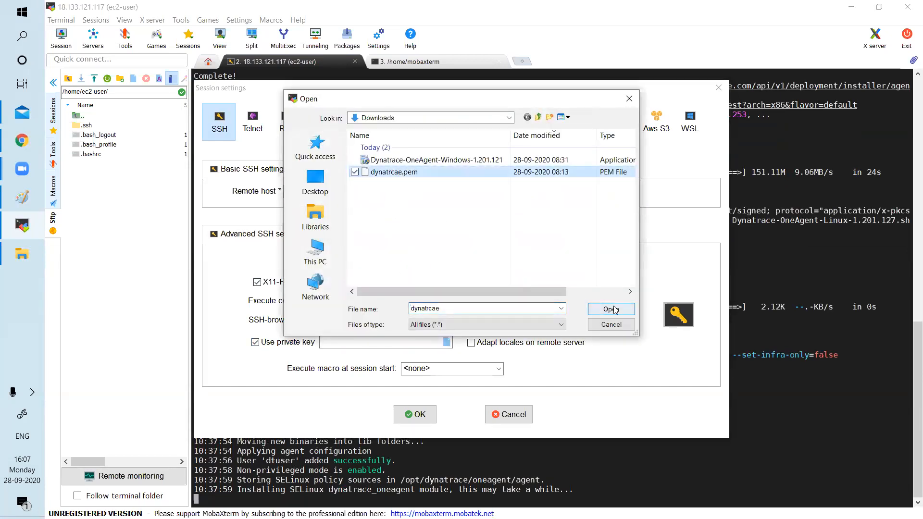
{"action": "left_click", "coordinate": [417, 414]}
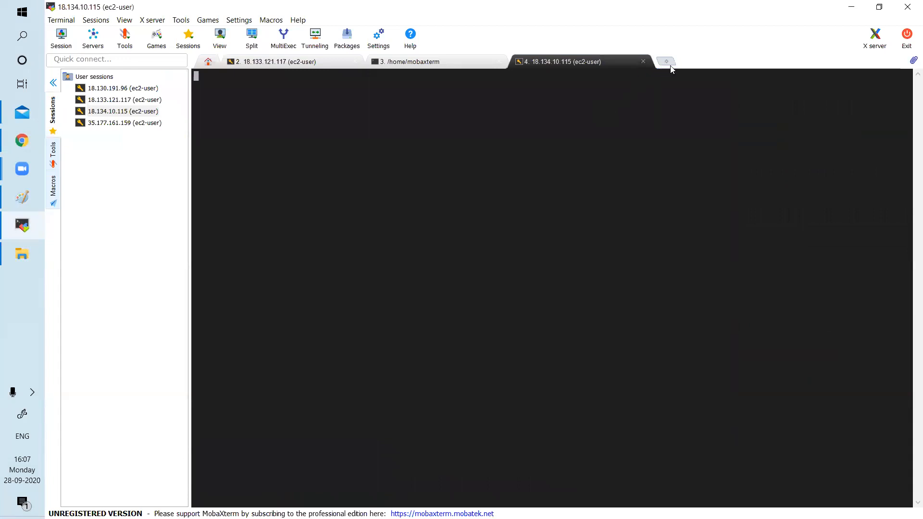
Step: Open another local terminal and start setting up a new SSH session
{"action": "left_click", "coordinate": [668, 62]}
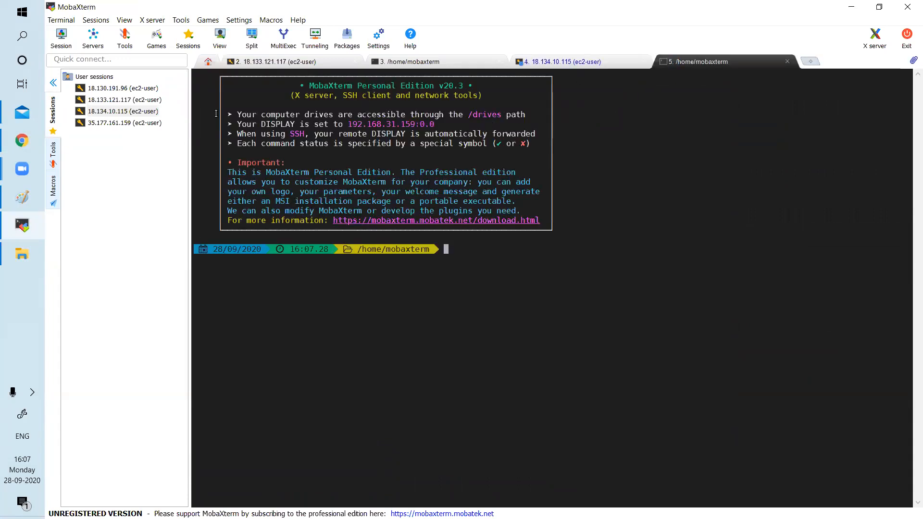
{"action": "left_click", "coordinate": [61, 37]}
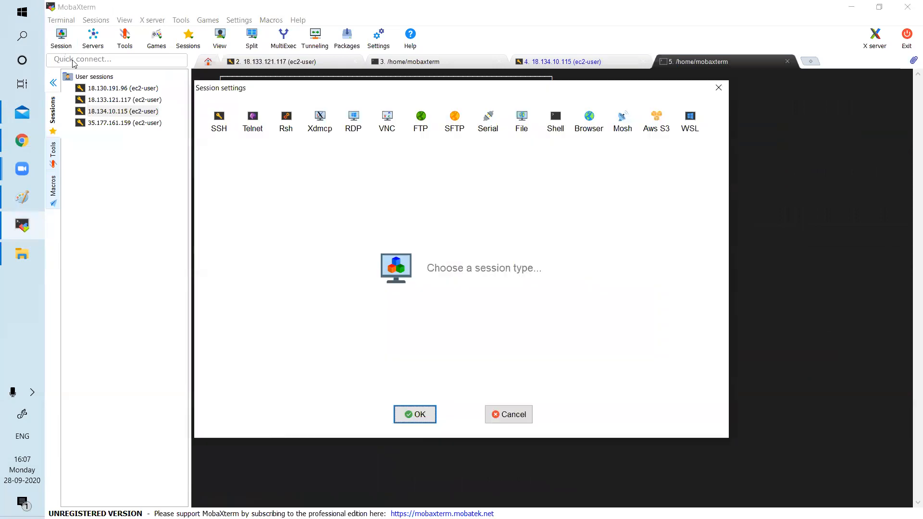
{"action": "left_click", "coordinate": [231, 126]}
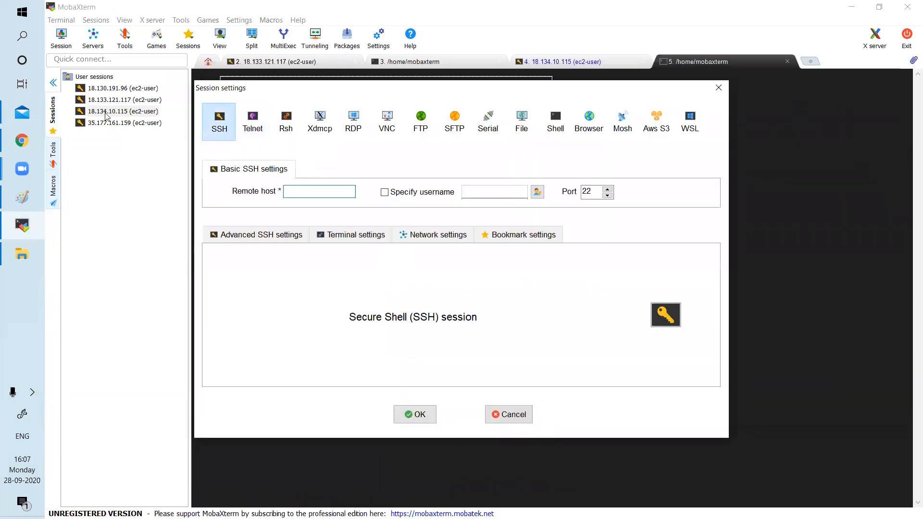
Step: Switch to the AWS console in Chrome, open instance s3 and copy its public IPv4 address
{"action": "left_click", "coordinate": [21, 140]}
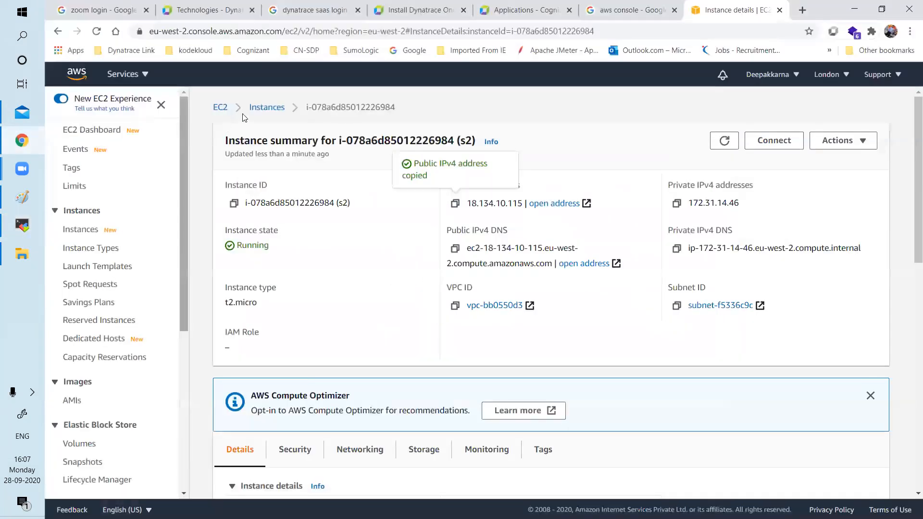
{"action": "left_click", "coordinate": [265, 107]}
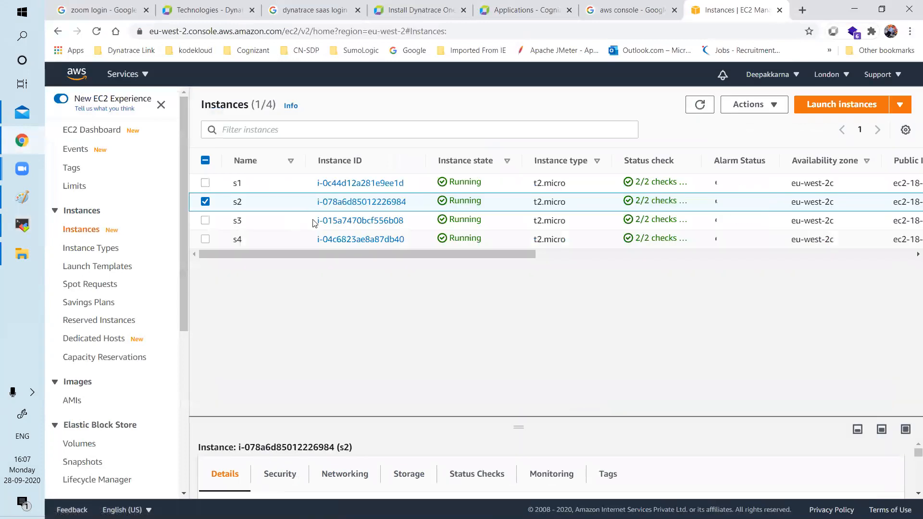
{"action": "left_click", "coordinate": [355, 220]}
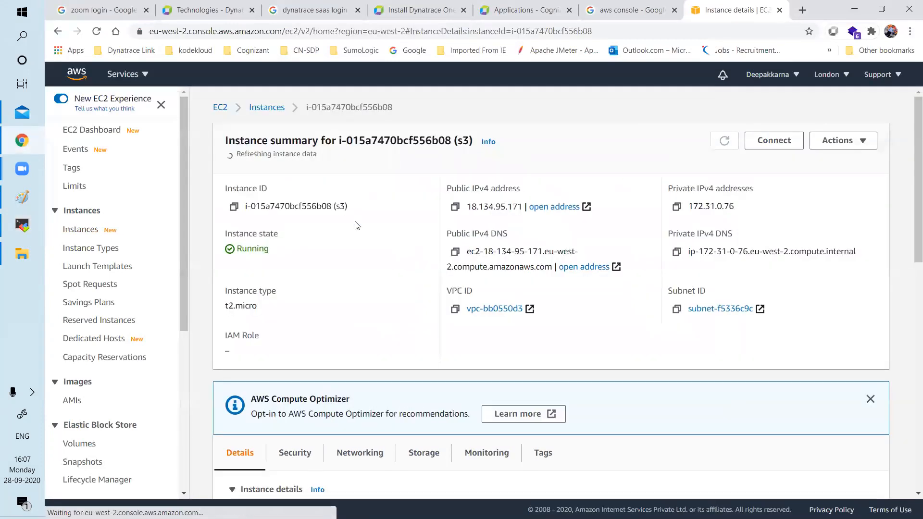
{"action": "left_click", "coordinate": [464, 205]}
Step: Switch back to MobaXterm and set the new session's remote host to 18.134.95.171 with username ec2-user
{"action": "left_click", "coordinate": [22, 225]}
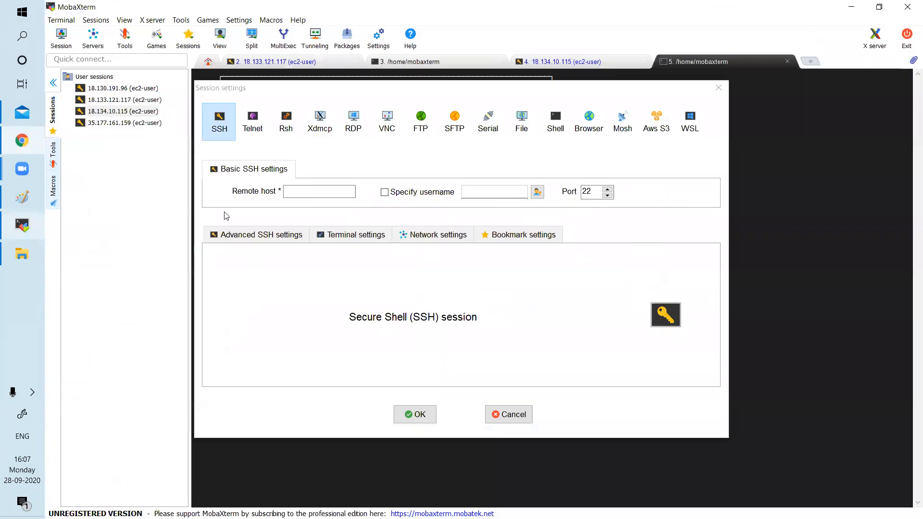
{"action": "left_click", "coordinate": [330, 194]}
{"action": "key", "text": "ctrl+v"}
{"action": "left_click", "coordinate": [464, 193]}
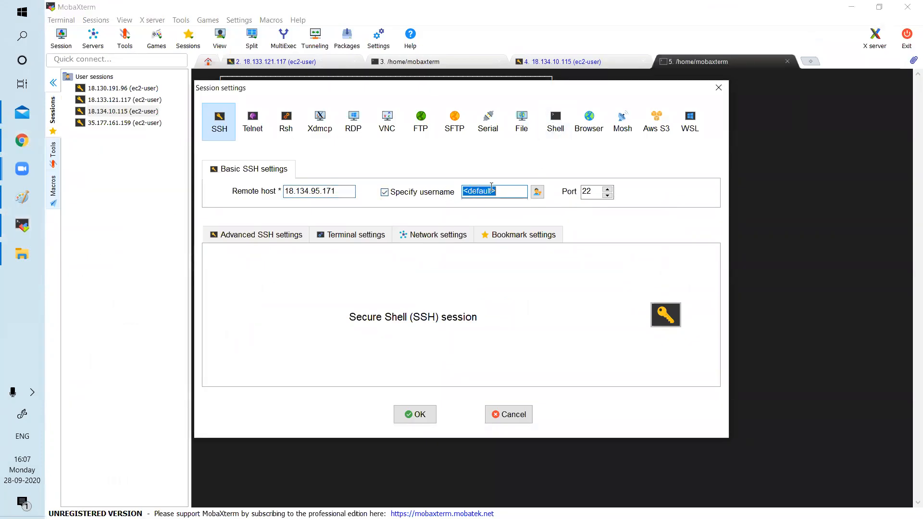
{"action": "type", "text": "e"}
Step: Set dynatrcae.pem from Downloads as the private key in the advanced SSH settings and open the session to 18.134.95.171
{"action": "left_click", "coordinate": [285, 237]}
{"action": "left_click", "coordinate": [255, 342]}
{"action": "left_click", "coordinate": [446, 342]}
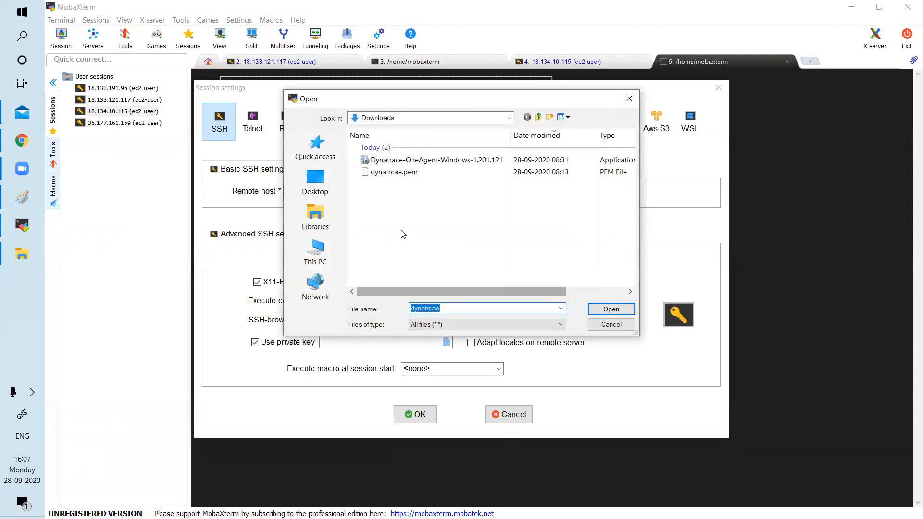
{"action": "left_click", "coordinate": [404, 173]}
{"action": "left_click", "coordinate": [608, 309]}
{"action": "left_click", "coordinate": [415, 415]}
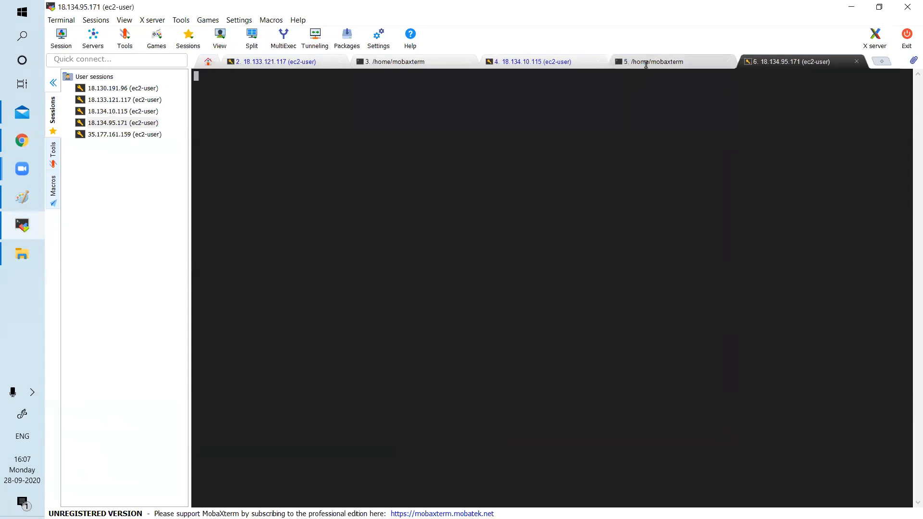
Step: In the 18.134.10.115 session, switch to root with sudo su and run yum install wget
{"action": "left_click", "coordinate": [542, 62]}
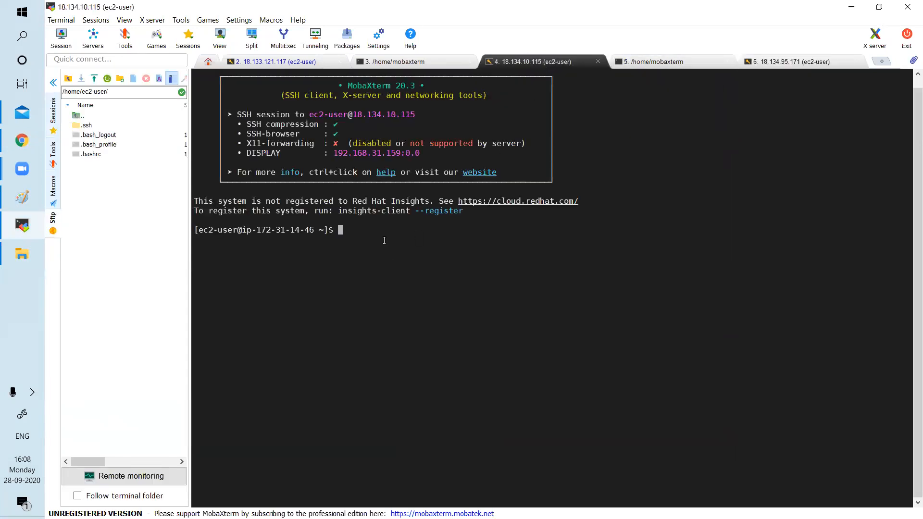
{"action": "type", "text": "sudos"}
{"action": "key", "text": "BackSpace"}
{"action": "key", "text": "BackSpace"}
{"action": "type", "text": "o su"}
{"action": "key", "text": "Return"}
{"action": "type", "text": "yum"}
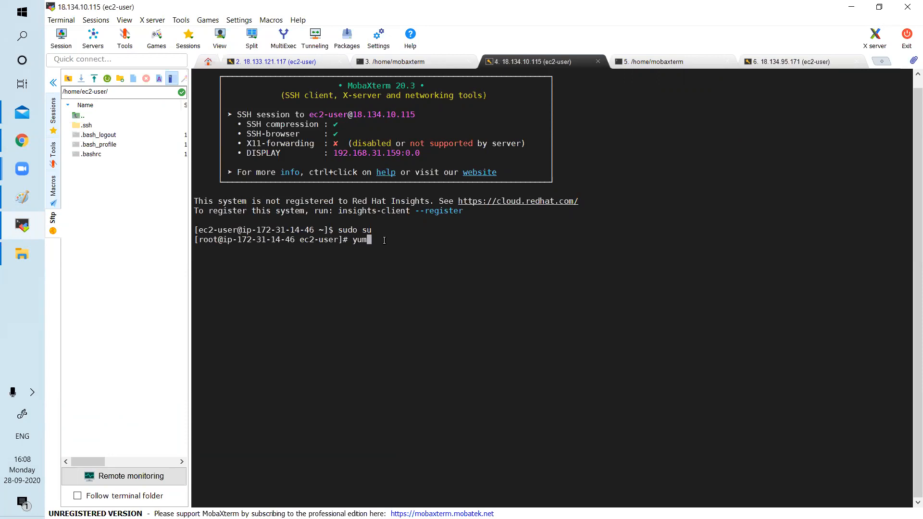
{"action": "type", "text": " install wget"}
{"action": "key", "text": "Return"}
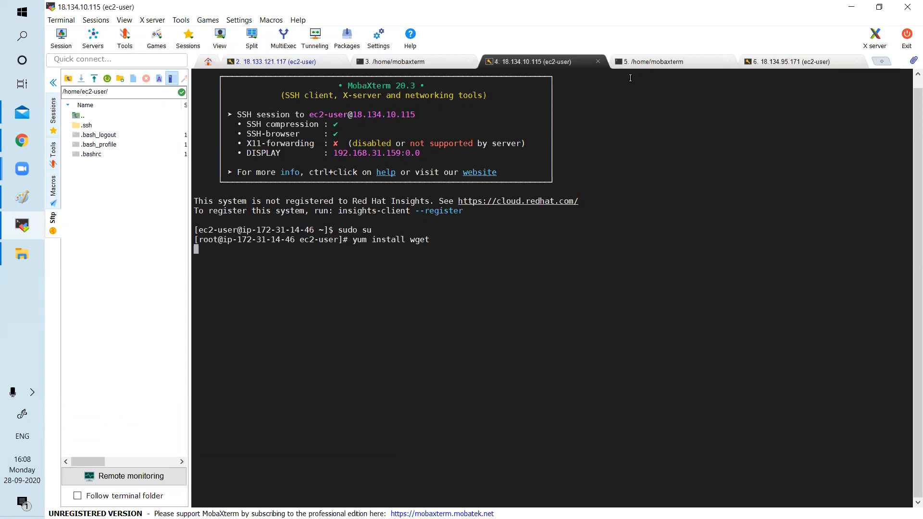
Step: In the 18.134.95.171 session, switch to root with sudo su and run yum install wget
{"action": "left_click", "coordinate": [776, 60]}
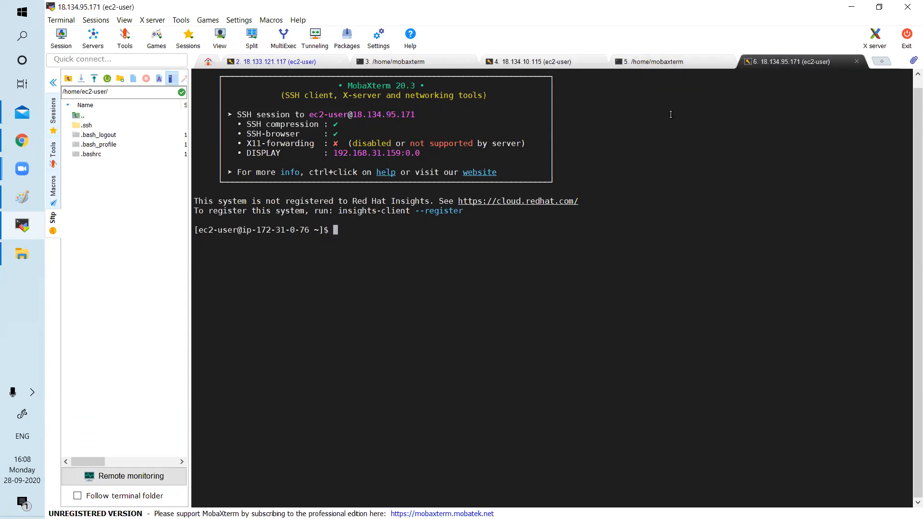
{"action": "type", "text": "sudo su"}
{"action": "key", "text": "Return"}
{"action": "type", "text": "yum install wget"}
{"action": "key", "text": "Return"}
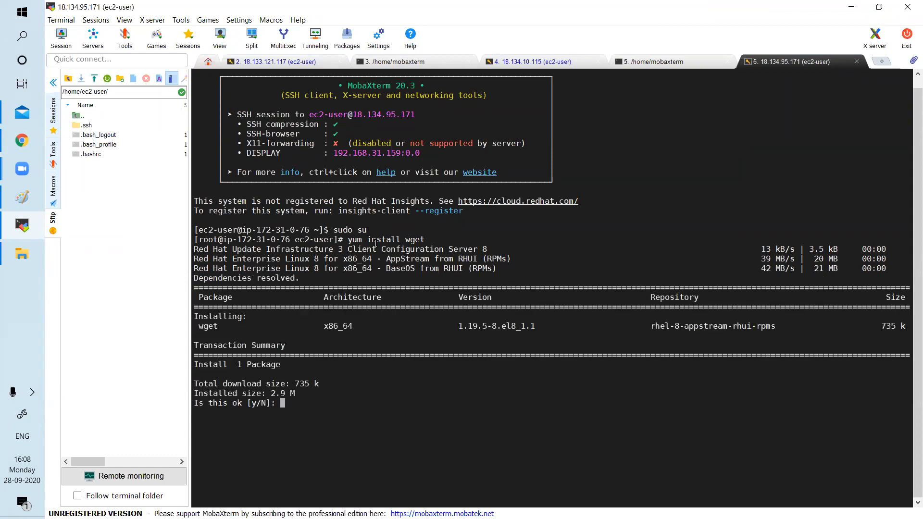
Step: Confirm the wget package installation on servers 18.134.95.171 and 18.134.10.115
{"action": "key", "text": "Return"}
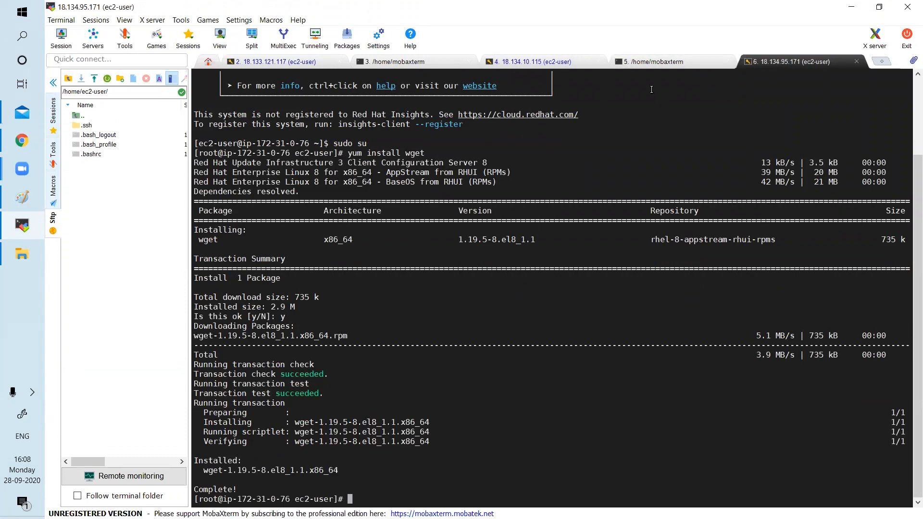
{"action": "left_click", "coordinate": [561, 62]}
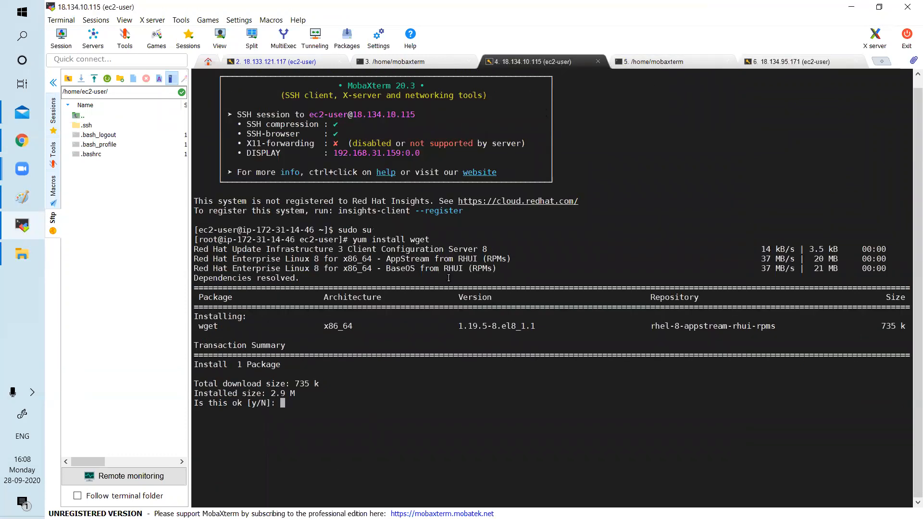
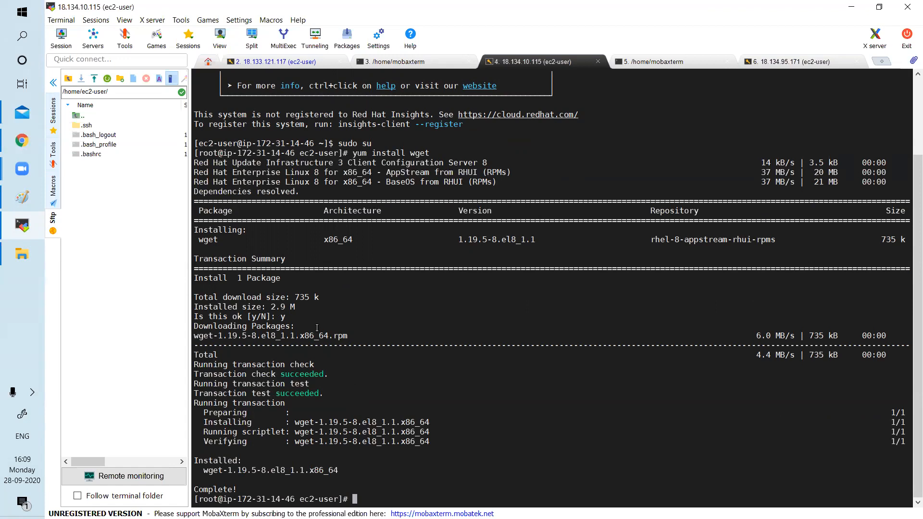
Step: Copy the OneAgent download command from the Dynatrace install page in Chrome and run it, with its API token, on 18.134.95.171 in MobaXterm
{"action": "left_click", "coordinate": [780, 62]}
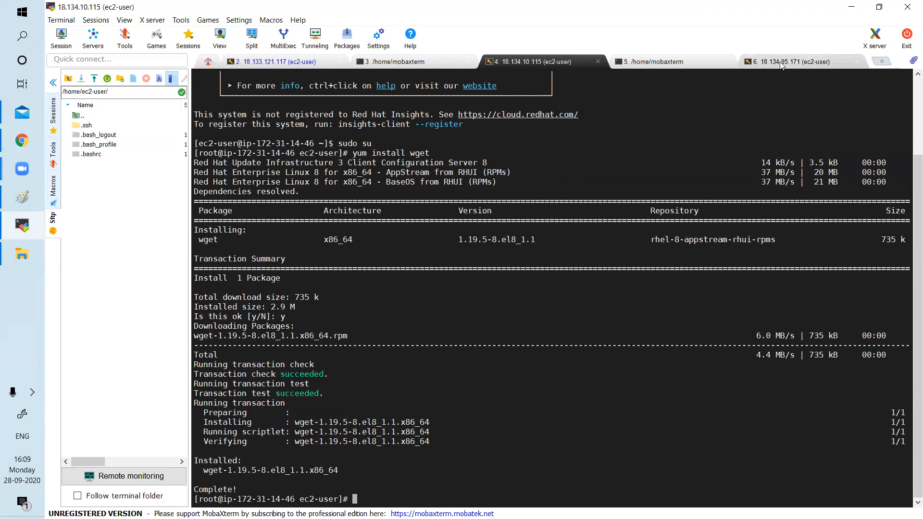
{"action": "left_click", "coordinate": [22, 140]}
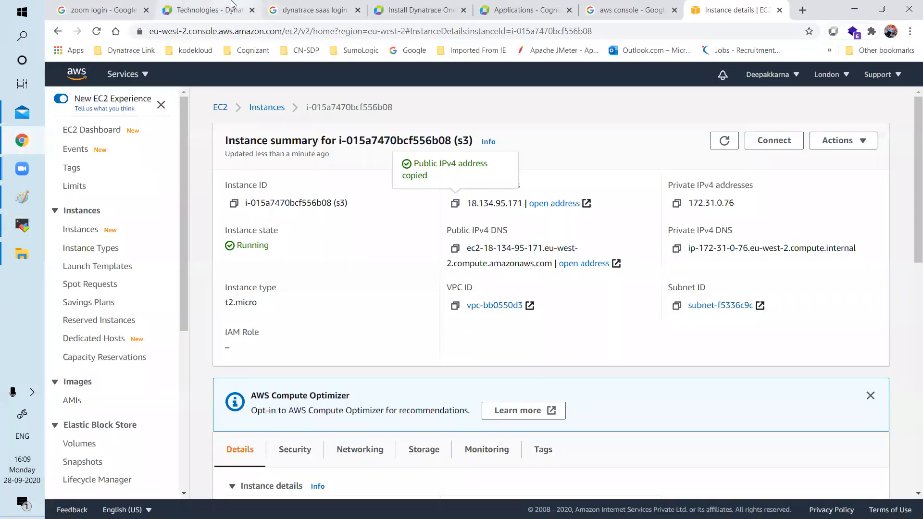
{"action": "left_click", "coordinate": [418, 10]}
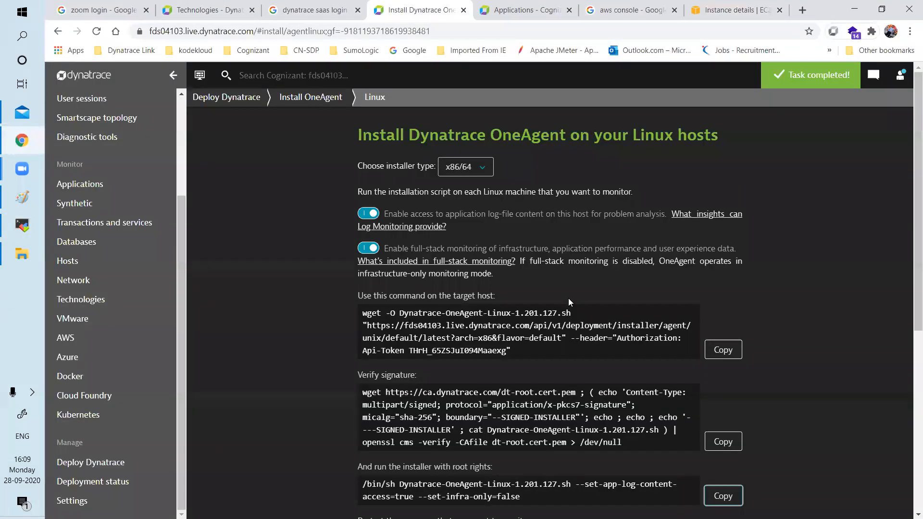
{"action": "left_click", "coordinate": [710, 344]}
{"action": "mouse_move", "coordinate": [15, 171]}
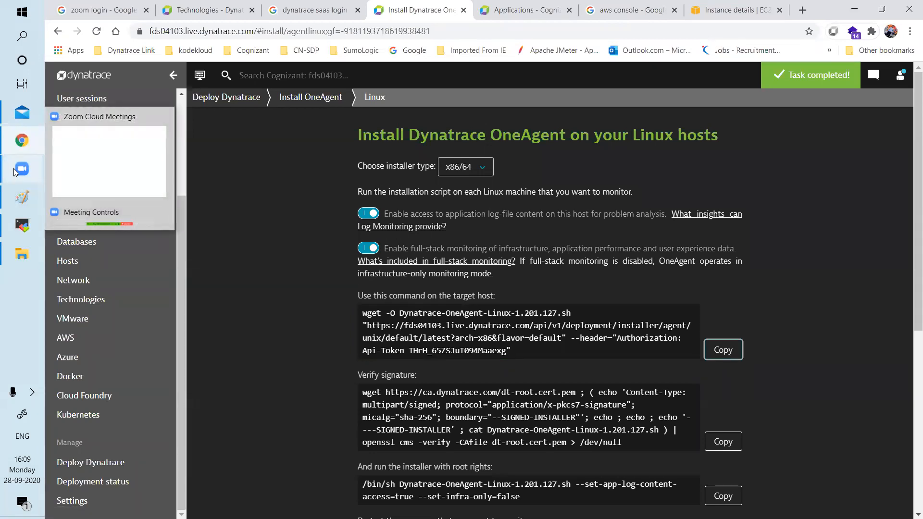
{"action": "mouse_move", "coordinate": [20, 146]}
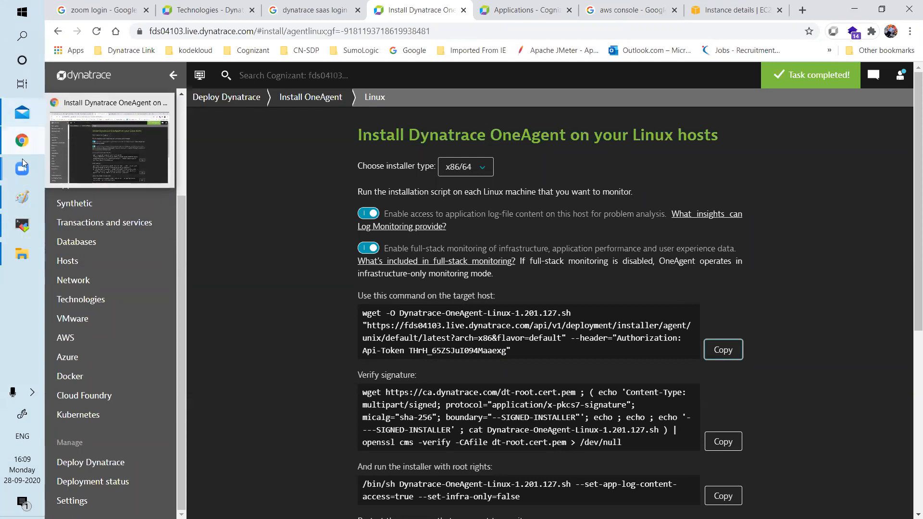
{"action": "left_click", "coordinate": [22, 225]}
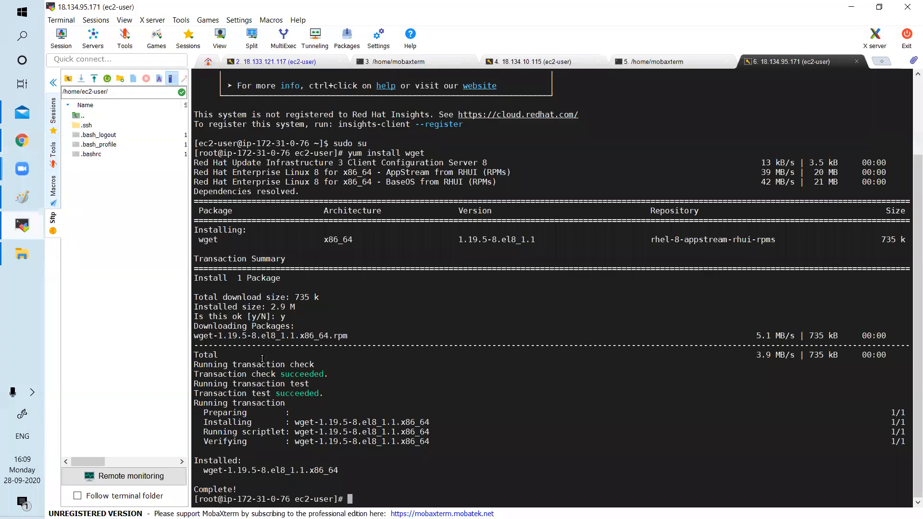
{"action": "right_click", "coordinate": [354, 496]}
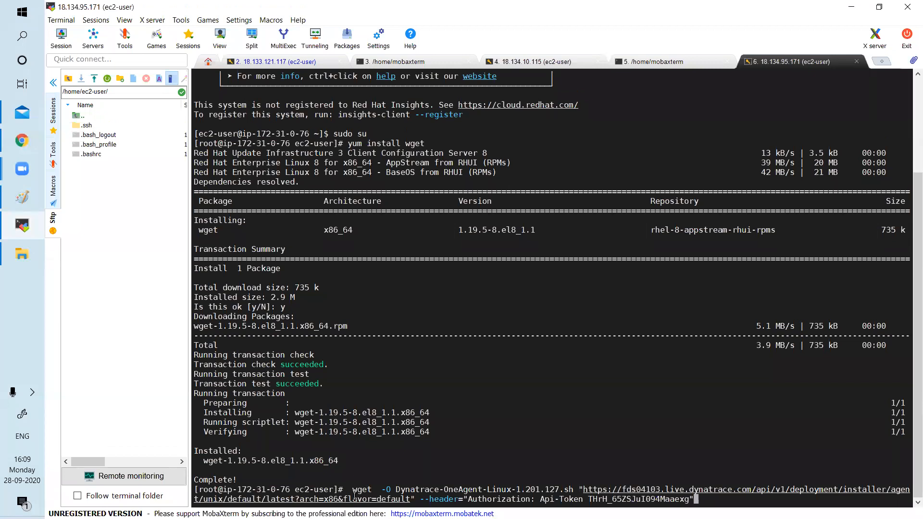
{"action": "key", "text": "Return"}
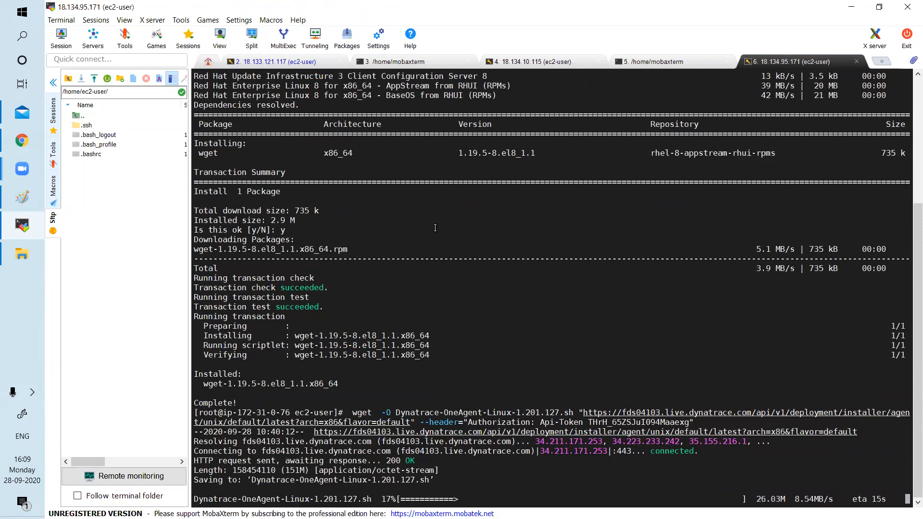
Step: Run the copied OneAgent download command, including its API token, on server 18.134.10.115
{"action": "left_click", "coordinate": [534, 62]}
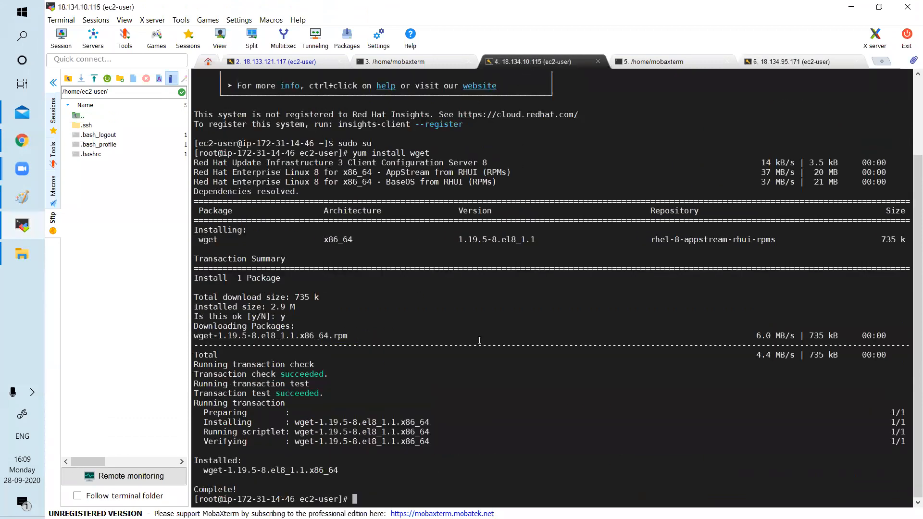
{"action": "right_click", "coordinate": [379, 498]}
{"action": "key", "text": "BackSpace"}
{"action": "key", "text": "Return"}
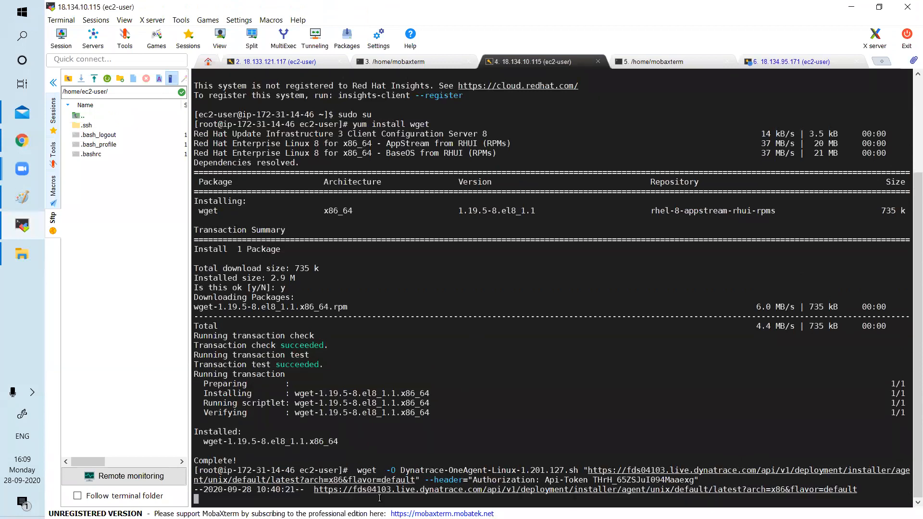
Step: Copy the signature verification command from the Dynatrace install page in Chrome and run it on 18.134.10.115 in MobaXterm
{"action": "left_click", "coordinate": [22, 141]}
{"action": "left_click", "coordinate": [730, 452]}
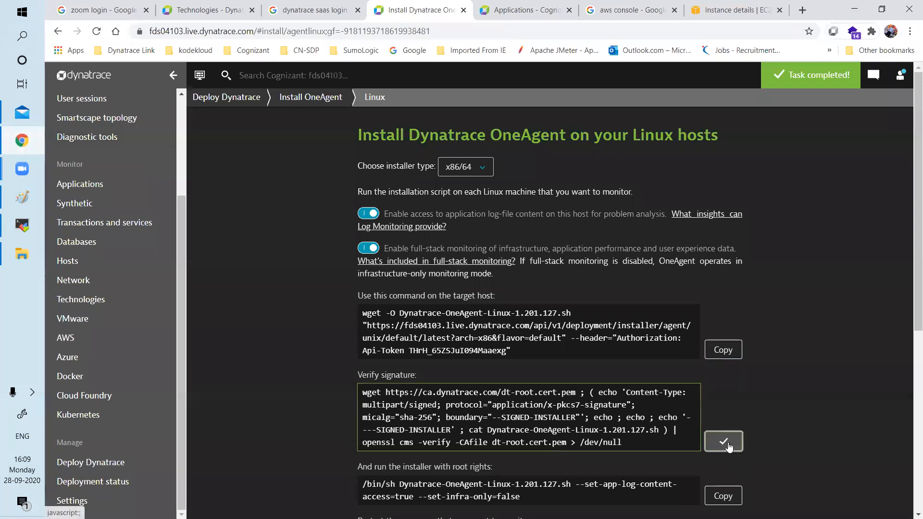
{"action": "left_click", "coordinate": [35, 234]}
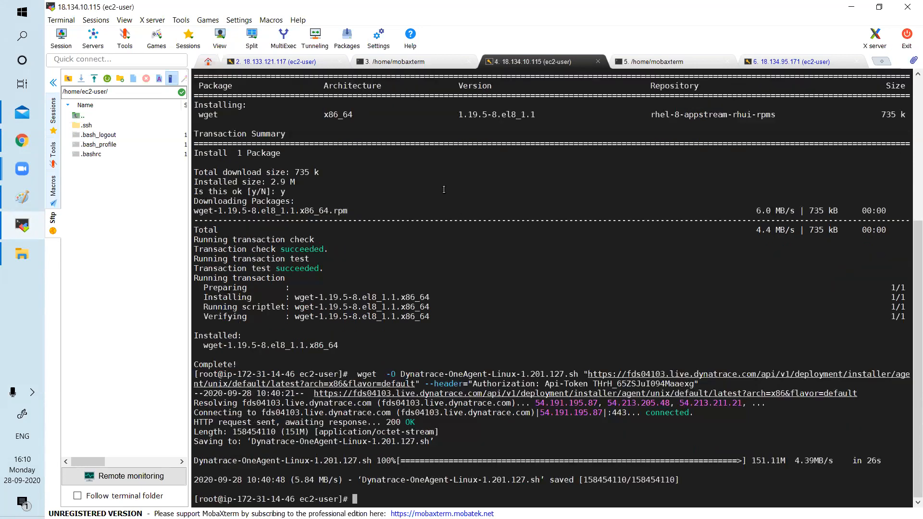
{"action": "right_click", "coordinate": [371, 499]}
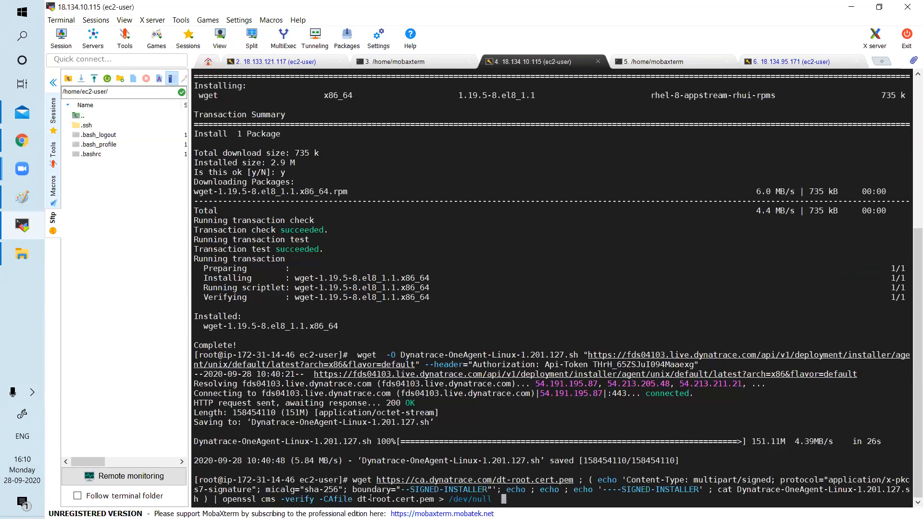
{"action": "key", "text": "BackSpace"}
{"action": "key", "text": "BackSpace"}
{"action": "key", "text": "Return"}
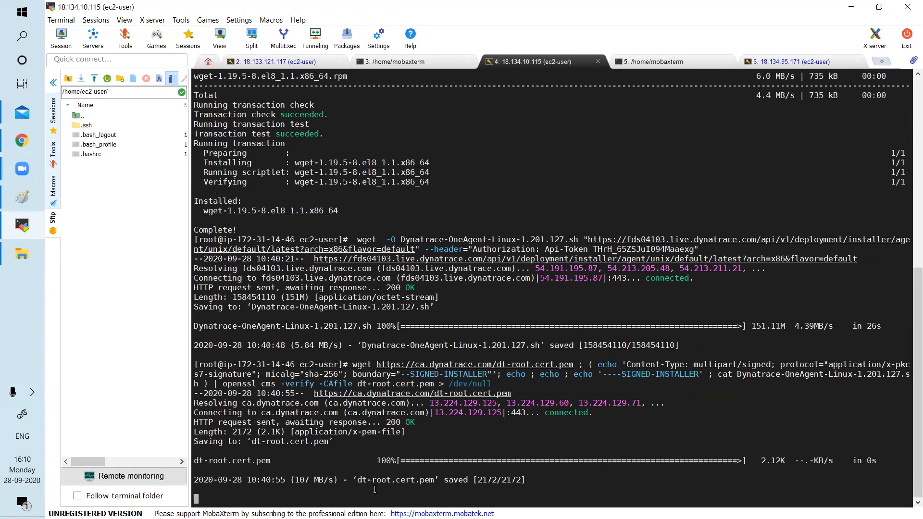
Step: Run the copied signature verification command for Dynatrace-OneAgent-Linux-1.201.127.sh on server 18.134.95.171
{"action": "left_click", "coordinate": [776, 61]}
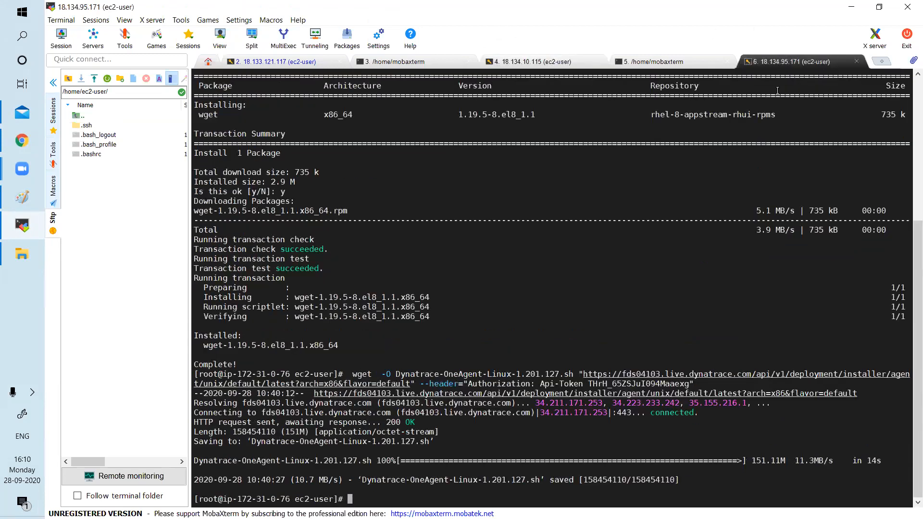
{"action": "right_click", "coordinate": [438, 498]}
{"action": "key", "text": "Return"}
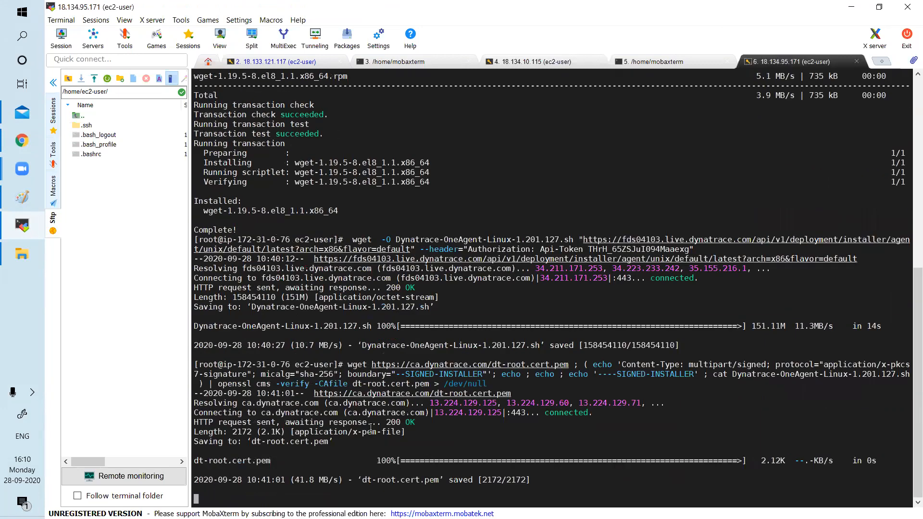
Step: Copy the root-rights installer command from Dynatrace in Chrome and run it on 18.134.95.171 in MobaXterm, with app-log-content-access true and infra-only false
{"action": "left_click", "coordinate": [22, 140]}
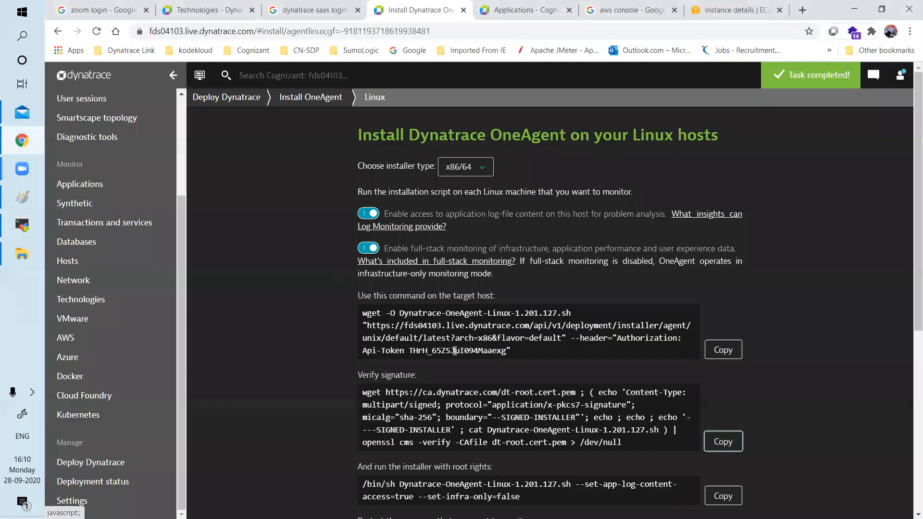
{"action": "left_click", "coordinate": [724, 496]}
{"action": "left_click", "coordinate": [24, 232]}
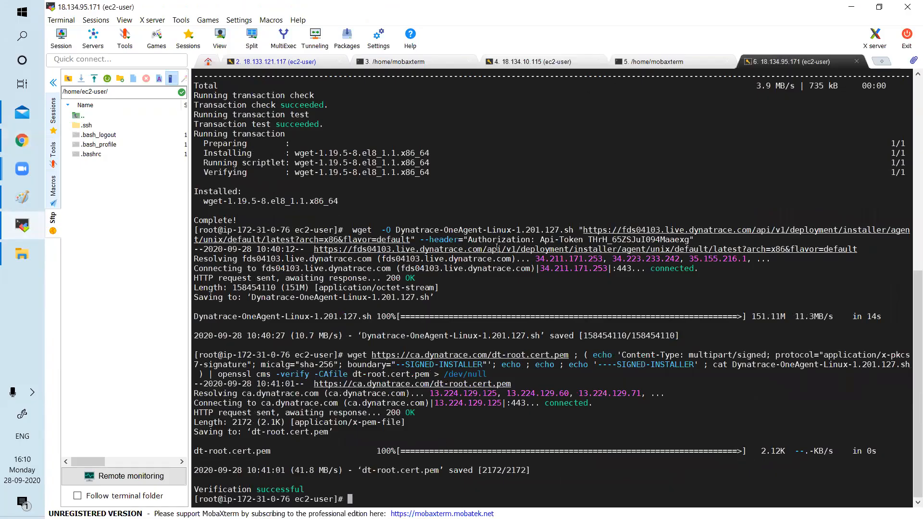
{"action": "right_click", "coordinate": [430, 497]}
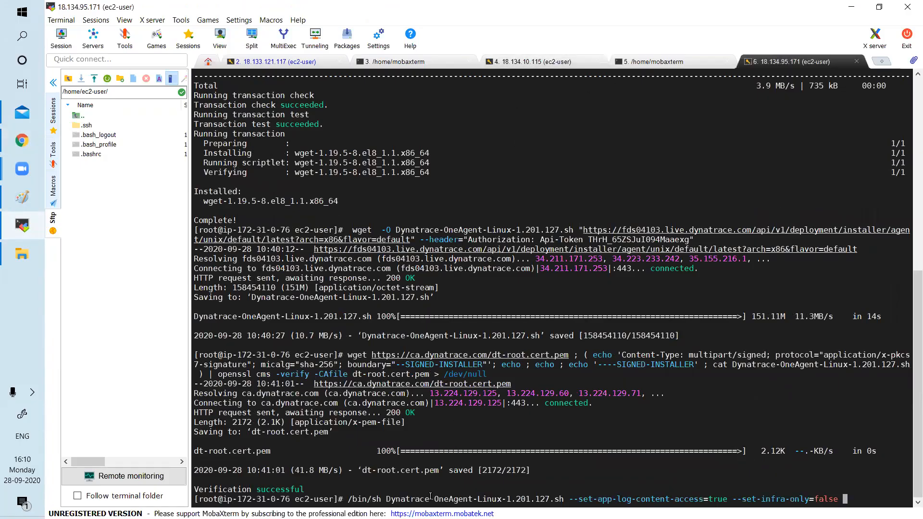
{"action": "key", "text": "BackSpace"}
{"action": "key", "text": "Return"}
Step: Run the copied OneAgent installer command on server 18.134.10.115
{"action": "left_click", "coordinate": [520, 65]}
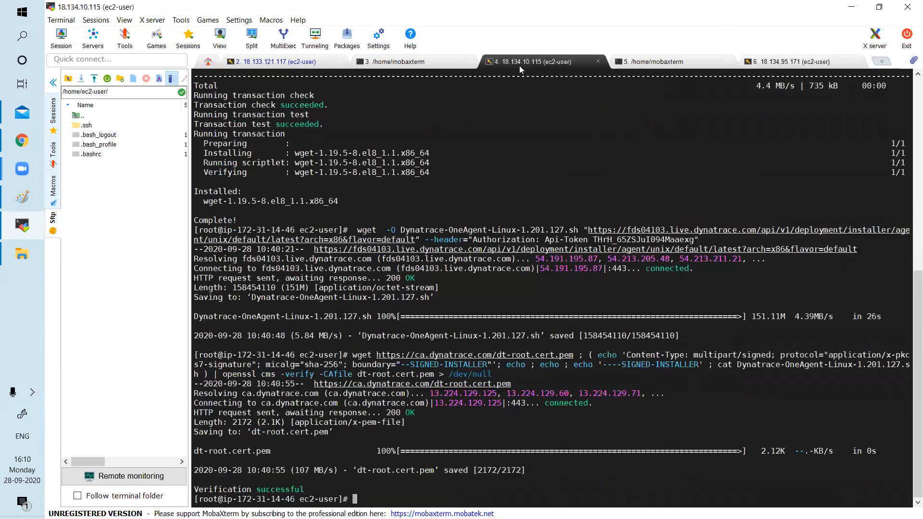
{"action": "right_click", "coordinate": [382, 494]}
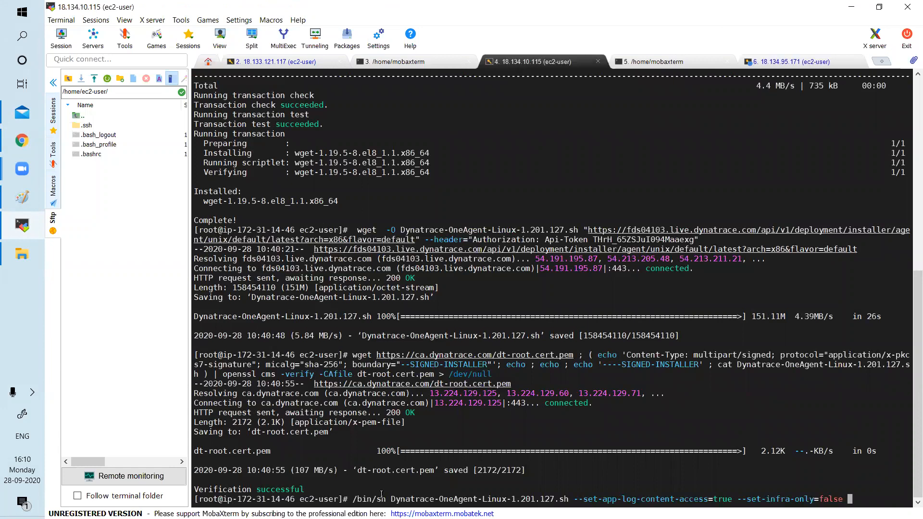
{"action": "key", "text": "Return"}
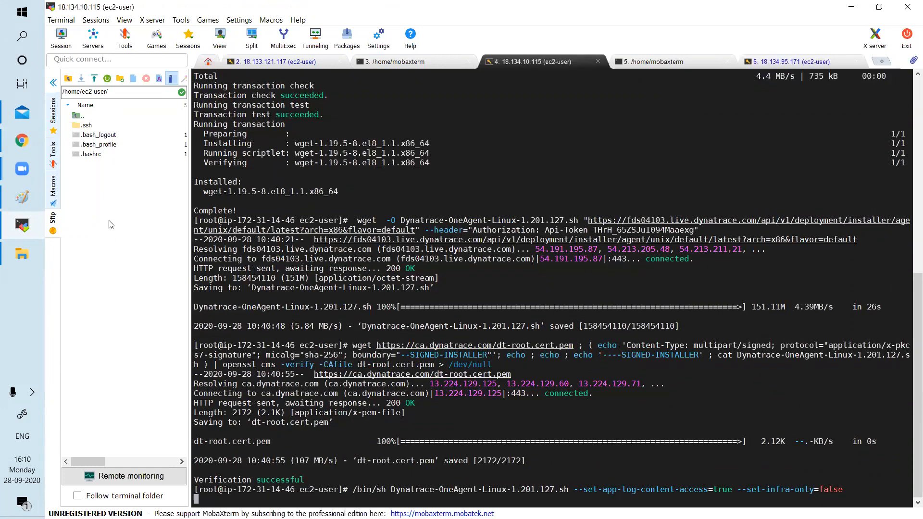
Step: Switch to Dynatrace in Chrome and show the OneAgent deployment status from the end of the install page
{"action": "left_click", "coordinate": [35, 143]}
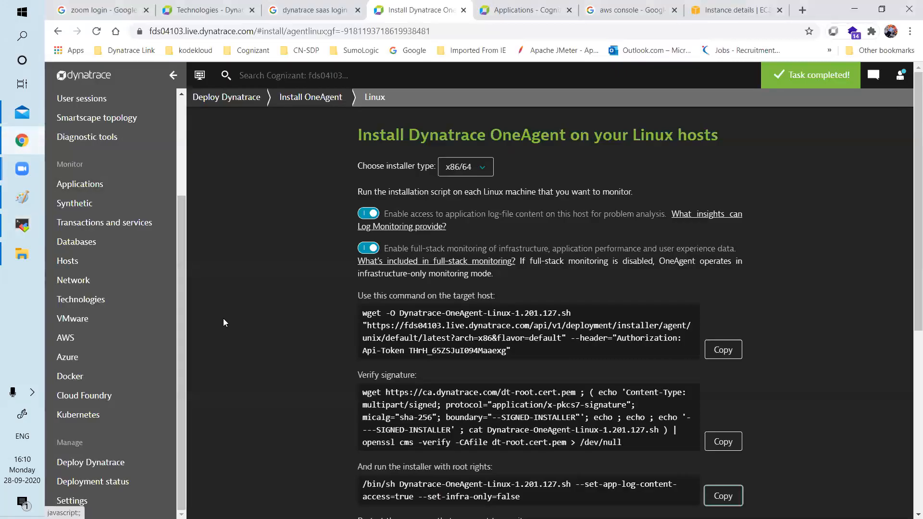
{"action": "scroll", "coordinate": [224, 322], "scroll_direction": "down", "scroll_amount": 5}
{"action": "left_click", "coordinate": [686, 222]}
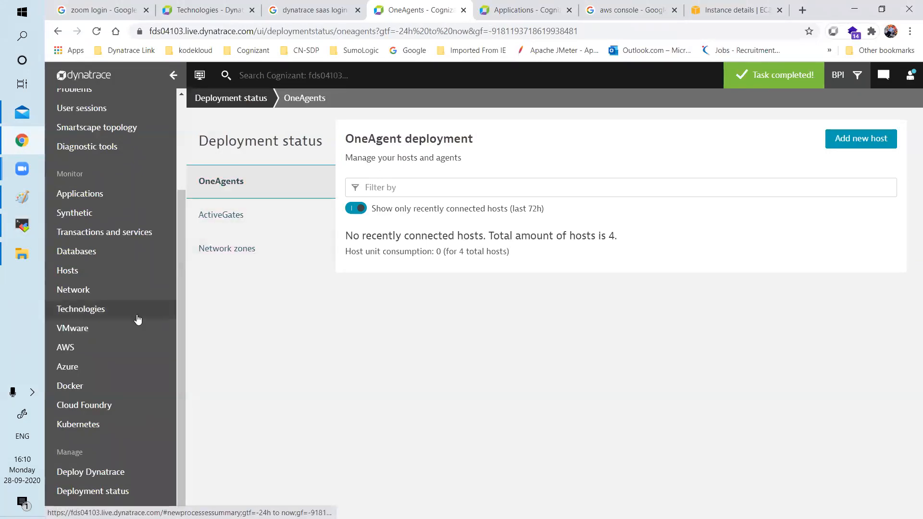
Step: Open the Dynatrace hosts list and set the management zone to All
{"action": "left_click", "coordinate": [107, 279]}
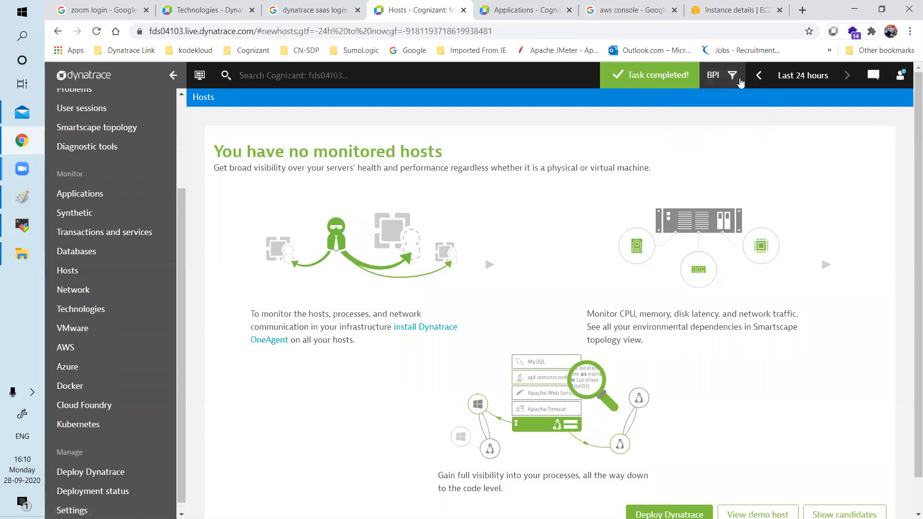
{"action": "left_click", "coordinate": [732, 75]}
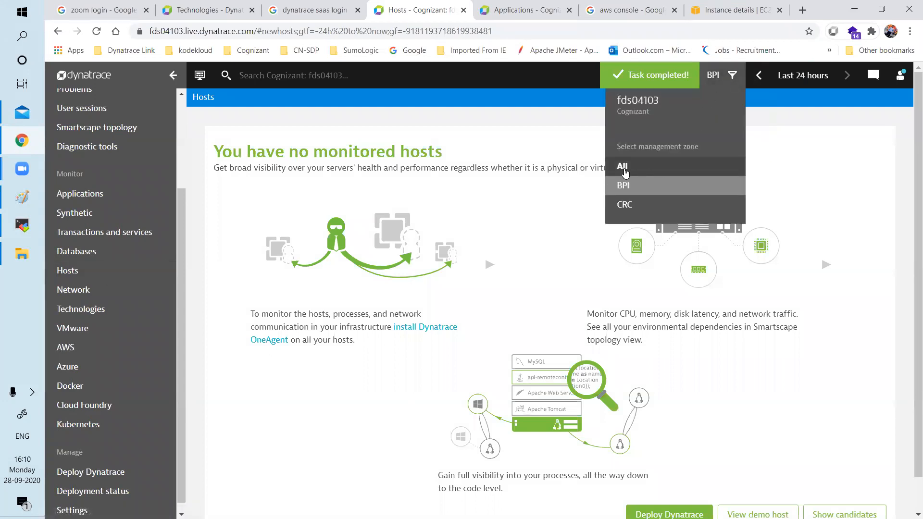
{"action": "left_click", "coordinate": [625, 168]}
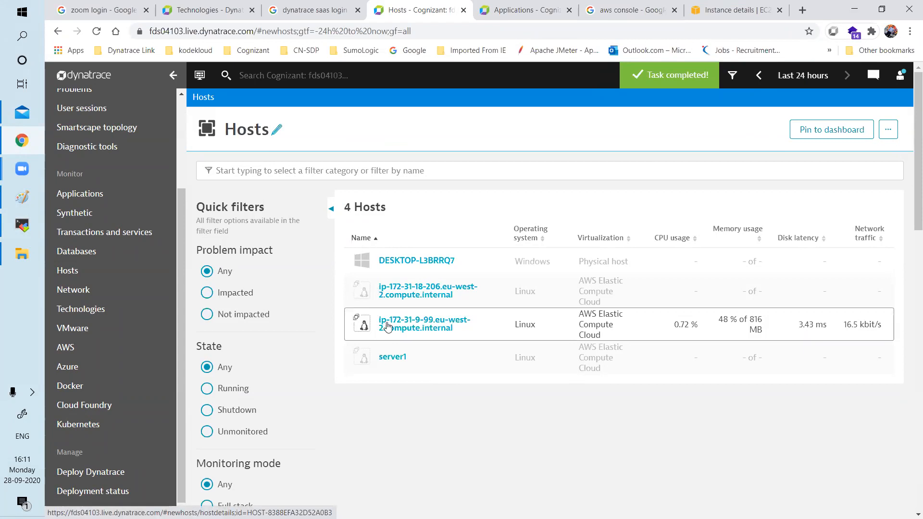
Step: Filter the hosts by the Running state, then reload the hosts page
{"action": "left_click", "coordinate": [243, 385]}
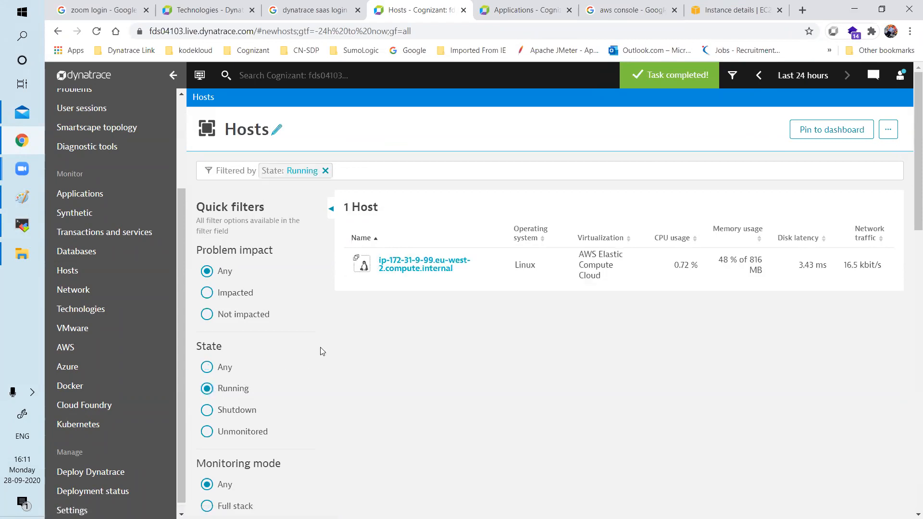
{"action": "left_click", "coordinate": [99, 34]}
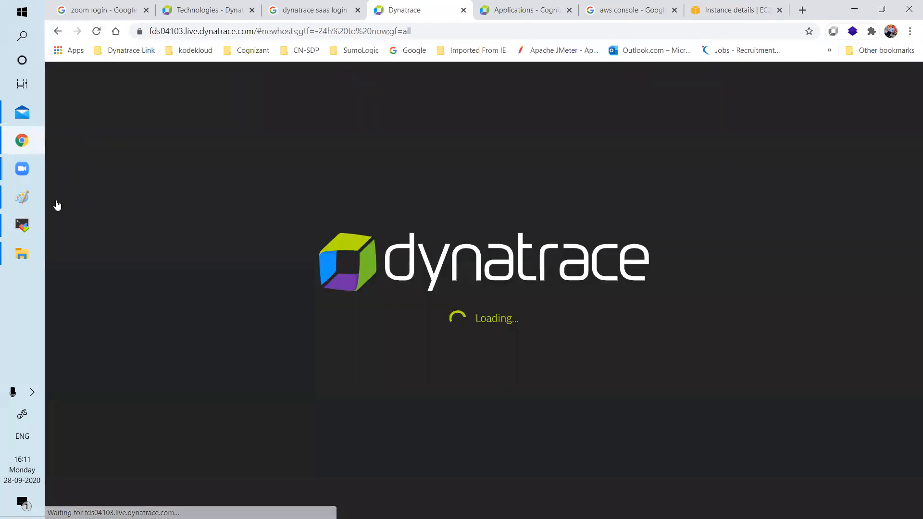
Step: Check the OneAgent installation progress on both servers in MobaXterm and return to the Dynatrace hosts list in Chrome
{"action": "left_click", "coordinate": [30, 223]}
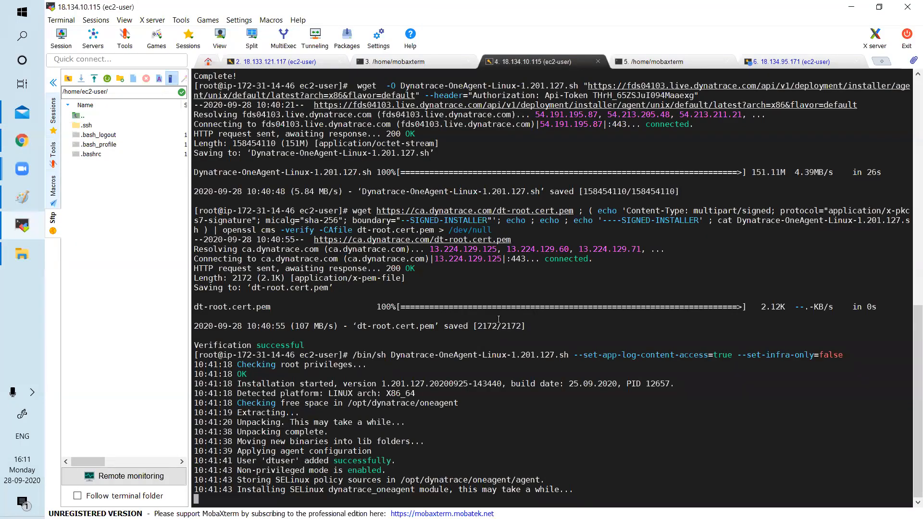
{"action": "left_click", "coordinate": [795, 62]}
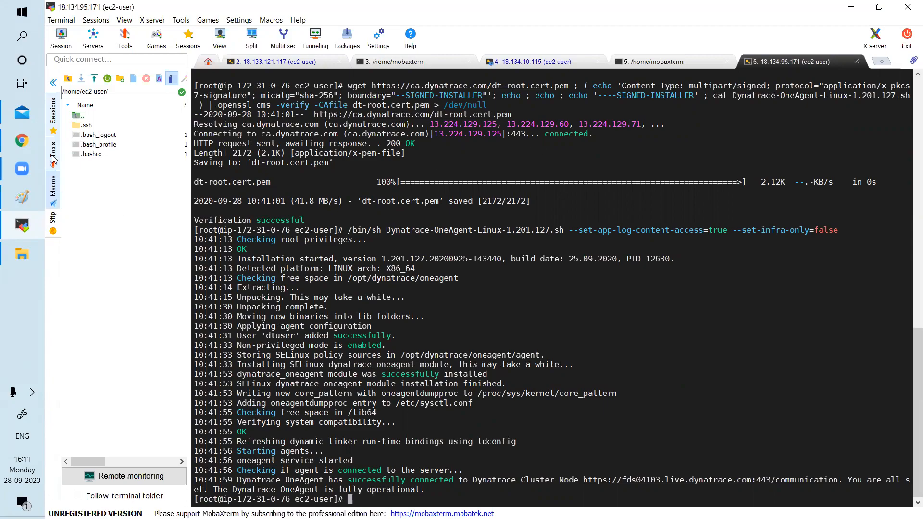
{"action": "left_click", "coordinate": [21, 141]}
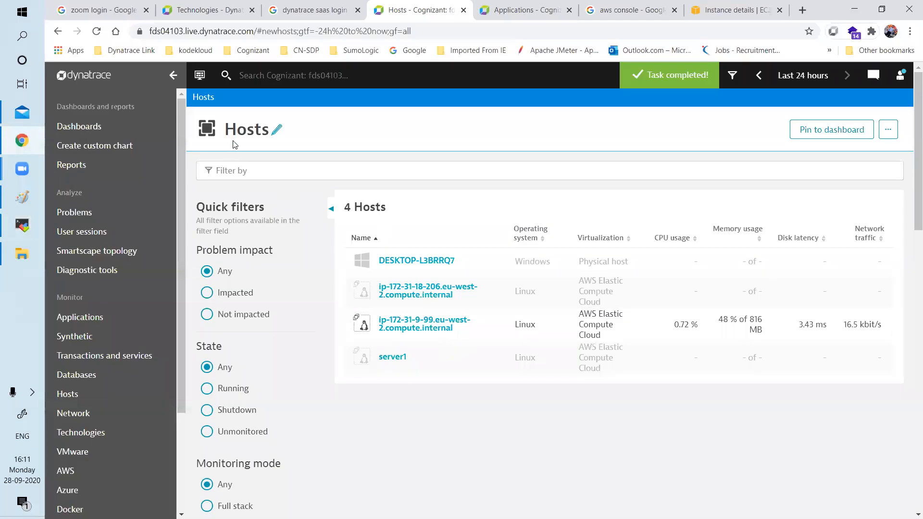
Step: Filter the hosts list by the Running state
{"action": "left_click", "coordinate": [342, 172]}
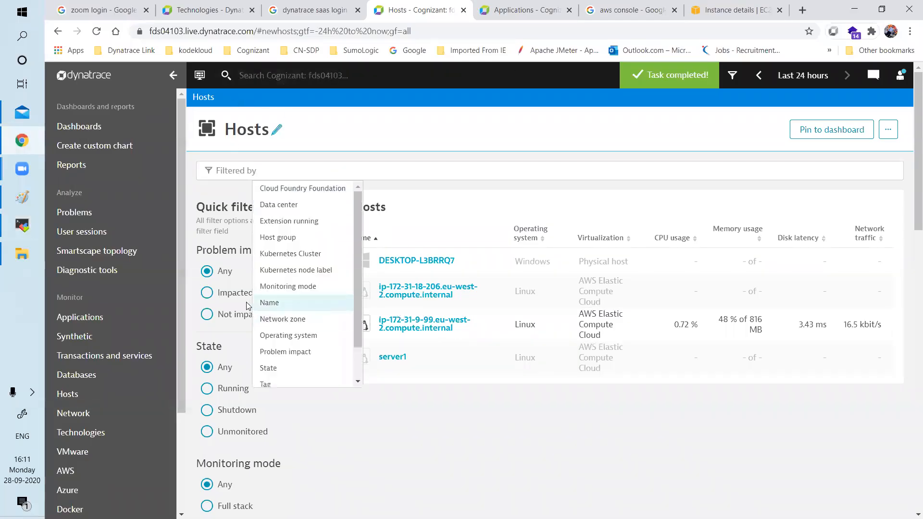
{"action": "left_click", "coordinate": [224, 389]}
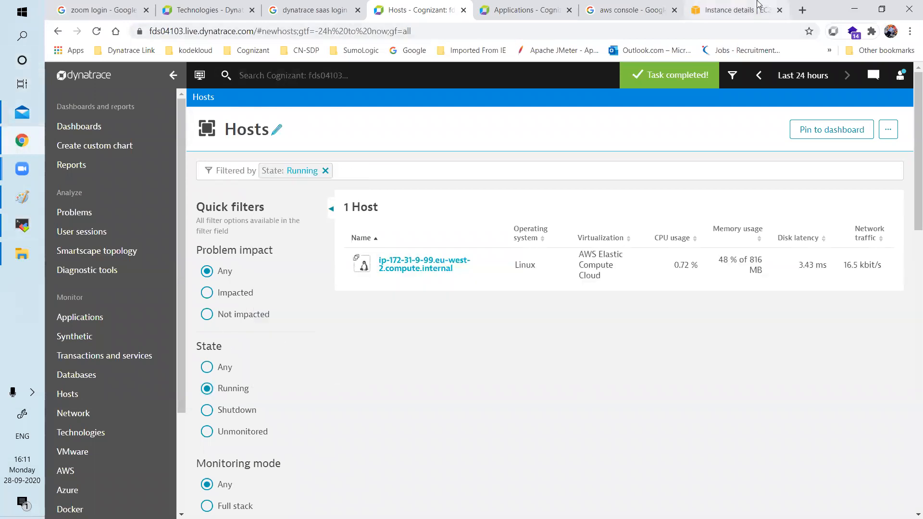
Step: Check the OneAgent installation output on both servers in MobaXterm, then return to Chrome and reload the Dynatrace hosts list
{"action": "left_click", "coordinate": [22, 225]}
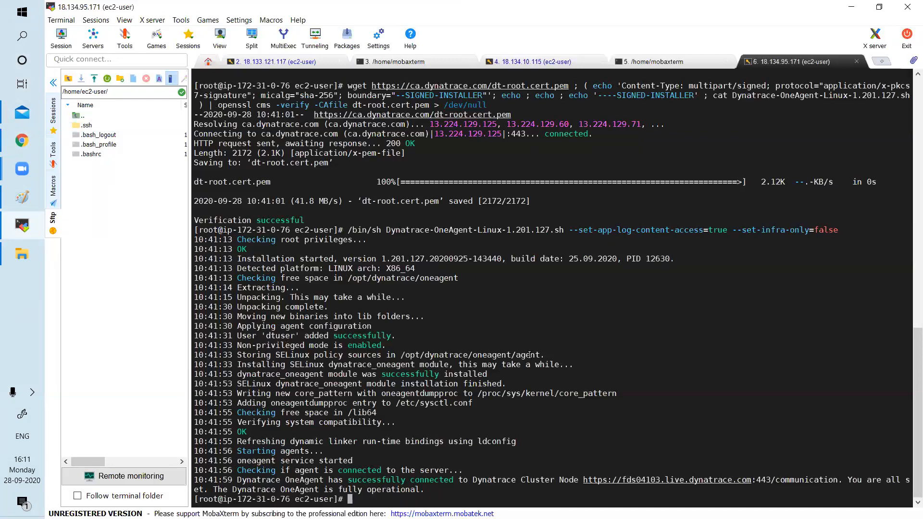
{"action": "left_click", "coordinate": [548, 63]}
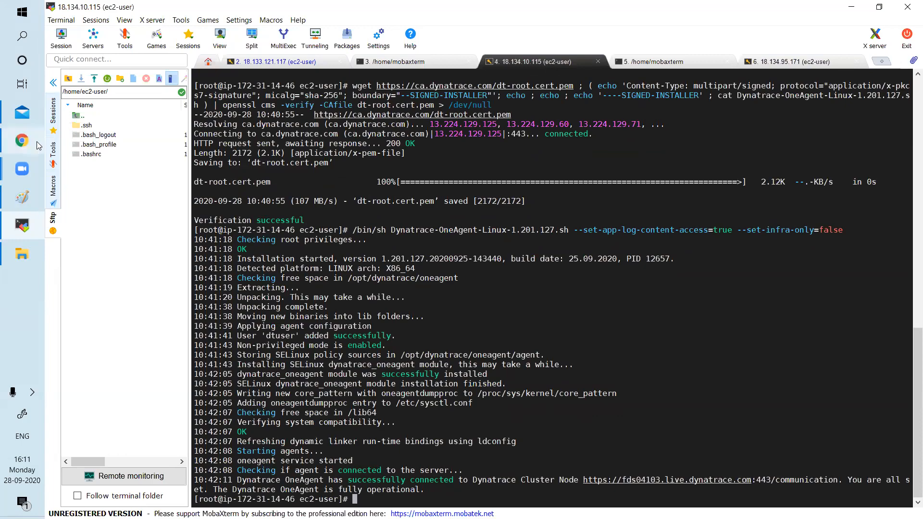
{"action": "left_click", "coordinate": [23, 140]}
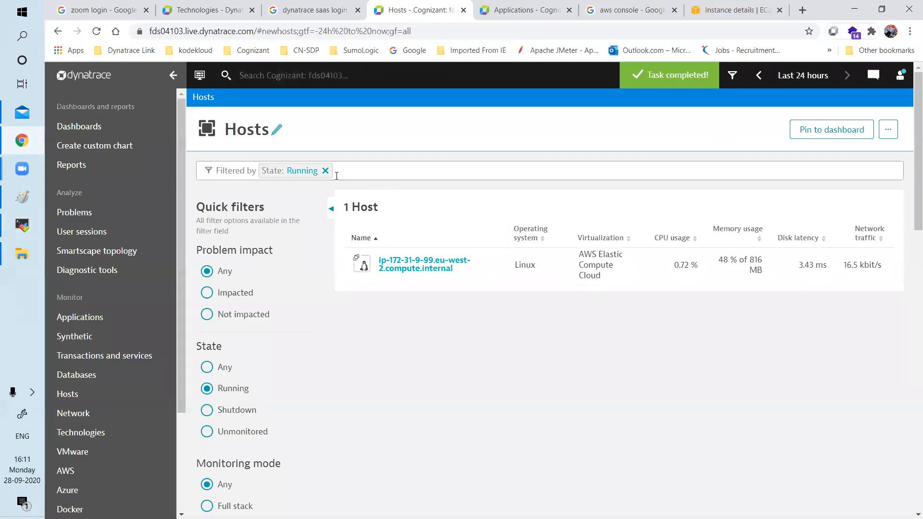
{"action": "left_click", "coordinate": [97, 33]}
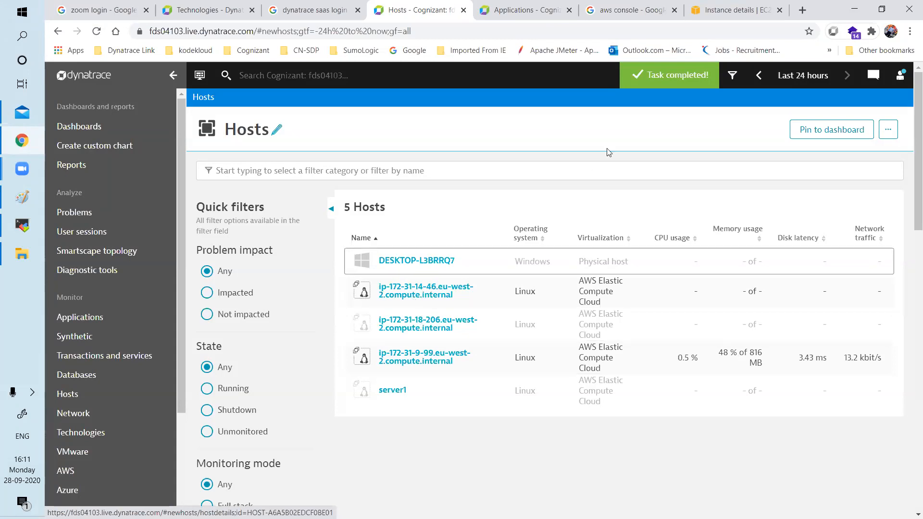
Step: View the hosts list under the BPI management zone and under the CRC management zone
{"action": "left_click", "coordinate": [733, 76]}
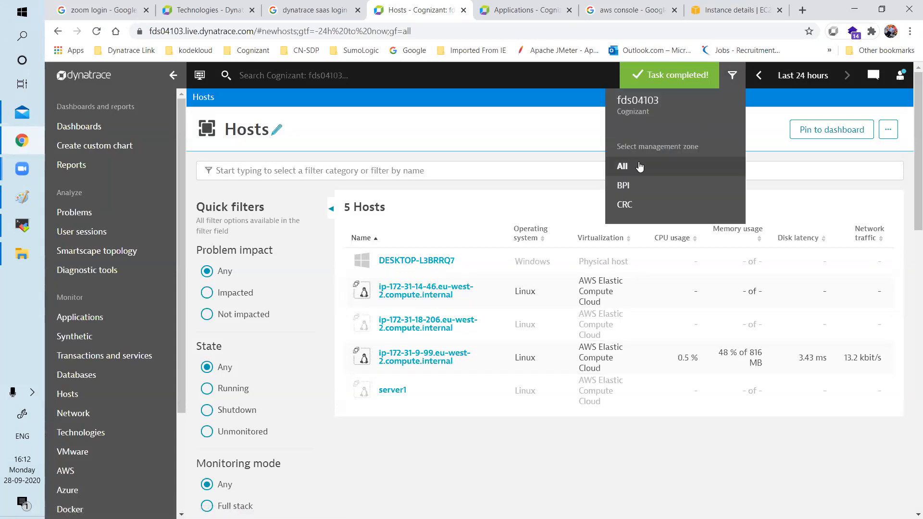
{"action": "left_click", "coordinate": [758, 95]}
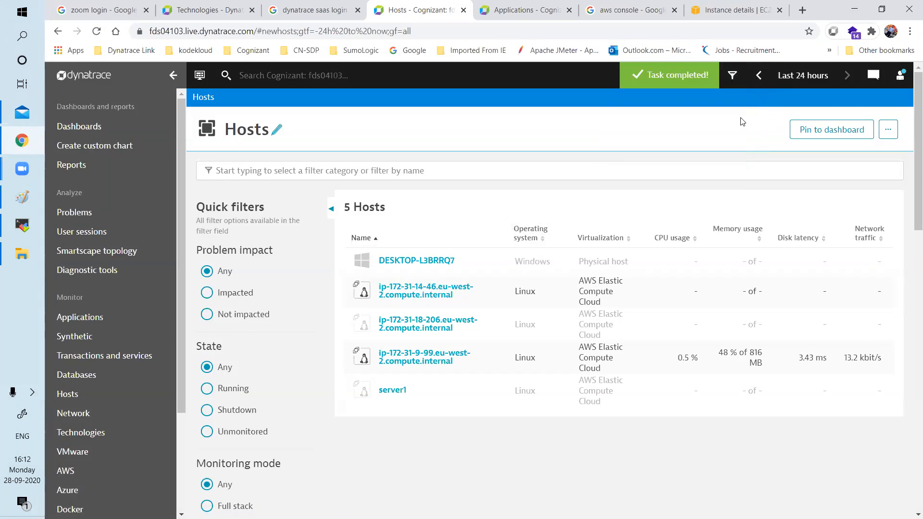
{"action": "left_click", "coordinate": [733, 82]}
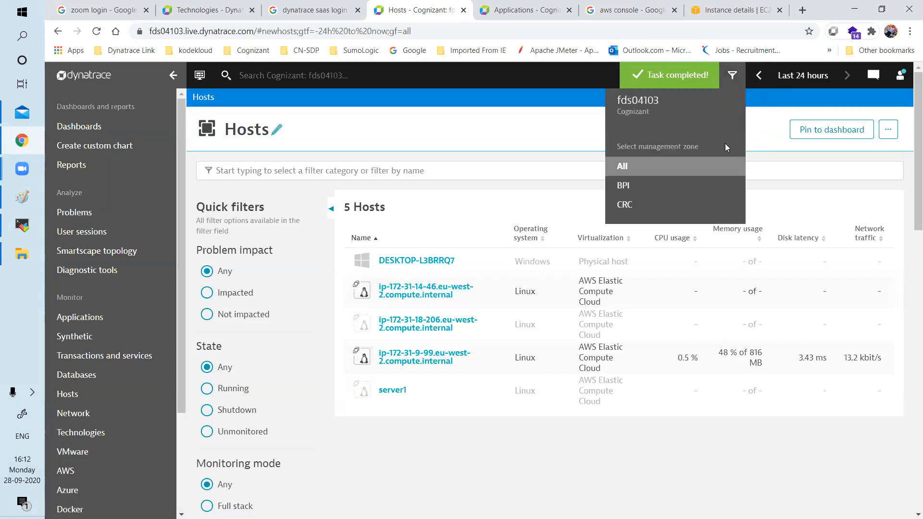
{"action": "left_click", "coordinate": [628, 184]}
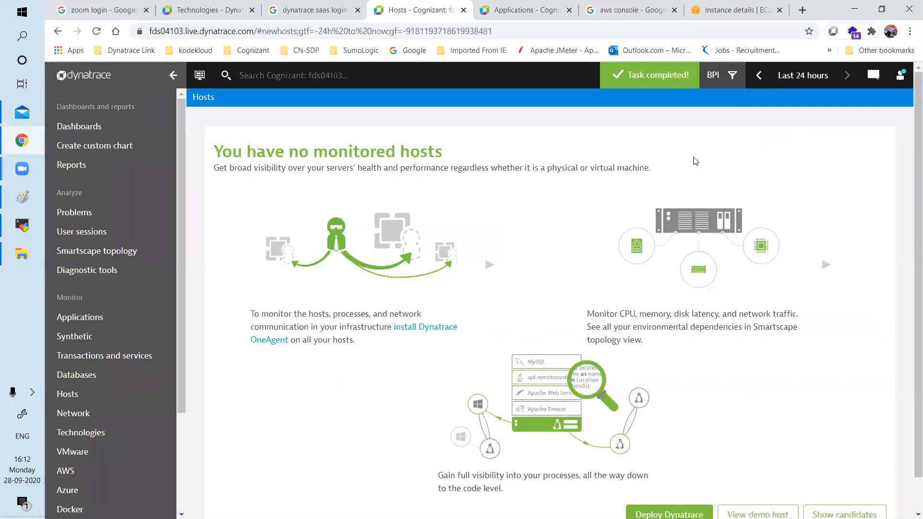
{"action": "left_click", "coordinate": [732, 75]}
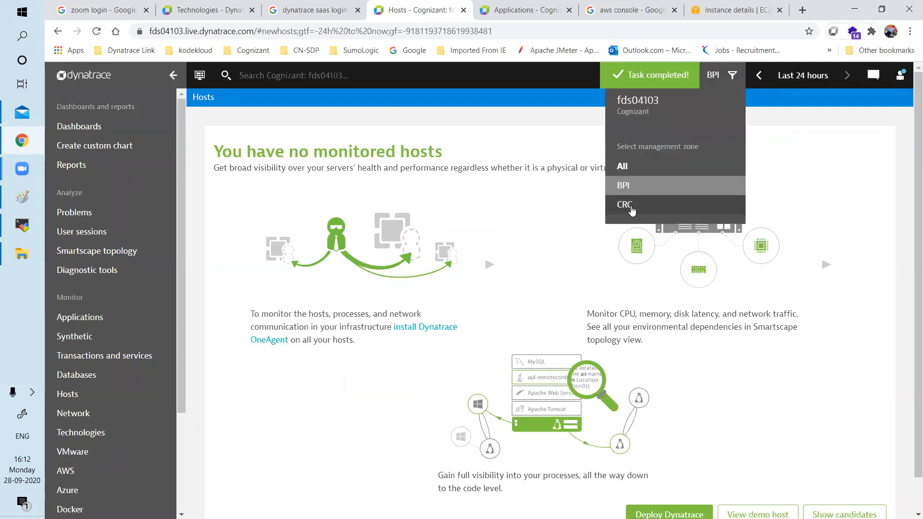
{"action": "left_click", "coordinate": [621, 205]}
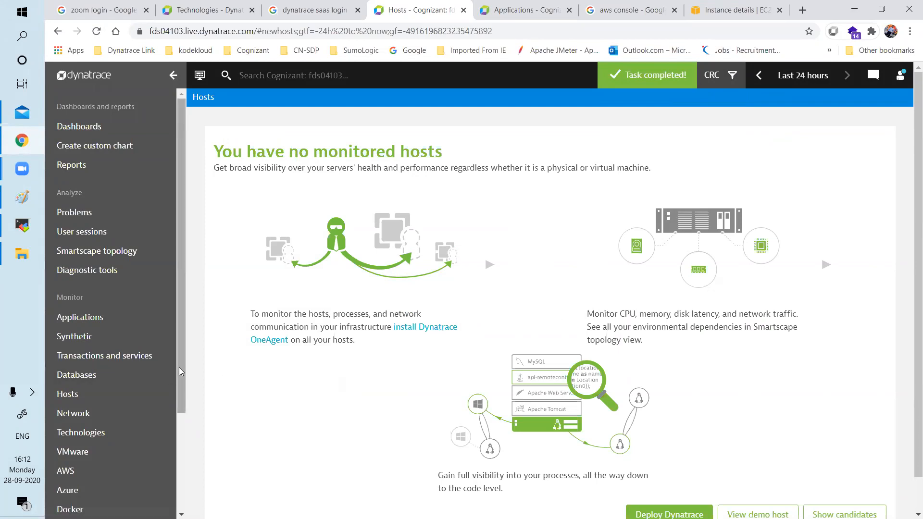
Step: Open the management zones settings in the environment preferences
{"action": "scroll", "coordinate": [180, 372], "scroll_direction": "down", "scroll_amount": 3}
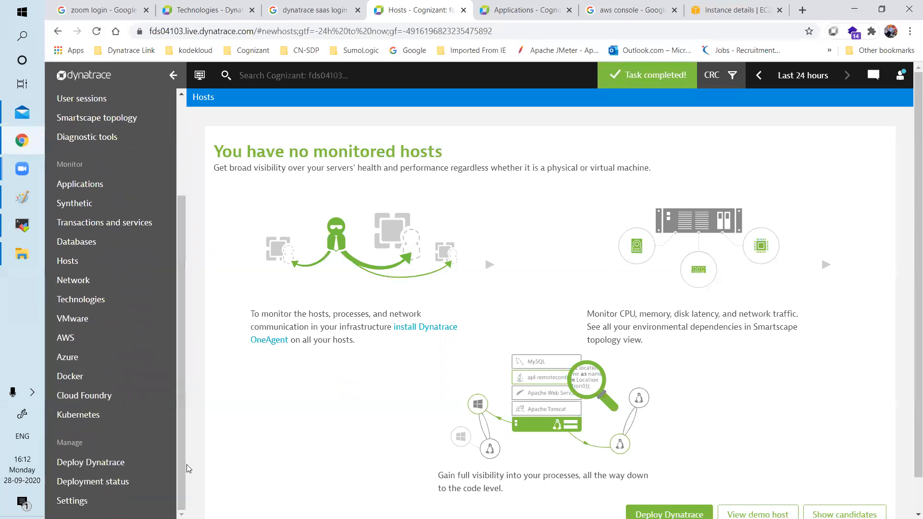
{"action": "left_click", "coordinate": [136, 503]}
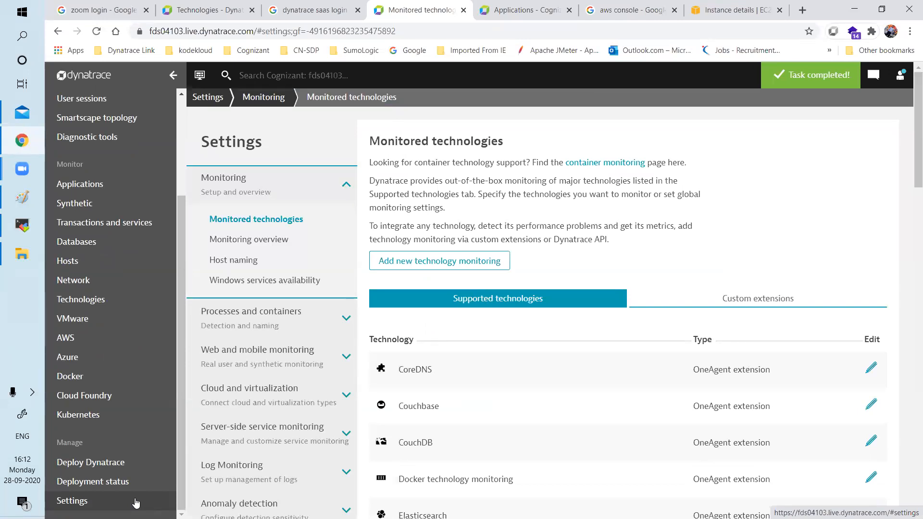
{"action": "scroll", "coordinate": [278, 436], "scroll_direction": "down", "scroll_amount": 15}
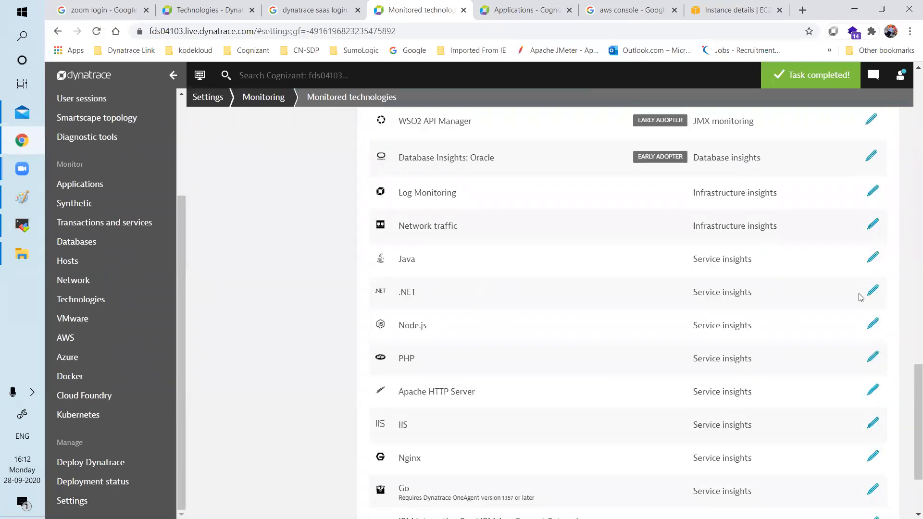
{"action": "left_click_drag", "start_coordinate": [912, 377], "coordinate": [908, 220]}
{"action": "left_click", "coordinate": [261, 208]}
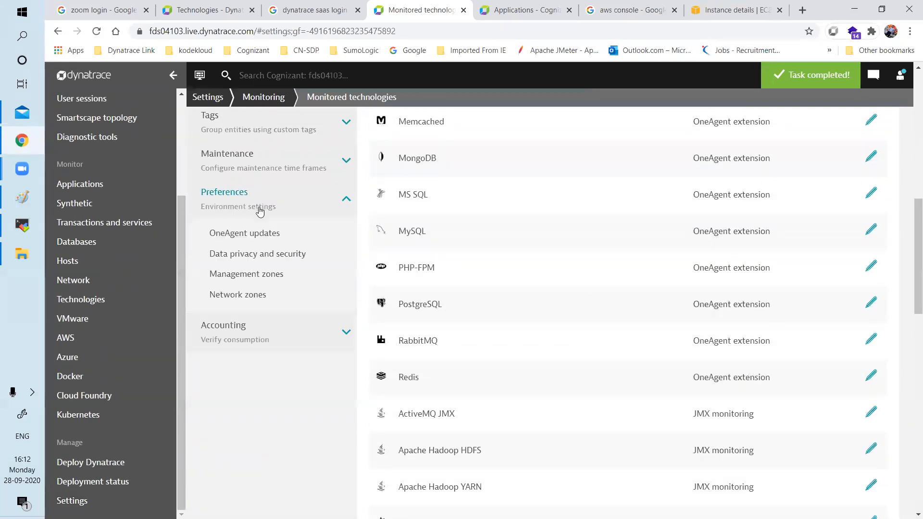
{"action": "left_click", "coordinate": [257, 272]}
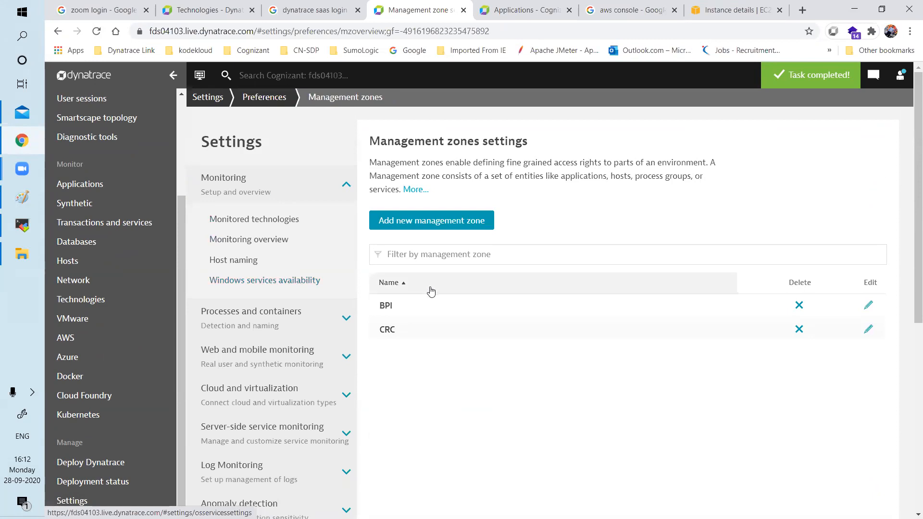
Step: Open the BPI management zone and start a new rule that applies to Hosts
{"action": "left_click", "coordinate": [392, 310]}
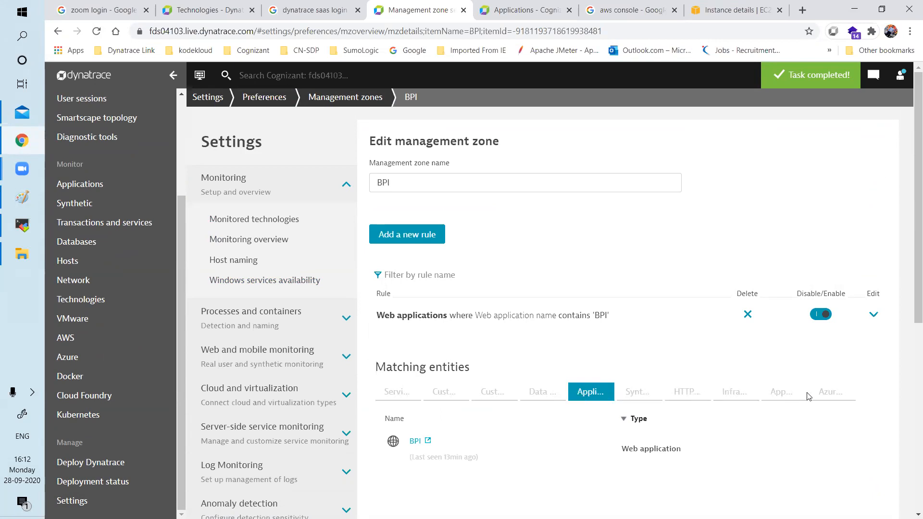
{"action": "mouse_move", "coordinate": [917, 292]}
{"action": "left_mouse_down"}
{"action": "mouse_move", "coordinate": [910, 357]}
{"action": "mouse_move", "coordinate": [909, 289]}
{"action": "left_mouse_up"}
{"action": "left_click", "coordinate": [430, 237]}
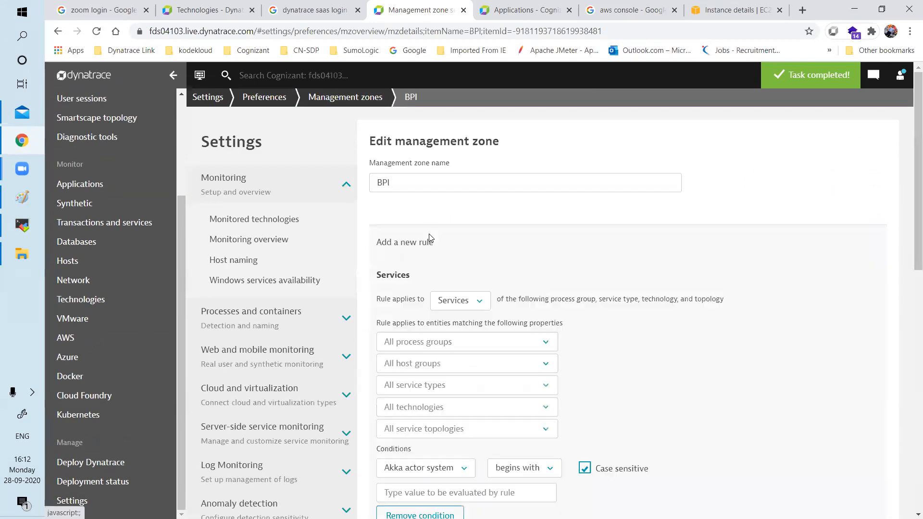
{"action": "left_click", "coordinate": [467, 300]}
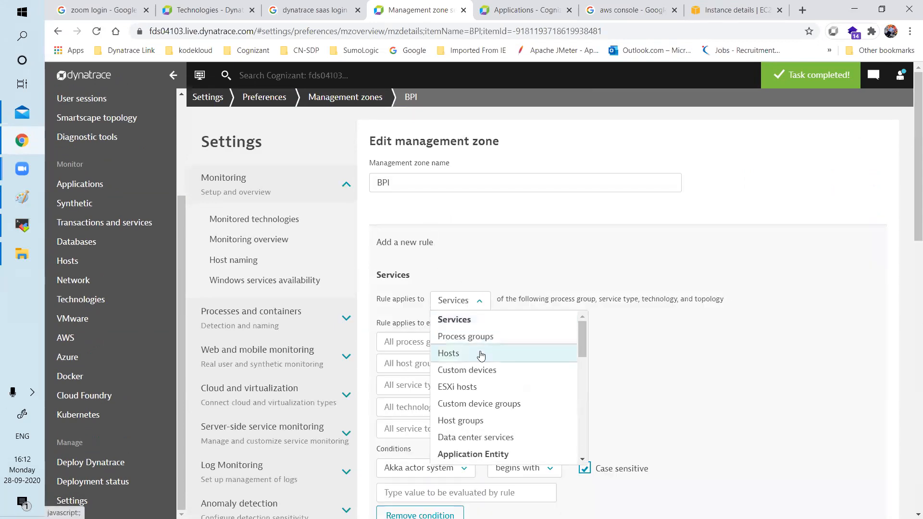
{"action": "left_click", "coordinate": [480, 355]}
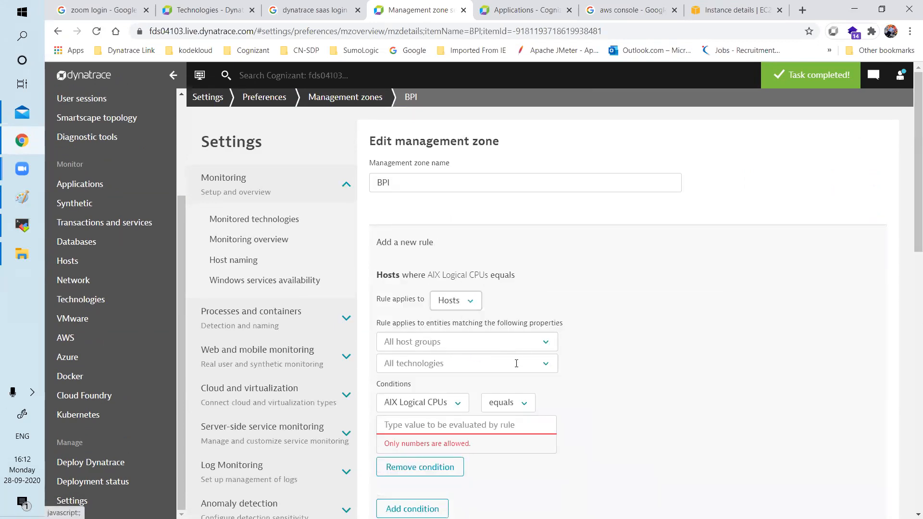
Step: Set the new rule's condition property to Host name
{"action": "left_click", "coordinate": [457, 407]}
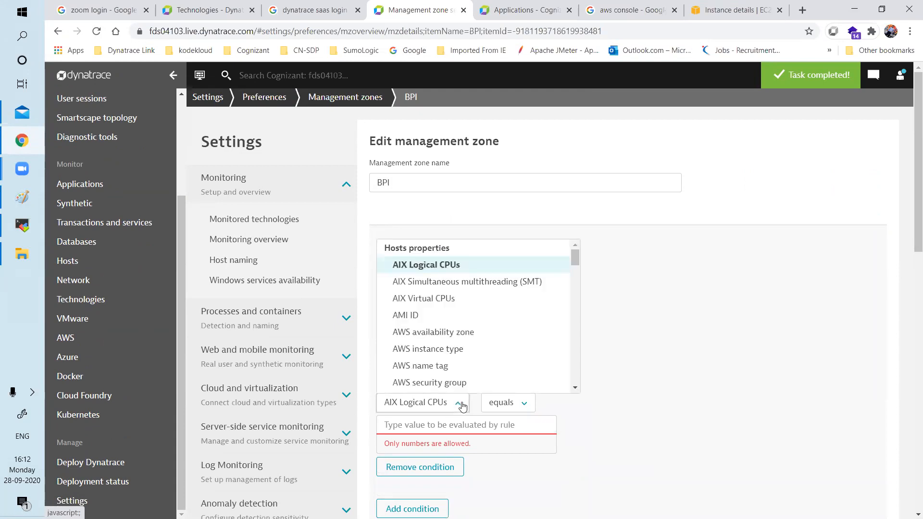
{"action": "key", "text": "h"}
{"action": "key", "text": "h"}
{"action": "key", "text": "h"}
{"action": "key", "text": "h"}
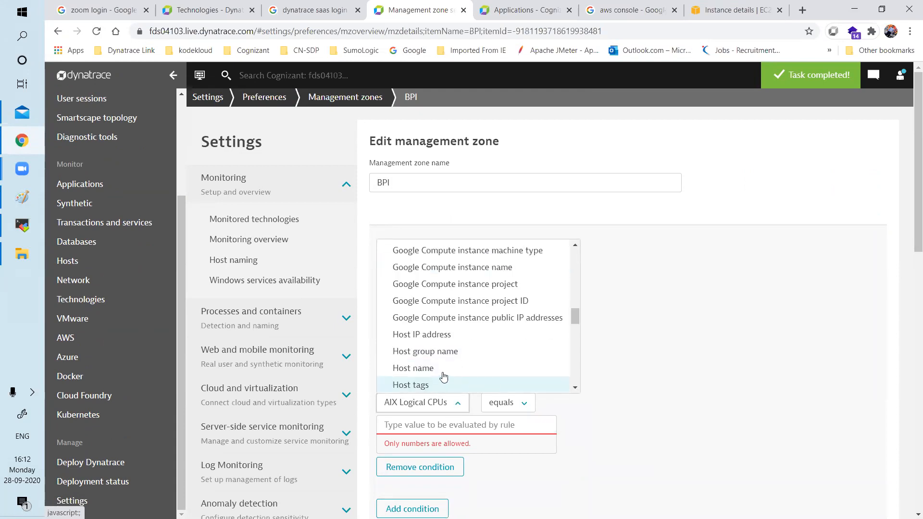
{"action": "left_click", "coordinate": [444, 371]}
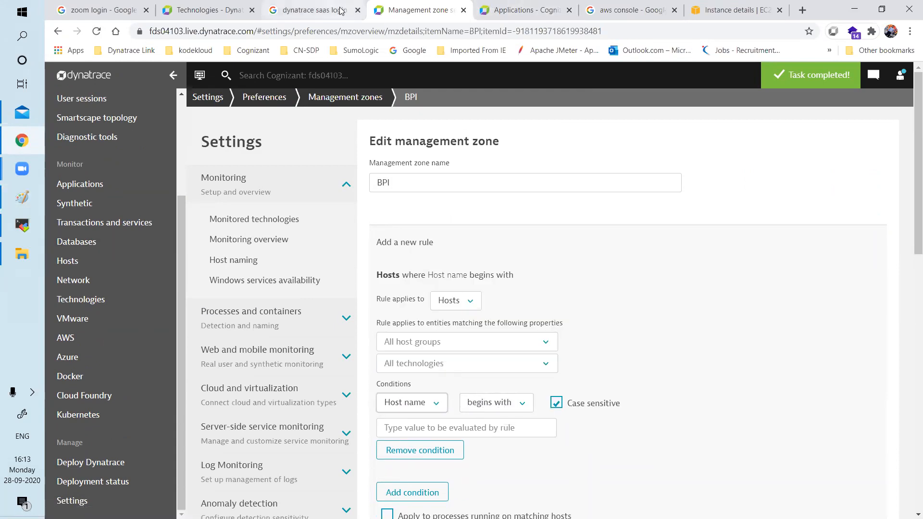
Step: Open the hosts list in a new browser tab and set the management zone to All
{"action": "left_click", "coordinate": [515, 7]}
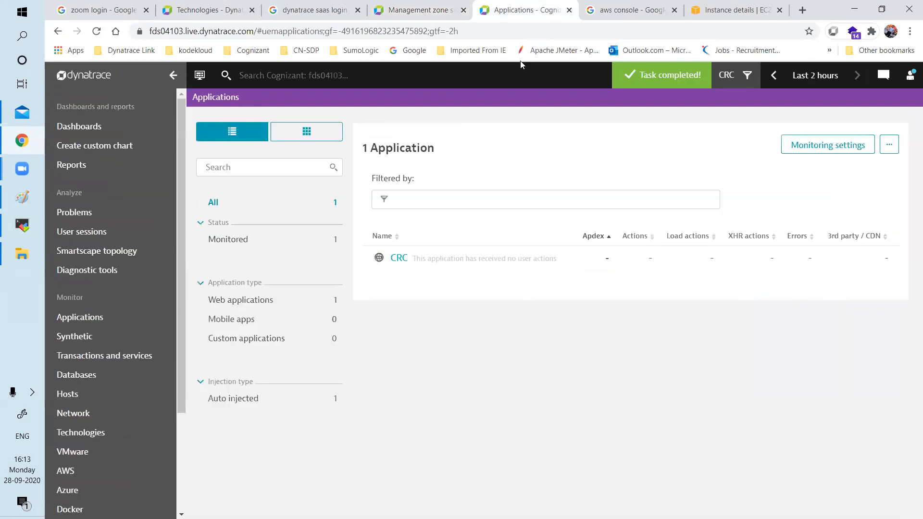
{"action": "left_click", "coordinate": [418, 10]}
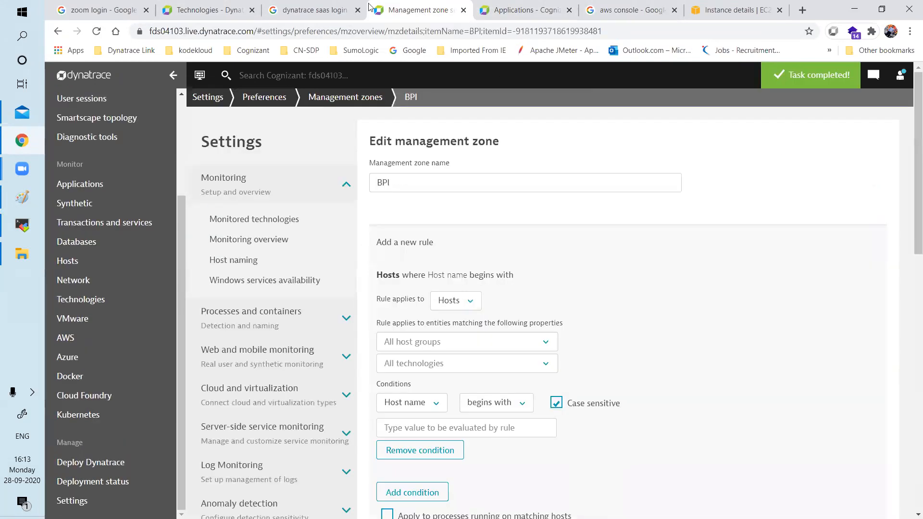
{"action": "right_click", "coordinate": [69, 264]}
{"action": "left_click", "coordinate": [104, 274]}
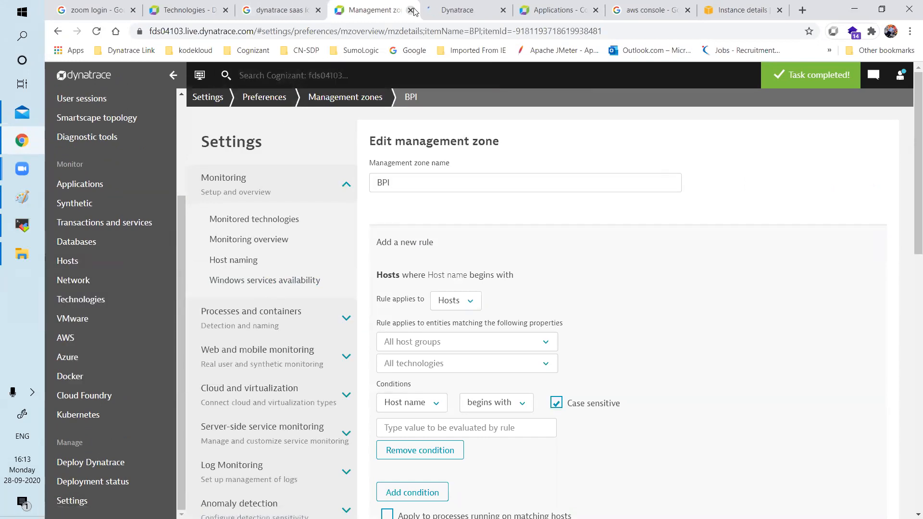
{"action": "left_click", "coordinate": [428, 9]}
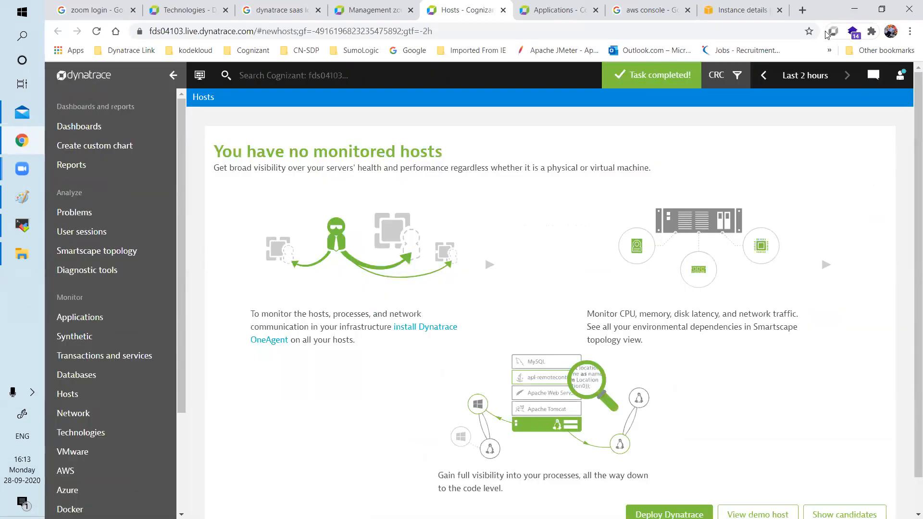
{"action": "left_click", "coordinate": [724, 75]}
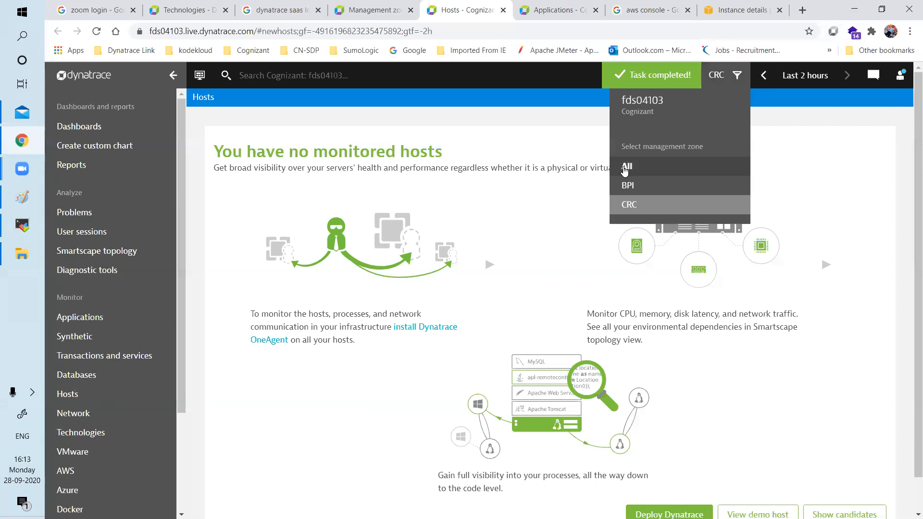
{"action": "left_click", "coordinate": [627, 167]}
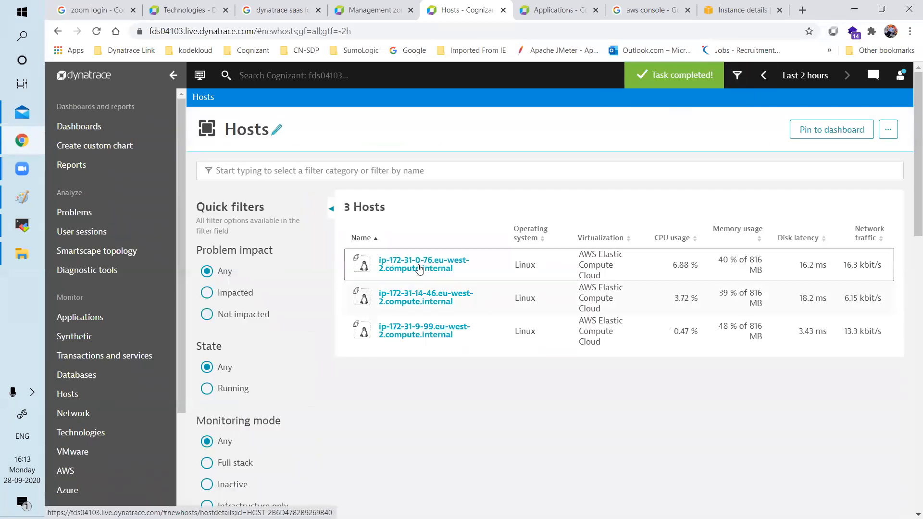
Step: Open the host ip-172-31-0-76.eu-west-2.compute.internal, expand its properties and add the tag BPI
{"action": "left_click", "coordinate": [420, 269]}
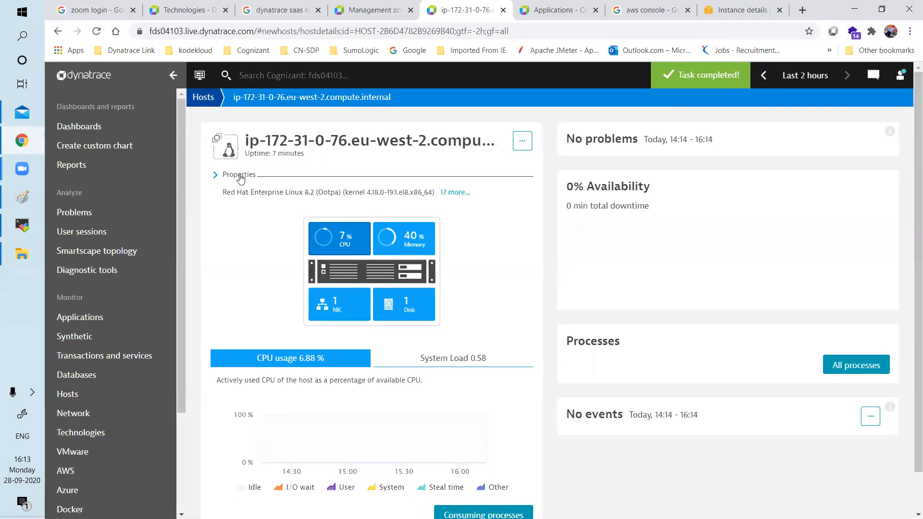
{"action": "left_click", "coordinate": [241, 176]}
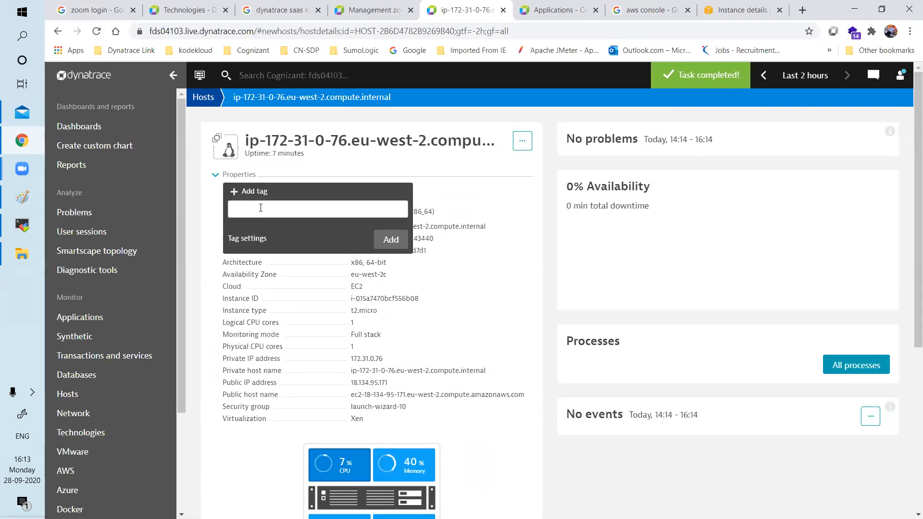
{"action": "type", "text": "pi"}
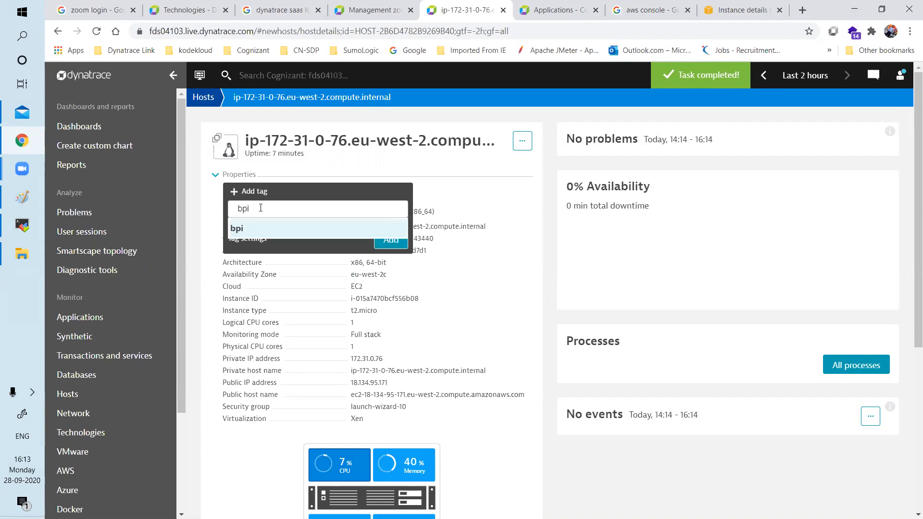
{"action": "type", "text": "BP"}
{"action": "left_click", "coordinate": [246, 227]}
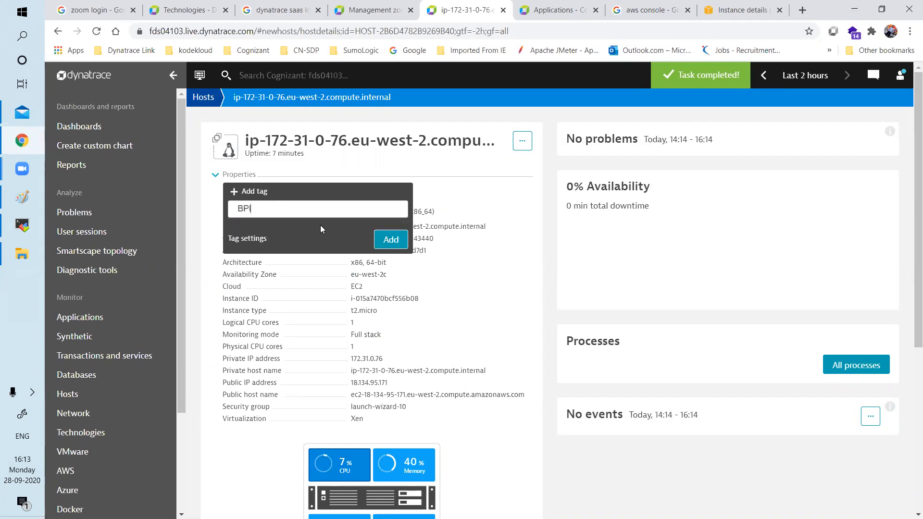
{"action": "left_click", "coordinate": [391, 240]}
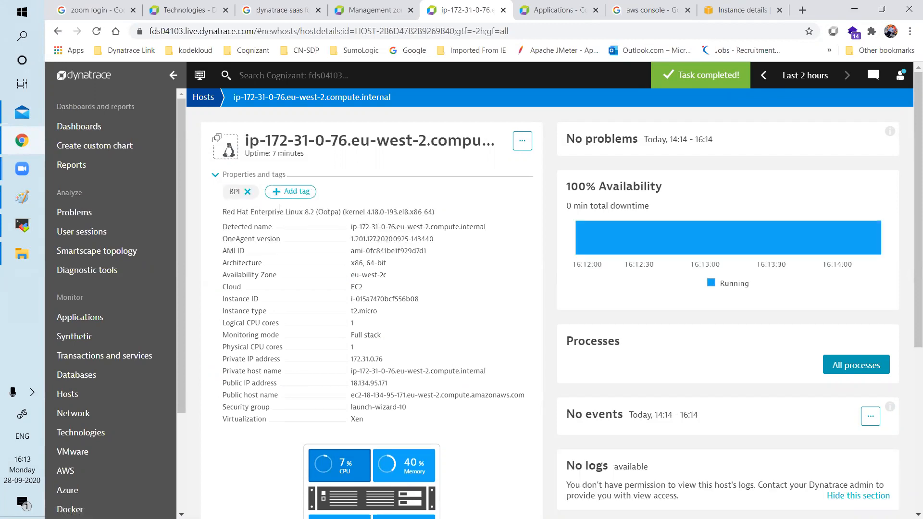
Step: Open the host ip-172-31-14-46.eu-west-2.compute.internal from the hosts list and add the tag BPI to it
{"action": "left_click", "coordinate": [210, 100]}
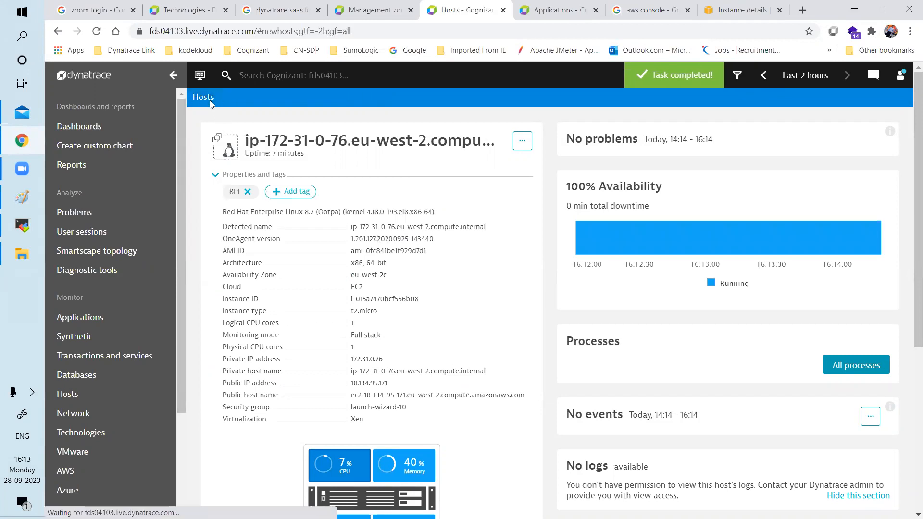
{"action": "left_click", "coordinate": [415, 301]}
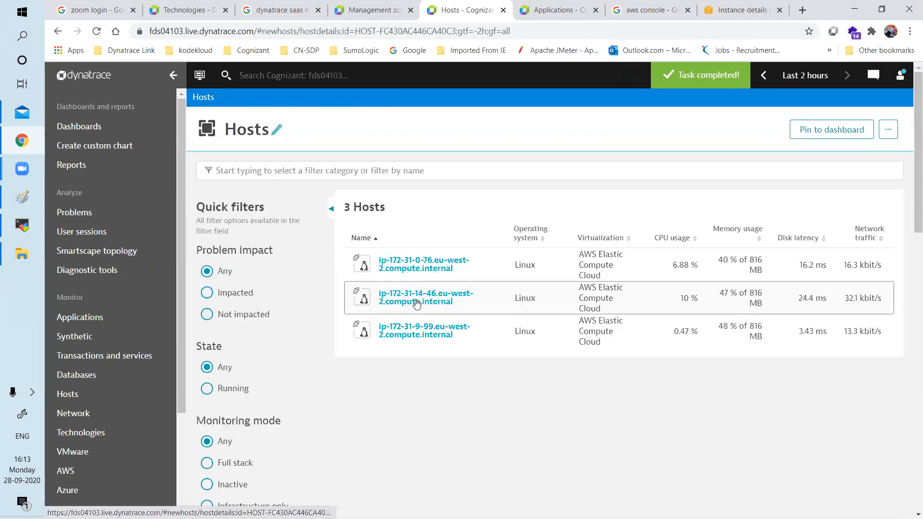
{"action": "left_click", "coordinate": [243, 175]}
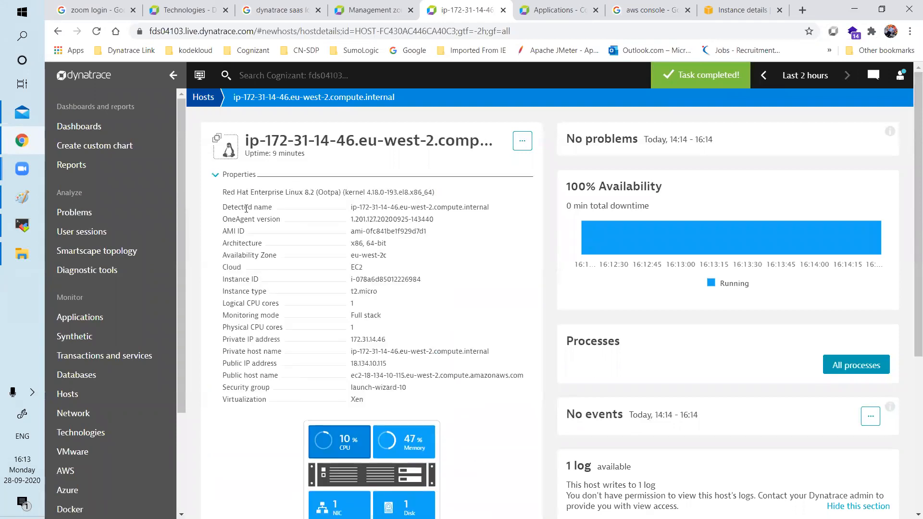
{"action": "left_click", "coordinate": [244, 192]}
{"action": "type", "text": "BPI"}
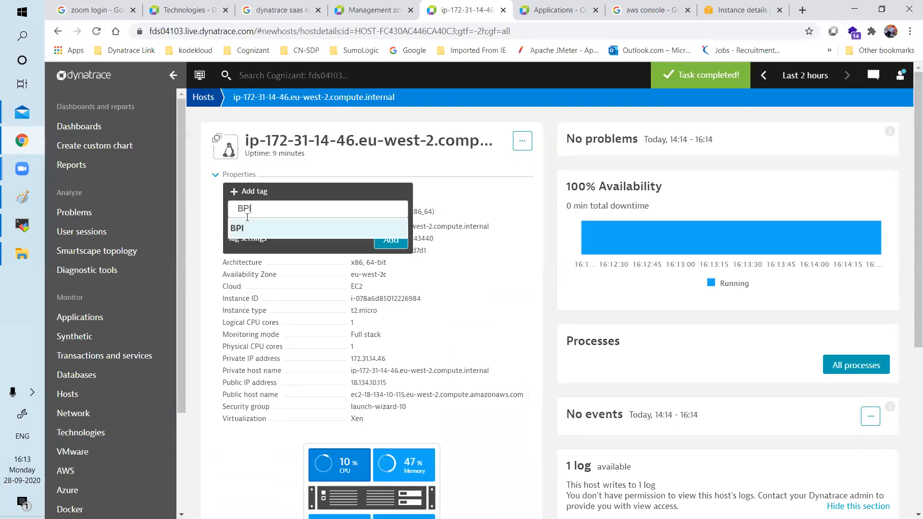
{"action": "left_click", "coordinate": [248, 226]}
{"action": "left_click", "coordinate": [385, 239]}
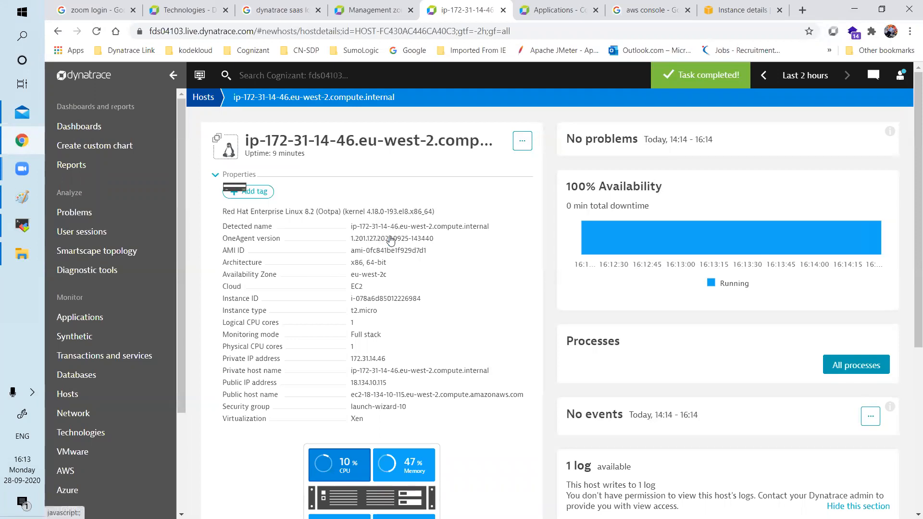
Step: Open the host ip-172-31-9-99.eu-west-2.compute.internal from the hosts list and add the tag CRC to it
{"action": "left_click", "coordinate": [214, 98]}
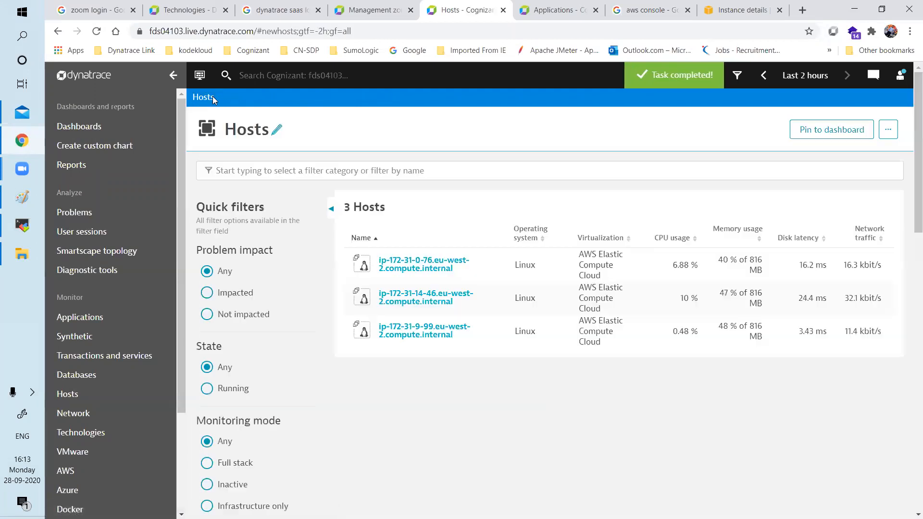
{"action": "left_click", "coordinate": [437, 335]}
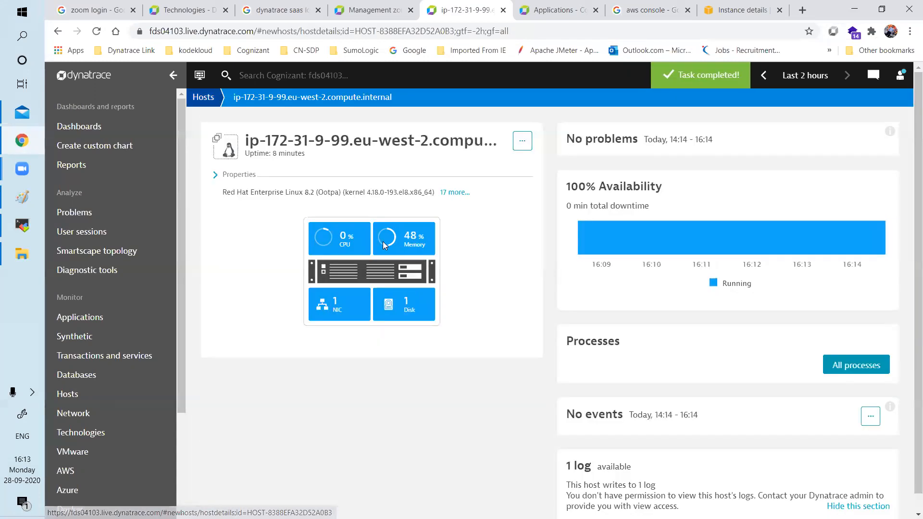
{"action": "left_click", "coordinate": [235, 177]}
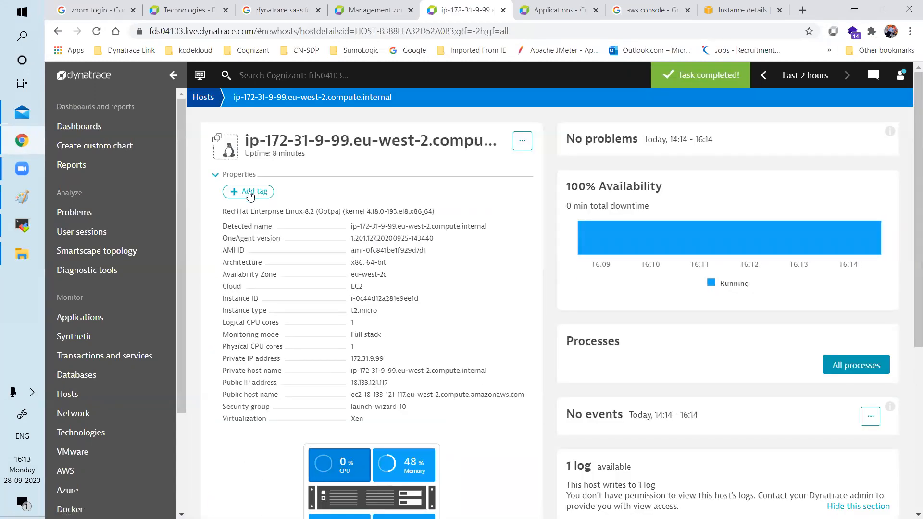
{"action": "left_click", "coordinate": [250, 193]}
{"action": "type", "text": "CRC"}
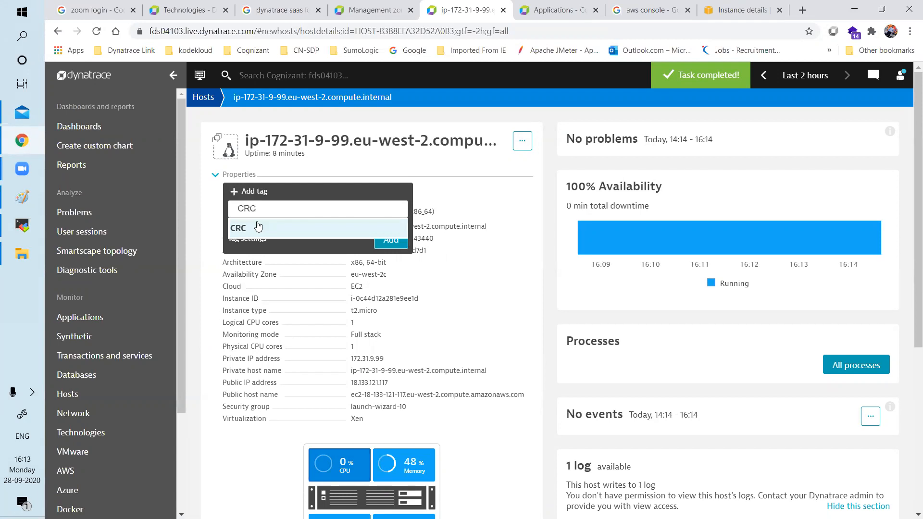
{"action": "left_click", "coordinate": [258, 227]}
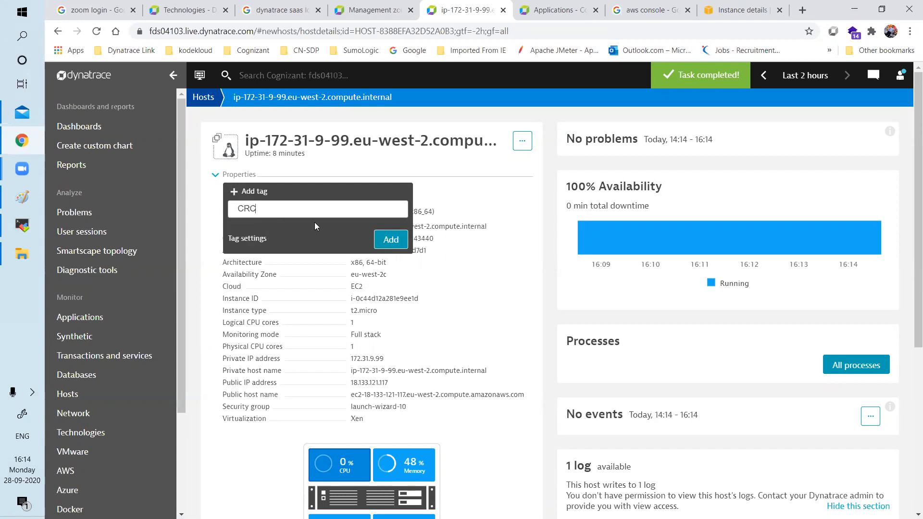
{"action": "left_click", "coordinate": [391, 239]}
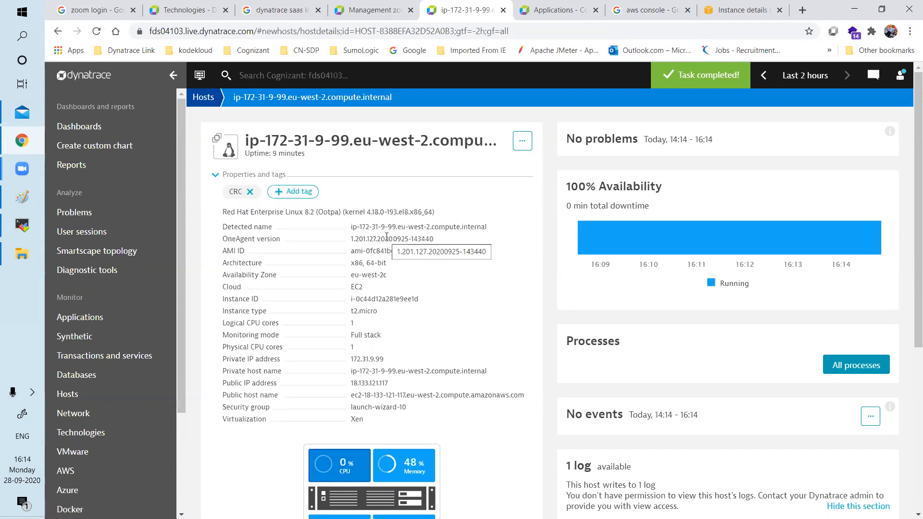
Step: Return to the BPI management zone's new rule and set its condition to Host tags equals BPI
{"action": "left_click", "coordinate": [382, 11]}
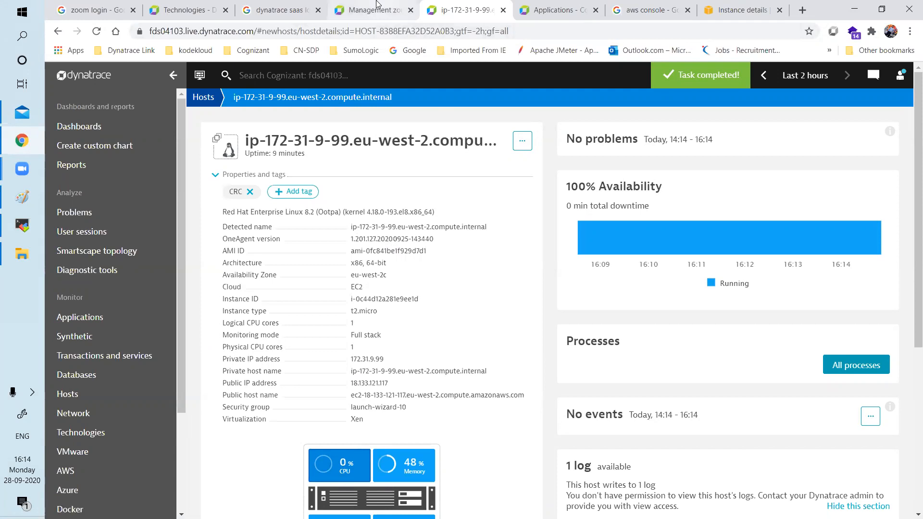
{"action": "left_click", "coordinate": [459, 344]}
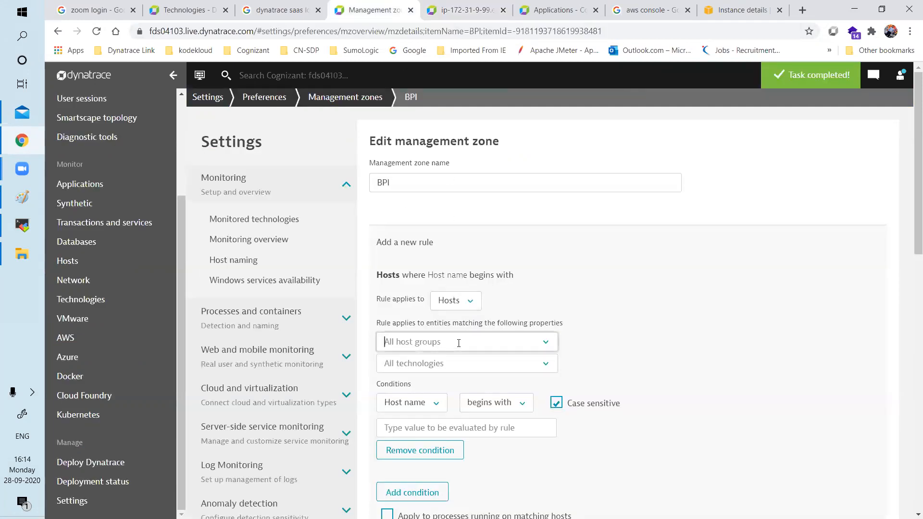
{"action": "left_click", "coordinate": [410, 406]}
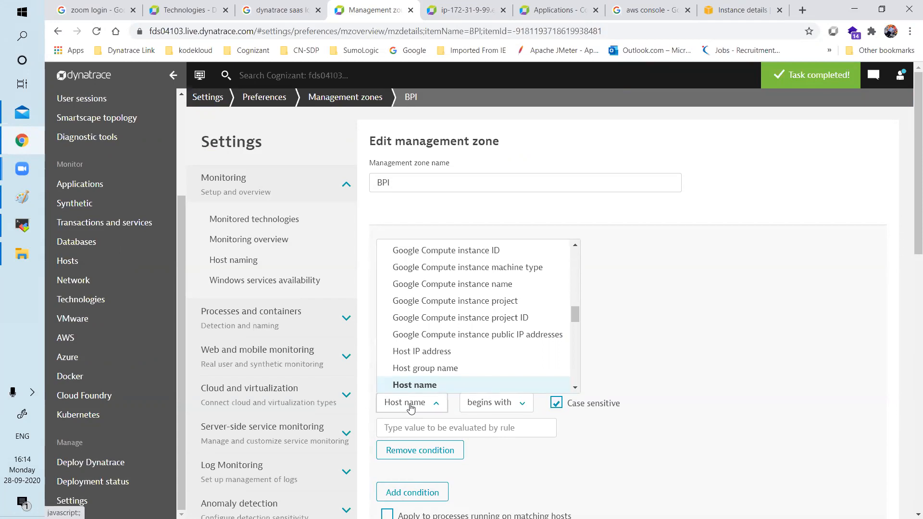
{"action": "scroll", "coordinate": [576, 389], "scroll_direction": "down", "scroll_amount": 2}
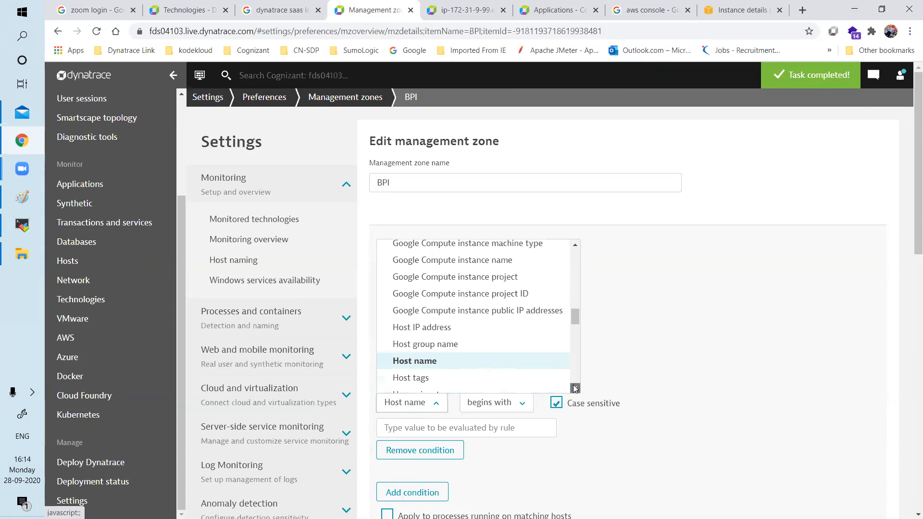
{"action": "left_click", "coordinate": [446, 352]}
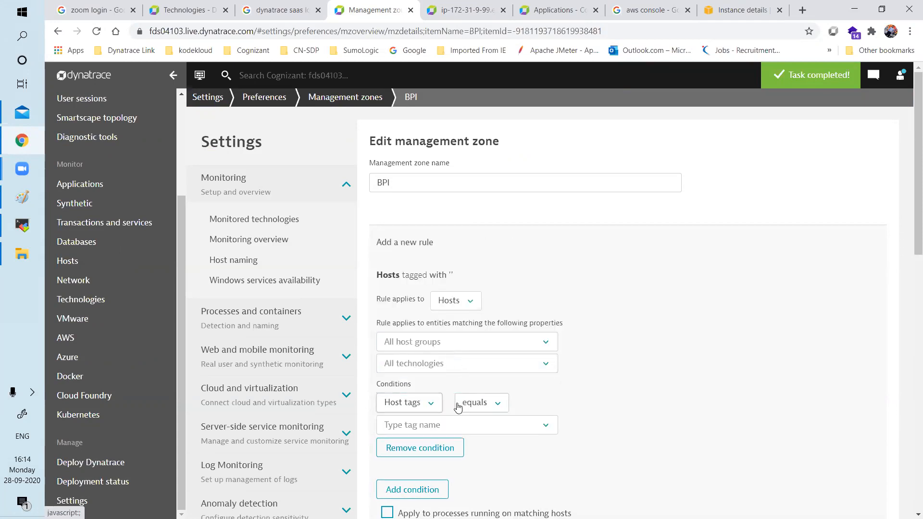
{"action": "left_click", "coordinate": [451, 423]}
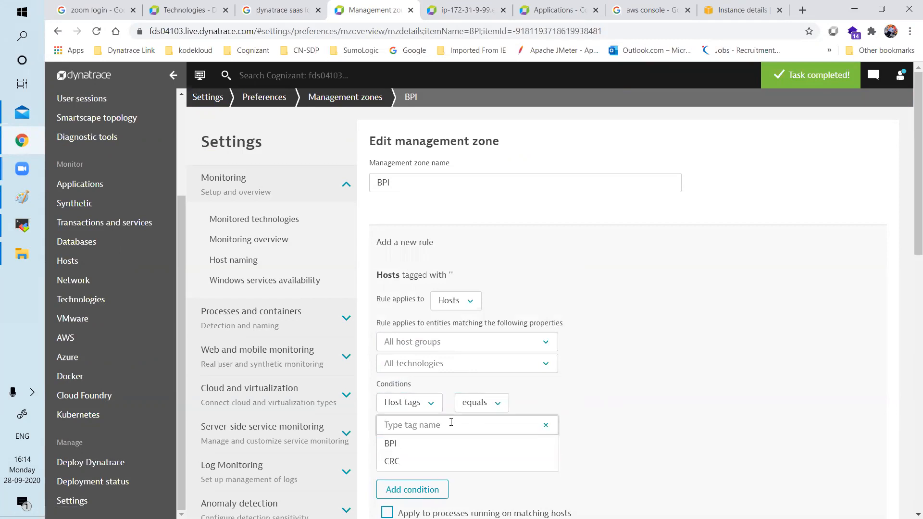
{"action": "type", "text": "BPI"}
{"action": "left_click", "coordinate": [432, 443]}
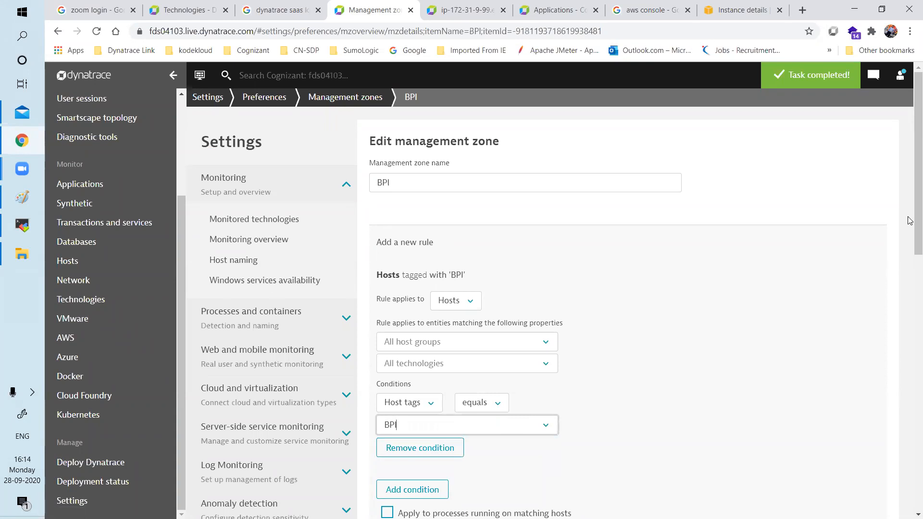
Step: Preview the entities matching the BPI host tag rule, create the rule and save the management zone
{"action": "scroll", "coordinate": [909, 223], "scroll_direction": "down", "scroll_amount": 1}
{"action": "left_click", "coordinate": [401, 500]}
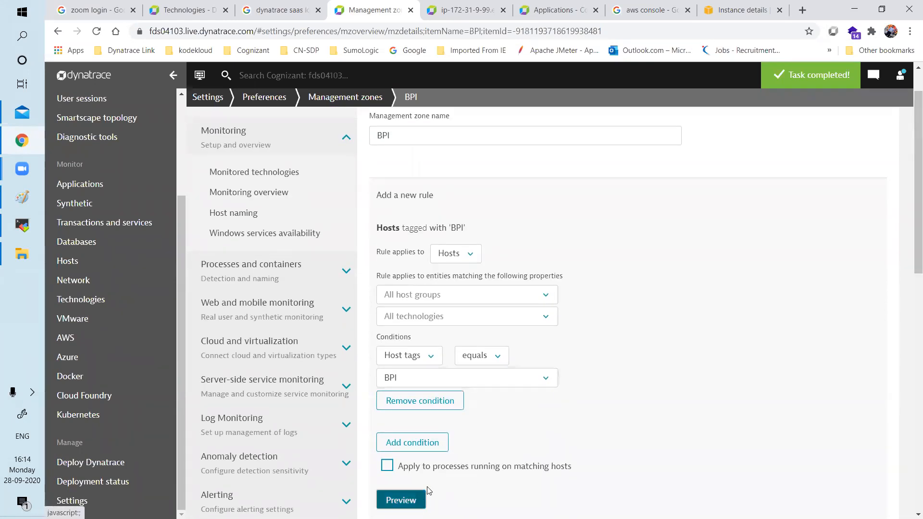
{"action": "scroll", "coordinate": [488, 332], "scroll_direction": "down", "scroll_amount": 7}
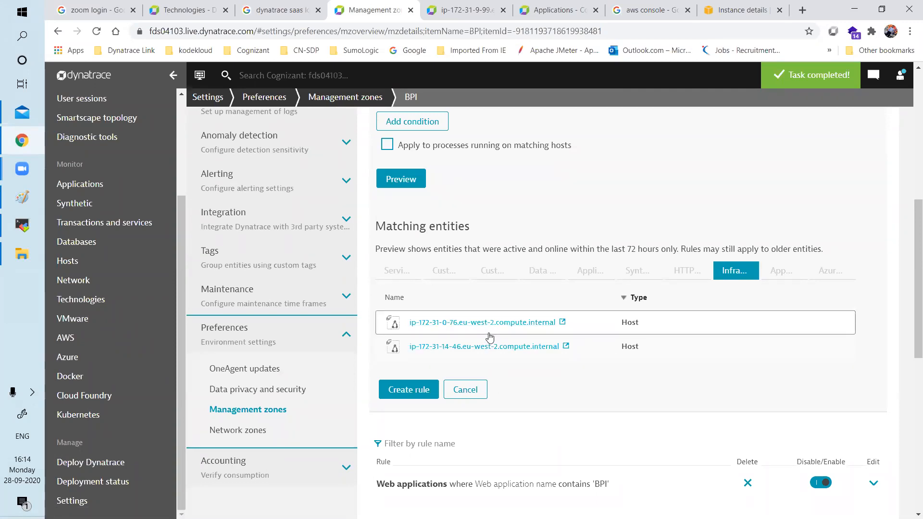
{"action": "scroll", "coordinate": [911, 299], "scroll_direction": "up", "scroll_amount": 3}
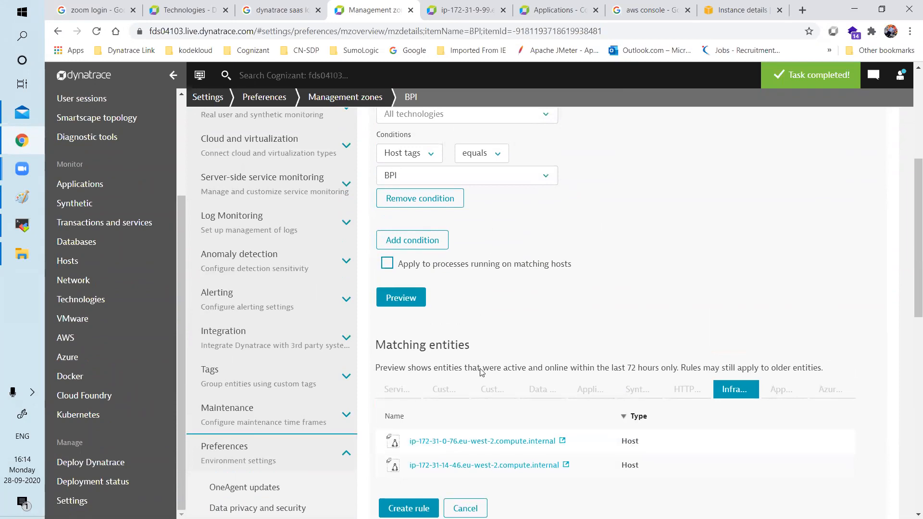
{"action": "scroll", "coordinate": [577, 409], "scroll_direction": "down", "scroll_amount": 2}
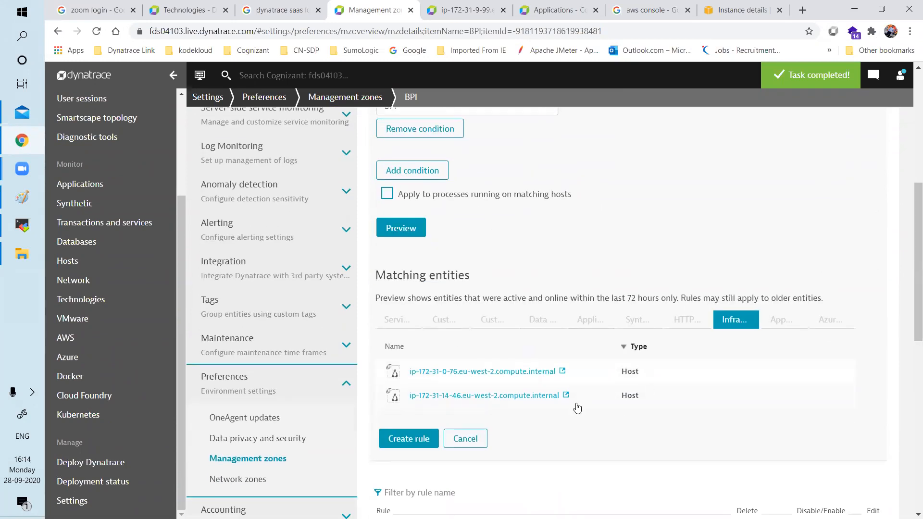
{"action": "left_click", "coordinate": [416, 446]}
{"action": "left_click", "coordinate": [265, 492]}
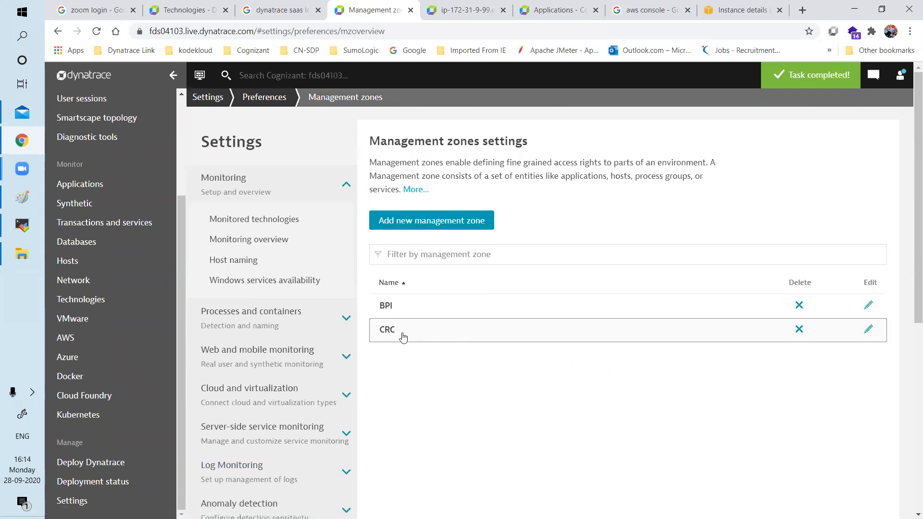
Step: Open the CRC management zone and start a new rule that applies to Hosts
{"action": "left_click", "coordinate": [403, 336]}
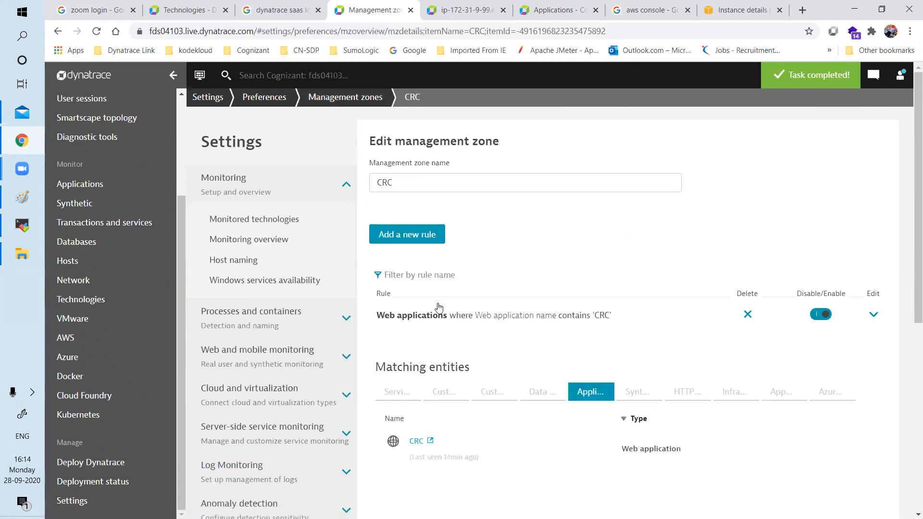
{"action": "left_click", "coordinate": [414, 236]}
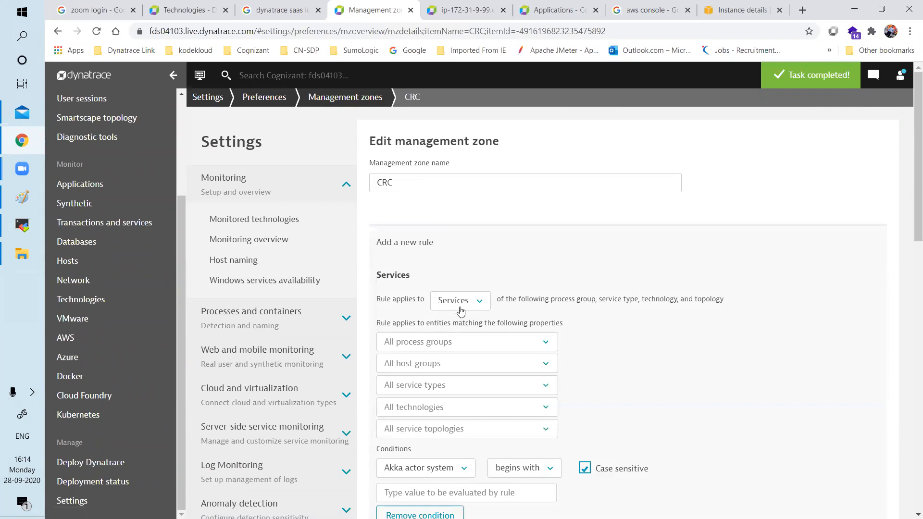
{"action": "left_click", "coordinate": [459, 301]}
{"action": "left_click", "coordinate": [449, 353]}
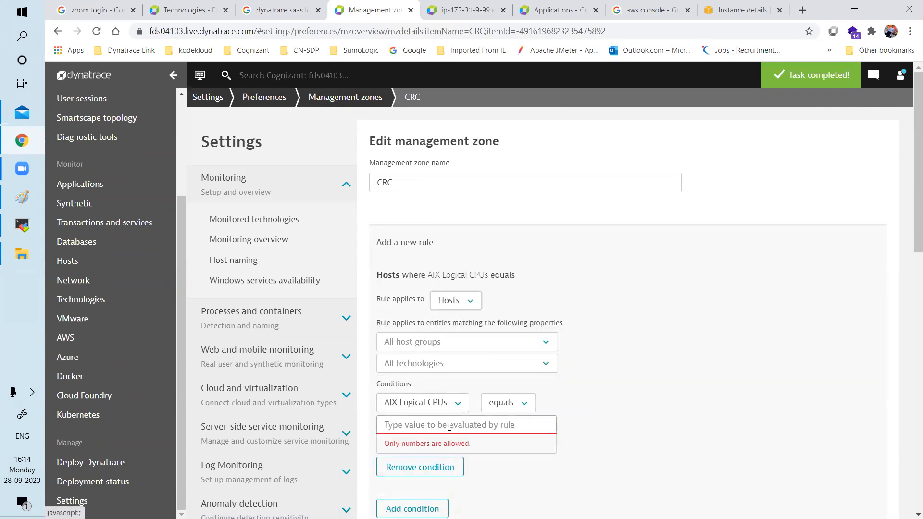
Step: Set the new CRC zone rule's condition to Host tags equals CRC
{"action": "left_click", "coordinate": [435, 404]}
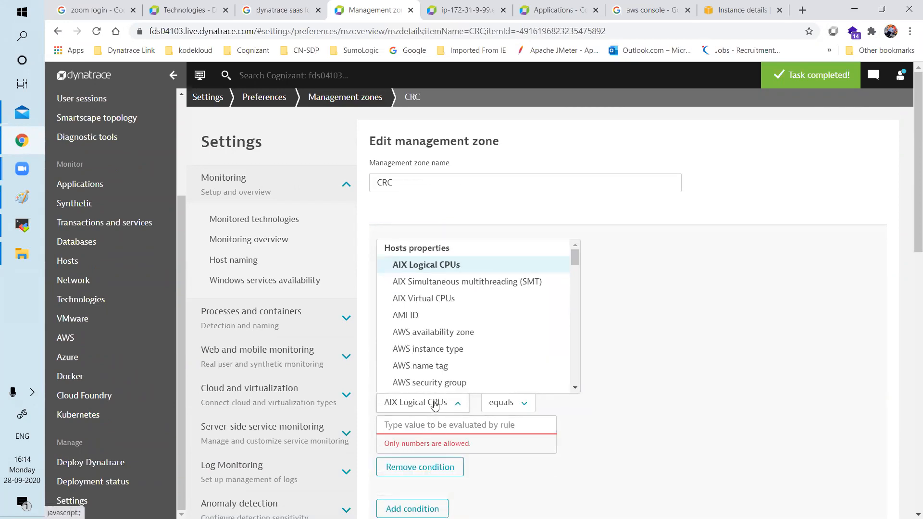
{"action": "key", "text": "h"}
{"action": "key", "text": "h"}
{"action": "key", "text": "h"}
{"action": "key", "text": "h"}
{"action": "key", "text": "h"}
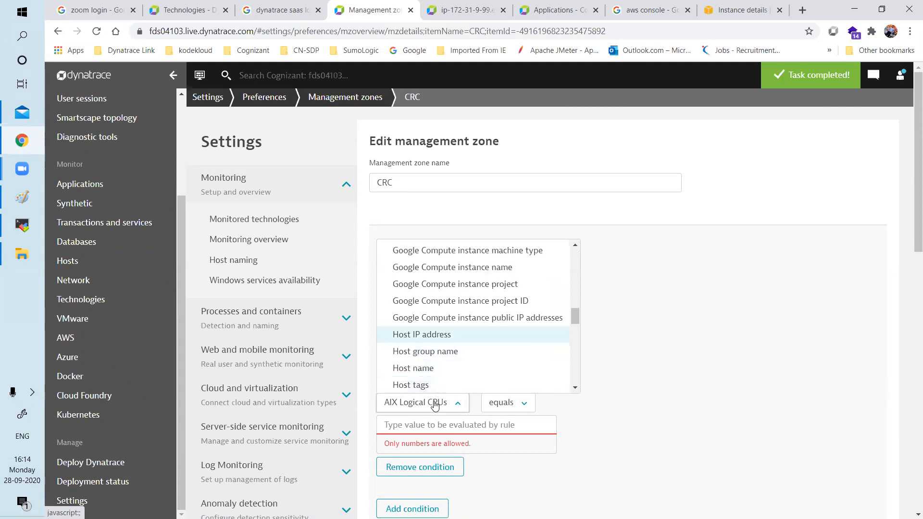
{"action": "left_click", "coordinate": [413, 384]}
{"action": "left_click", "coordinate": [474, 404]}
{"action": "left_click", "coordinate": [479, 419]}
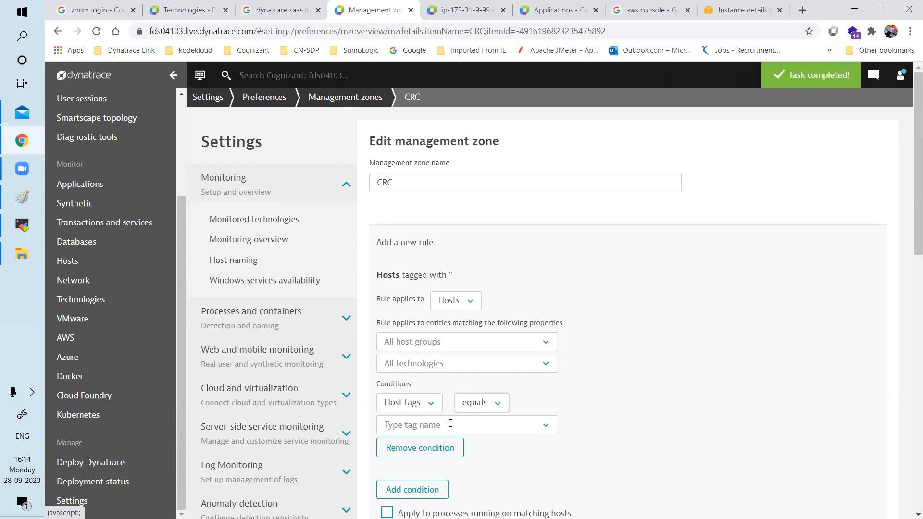
{"action": "left_click", "coordinate": [450, 424]}
{"action": "left_click", "coordinate": [403, 461]}
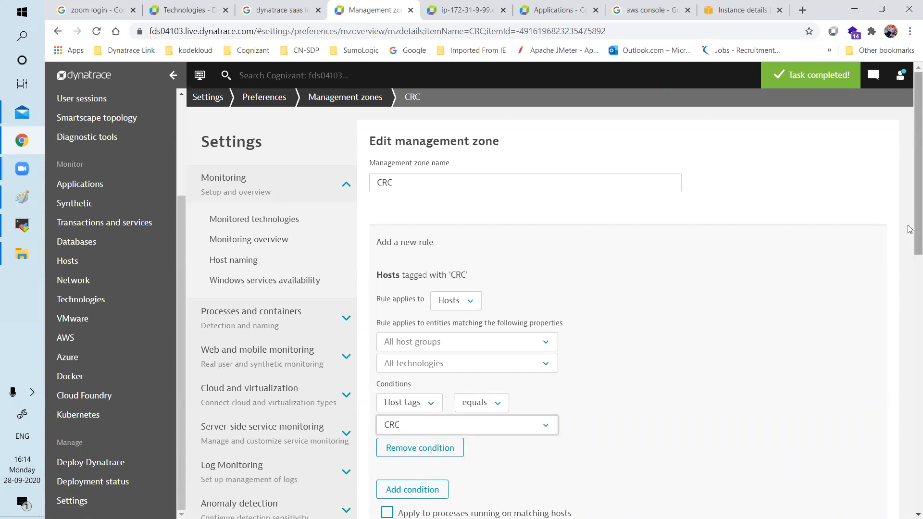
Step: Preview the entities matching the CRC host tag rule, create the rule and save the management zone
{"action": "left_click_drag", "start_coordinate": [910, 229], "coordinate": [911, 258]}
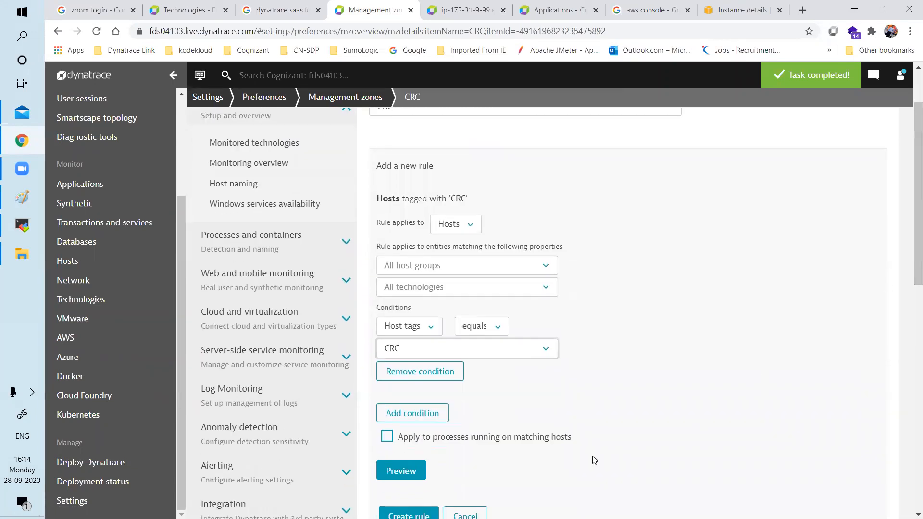
{"action": "left_click", "coordinate": [416, 471]}
{"action": "scroll", "coordinate": [910, 268], "scroll_direction": "down", "scroll_amount": 4}
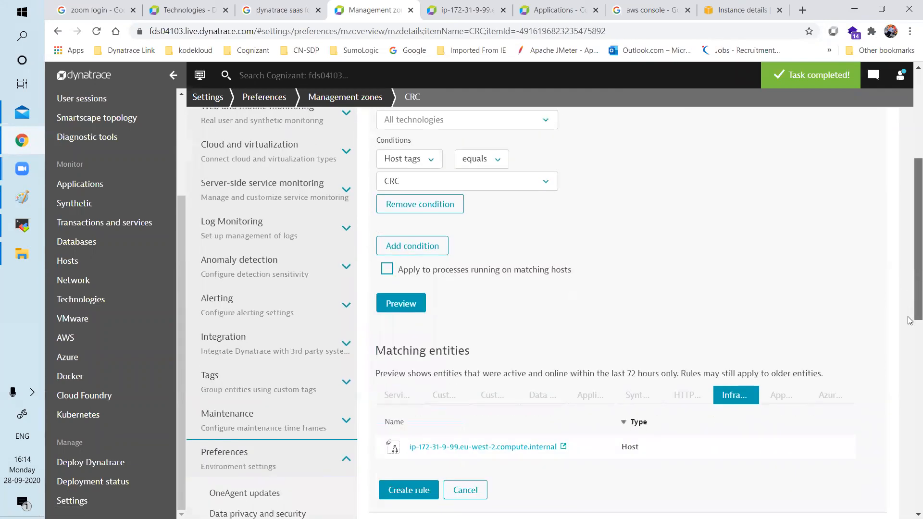
{"action": "left_click", "coordinate": [429, 362]}
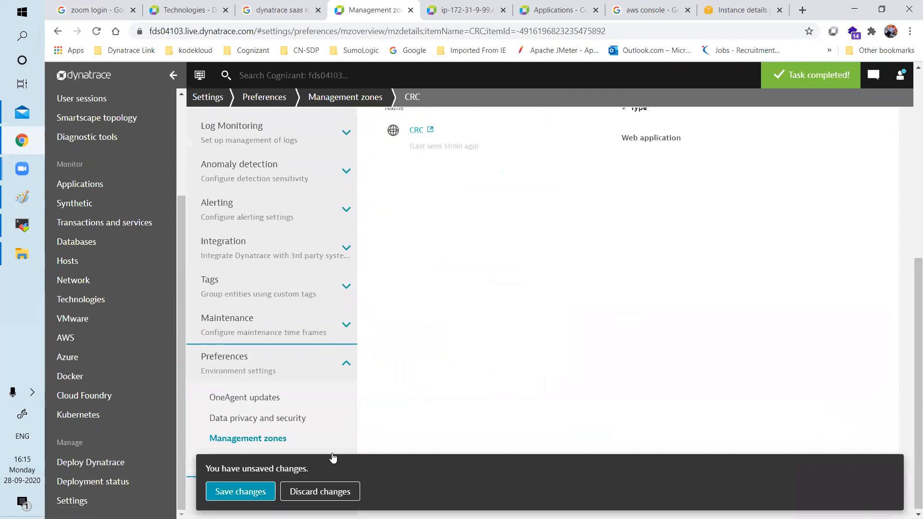
{"action": "left_click", "coordinate": [253, 490]}
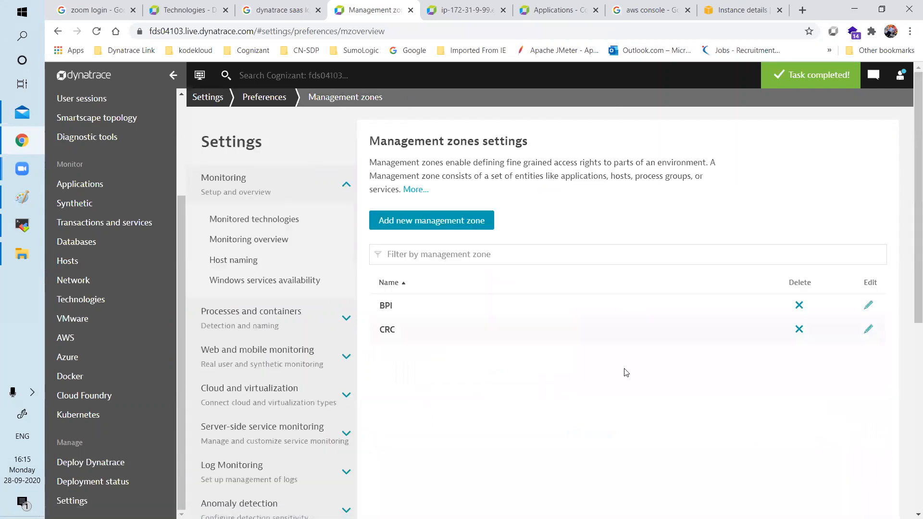
Step: Open the hosts list, reload it, and view the hosts in the CRC, BPI and All management zones
{"action": "left_click", "coordinate": [89, 266]}
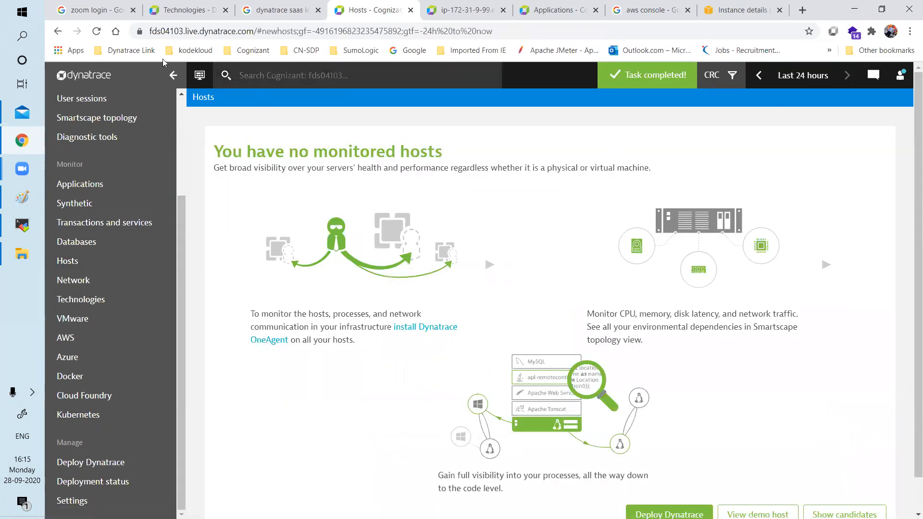
{"action": "left_click", "coordinate": [98, 32]}
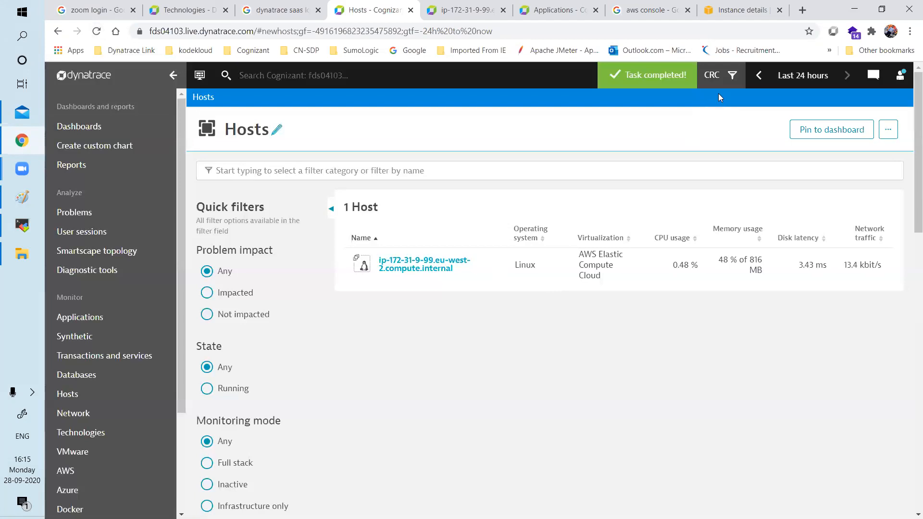
{"action": "left_click", "coordinate": [730, 78]}
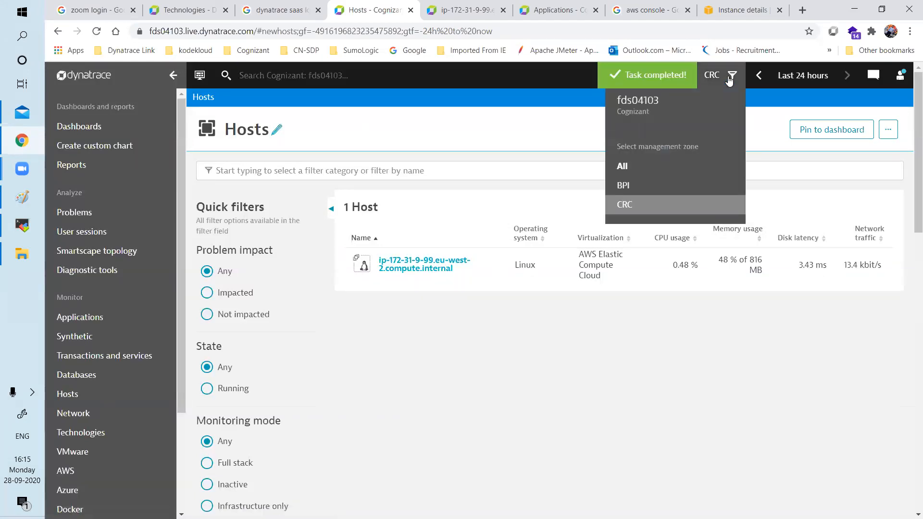
{"action": "left_click", "coordinate": [637, 185]}
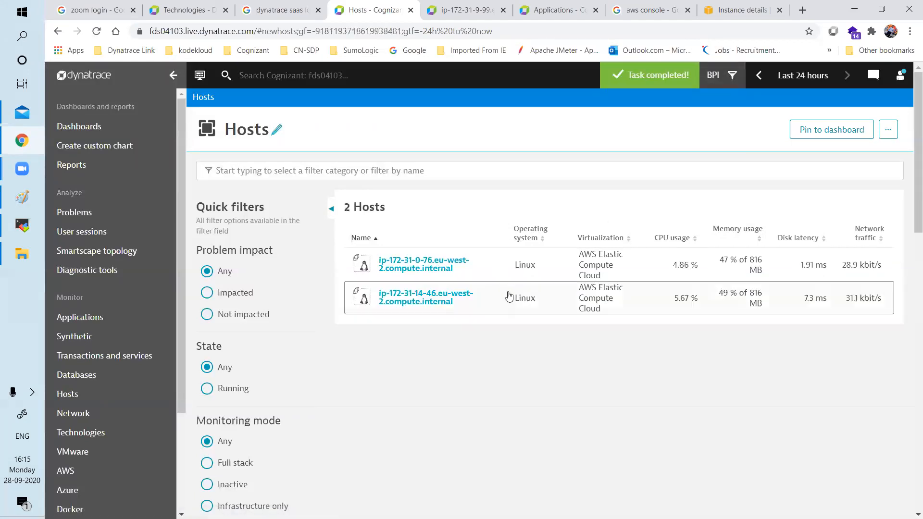
{"action": "left_click", "coordinate": [732, 76]}
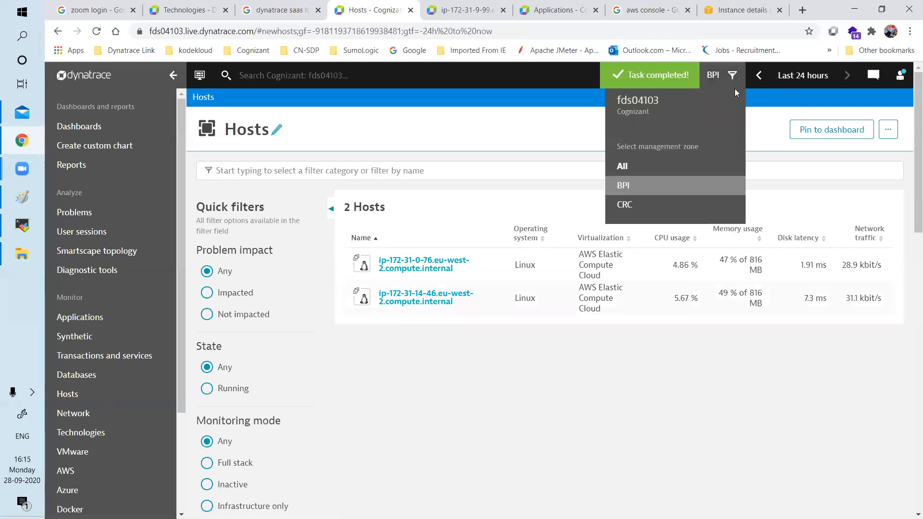
{"action": "left_click", "coordinate": [636, 167]}
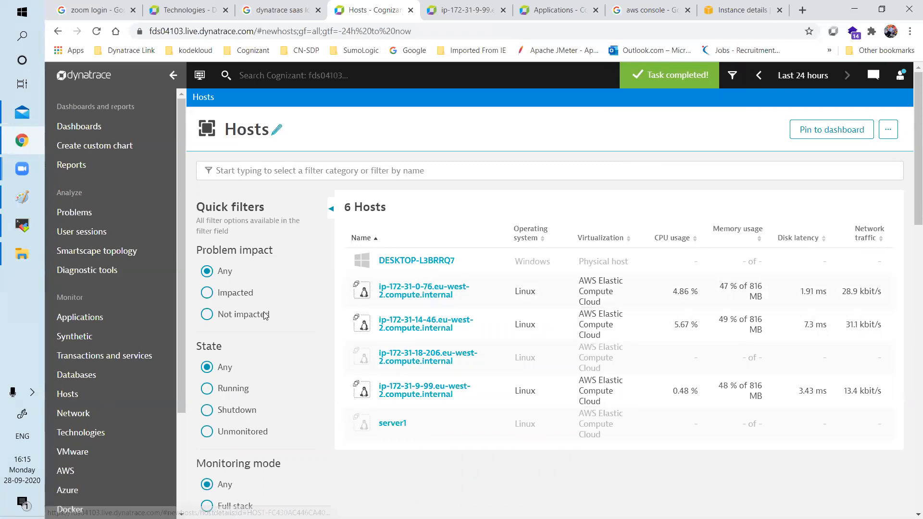
Step: Filter the hosts to the Running state and compare the lists for the BPI and CRC management zones
{"action": "left_click", "coordinate": [220, 393]}
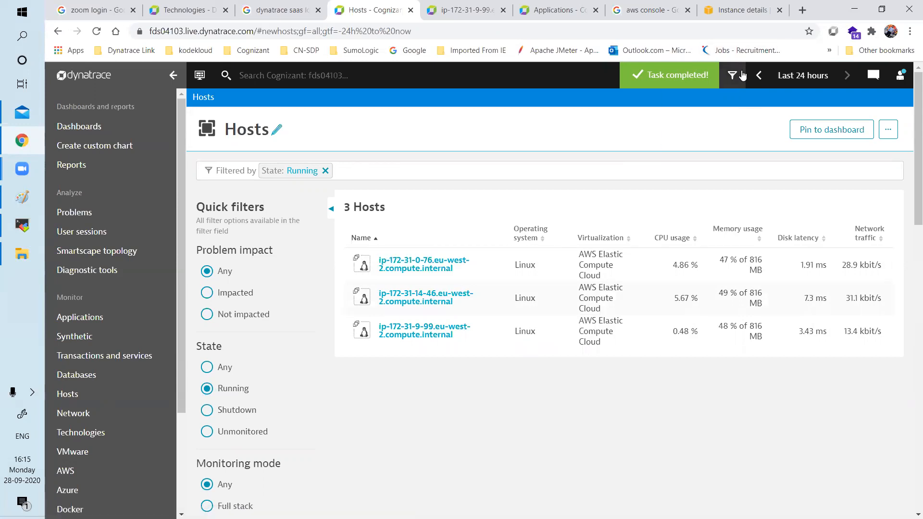
{"action": "left_click", "coordinate": [732, 75]}
{"action": "left_click", "coordinate": [623, 186]}
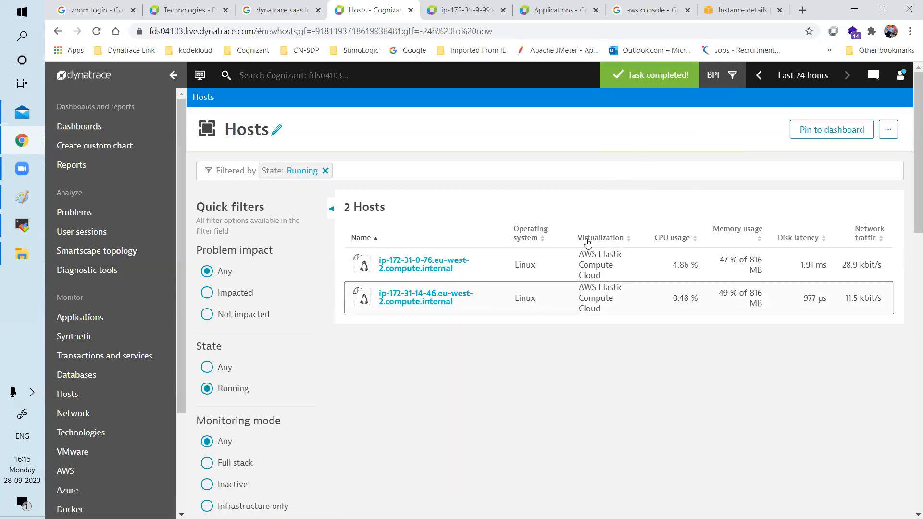
{"action": "left_click", "coordinate": [724, 77]}
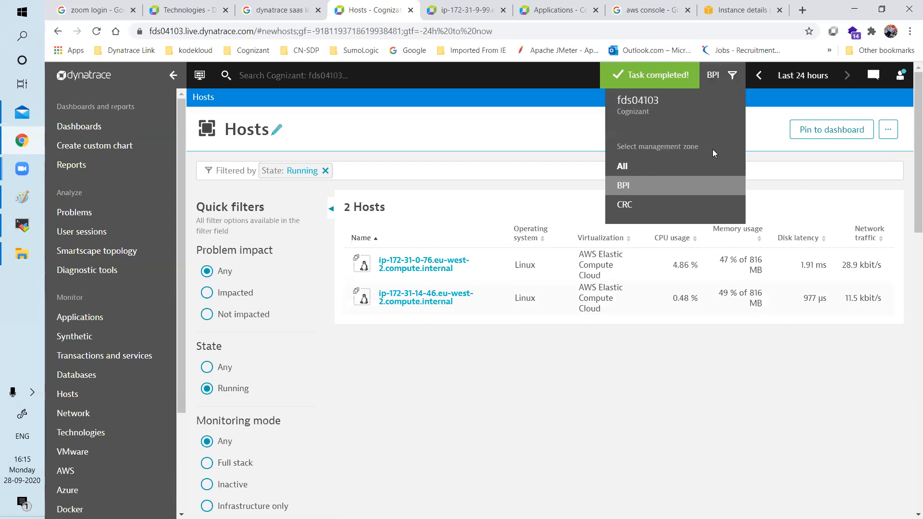
{"action": "left_click", "coordinate": [625, 205]}
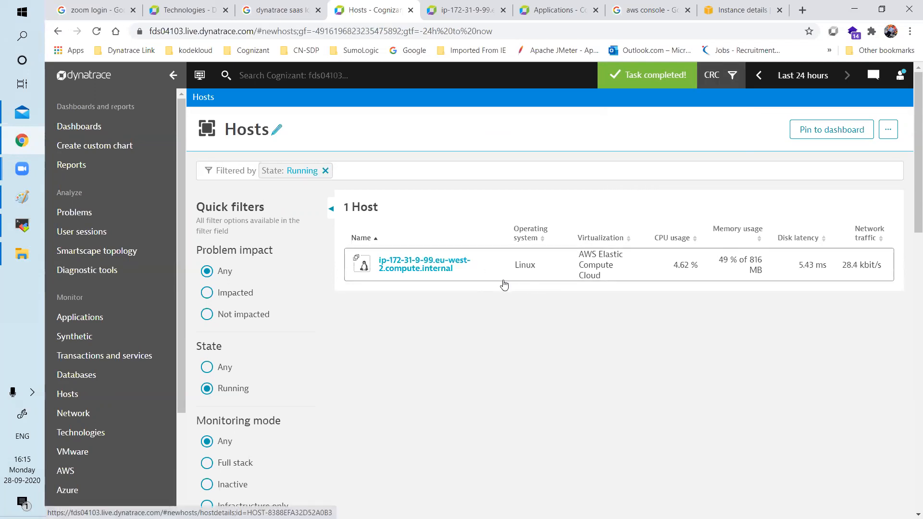
{"action": "left_click", "coordinate": [732, 77]}
{"action": "left_click", "coordinate": [635, 188]}
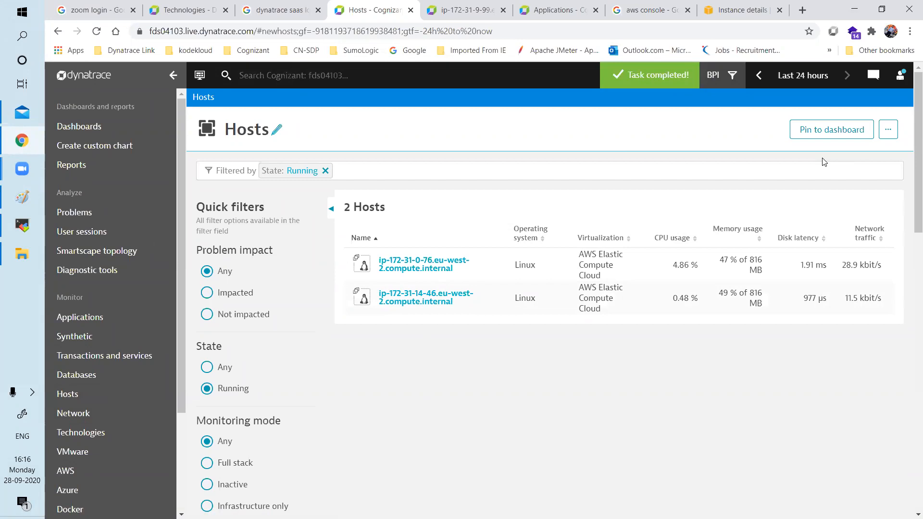
Step: Review the running hosts across all management zones, for BPI only, and for CRC only
{"action": "left_click", "coordinate": [713, 75]}
{"action": "left_click", "coordinate": [624, 166]}
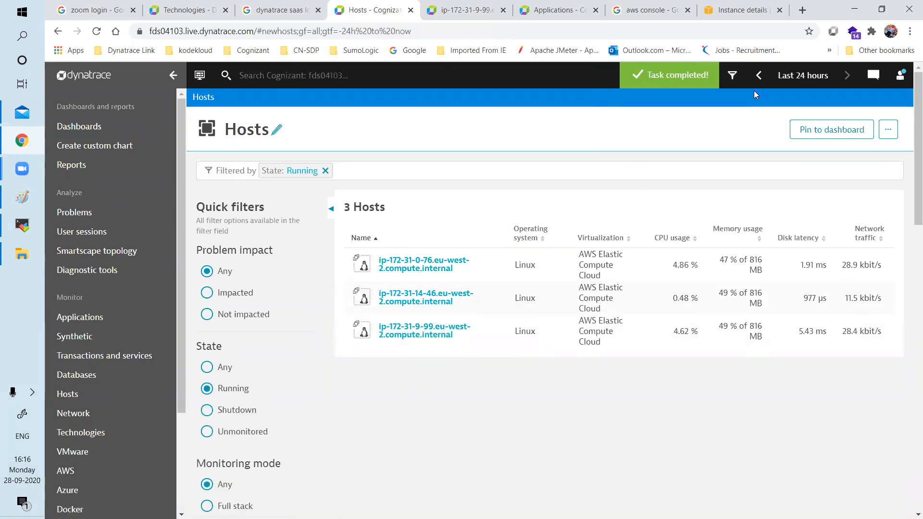
{"action": "left_click", "coordinate": [732, 75]}
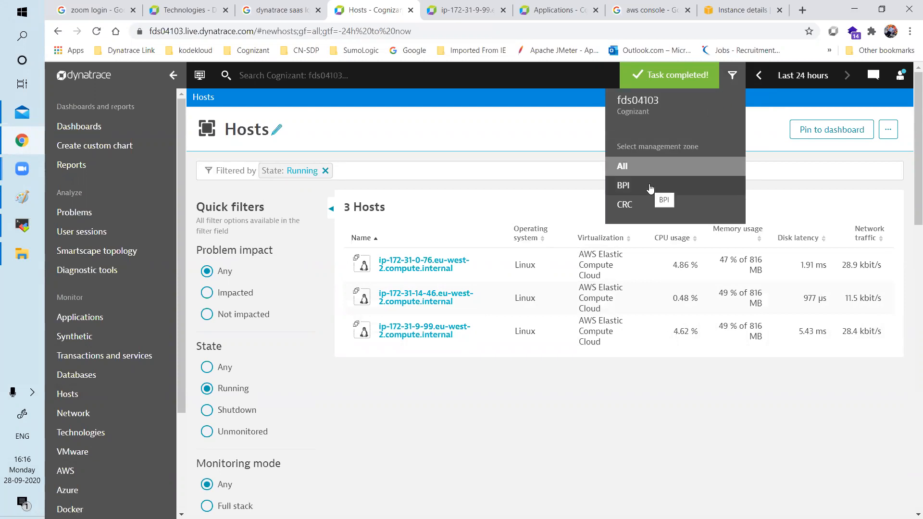
{"action": "left_click", "coordinate": [623, 186]}
{"action": "left_click", "coordinate": [714, 76]}
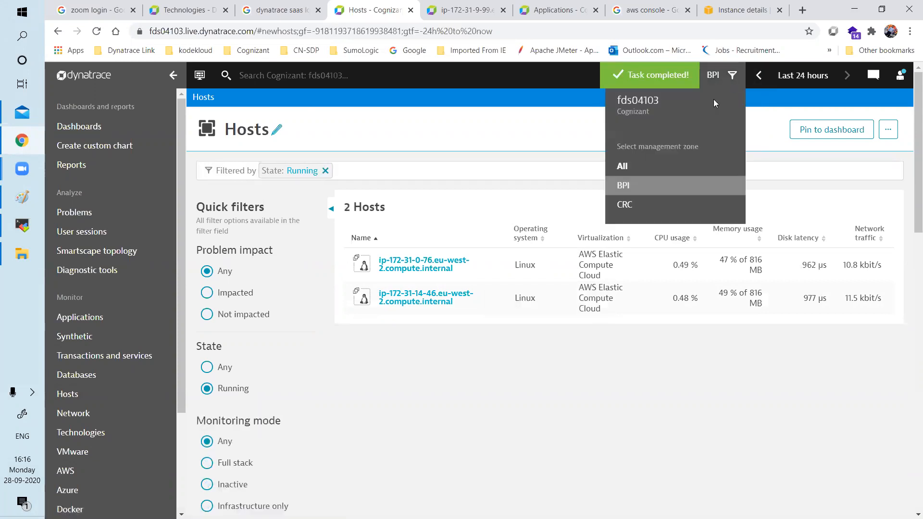
{"action": "left_click", "coordinate": [633, 205]}
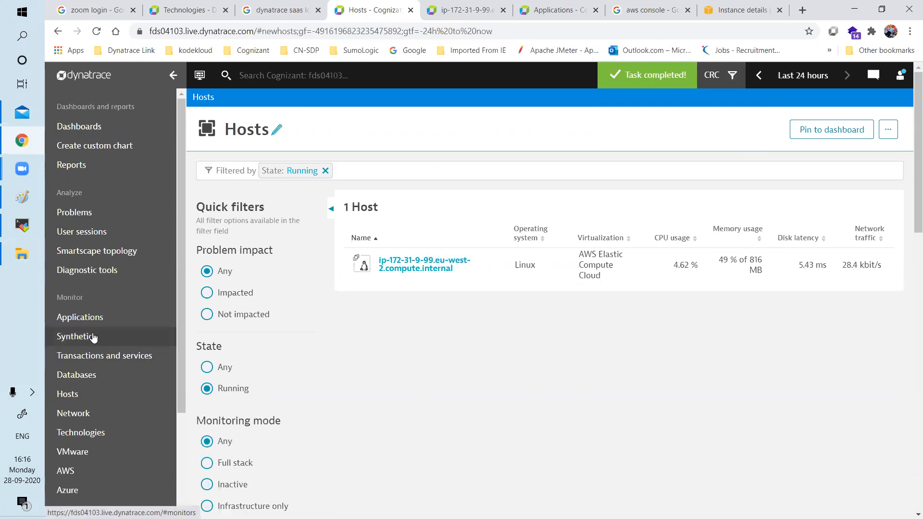
Step: Start creating a synthetic HTTP monitor and name it Google
{"action": "left_click", "coordinate": [108, 342]}
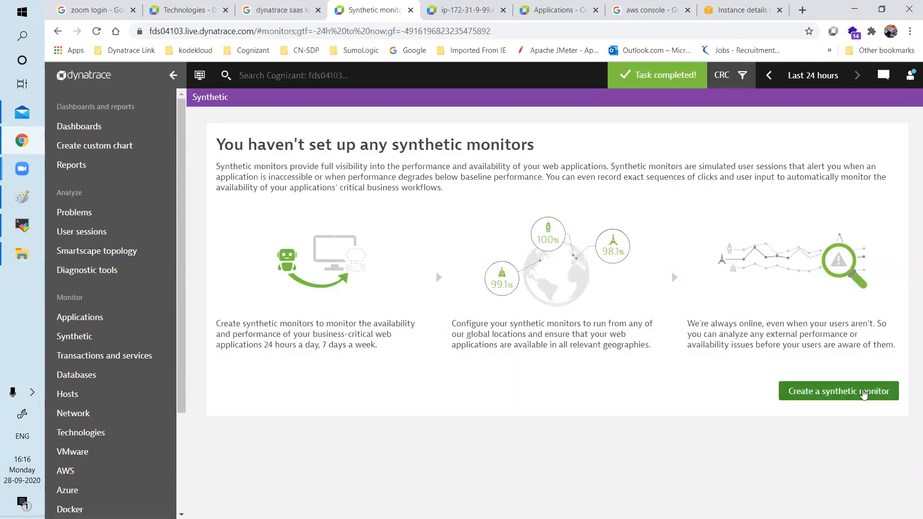
{"action": "left_click", "coordinate": [839, 391]}
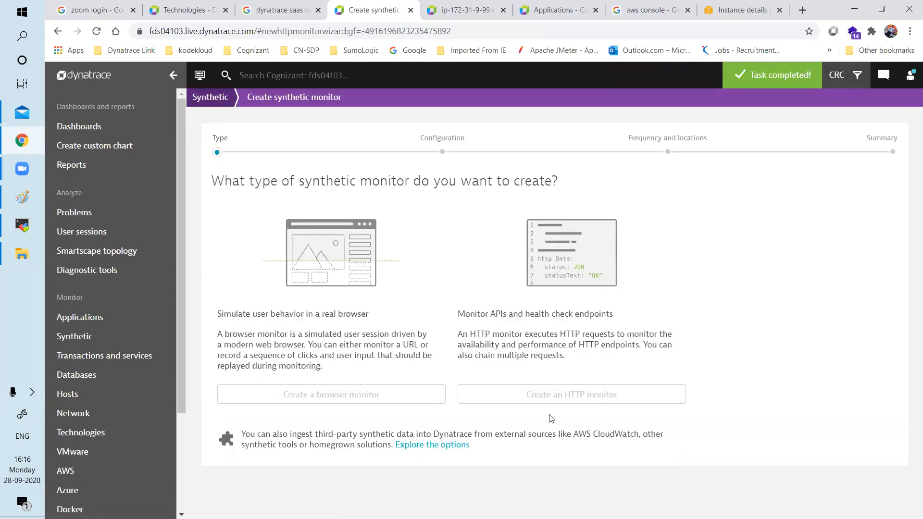
{"action": "left_click", "coordinate": [572, 400]}
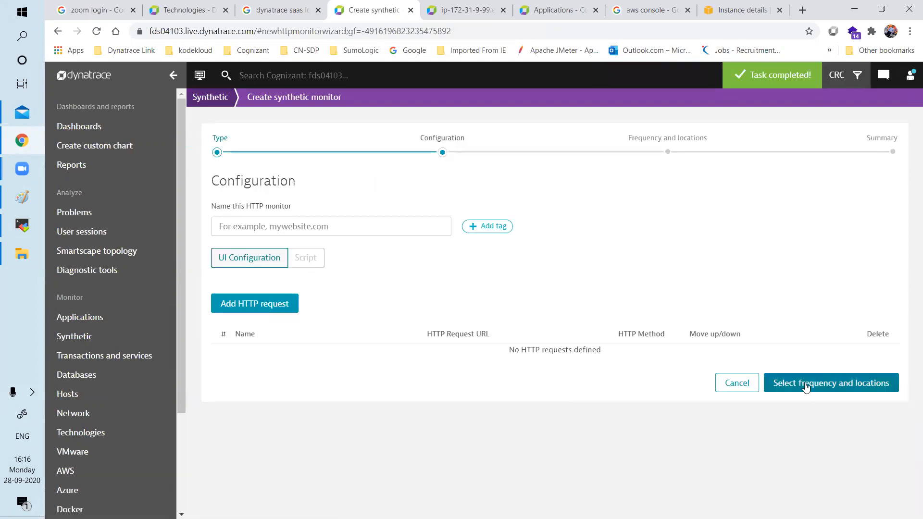
{"action": "left_click", "coordinate": [412, 233]}
{"action": "type", "text": "Google"}
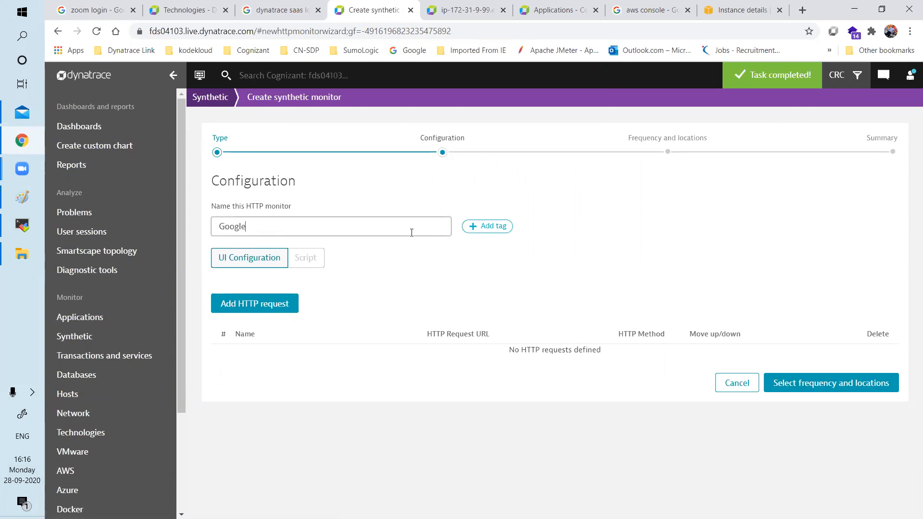
{"action": "left_click", "coordinate": [291, 303]}
{"action": "left_click", "coordinate": [294, 369]}
{"action": "type", "text": "h"}
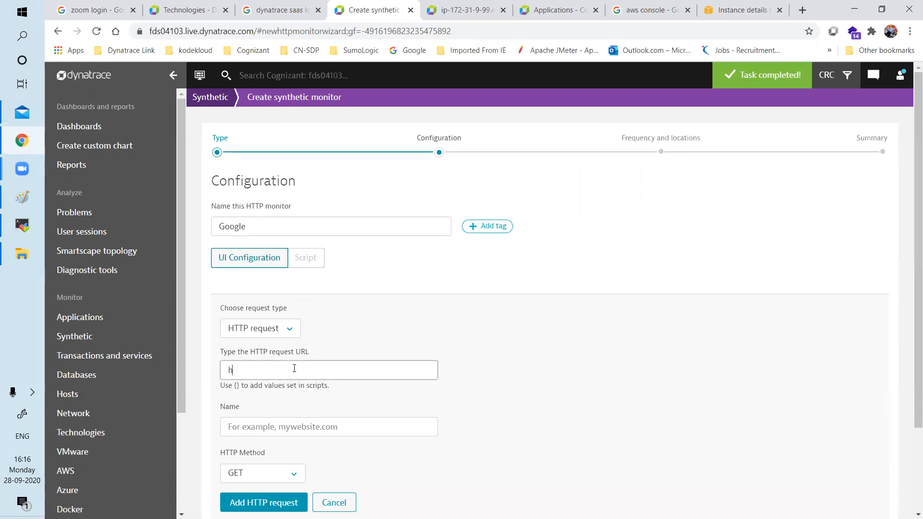
{"action": "type", "text": "ttps://www.ggogle.com"}
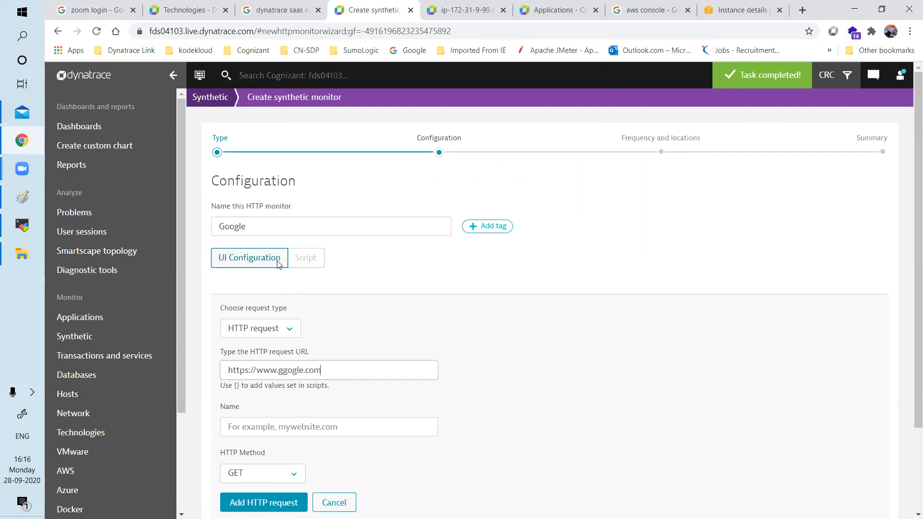
Step: Rename the HTTP monitor to BPI
{"action": "left_click", "coordinate": [264, 230]}
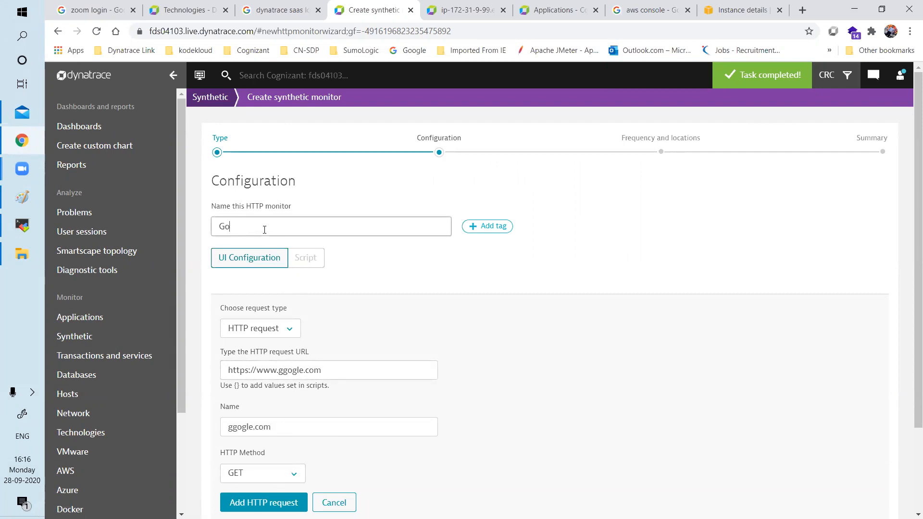
{"action": "key", "text": "BackSpace"}
{"action": "key", "text": "BackSpace"}
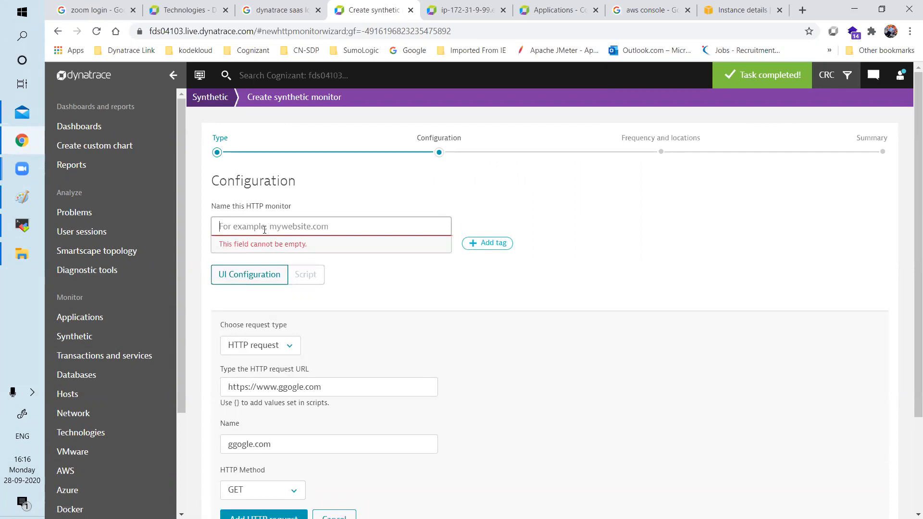
{"action": "type", "text": "BPI"}
{"action": "left_click", "coordinate": [869, 221]}
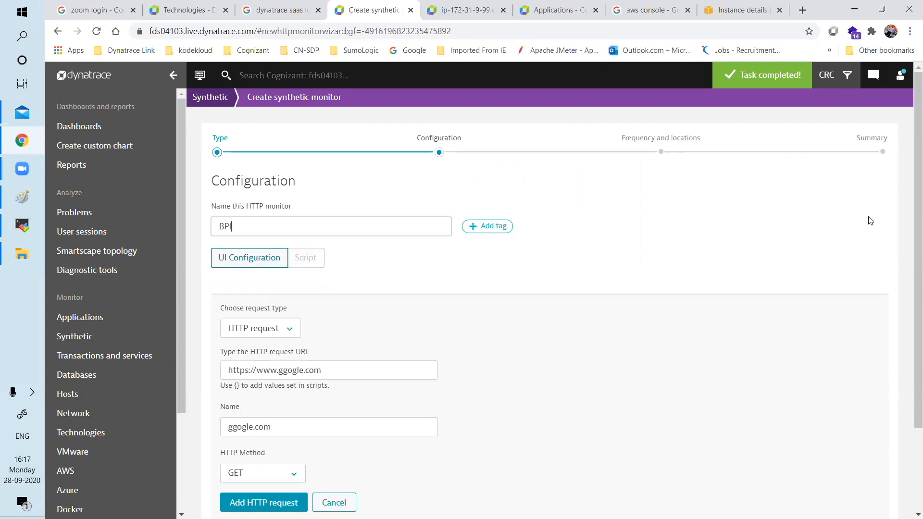
Step: Add the GET request to the HTTP monitor and proceed to its frequency and locations
{"action": "scroll", "coordinate": [910, 230], "scroll_direction": "down", "scroll_amount": 2}
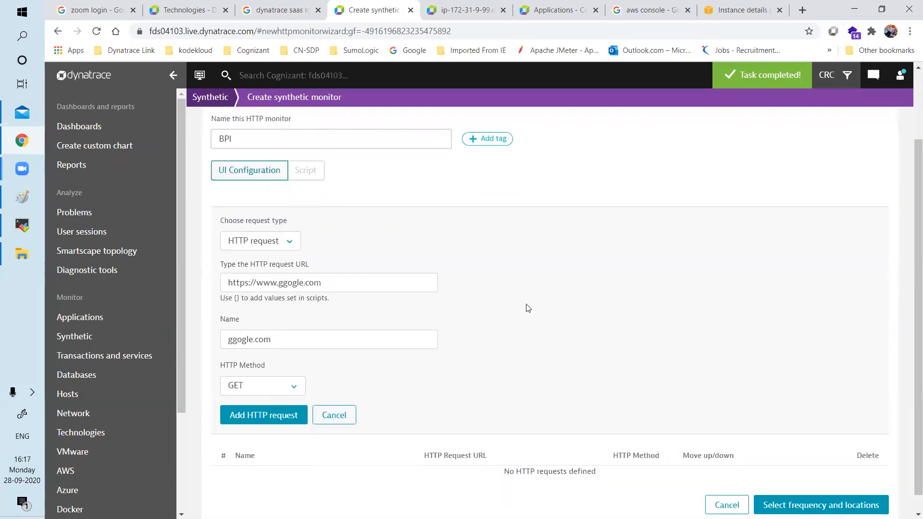
{"action": "left_click", "coordinate": [269, 416]}
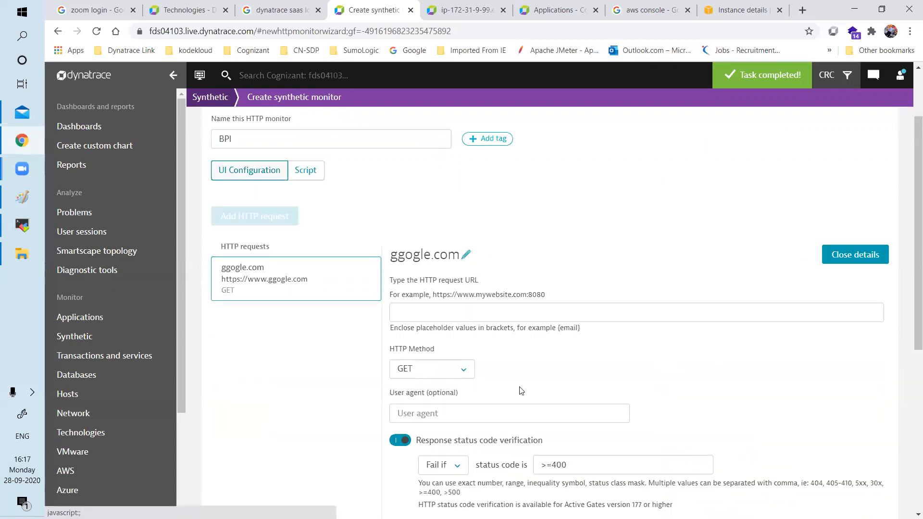
{"action": "scroll", "coordinate": [729, 345], "scroll_direction": "down", "scroll_amount": 6}
{"action": "left_click", "coordinate": [798, 484]}
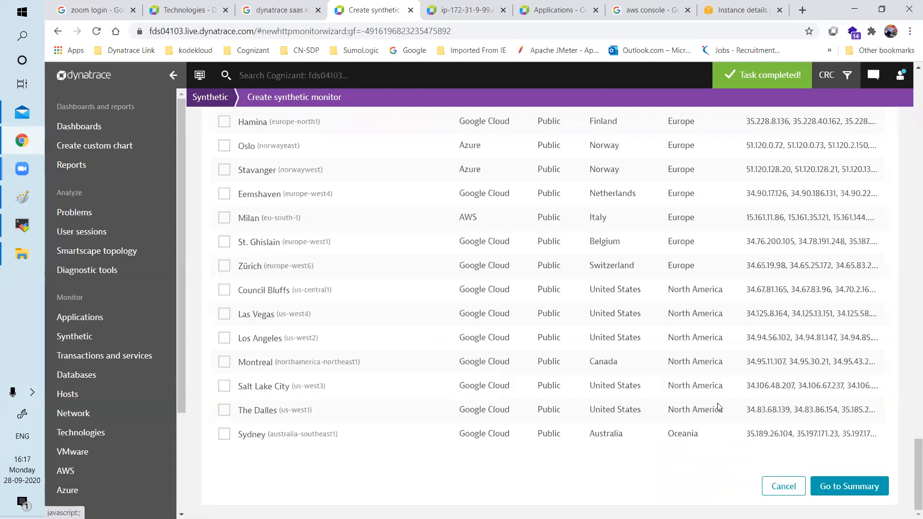
Step: Select the Alibaba Hong Kong location for the HTTP monitor and proceed to the summary
{"action": "scroll", "coordinate": [384, 241], "scroll_direction": "up", "scroll_amount": 5}
{"action": "scroll", "coordinate": [390, 255], "scroll_direction": "up", "scroll_amount": 10}
{"action": "scroll", "coordinate": [397, 265], "scroll_direction": "down", "scroll_amount": 8}
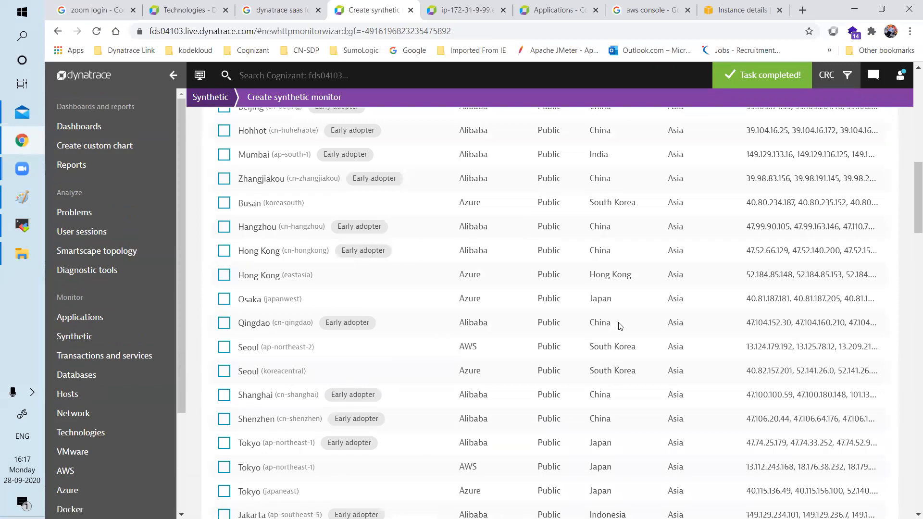
{"action": "scroll", "coordinate": [649, 331], "scroll_direction": "down", "scroll_amount": 10}
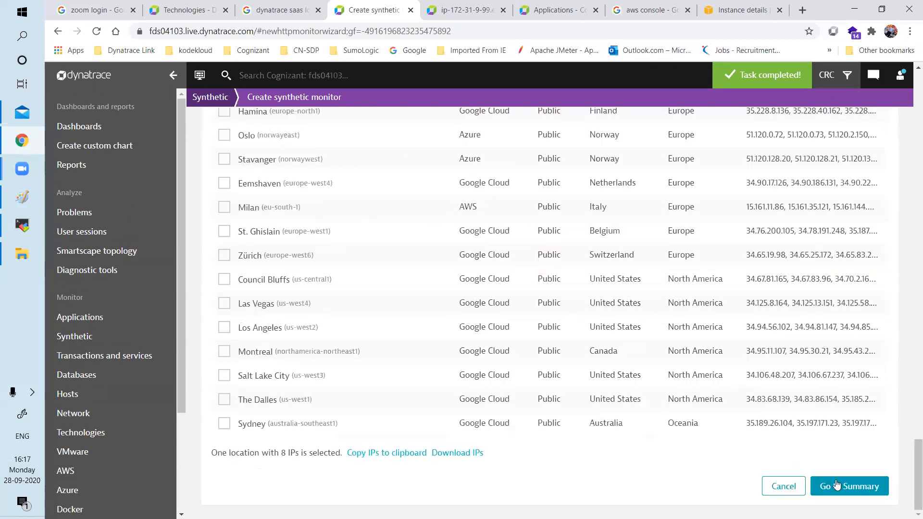
{"action": "left_click", "coordinate": [836, 482]}
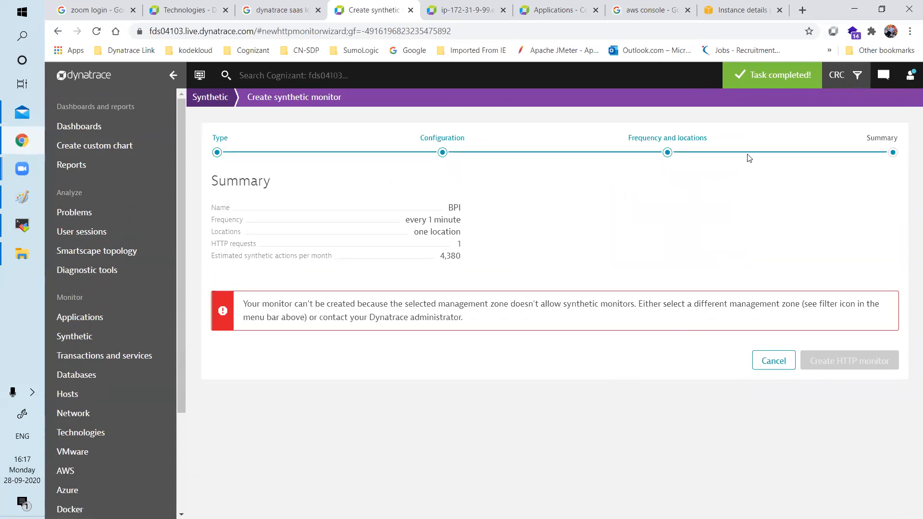
Step: Switch the management zone selection to All and create the HTTP monitor
{"action": "left_click", "coordinate": [857, 75]}
{"action": "left_click", "coordinate": [756, 165]}
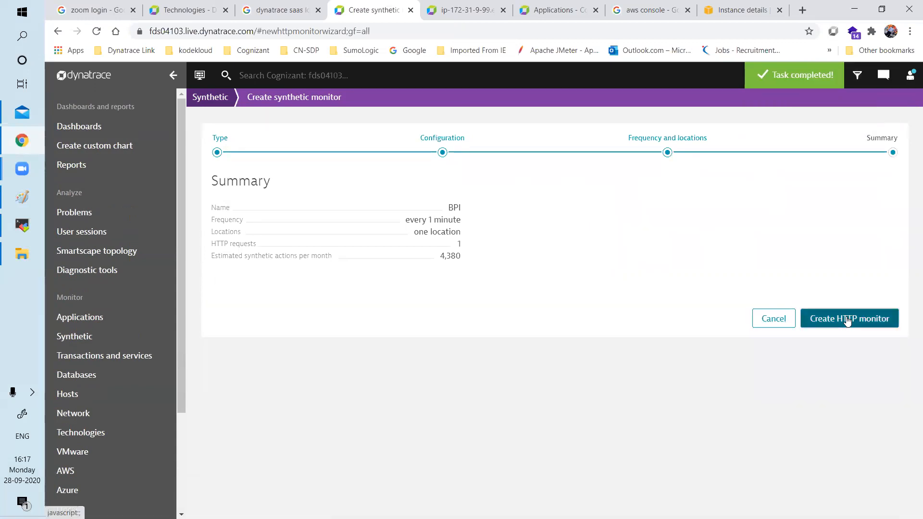
{"action": "left_click", "coordinate": [847, 320]}
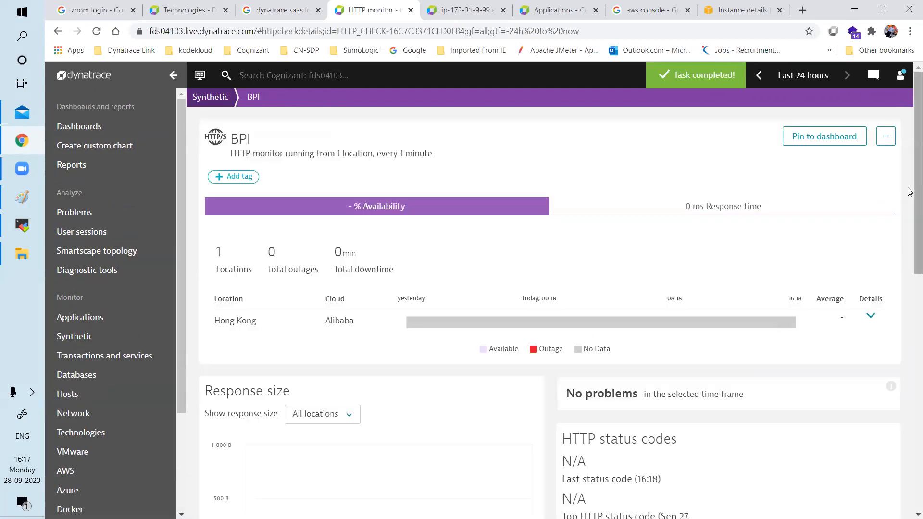
Step: Add the existing BPI tag to the BPI HTTP monitor
{"action": "mouse_move", "coordinate": [907, 215]}
{"action": "left_mouse_down"}
{"action": "mouse_move", "coordinate": [907, 459]}
{"action": "mouse_move", "coordinate": [909, 199]}
{"action": "left_mouse_up"}
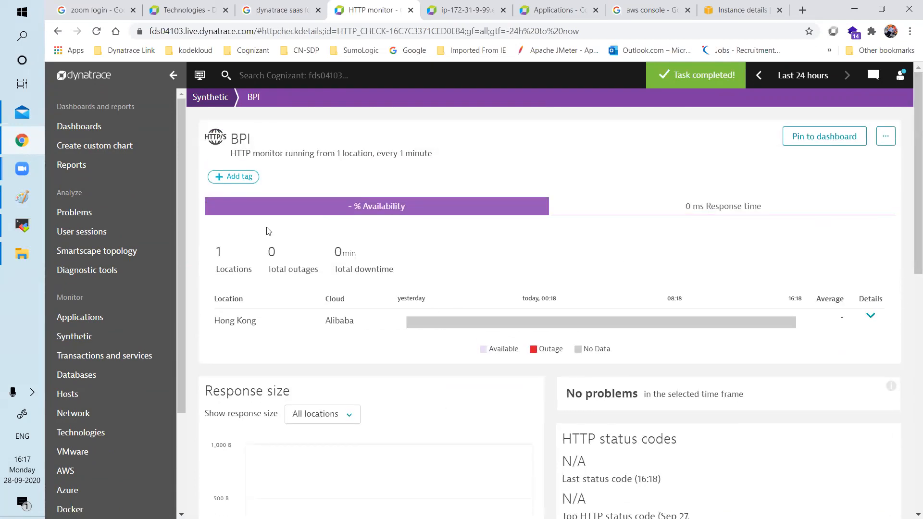
{"action": "left_click", "coordinate": [236, 177]}
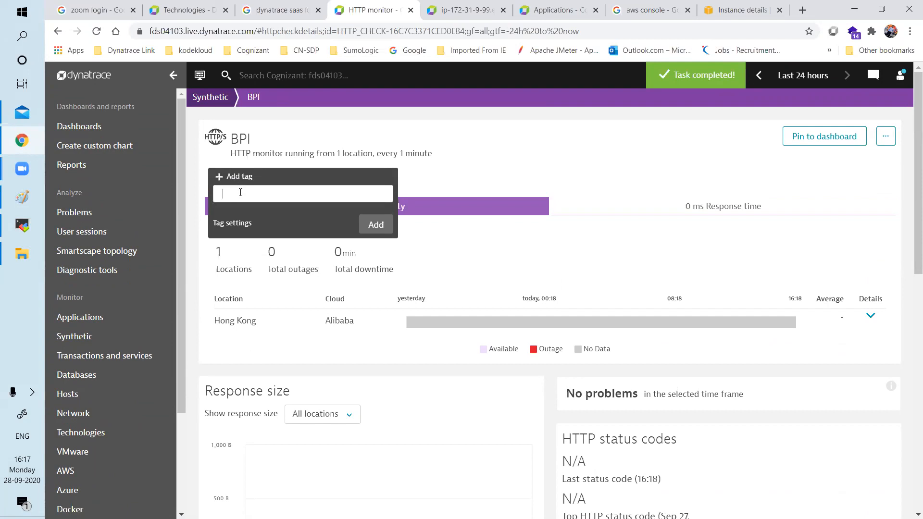
{"action": "type", "text": "BPI"}
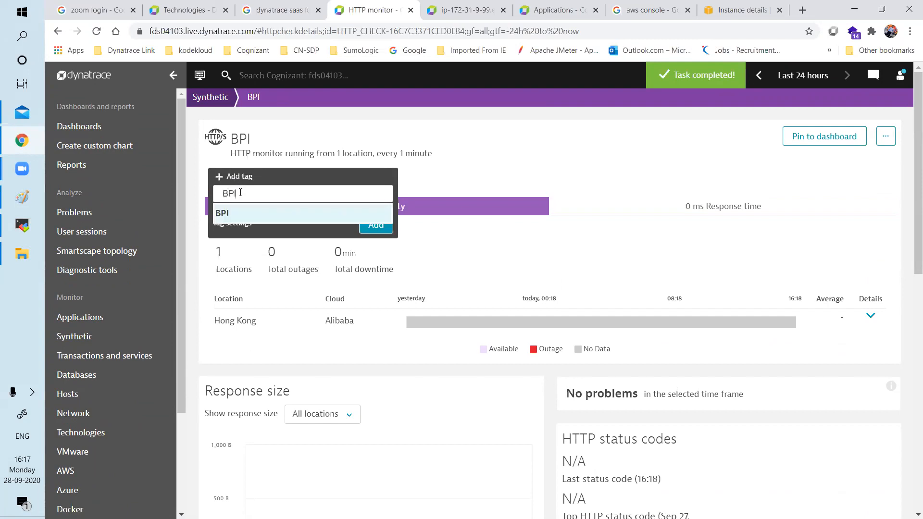
{"action": "left_click", "coordinate": [232, 214]}
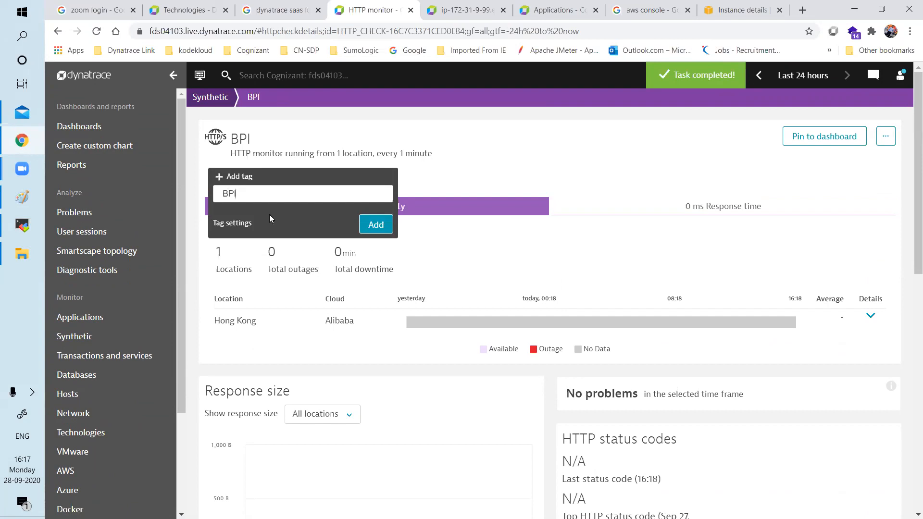
{"action": "left_click", "coordinate": [376, 226]}
Step: Open the BPI management zone for editing in the environment's preference settings
{"action": "left_click_drag", "start_coordinate": [183, 338], "coordinate": [181, 440]}
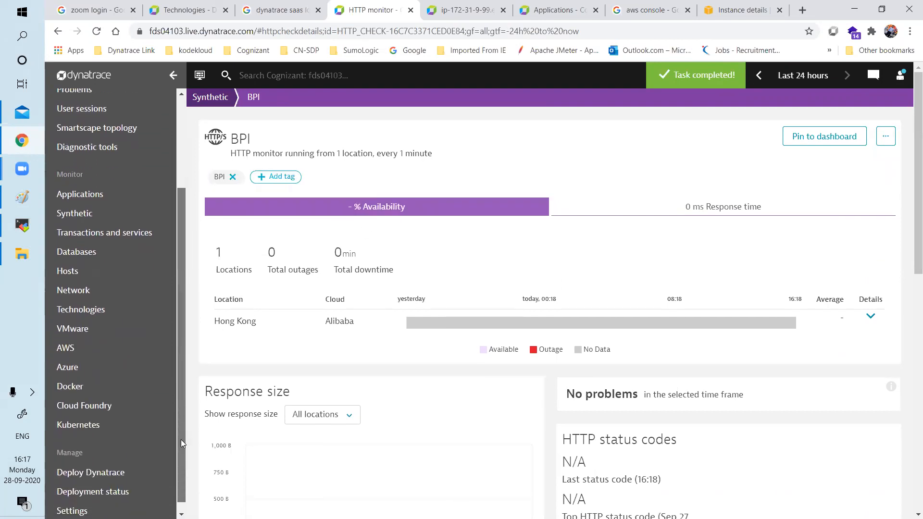
{"action": "left_click", "coordinate": [72, 508]}
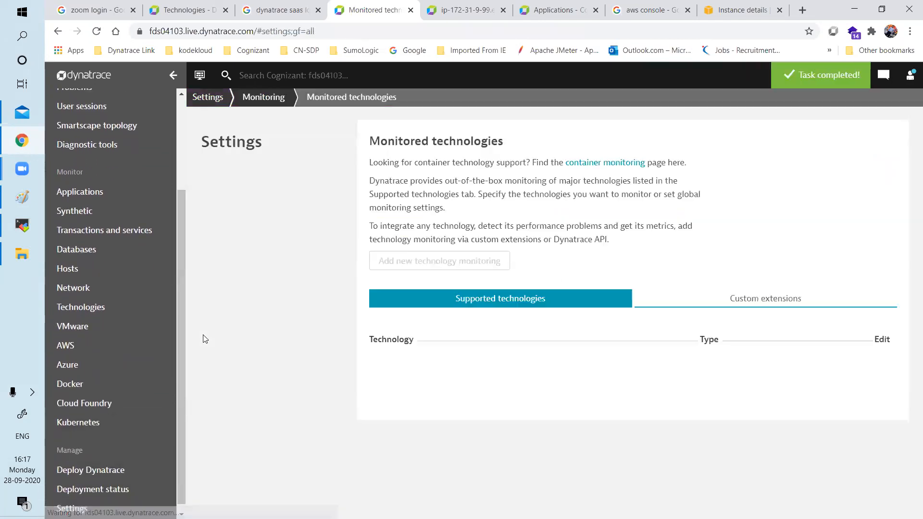
{"action": "scroll", "coordinate": [848, 139], "scroll_direction": "down", "scroll_amount": 10}
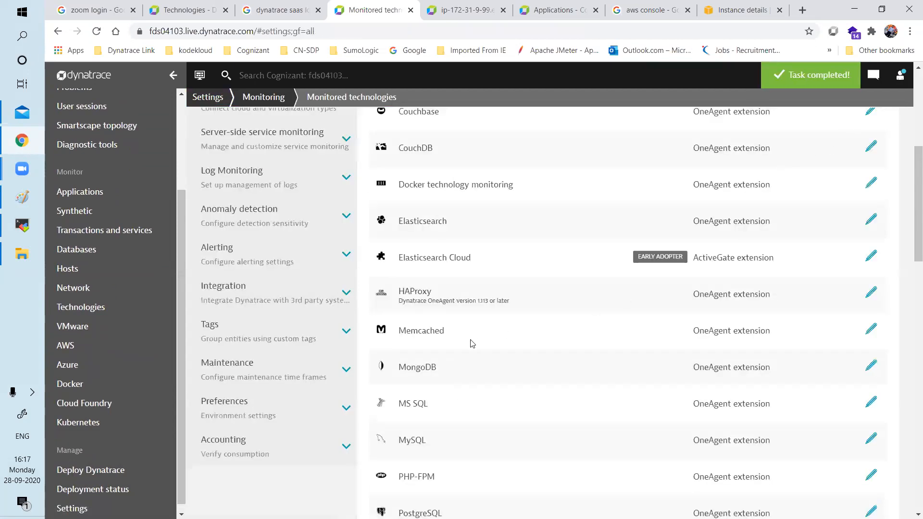
{"action": "left_click", "coordinate": [250, 416]}
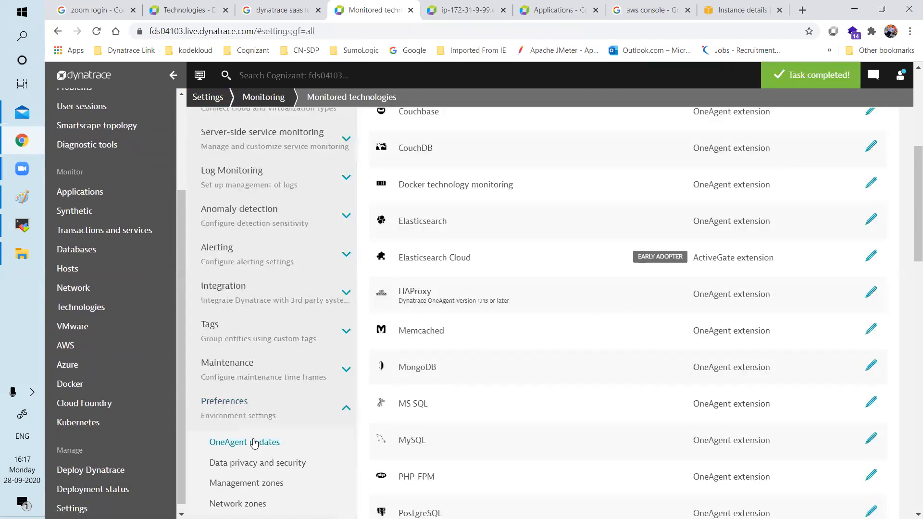
{"action": "left_click", "coordinate": [261, 485]}
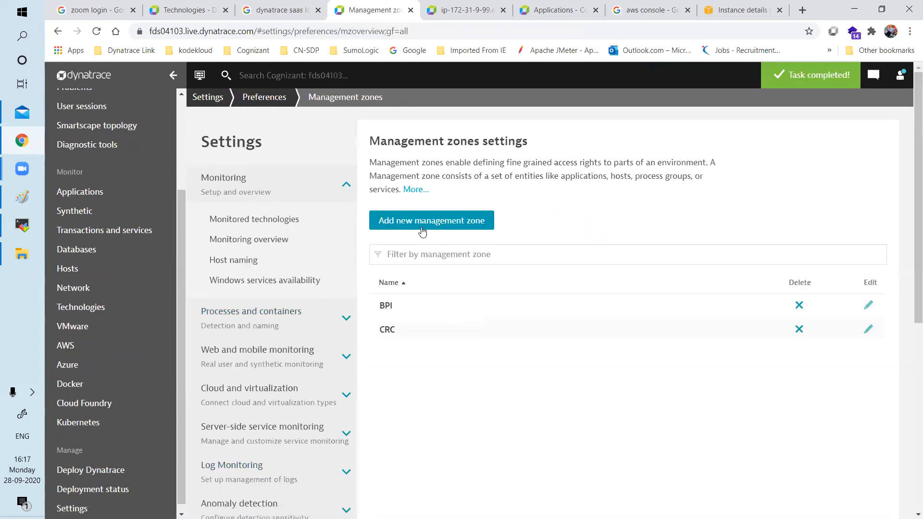
{"action": "left_click", "coordinate": [422, 316]}
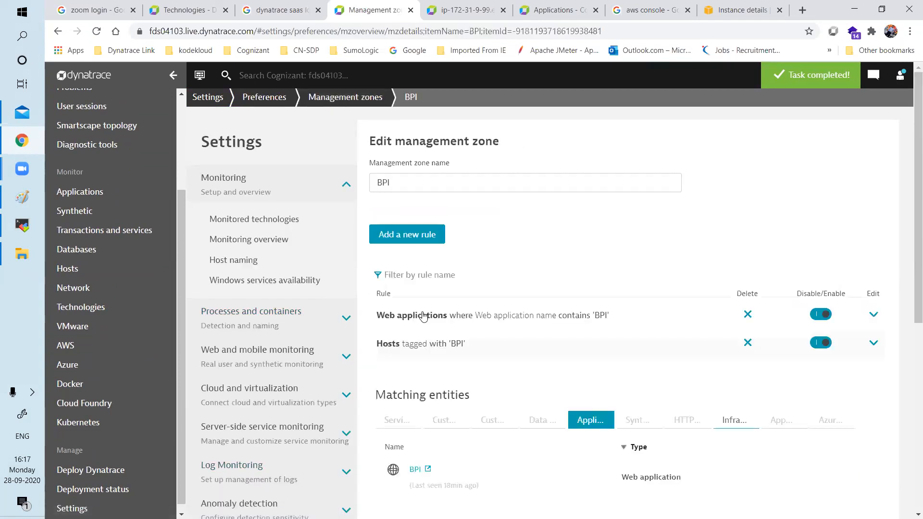
Step: Add a new rule to the BPI zone that applies to HTTP monitors whose HTTP monitor tags equal BPI
{"action": "left_click", "coordinate": [429, 235]}
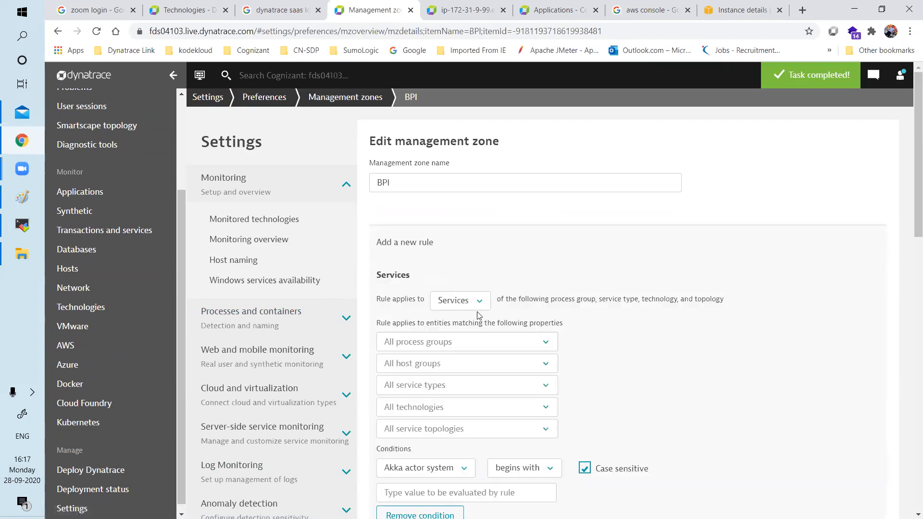
{"action": "left_click", "coordinate": [469, 301]}
{"action": "left_click_drag", "start_coordinate": [582, 347], "coordinate": [577, 376]}
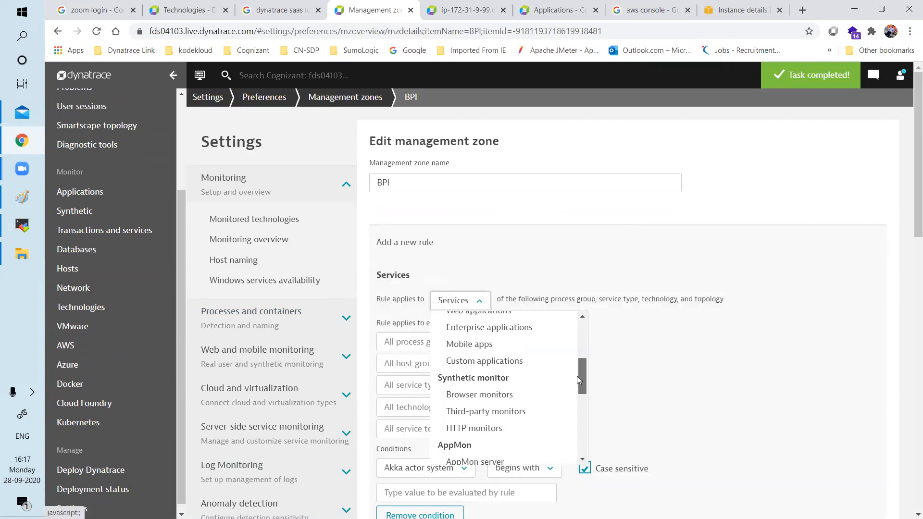
{"action": "left_click", "coordinate": [511, 436]}
{"action": "left_click", "coordinate": [470, 350]}
{"action": "left_click", "coordinate": [470, 396]}
{"action": "left_click", "coordinate": [473, 368]}
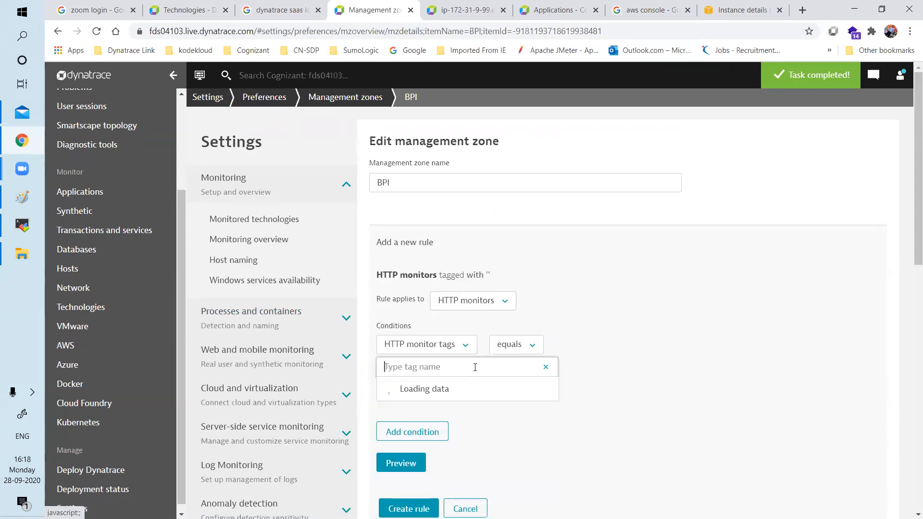
{"action": "left_click", "coordinate": [457, 383]}
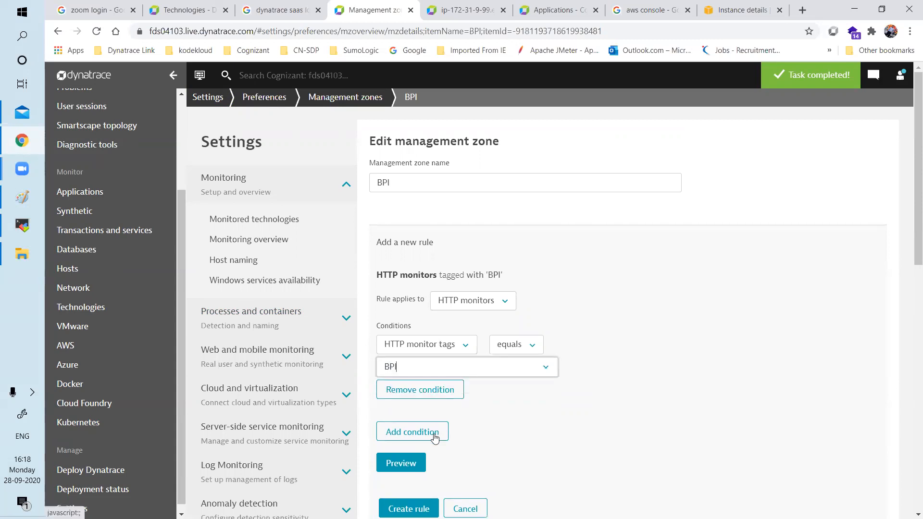
Step: Preview the entities matching the HTTP monitor rule, create the rule and save the management zone changes
{"action": "left_click", "coordinate": [415, 463]}
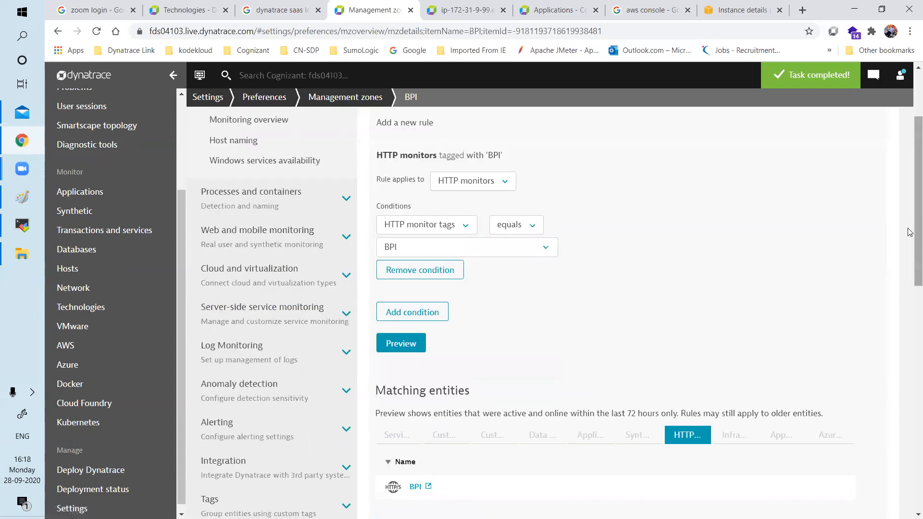
{"action": "scroll", "coordinate": [910, 232], "scroll_direction": "down", "scroll_amount": 3}
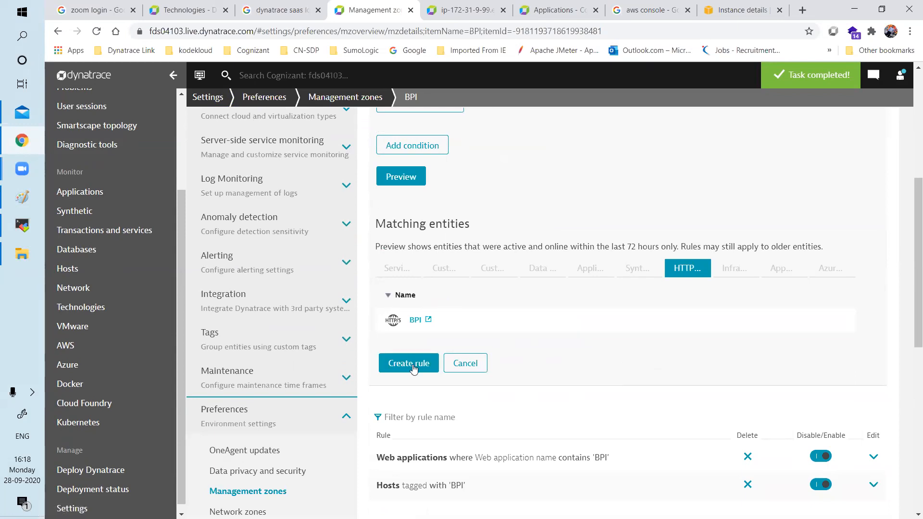
{"action": "left_click", "coordinate": [411, 364]}
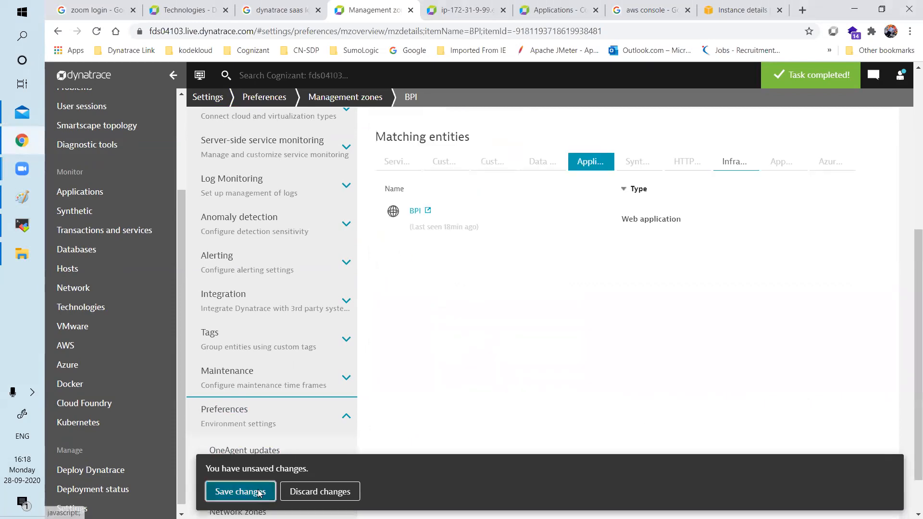
{"action": "left_click", "coordinate": [240, 491]}
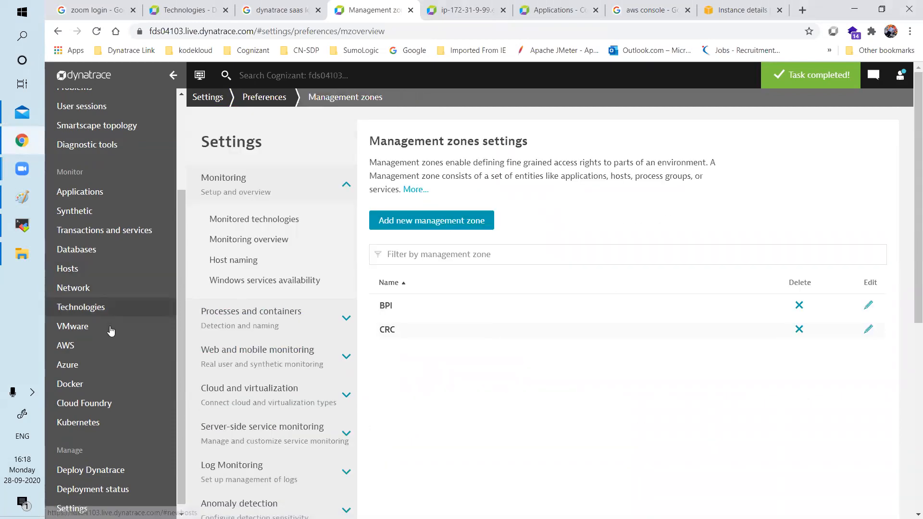
Step: Check the synthetic monitors in the BPI management zone, and return the zone filter to All
{"action": "left_click", "coordinate": [96, 213]}
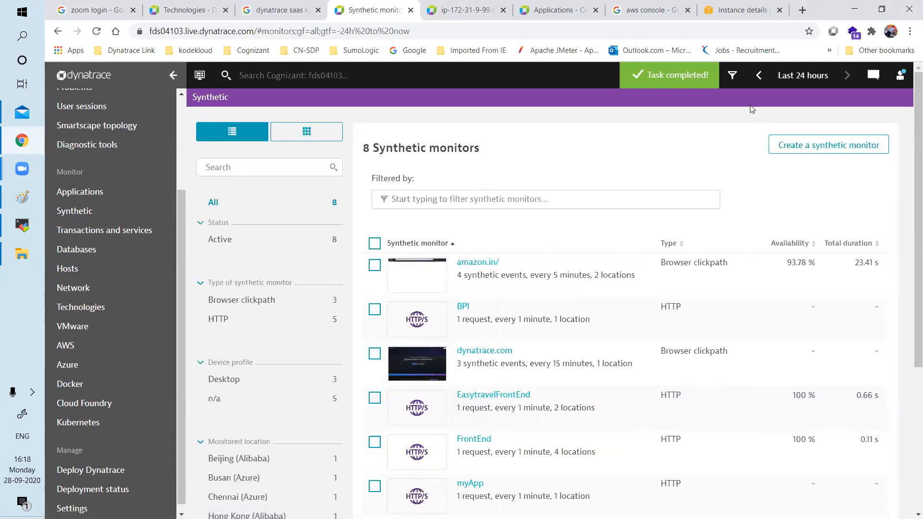
{"action": "left_click", "coordinate": [732, 75]}
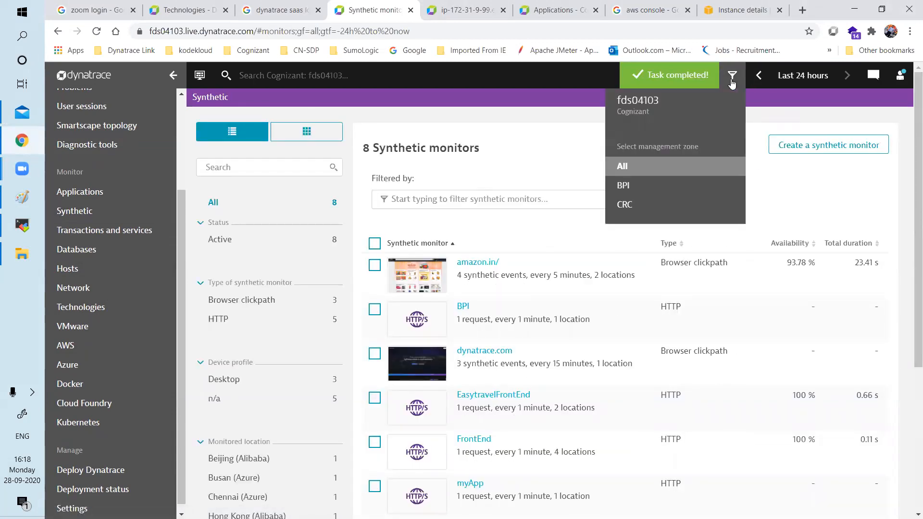
{"action": "left_click", "coordinate": [624, 186]}
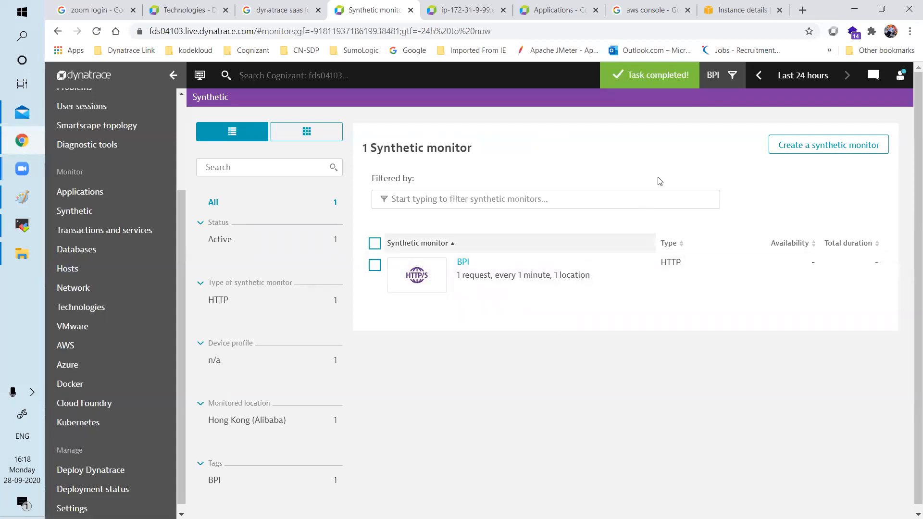
{"action": "left_click", "coordinate": [732, 86]}
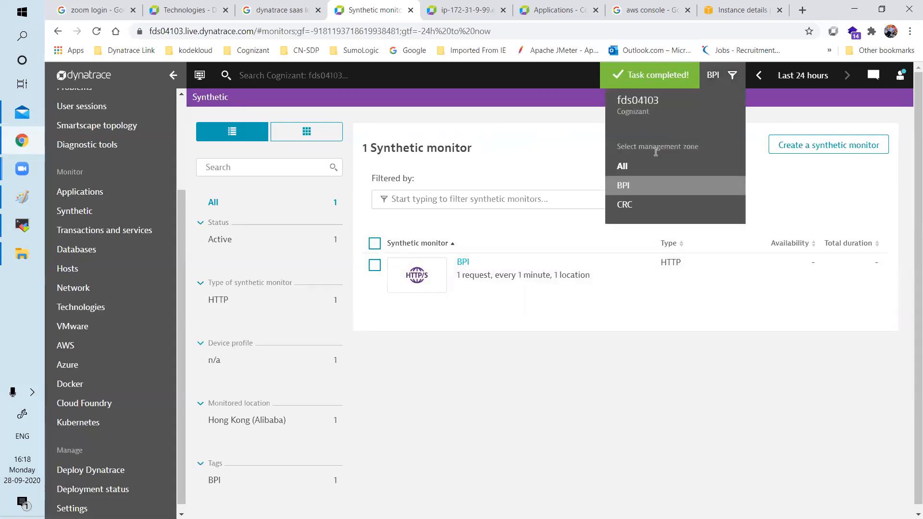
{"action": "left_click", "coordinate": [624, 168]}
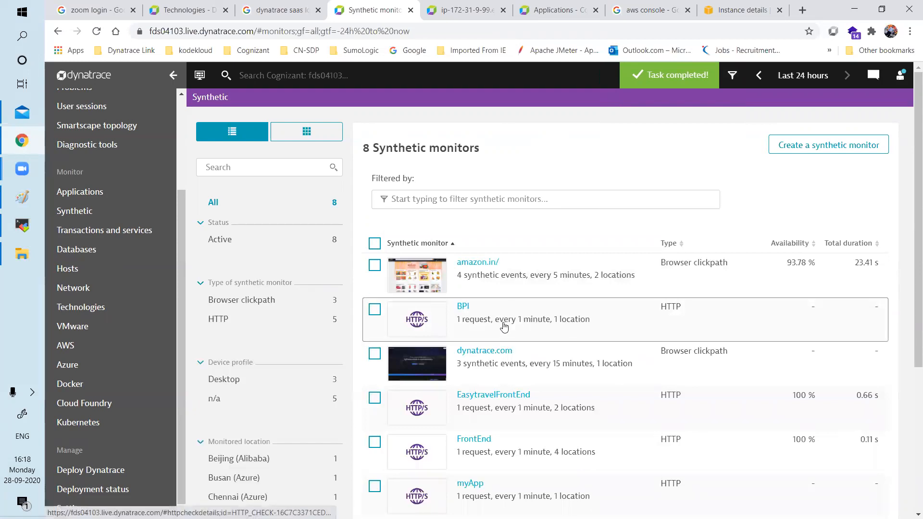
Step: Tag the amazon.in/ browser clickpath monitor with the existing CRC tag
{"action": "scroll", "coordinate": [576, 418], "scroll_direction": "down", "scroll_amount": 5}
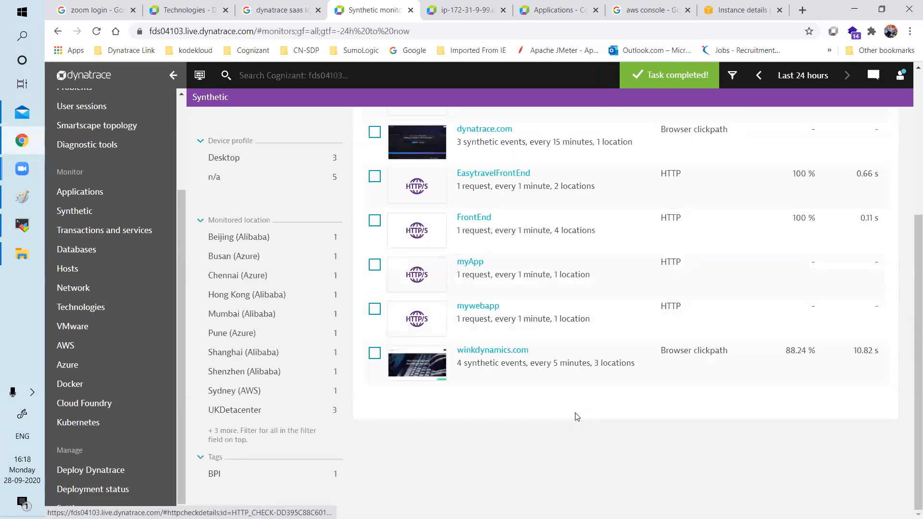
{"action": "scroll", "coordinate": [575, 418], "scroll_direction": "up", "scroll_amount": 5}
{"action": "left_click", "coordinate": [507, 275]}
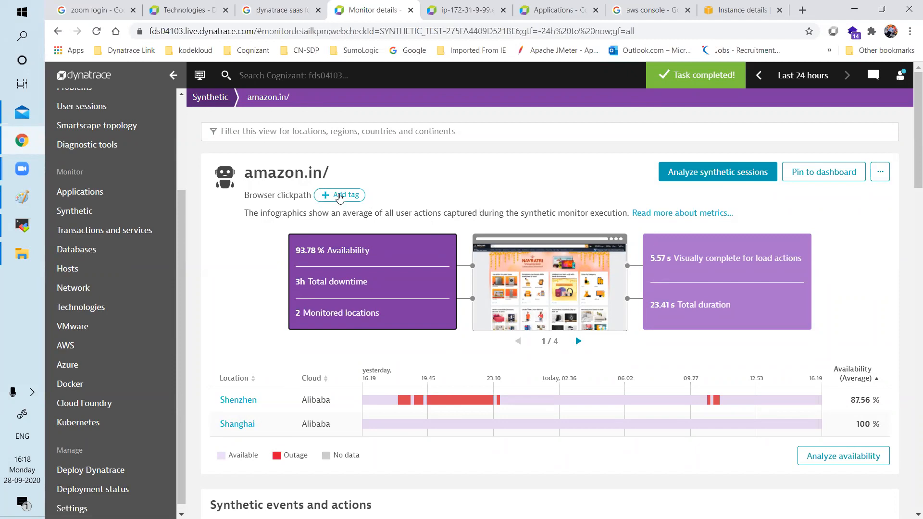
{"action": "left_click", "coordinate": [340, 196]}
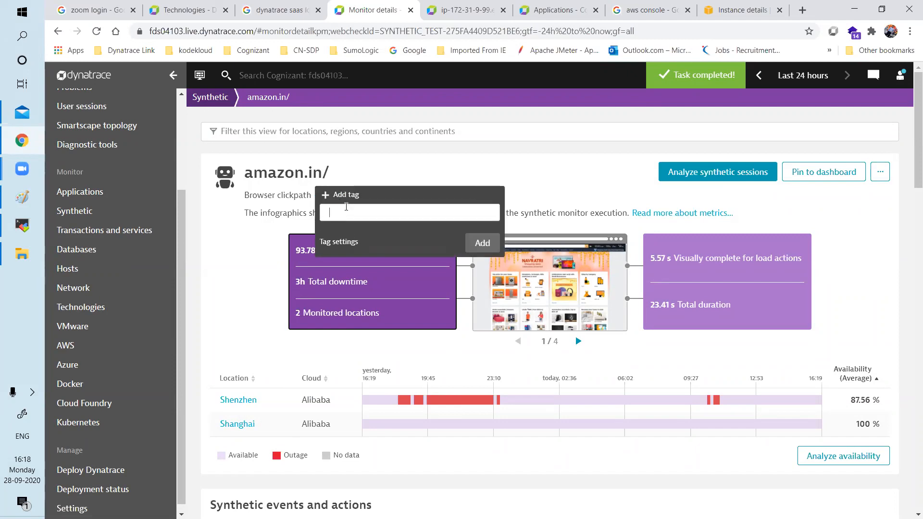
{"action": "type", "text": "CRC"}
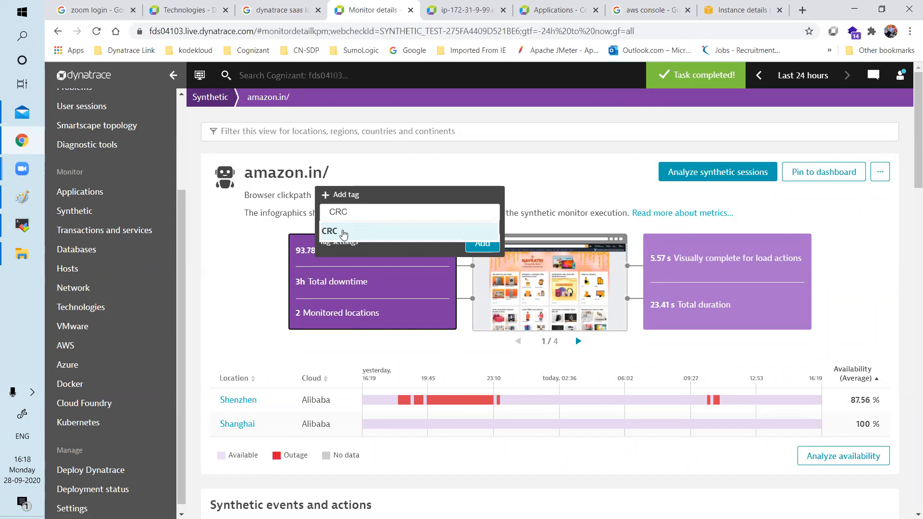
{"action": "left_click", "coordinate": [343, 234]}
{"action": "left_click", "coordinate": [483, 243]}
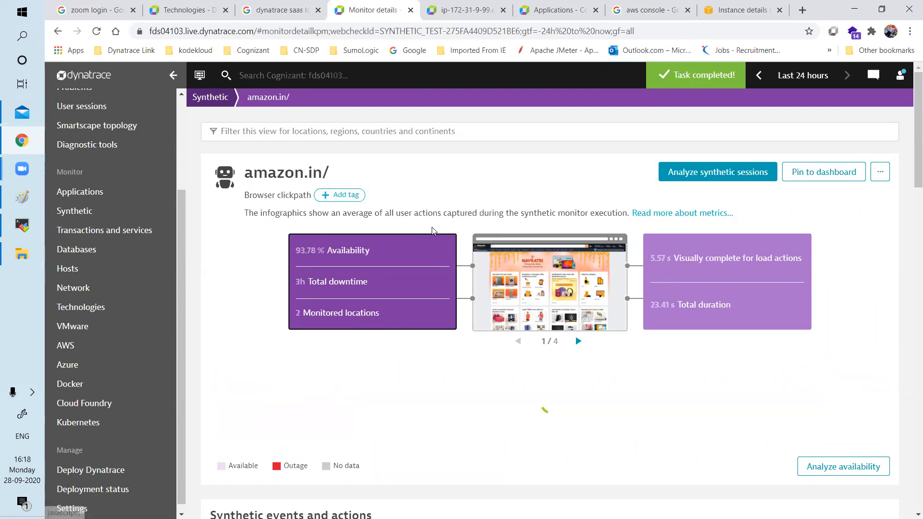
Step: Return to the synthetic monitors list and add the CRC tag to the dynatrace.com browser clickpath monitor
{"action": "left_click", "coordinate": [217, 98]}
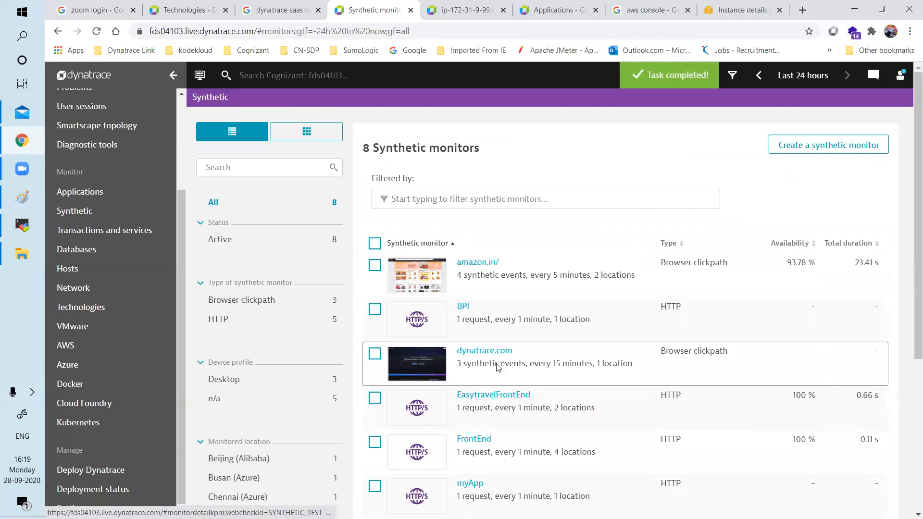
{"action": "left_click", "coordinate": [498, 368]}
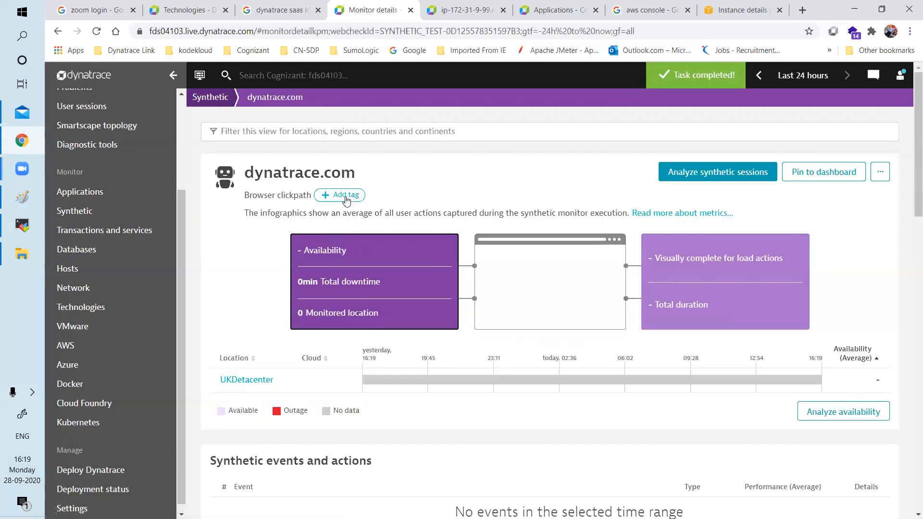
{"action": "left_click", "coordinate": [346, 196]}
{"action": "type", "text": "CRC"}
{"action": "left_click", "coordinate": [359, 233]}
{"action": "left_click", "coordinate": [482, 243]}
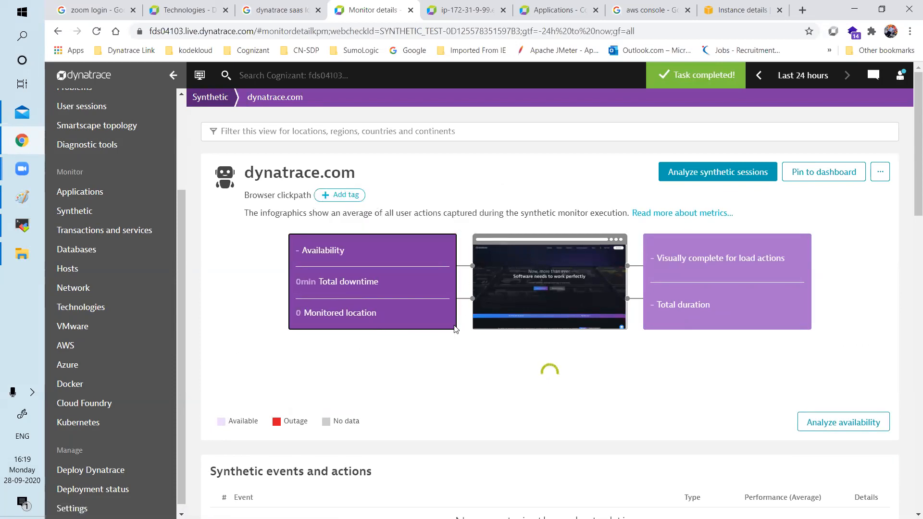
{"action": "scroll", "coordinate": [433, 270], "scroll_direction": "down", "scroll_amount": 2}
{"action": "scroll", "coordinate": [404, 275], "scroll_direction": "up", "scroll_amount": 2}
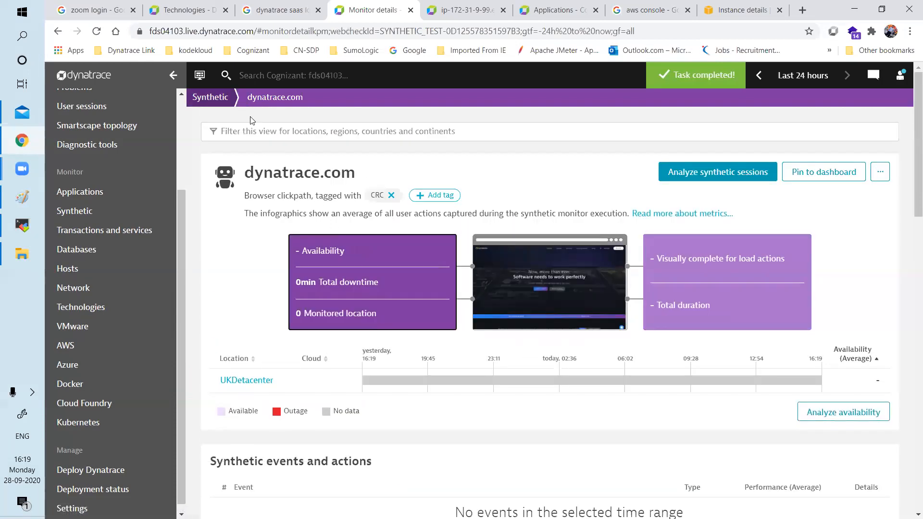
Step: Return to the synthetic monitors list and tag the FrontEnd HTTP monitor with the existing CRC tag
{"action": "left_click", "coordinate": [221, 103]}
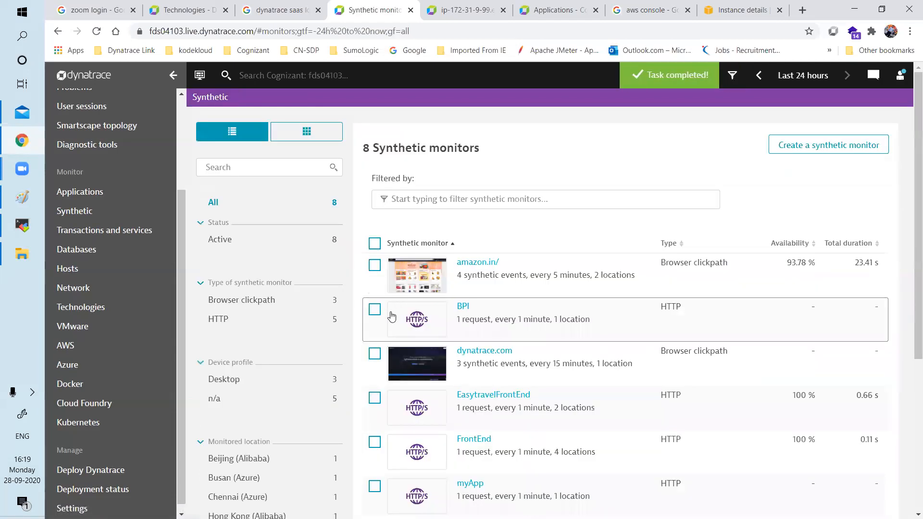
{"action": "left_click", "coordinate": [533, 446]}
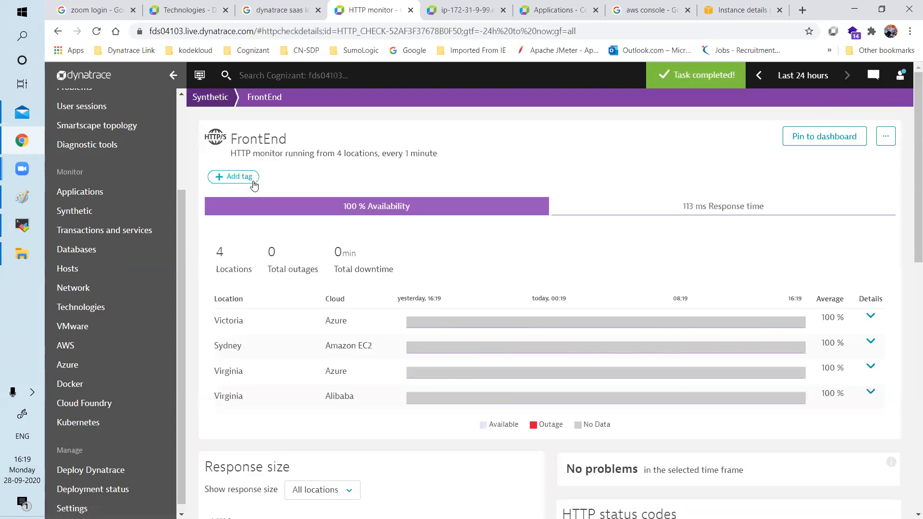
{"action": "left_click", "coordinate": [250, 186]}
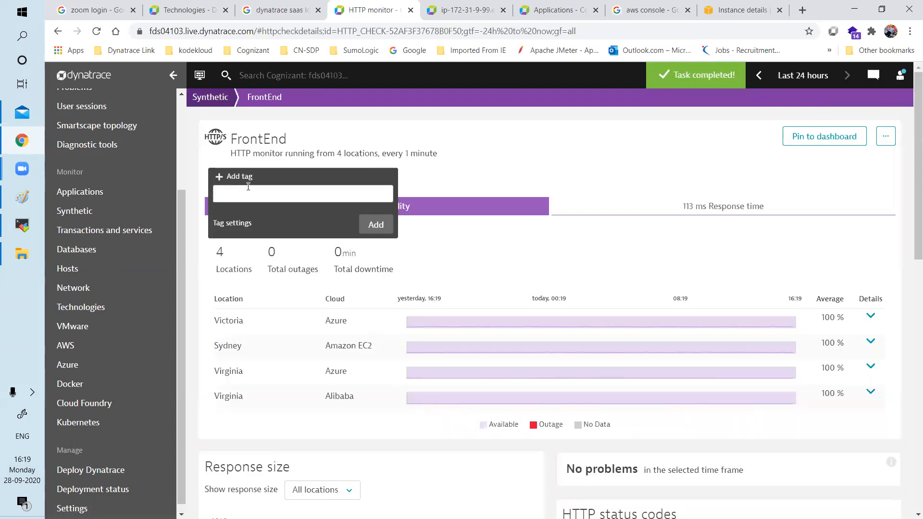
{"action": "type", "text": "CRC"}
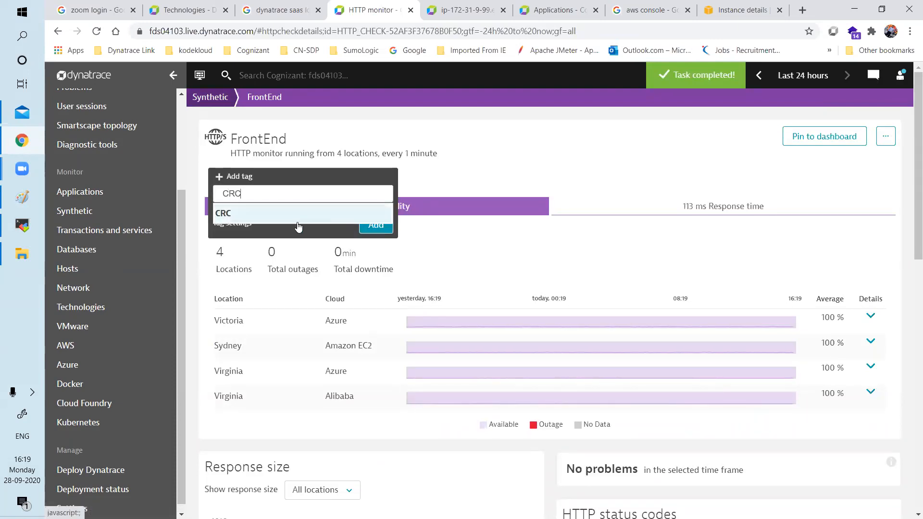
{"action": "left_click", "coordinate": [298, 219]}
{"action": "left_click", "coordinate": [376, 225]}
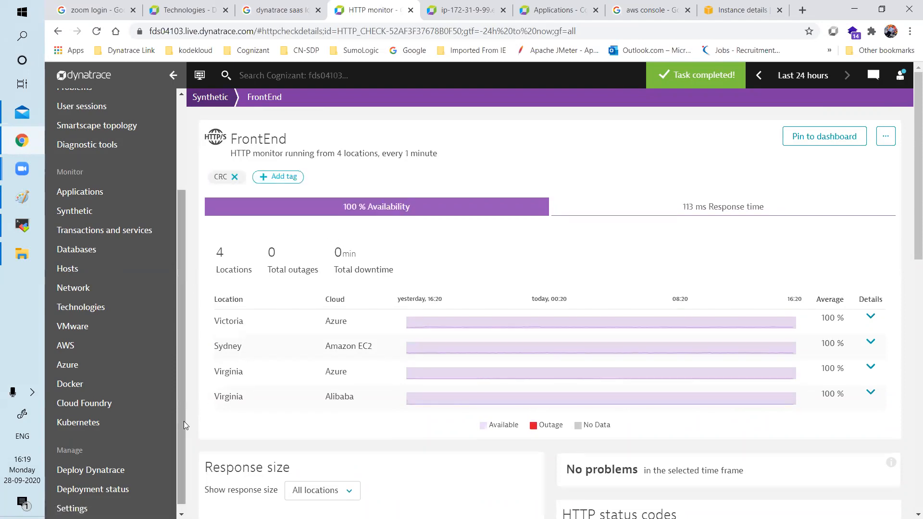
Step: Go to the management zones settings under the environment preferences and open the CRC zone for editing
{"action": "scroll", "coordinate": [180, 442], "scroll_direction": "down", "scroll_amount": 1}
{"action": "left_click", "coordinate": [102, 494]}
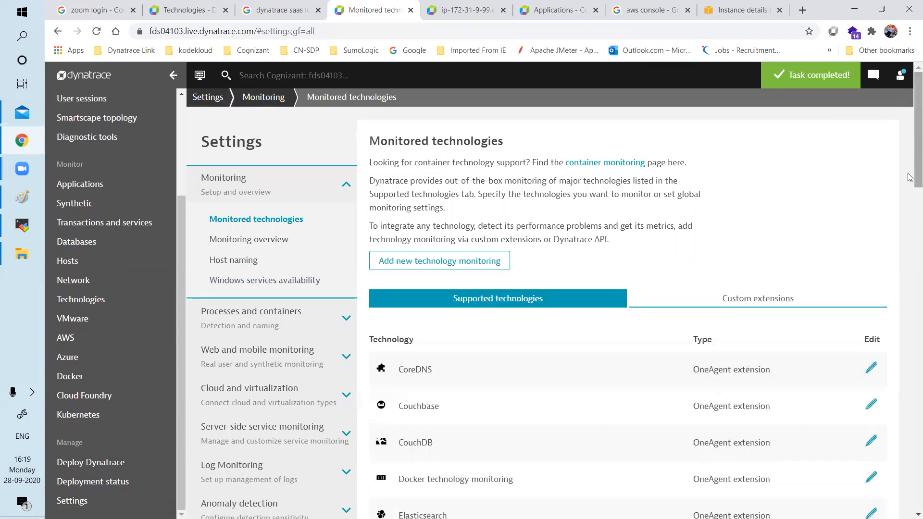
{"action": "left_click", "coordinate": [916, 216]}
{"action": "left_click", "coordinate": [271, 119]}
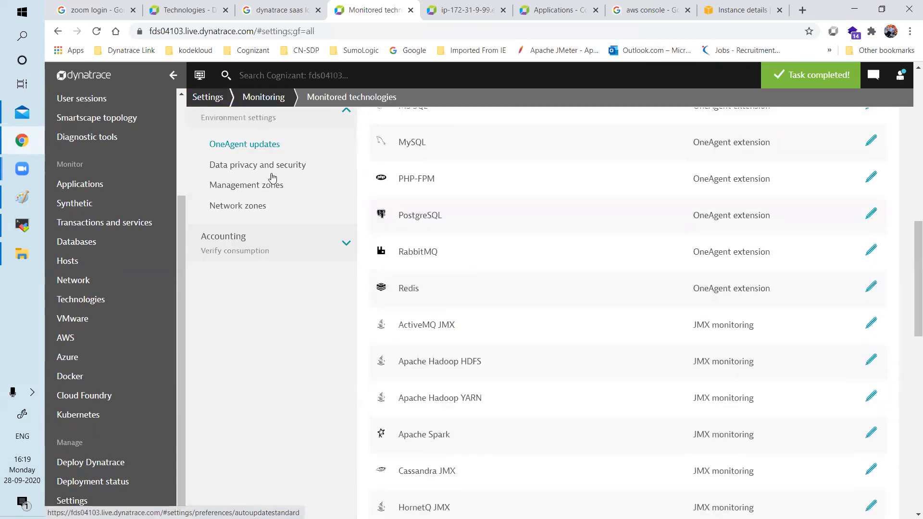
{"action": "left_click", "coordinate": [264, 186]}
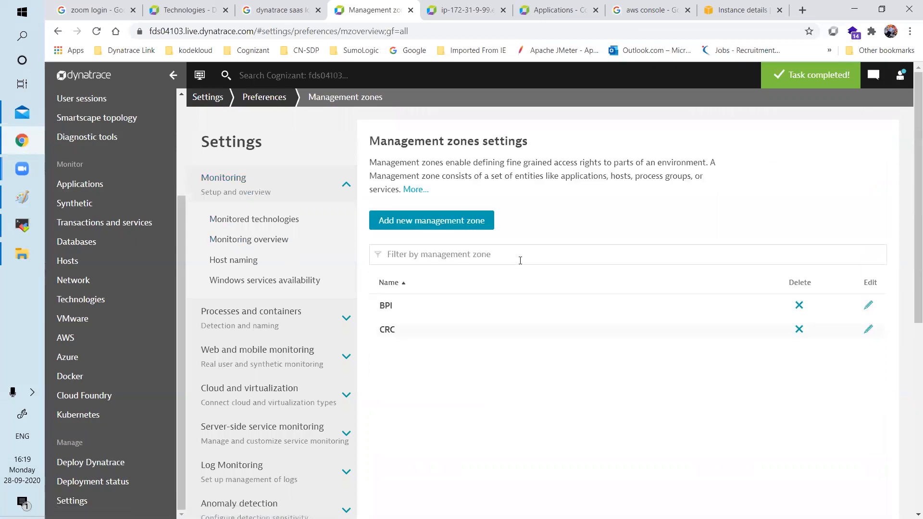
{"action": "left_click", "coordinate": [411, 332]}
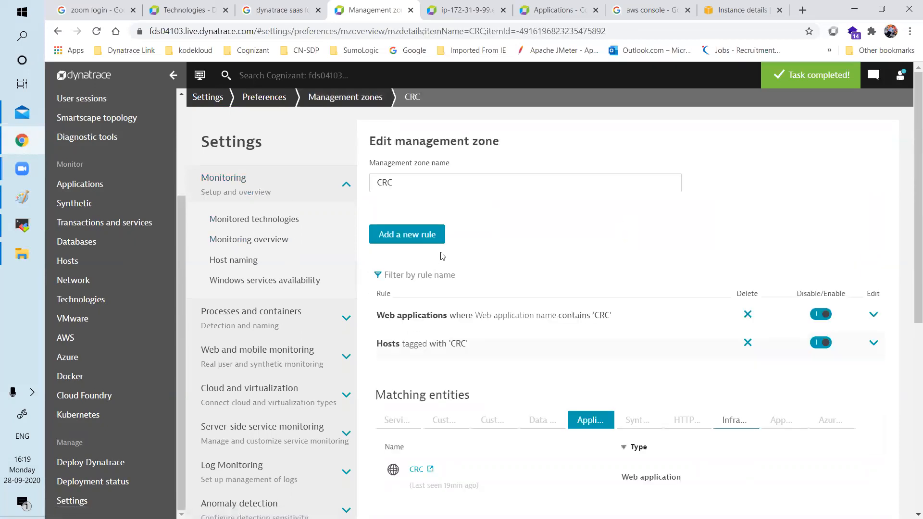
Step: Set up a new CRC zone rule for HTTP monitors whose HTTP monitor tags equal CRC
{"action": "left_click", "coordinate": [421, 240]}
{"action": "left_click", "coordinate": [477, 308]}
{"action": "scroll", "coordinate": [515, 411], "scroll_direction": "down", "scroll_amount": 5}
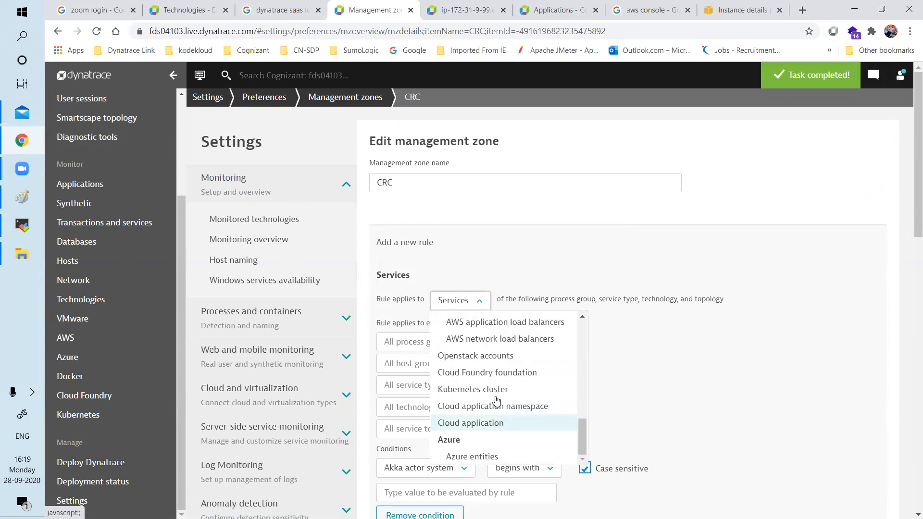
{"action": "left_click_drag", "start_coordinate": [582, 427], "coordinate": [575, 382]}
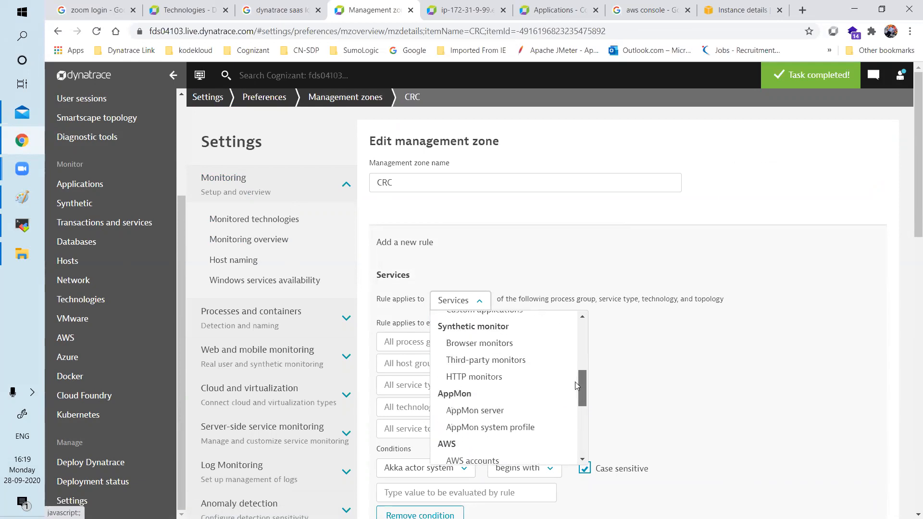
{"action": "left_click", "coordinate": [533, 392]}
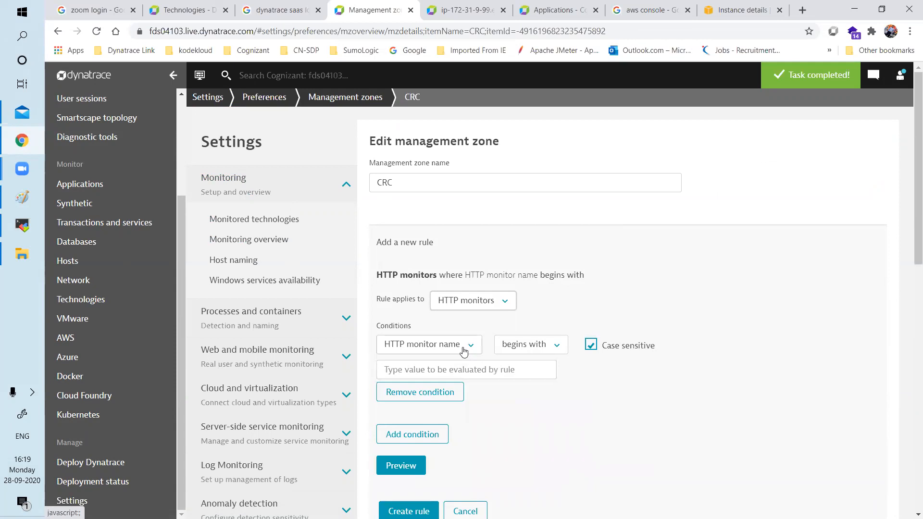
{"action": "left_click", "coordinate": [516, 346]}
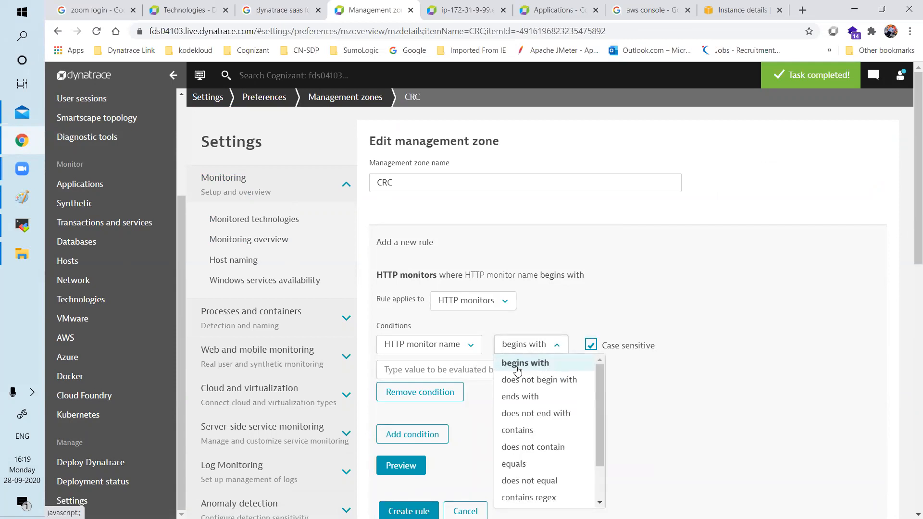
{"action": "left_click", "coordinate": [460, 347]}
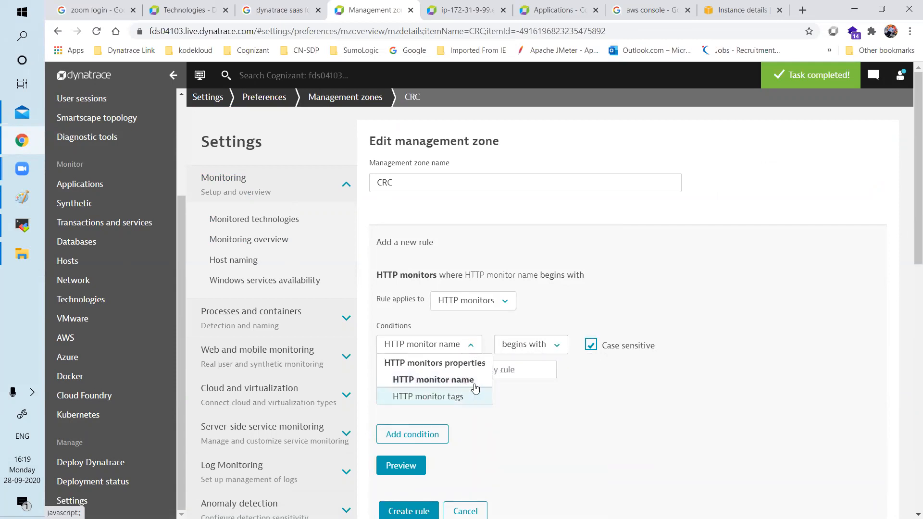
{"action": "left_click", "coordinate": [479, 394]}
{"action": "left_click", "coordinate": [476, 371]}
{"action": "left_click", "coordinate": [392, 403]}
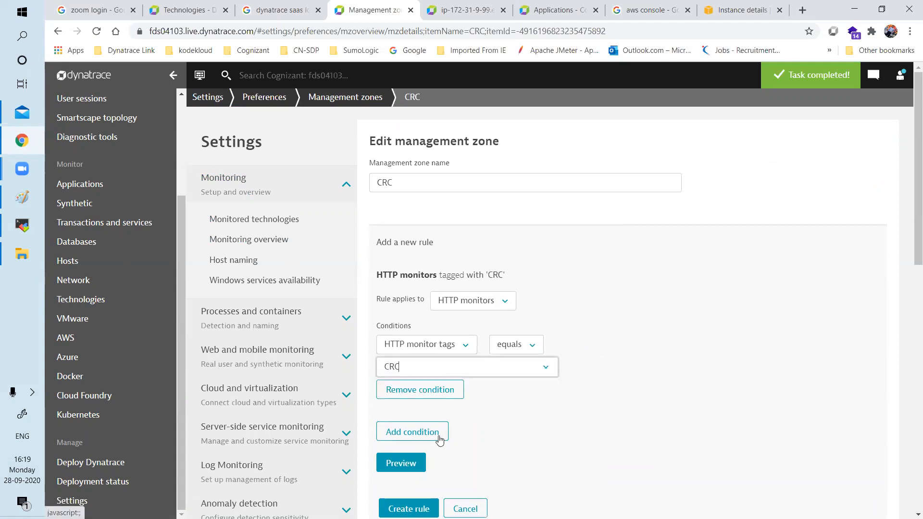
Step: Preview the entities matching the HTTP monitor rule, create the rule and save the CRC management zone
{"action": "left_click", "coordinate": [400, 462]}
{"action": "scroll", "coordinate": [825, 345], "scroll_direction": "down", "scroll_amount": 3}
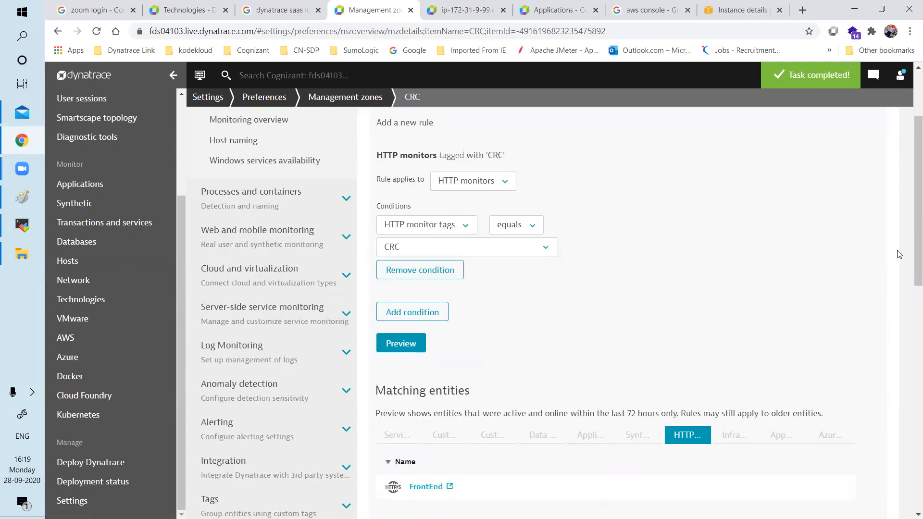
{"action": "scroll", "coordinate": [909, 240], "scroll_direction": "down", "scroll_amount": 4}
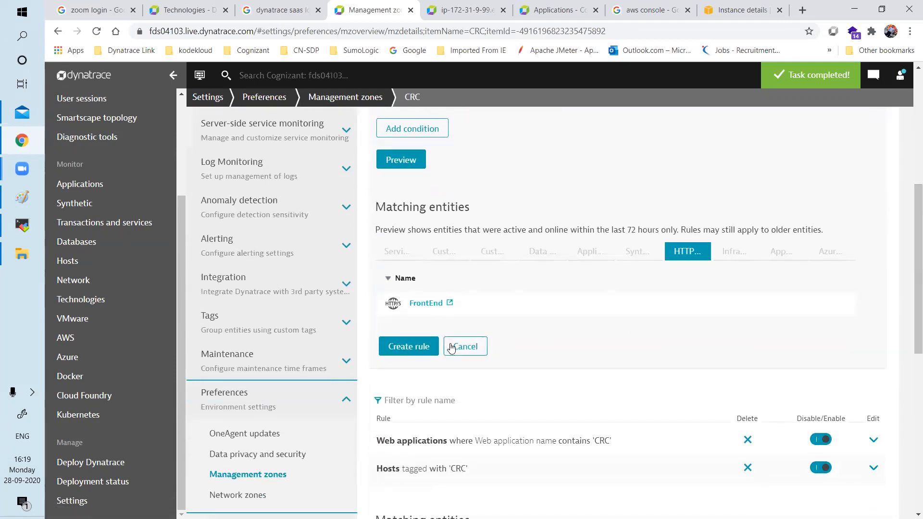
{"action": "left_click", "coordinate": [422, 346]}
{"action": "left_click", "coordinate": [242, 491]}
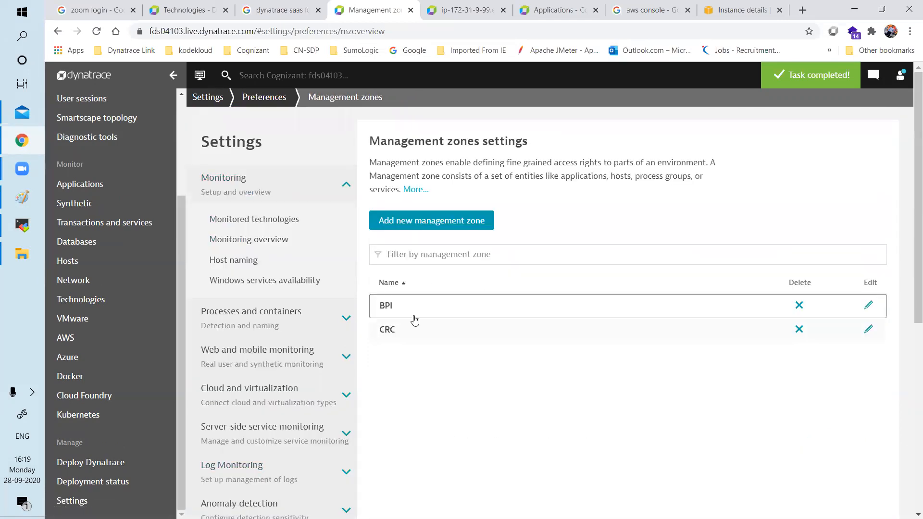
Step: Review the CRC zone's rules, then filter the synthetic monitors by the CRC management zone and reload the page
{"action": "left_click", "coordinate": [399, 332]}
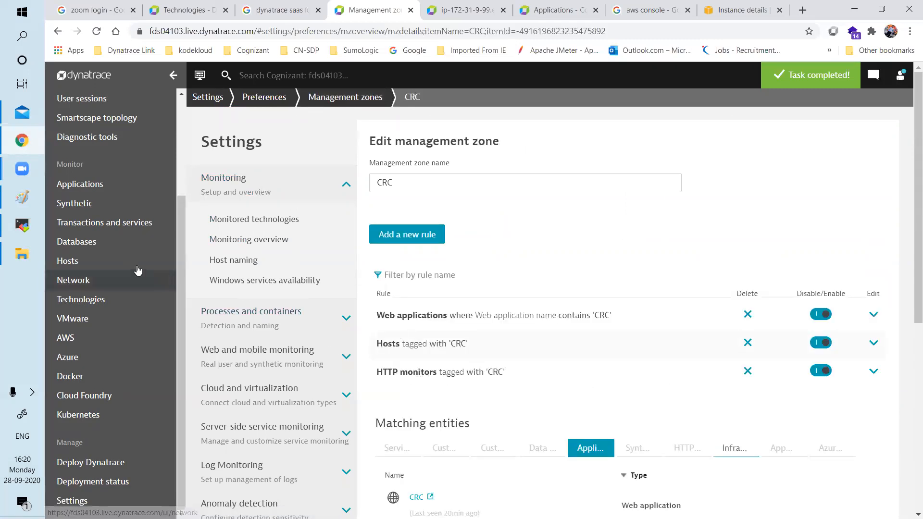
{"action": "left_click", "coordinate": [118, 203]}
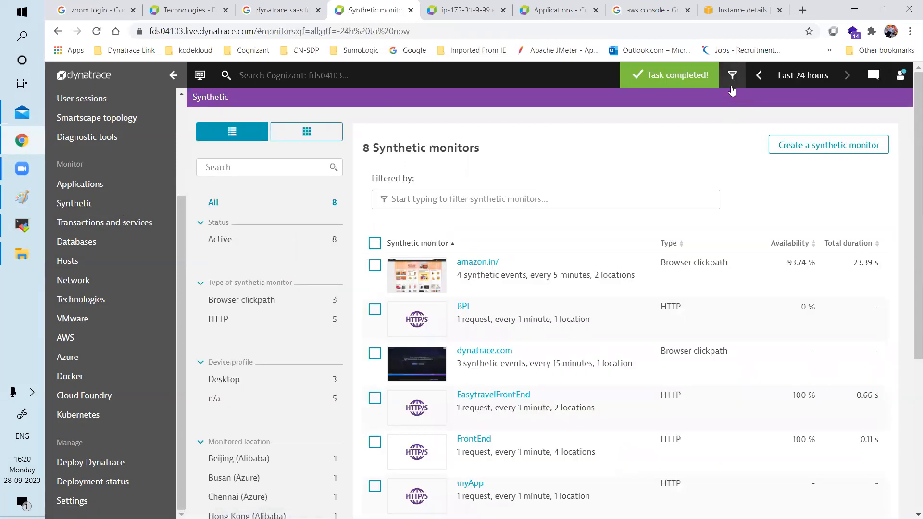
{"action": "left_click", "coordinate": [732, 76]}
{"action": "left_click", "coordinate": [626, 203]}
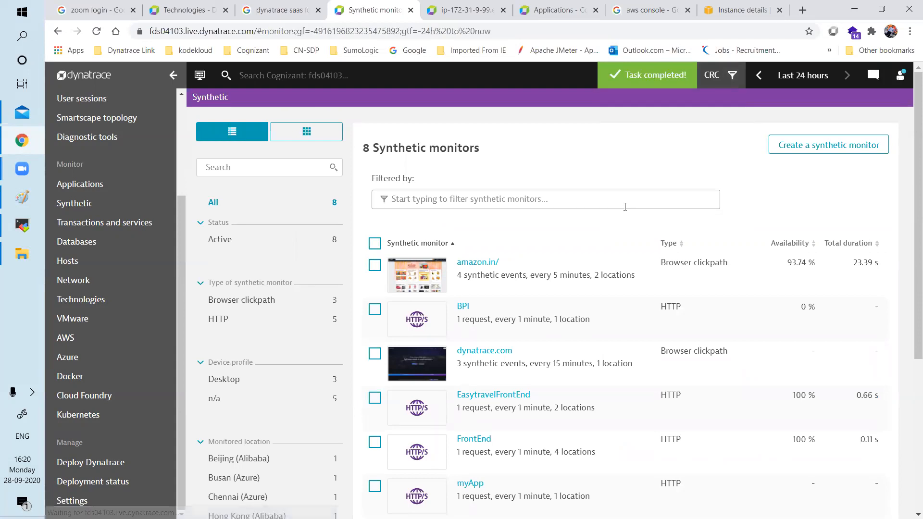
{"action": "left_click", "coordinate": [99, 32]}
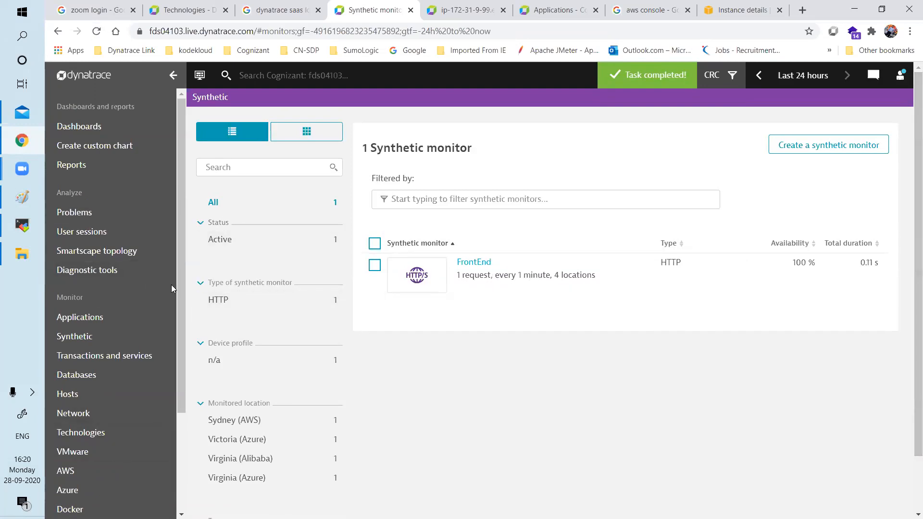
Step: Go back to the management zones settings and reopen the CRC zone for editing
{"action": "left_click_drag", "start_coordinate": [177, 297], "coordinate": [158, 448]}
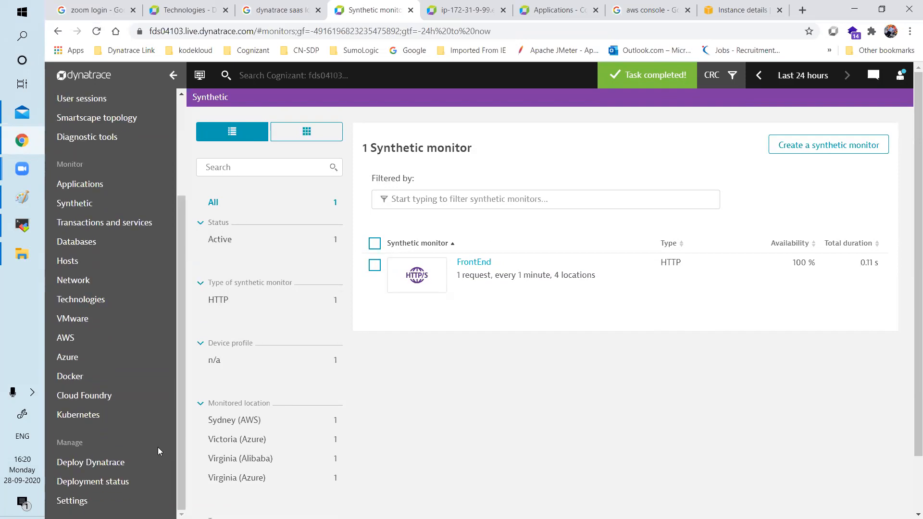
{"action": "left_click", "coordinate": [99, 499]}
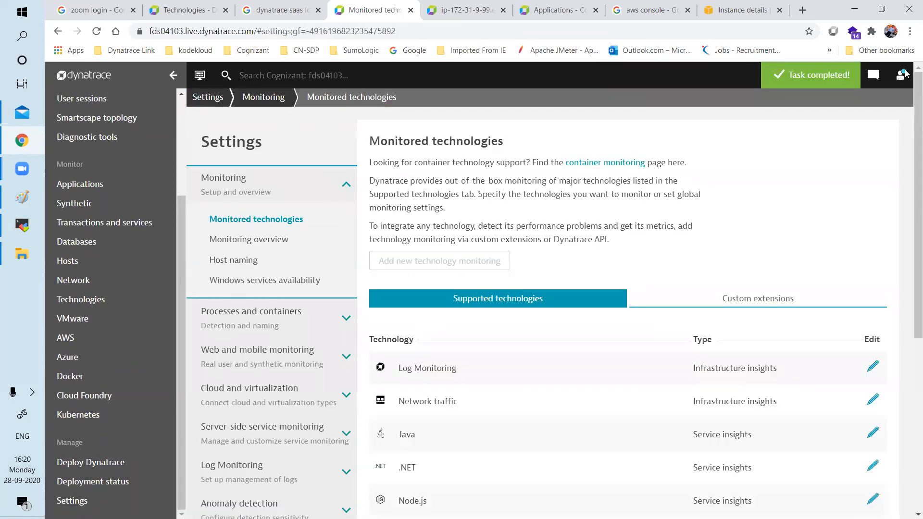
{"action": "scroll", "coordinate": [438, 309], "scroll_direction": "down", "scroll_amount": 6}
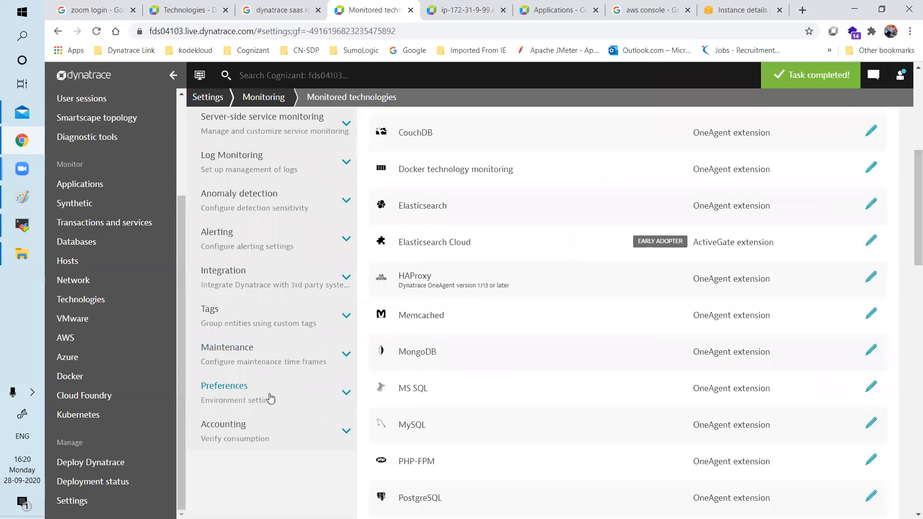
{"action": "left_click", "coordinate": [271, 398]}
{"action": "left_click", "coordinate": [265, 468]}
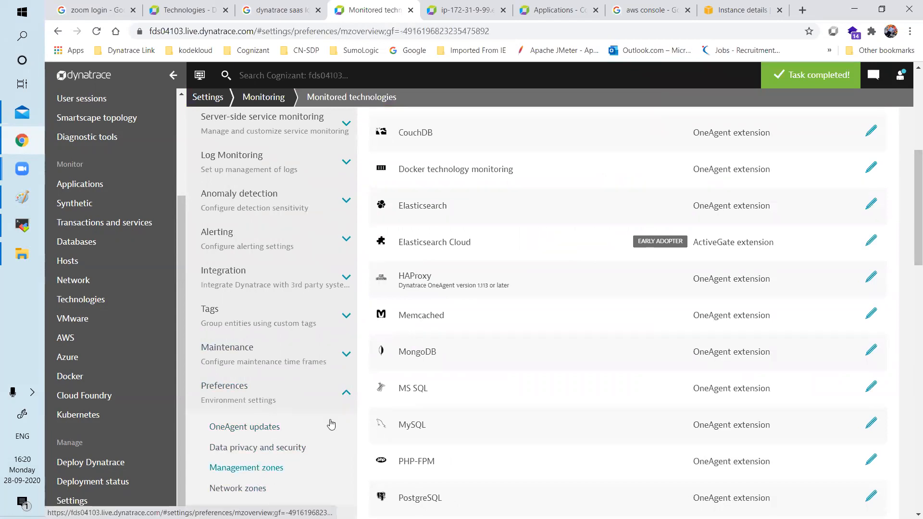
{"action": "left_click", "coordinate": [383, 330]}
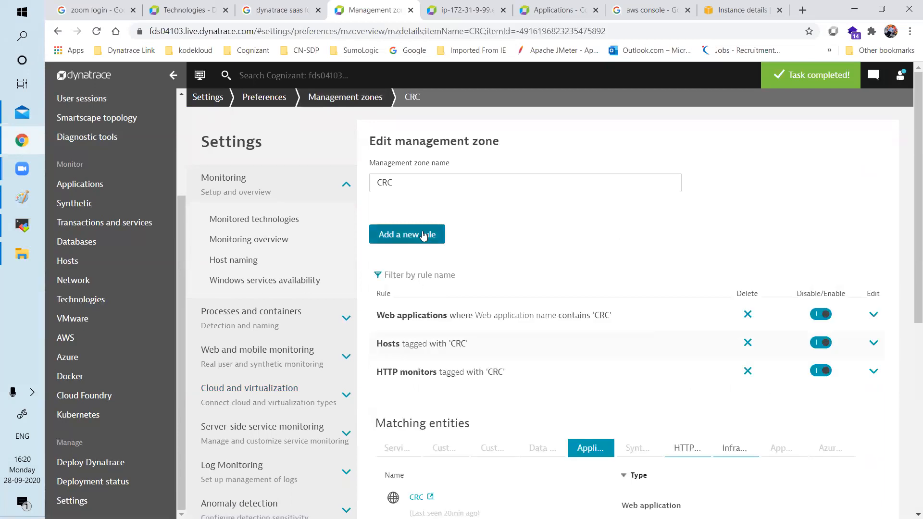
Step: Set up a new CRC zone rule for browser monitors whose browser monitor tags equal CRC
{"action": "left_click", "coordinate": [423, 235]}
{"action": "left_click", "coordinate": [458, 303]}
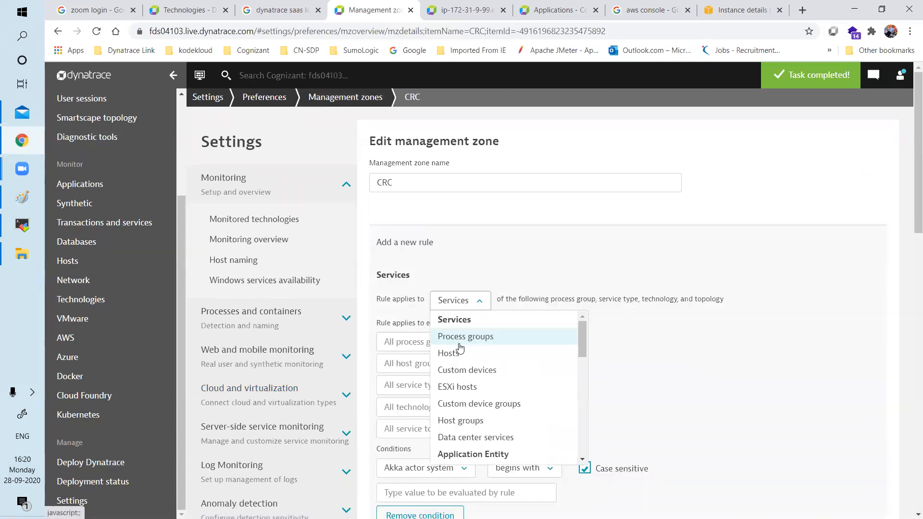
{"action": "left_click_drag", "start_coordinate": [582, 342], "coordinate": [578, 368]}
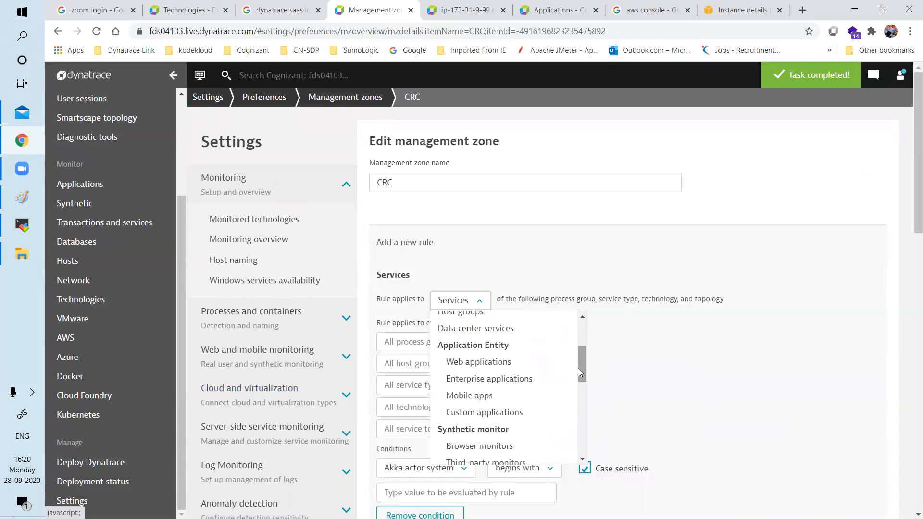
{"action": "left_click", "coordinate": [539, 448]}
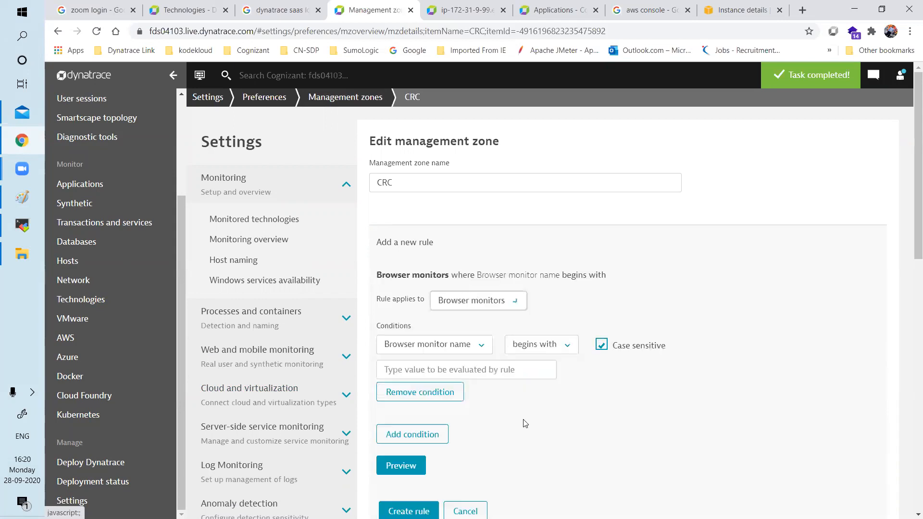
{"action": "left_click", "coordinate": [457, 353]}
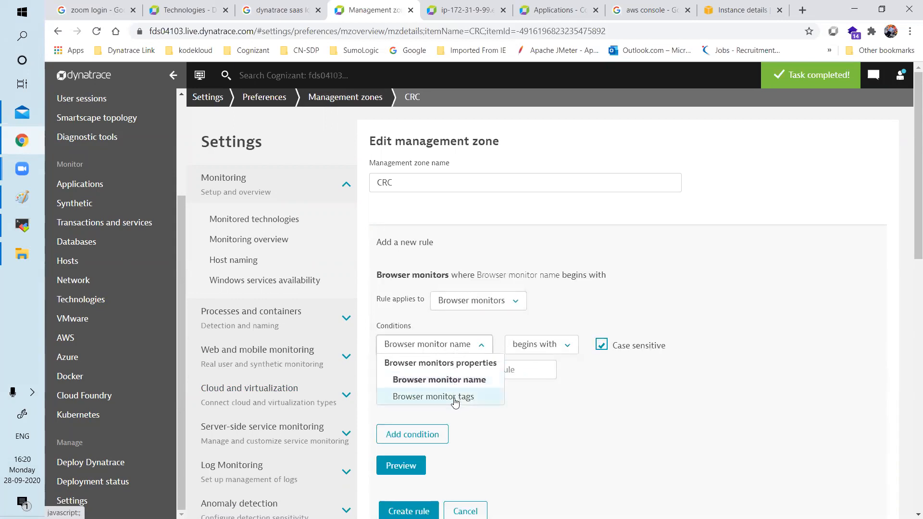
{"action": "left_click", "coordinate": [457, 393]}
{"action": "left_click", "coordinate": [465, 368]}
{"action": "left_click", "coordinate": [459, 387]}
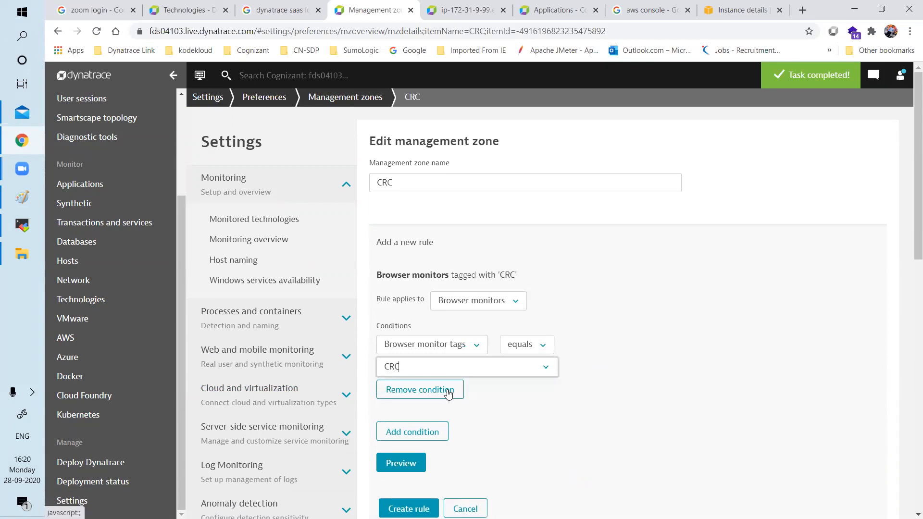
Step: Preview the entities matching the browser monitor rule, create the rule and save the CRC management zone
{"action": "left_click", "coordinate": [402, 463]}
{"action": "scroll", "coordinate": [773, 348], "scroll_direction": "down", "scroll_amount": 3}
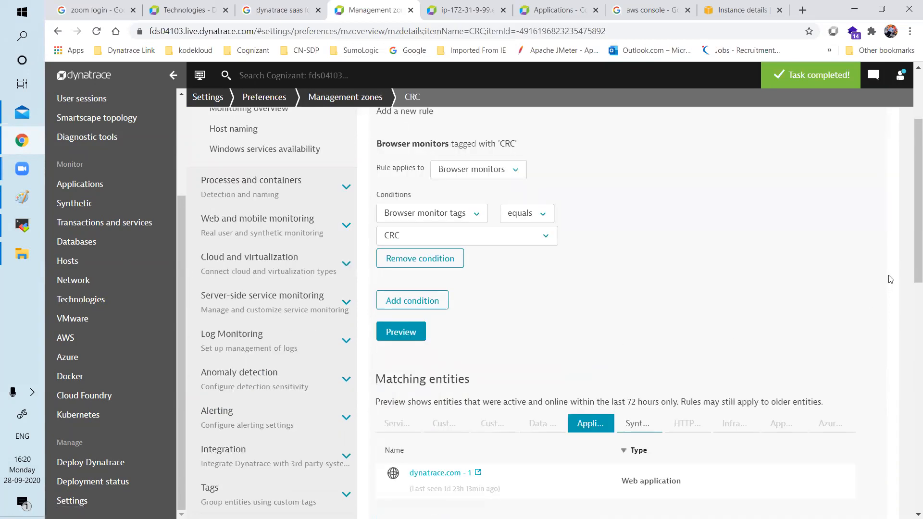
{"action": "scroll", "coordinate": [913, 269], "scroll_direction": "down", "scroll_amount": 3}
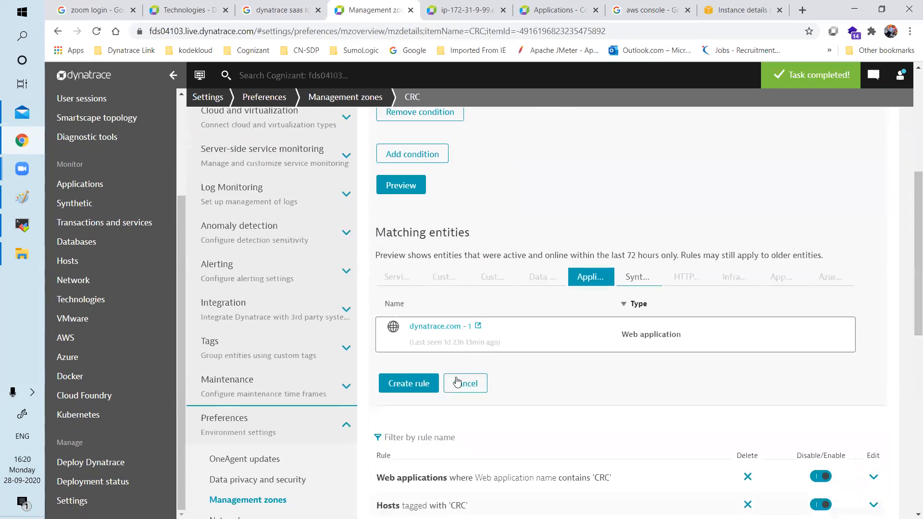
{"action": "left_click", "coordinate": [409, 383]}
{"action": "scroll", "coordinate": [361, 433], "scroll_direction": "down", "scroll_amount": 2}
{"action": "left_click", "coordinate": [240, 491]}
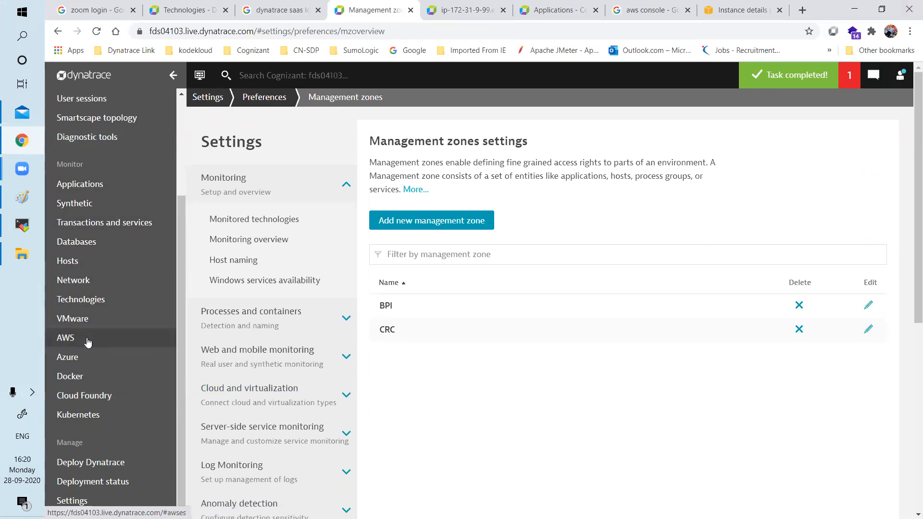
Step: Open the synthetic monitors list filtered by the CRC management zone and reload the page
{"action": "left_click", "coordinate": [84, 210]}
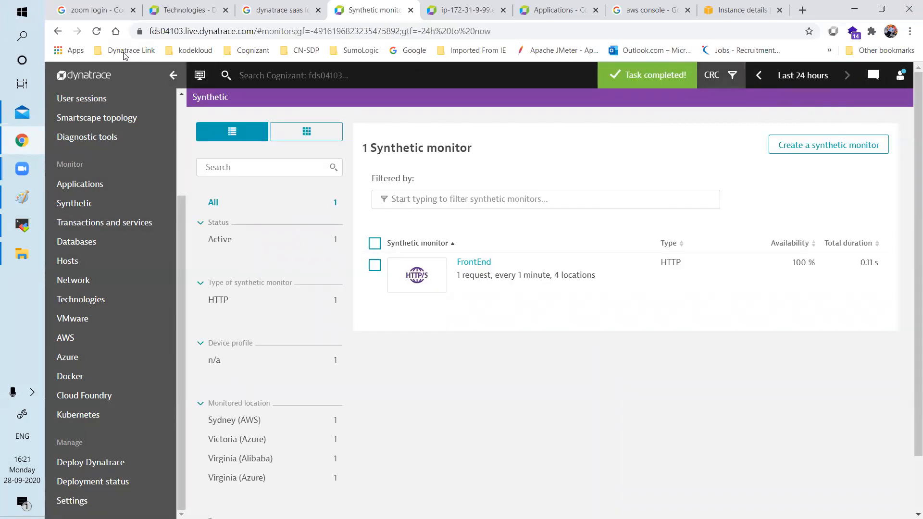
{"action": "left_click", "coordinate": [96, 30]}
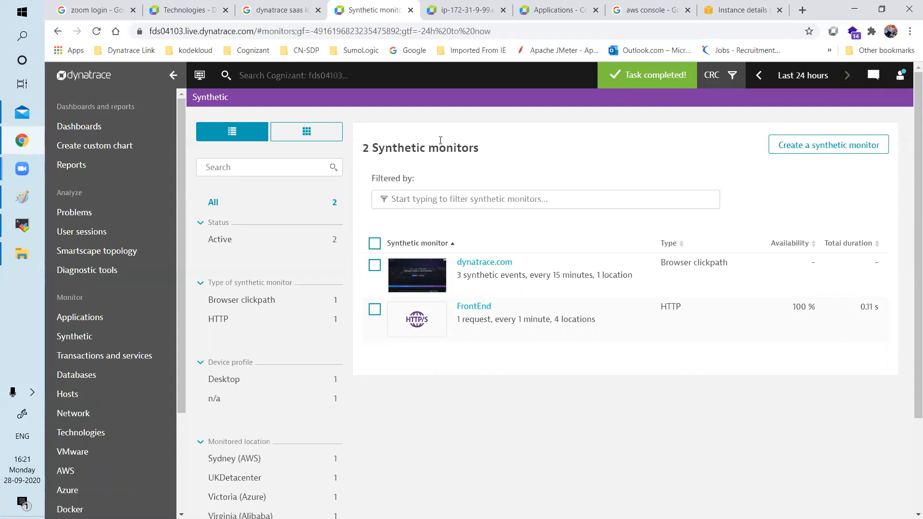
Step: Switch to the Dynatrace demo2 environment, open the Infrastructure Dashboard and filter it by the CustomerB management zone
{"action": "left_click", "coordinate": [553, 10]}
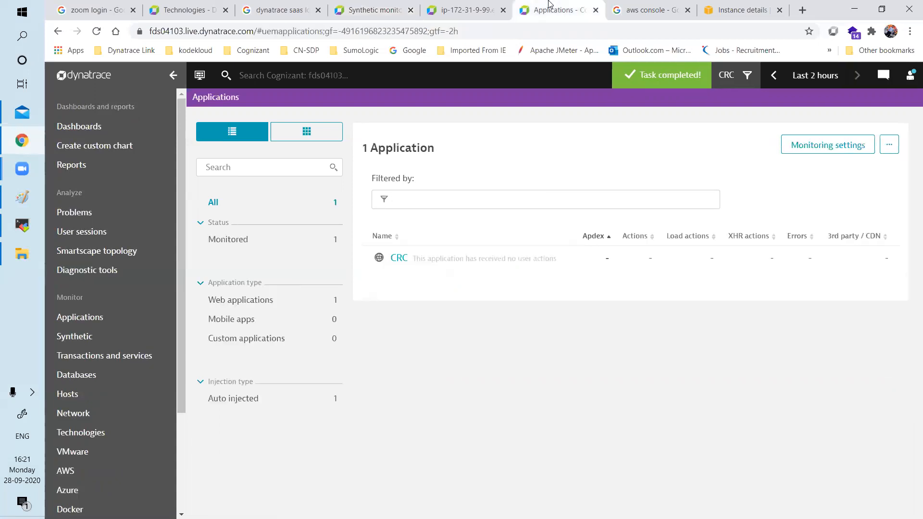
{"action": "left_click", "coordinate": [380, 7]}
{"action": "left_click", "coordinate": [188, 9]}
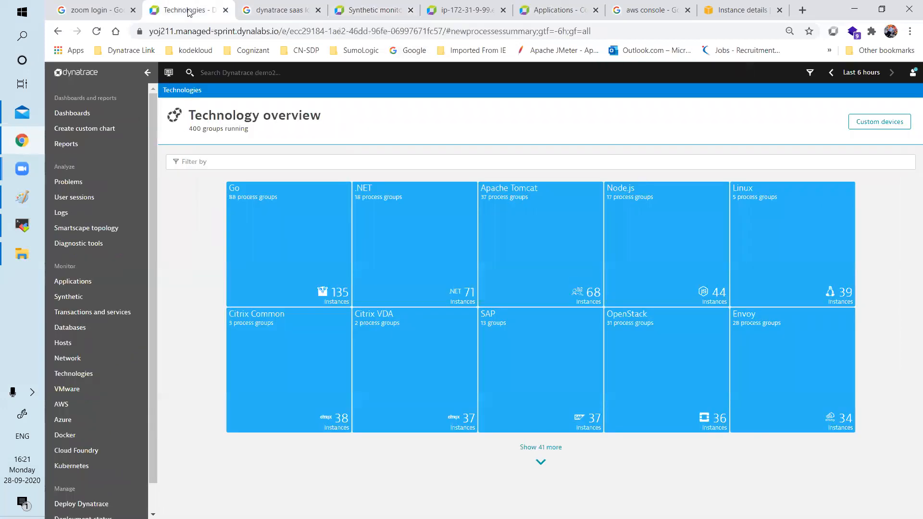
{"action": "left_click", "coordinate": [111, 114]}
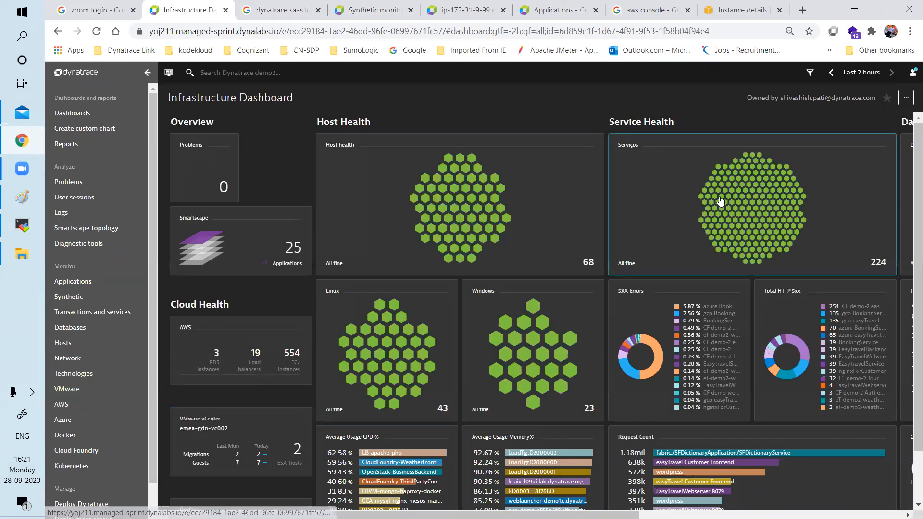
{"action": "left_click", "coordinate": [811, 73]}
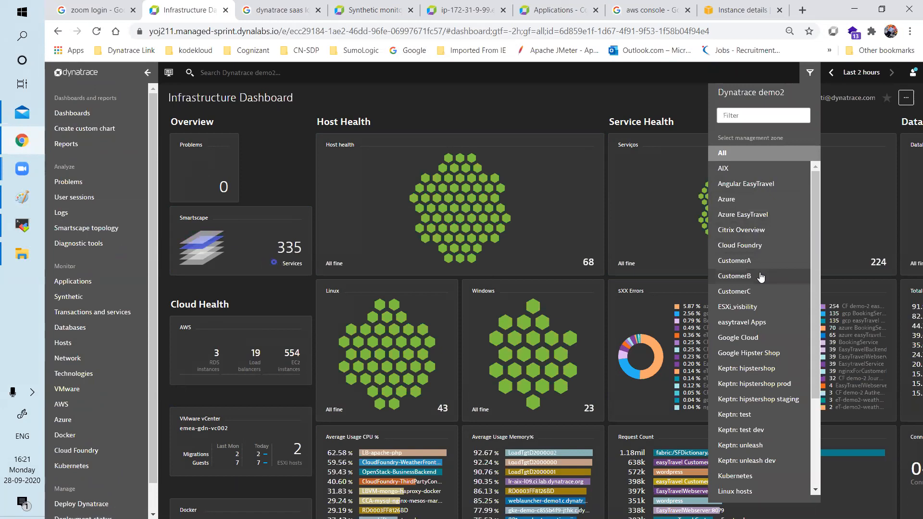
{"action": "left_click", "coordinate": [734, 276]}
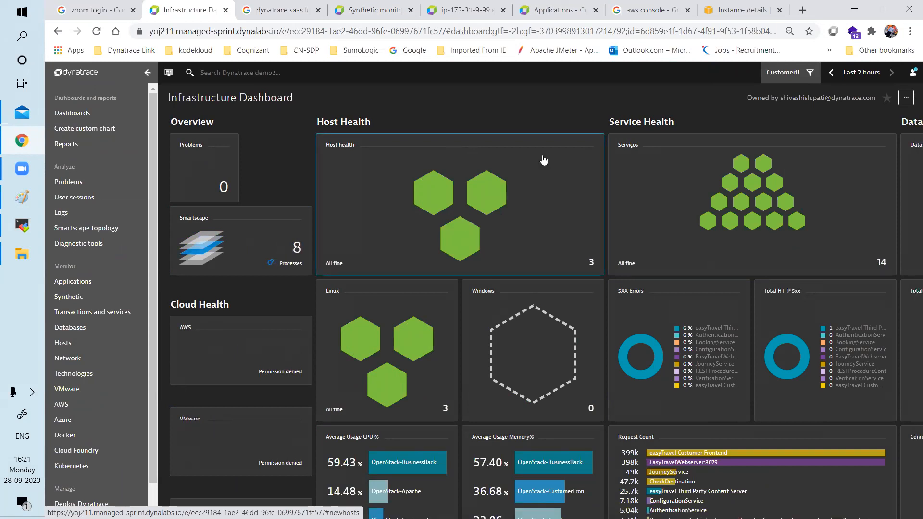
Step: Change the management zone to CustomerC and review its services, applications, synthetic monitors, databases and hosts
{"action": "left_click", "coordinate": [809, 75]}
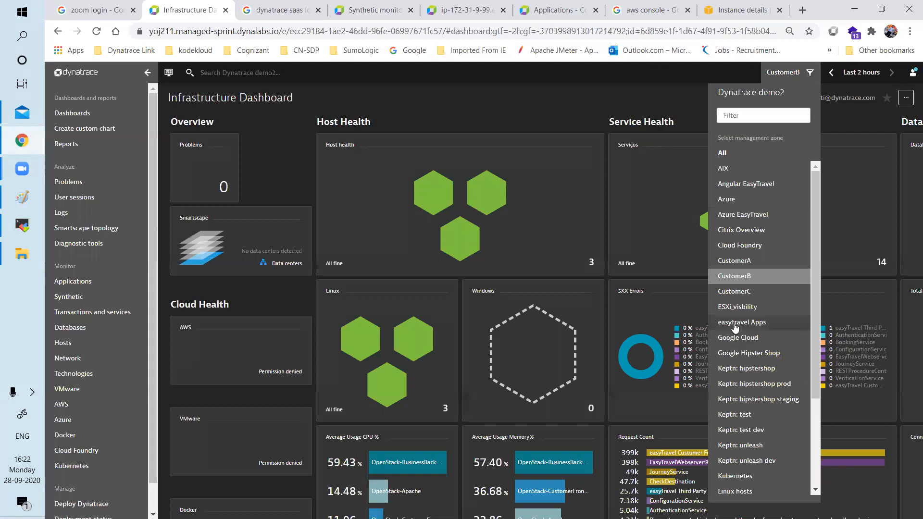
{"action": "left_click", "coordinate": [734, 292]}
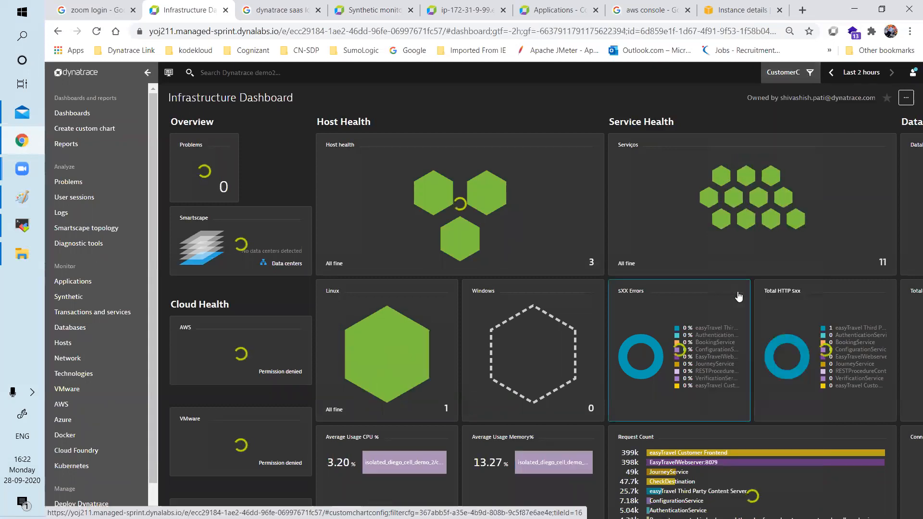
{"action": "left_click", "coordinate": [87, 318]}
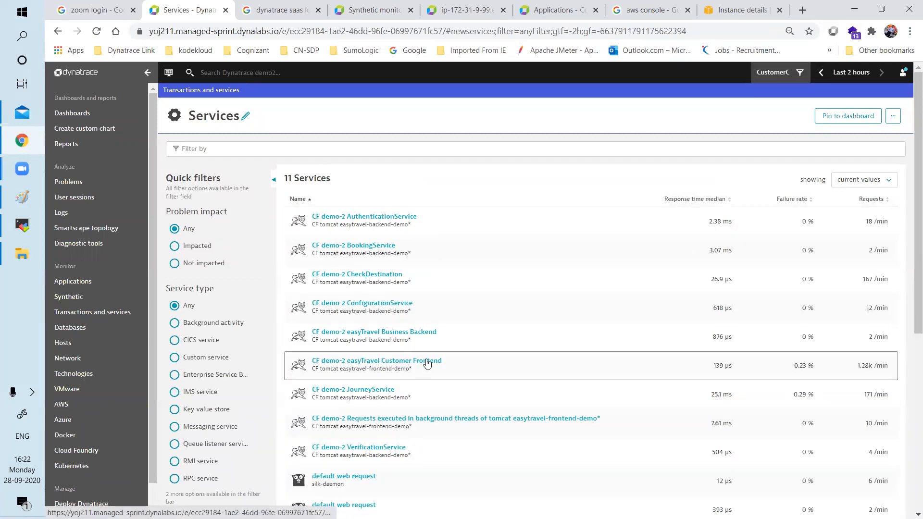
{"action": "left_click", "coordinate": [106, 284]}
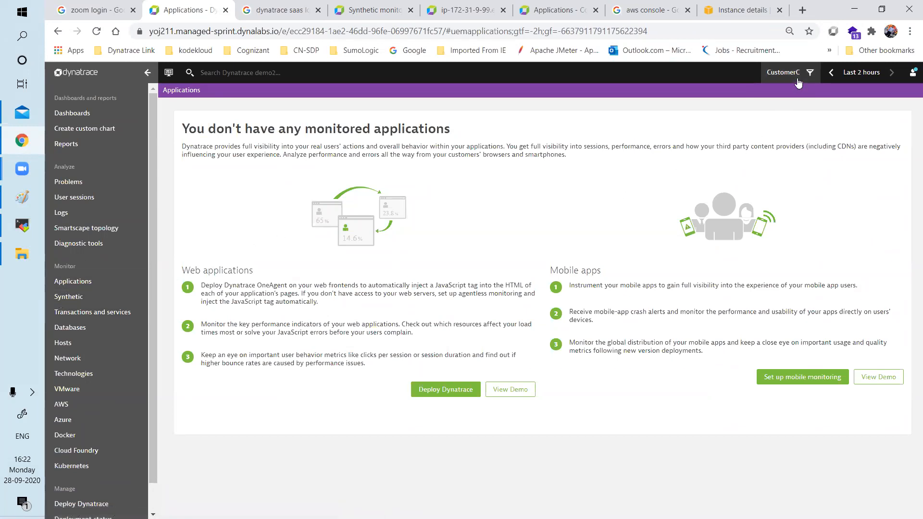
{"action": "left_click", "coordinate": [90, 298]}
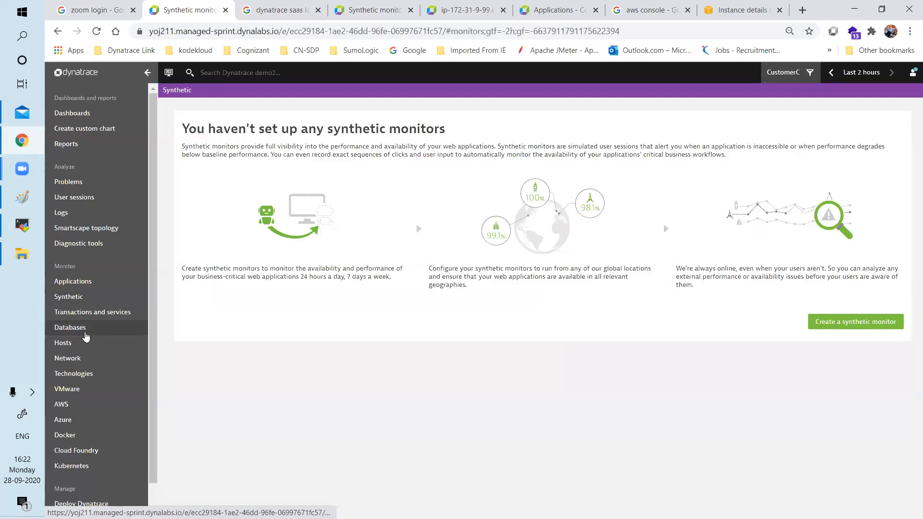
{"action": "left_click", "coordinate": [88, 328]}
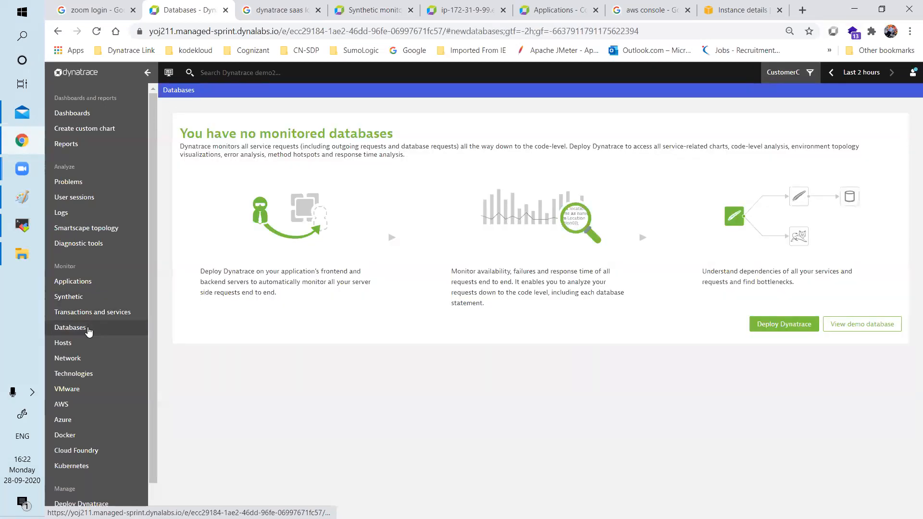
{"action": "left_click", "coordinate": [85, 349]}
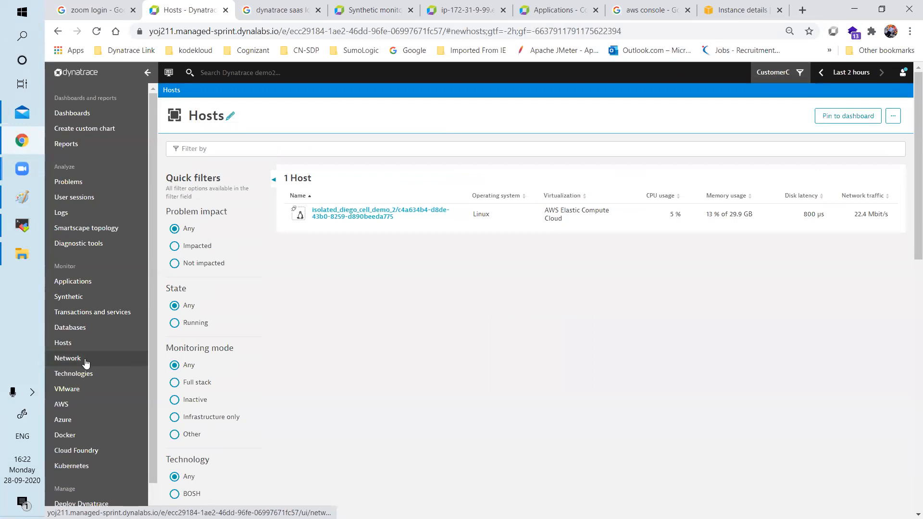
Step: Filter the hosts list by the AIX management zone, then by the Kubernetes zone
{"action": "left_click", "coordinate": [777, 72]}
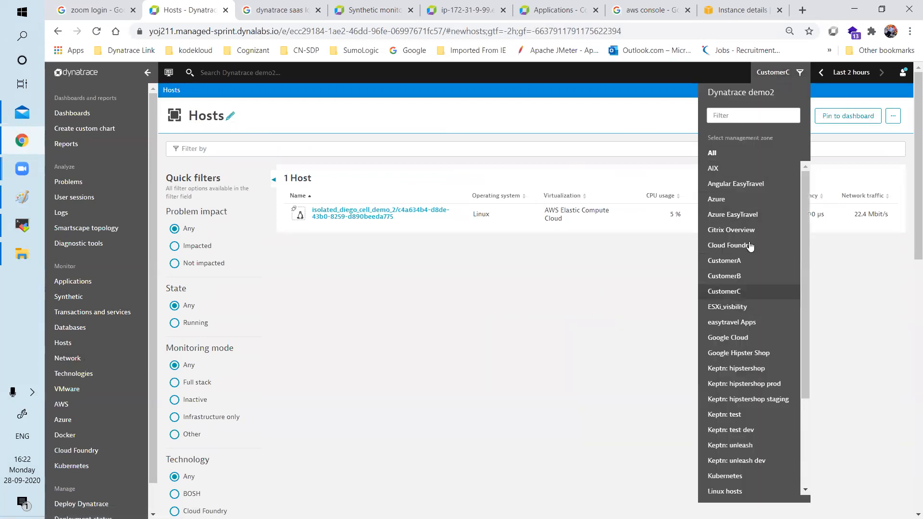
{"action": "left_click", "coordinate": [748, 168]}
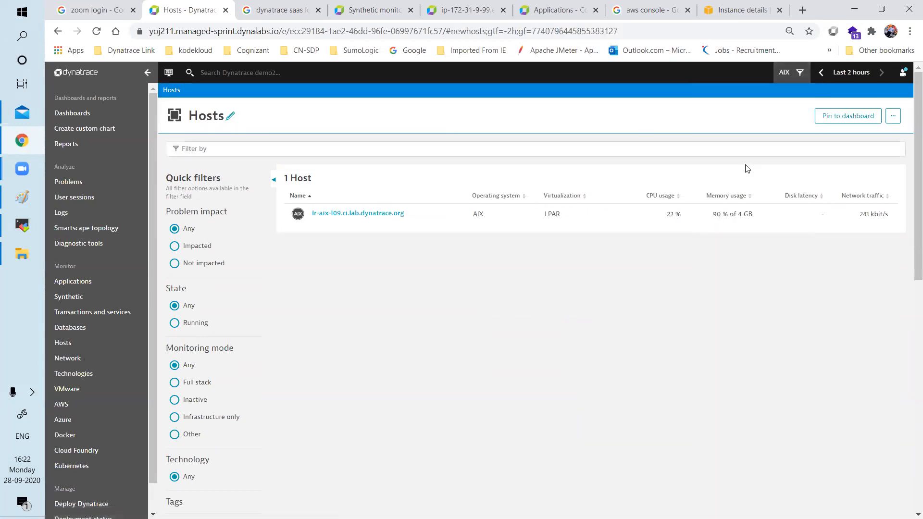
{"action": "left_click", "coordinate": [798, 76]}
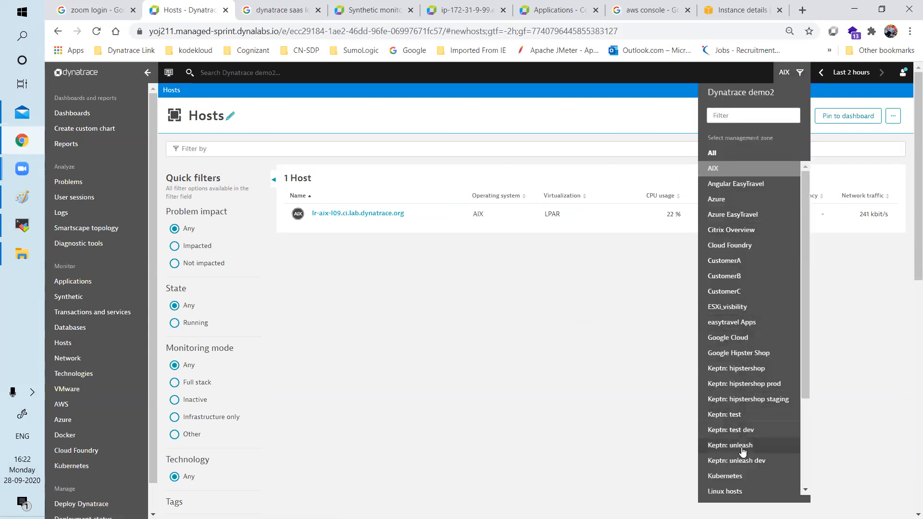
{"action": "left_click", "coordinate": [739, 481]}
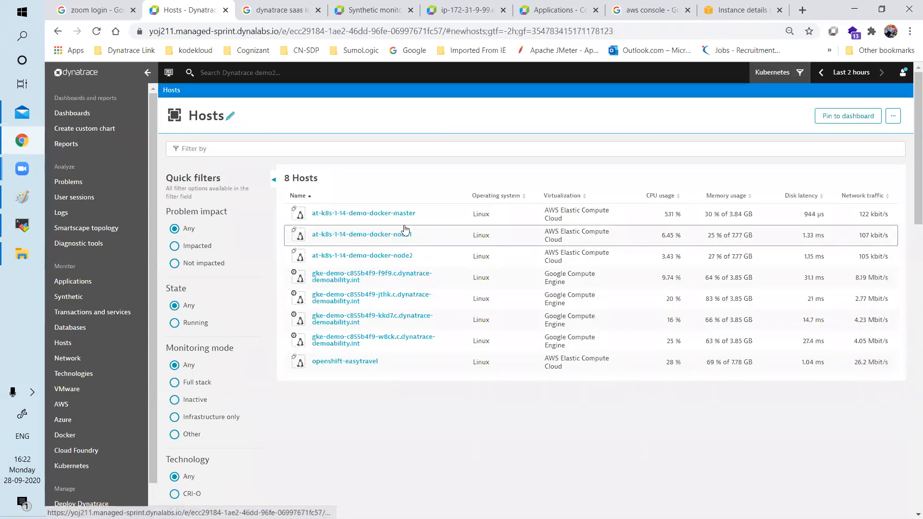
Step: Review the Kubernetes zone's applications, services, technologies, user sessions and Smartscape topology
{"action": "left_click", "coordinate": [101, 284]}
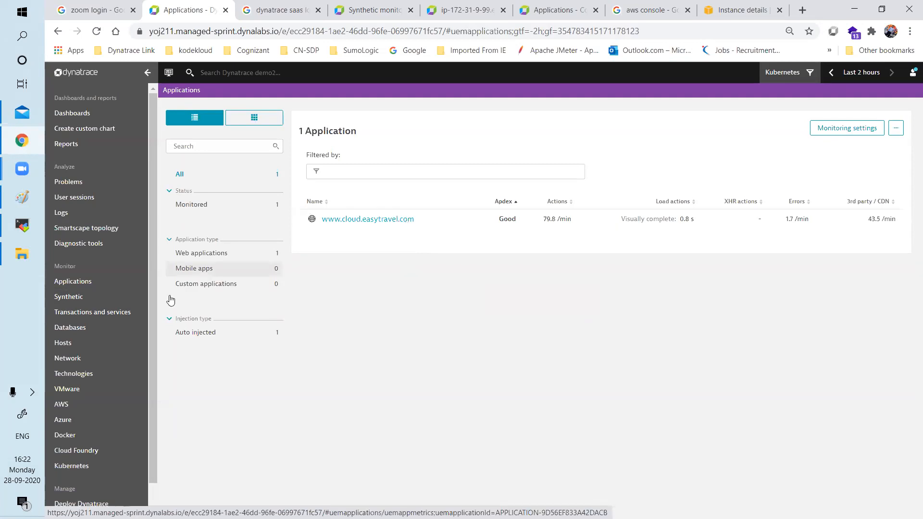
{"action": "left_click", "coordinate": [111, 315]}
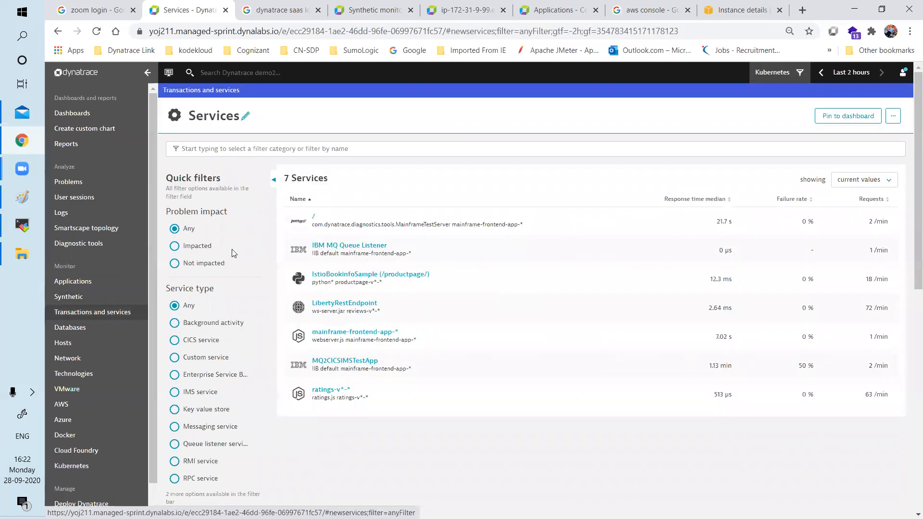
{"action": "left_click", "coordinate": [88, 376]}
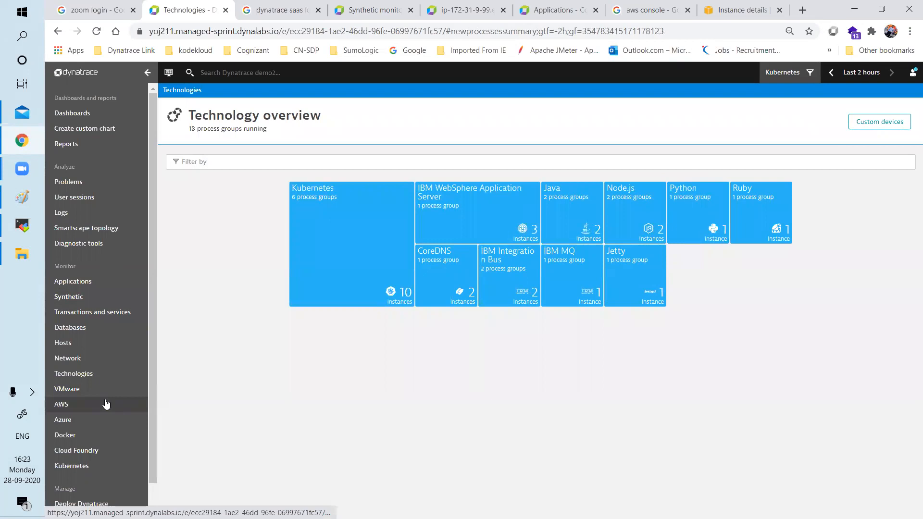
{"action": "left_click", "coordinate": [105, 196]}
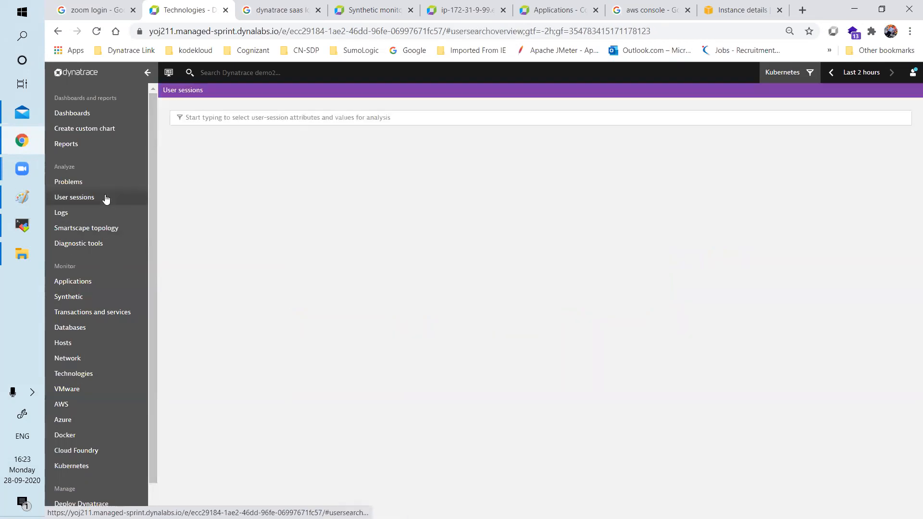
{"action": "left_click", "coordinate": [101, 232]}
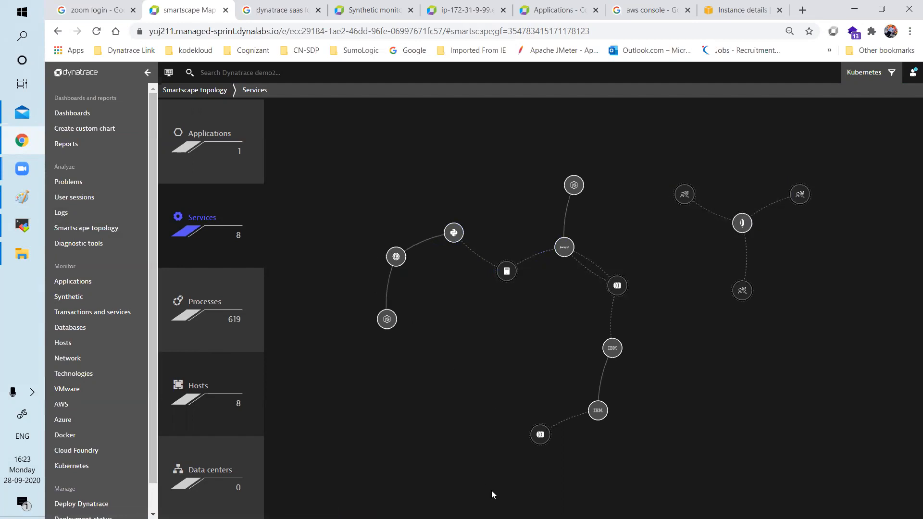
Step: Open the demo environment's settings and locate the Preferences section
{"action": "left_click_drag", "start_coordinate": [153, 280], "coordinate": [148, 354]}
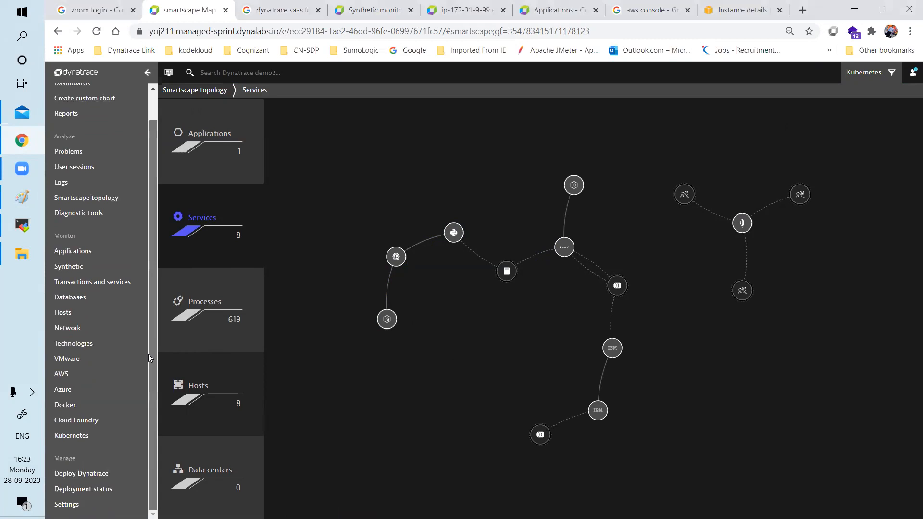
{"action": "left_click", "coordinate": [66, 505]}
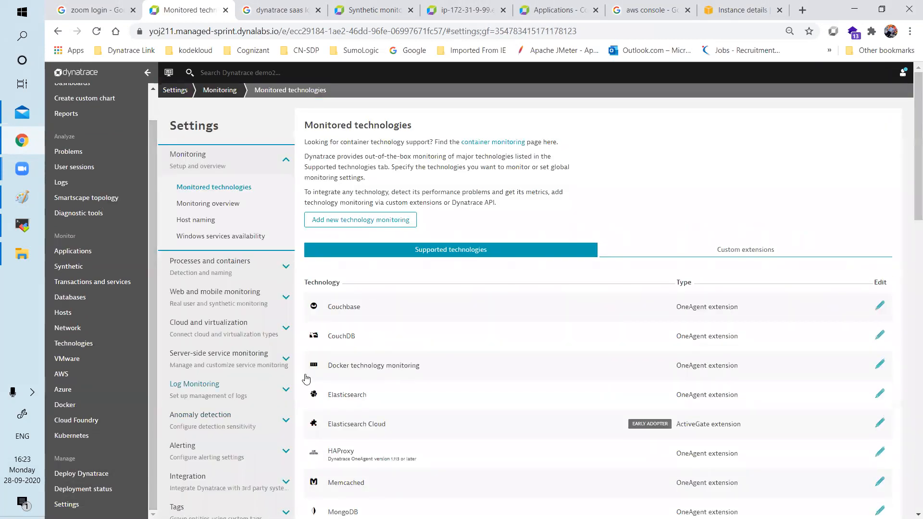
{"action": "scroll", "coordinate": [306, 379], "scroll_direction": "down", "scroll_amount": 4}
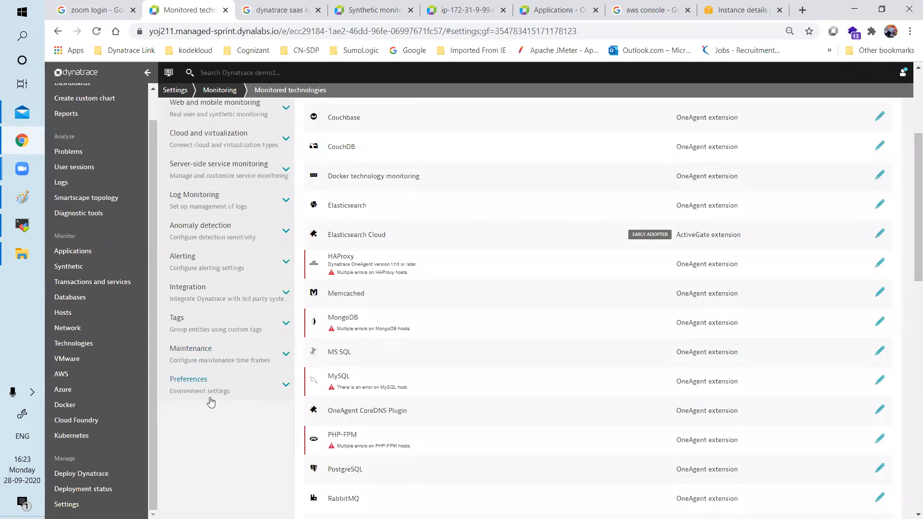